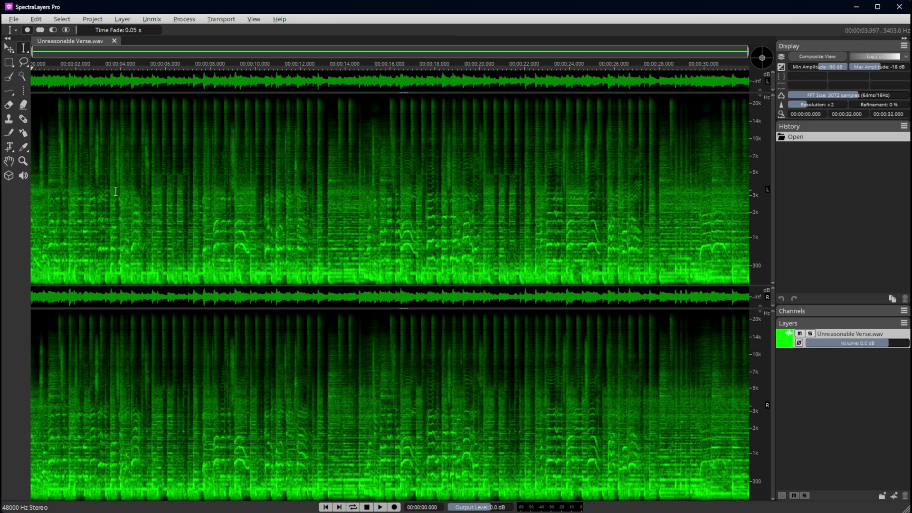
Play the song from about the one-second mark, then stop playback
click(52, 205)
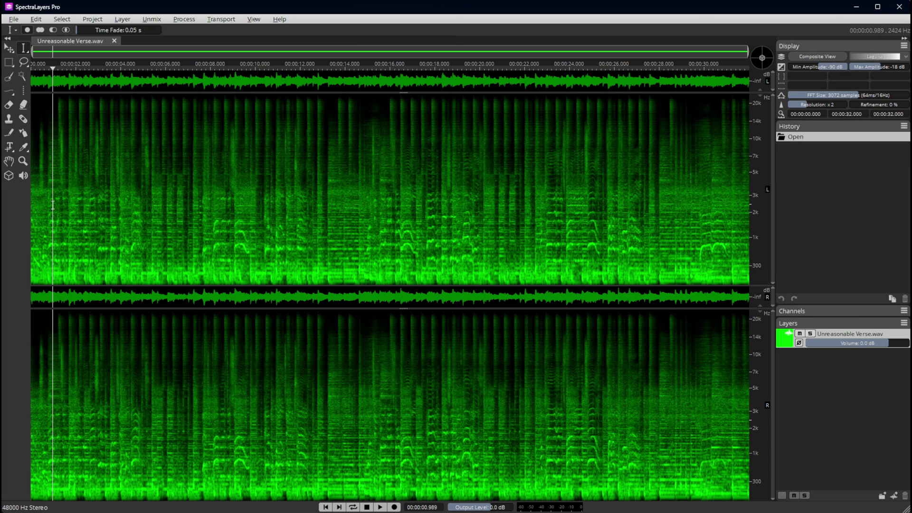
key(space)
key(space)
Set the AI processing device to CPU in the system preferences
click(37, 23)
click(87, 224)
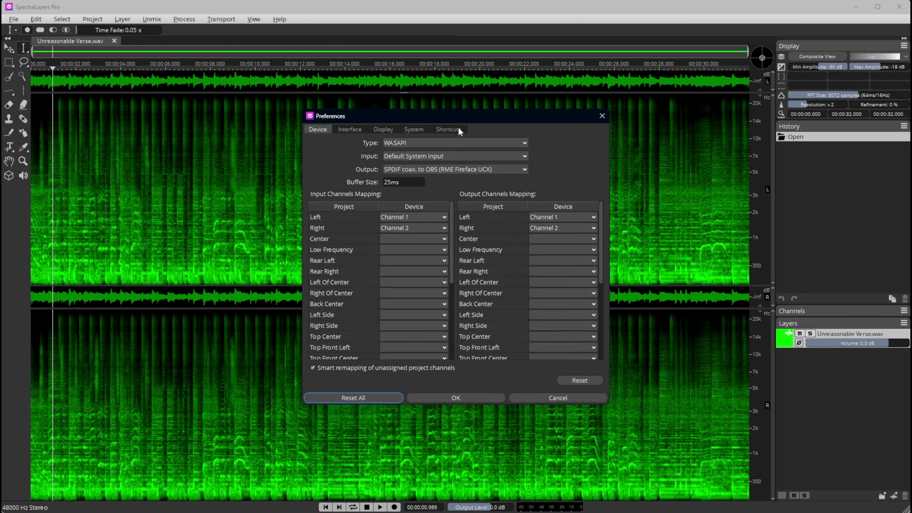
click(415, 130)
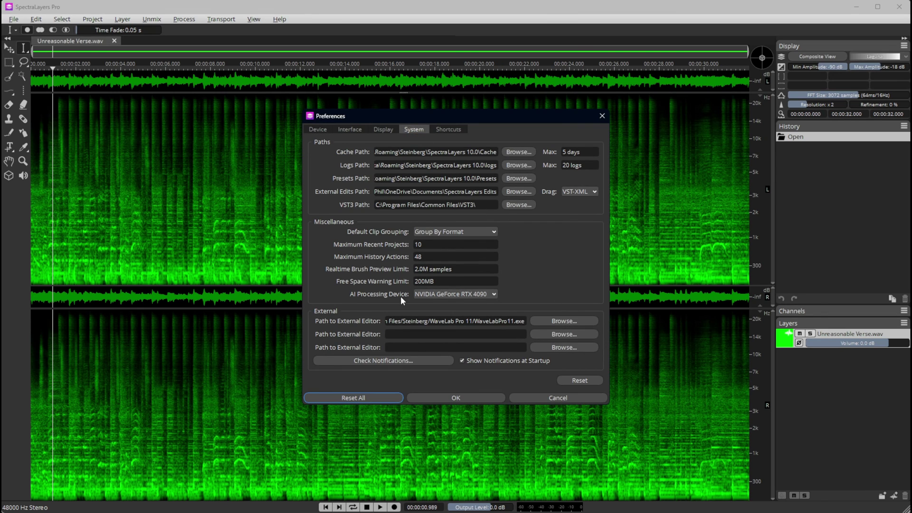
click(432, 294)
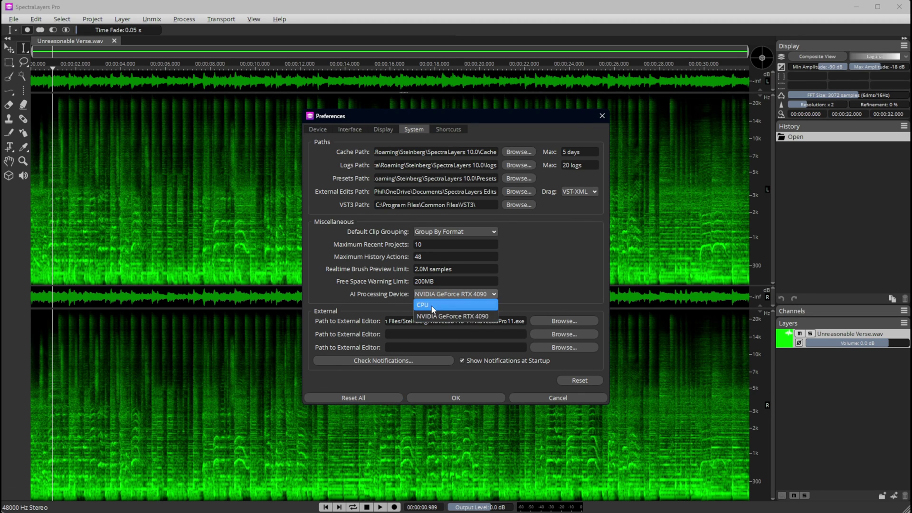
click(431, 305)
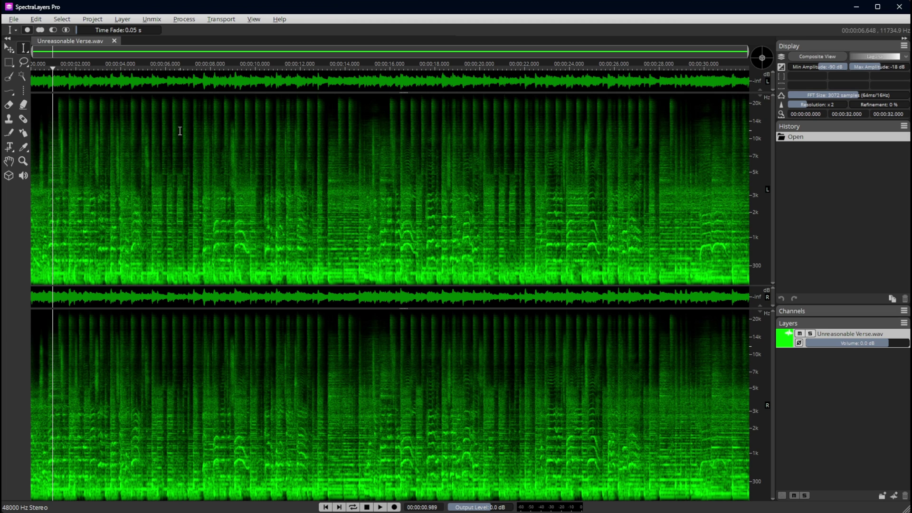
Set up song unmixing with the High Quality preset, covering vocals, guitar, bass, drums, piano and other
click(147, 19)
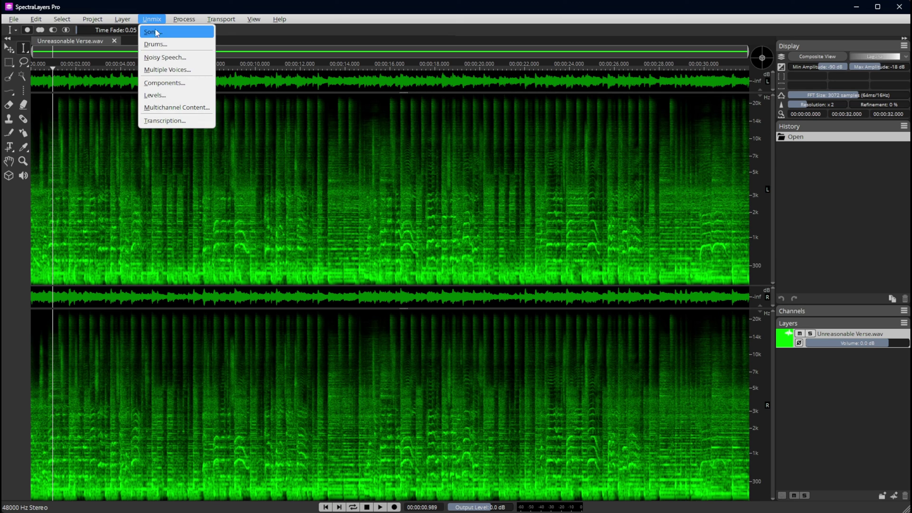
click(158, 29)
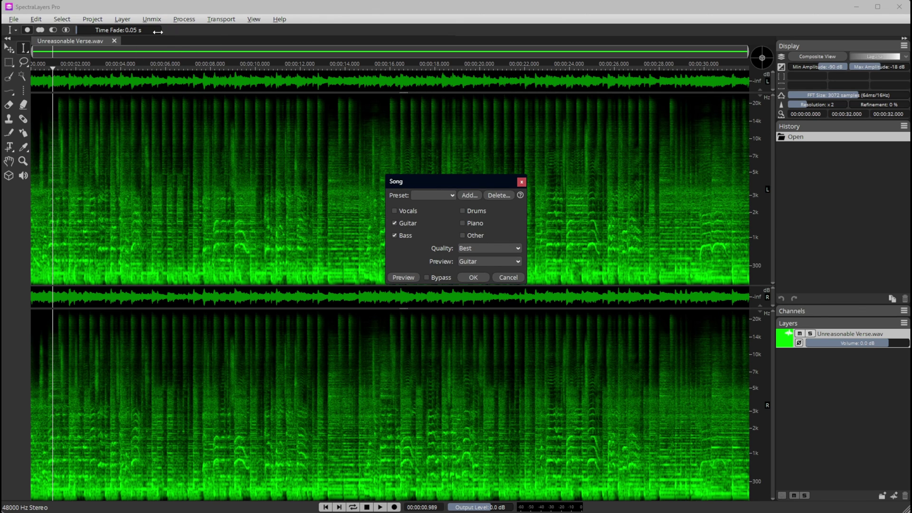
click(441, 194)
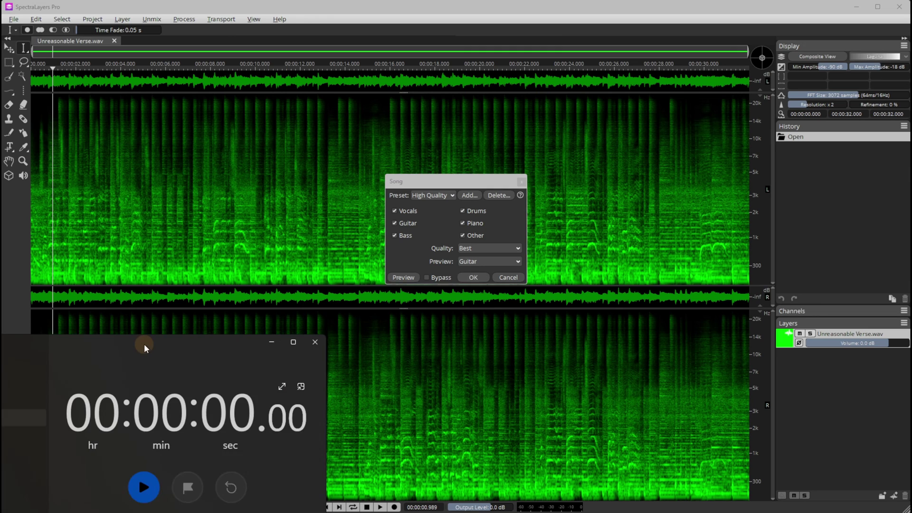
Start the stopwatch, run the song unmix on the CPU, and pause the stopwatch when the stem layers are complete
drag(145, 345, 138, 341)
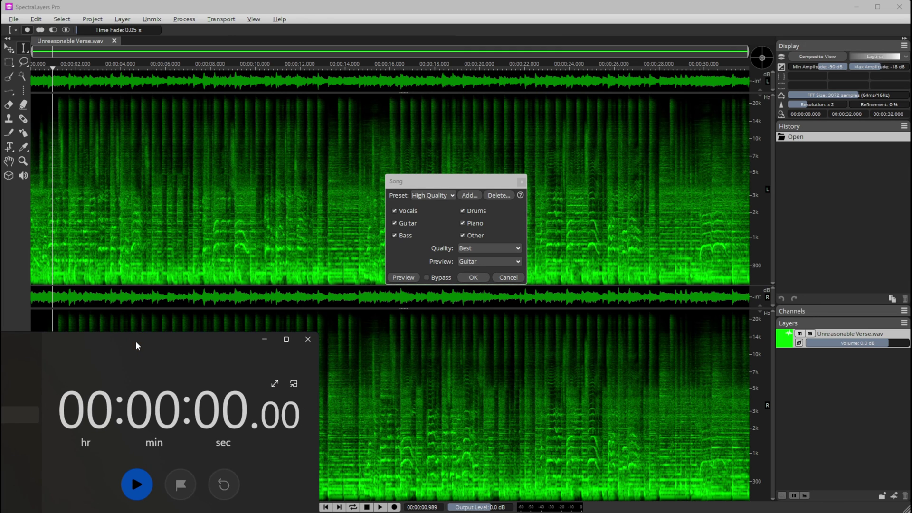
click(137, 484)
click(474, 277)
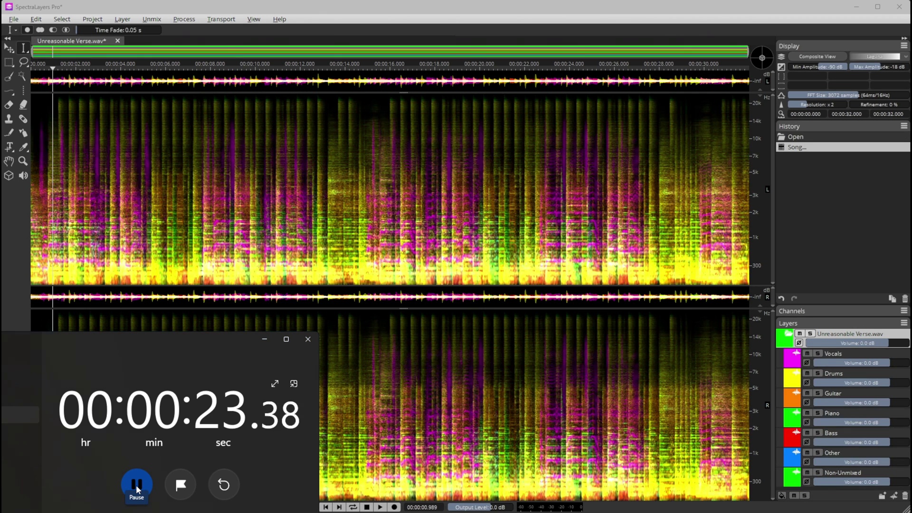
click(136, 486)
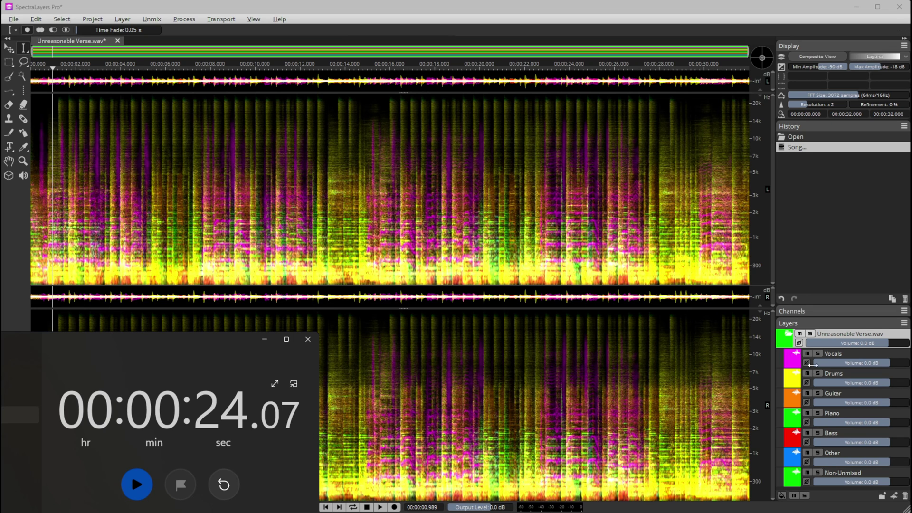
Play the unmixed song from about 17.8 seconds, soloing the Vocals and Drums layers in turn, and stop playback with all solos off
click(429, 375)
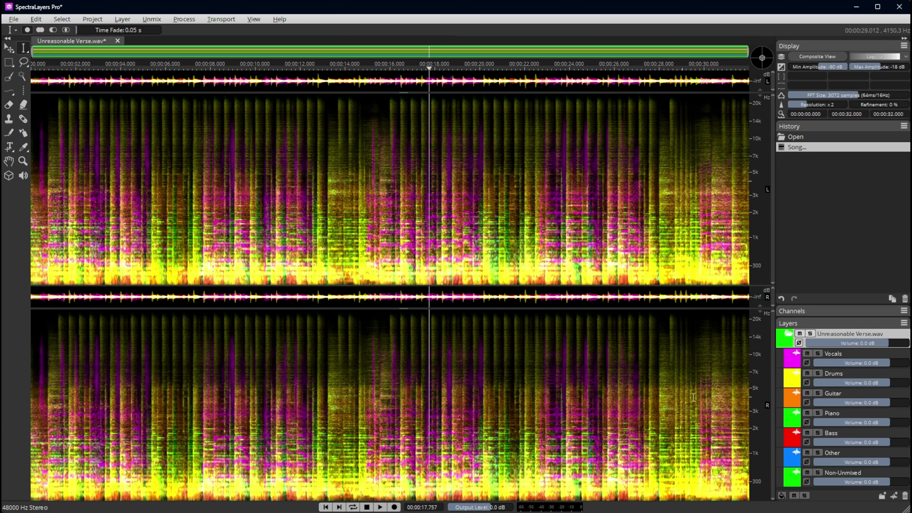
key(space)
click(818, 353)
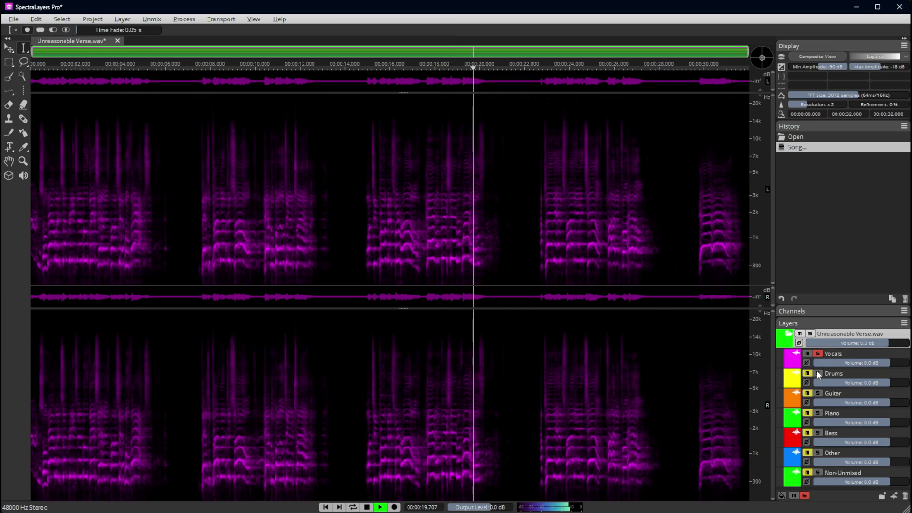
click(819, 373)
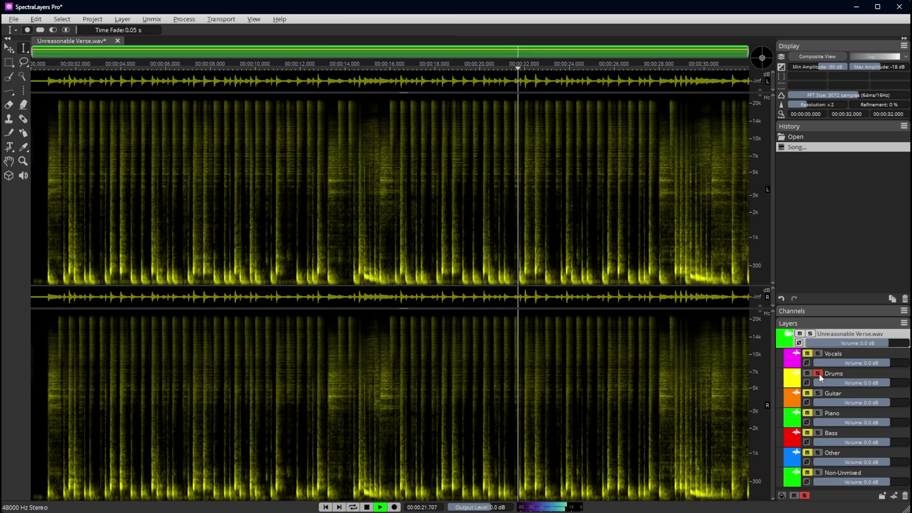
click(819, 373)
click(817, 354)
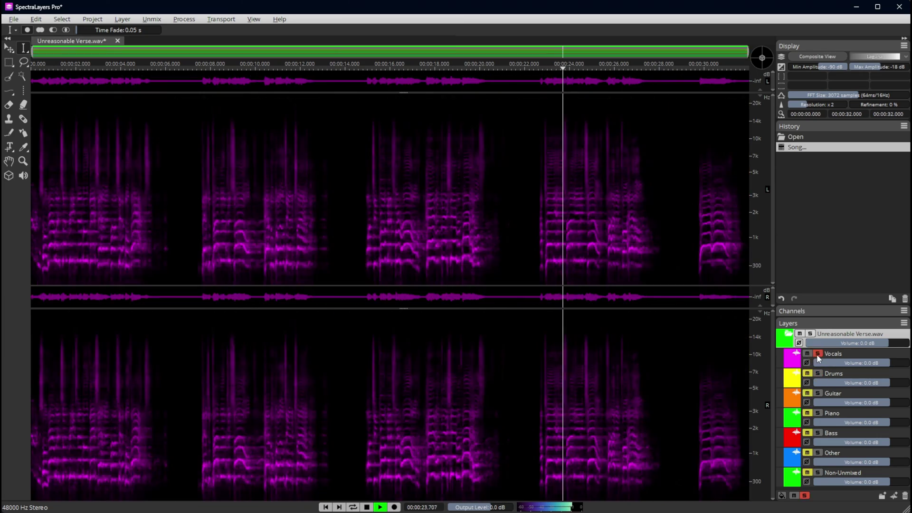
click(817, 354)
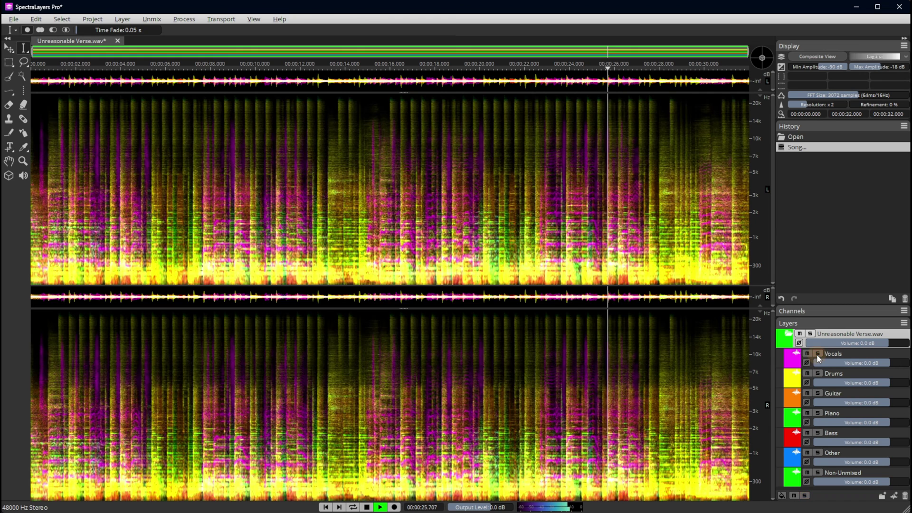
key(space)
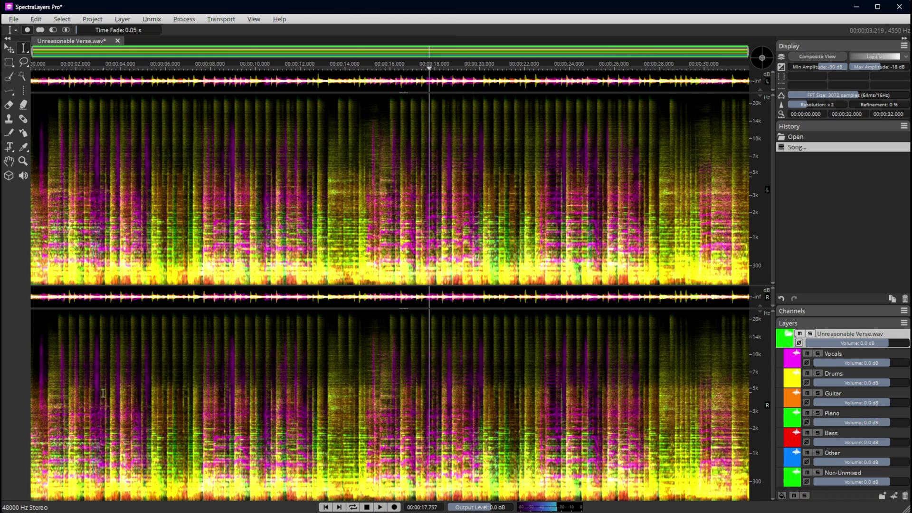
Revert the project to its opened state and set the AI processing device to NVIDIA GeForce RTX 4090
click(798, 138)
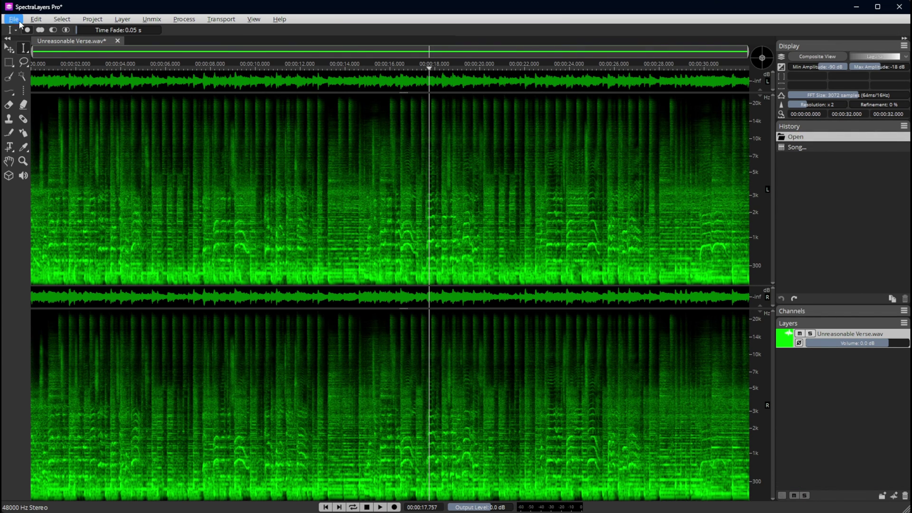
click(36, 21)
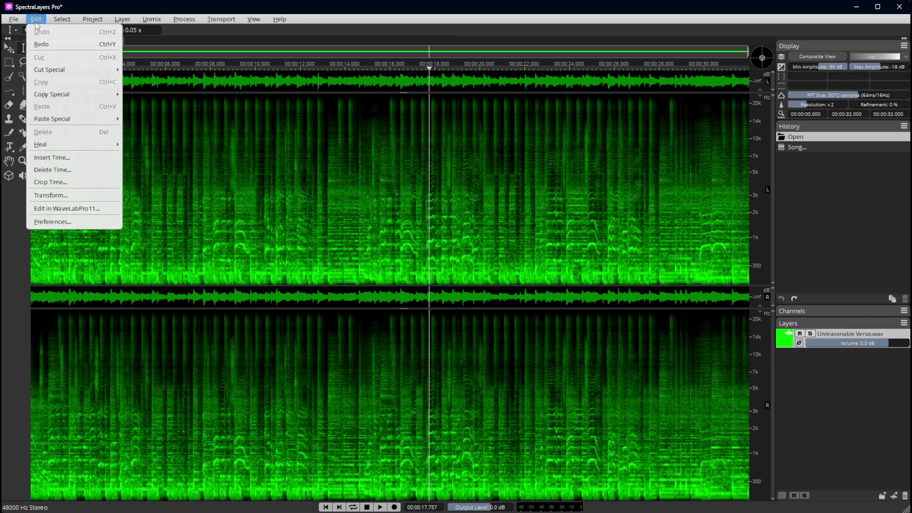
click(75, 222)
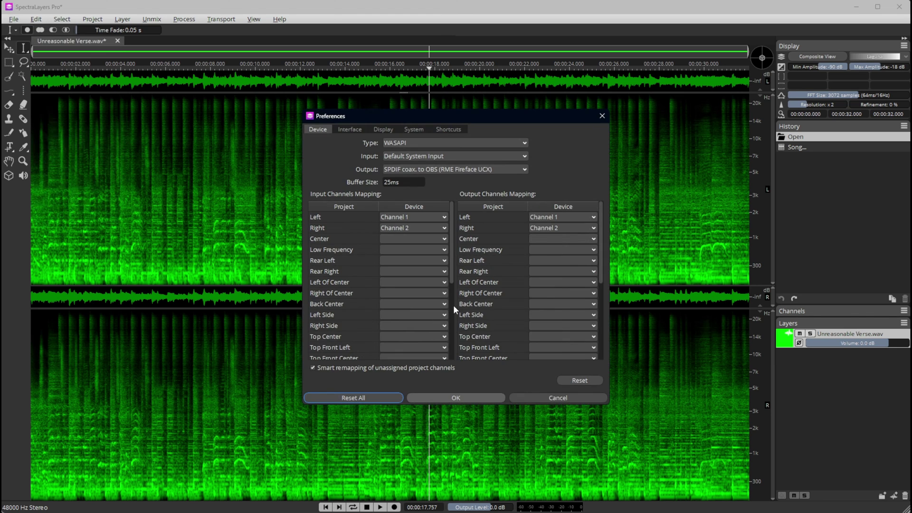
click(344, 130)
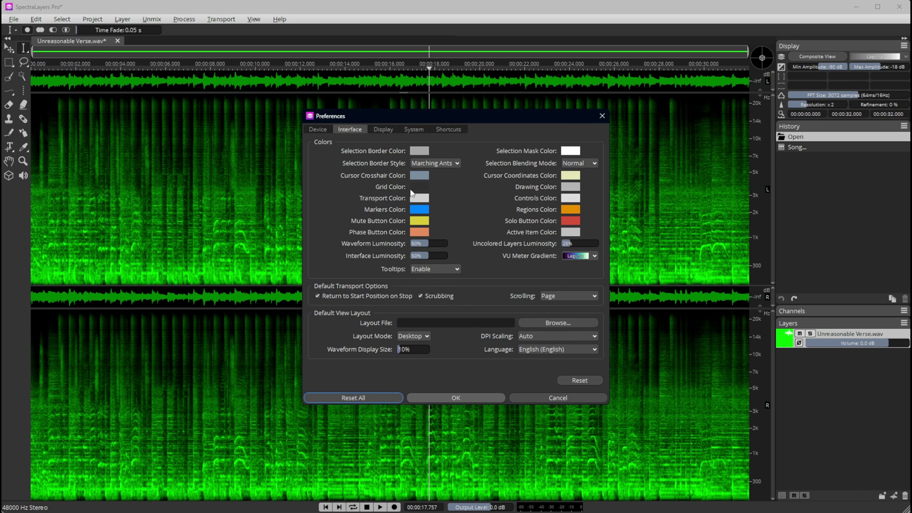
click(410, 130)
click(437, 293)
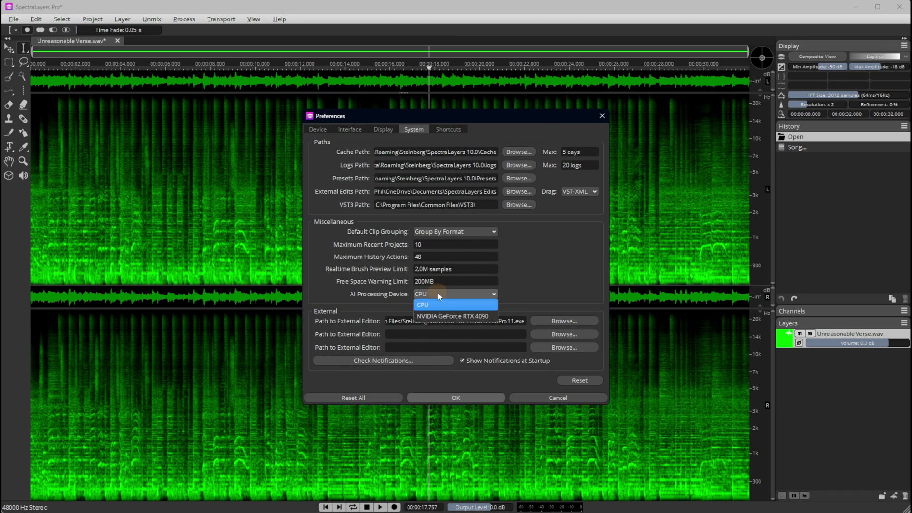
click(441, 317)
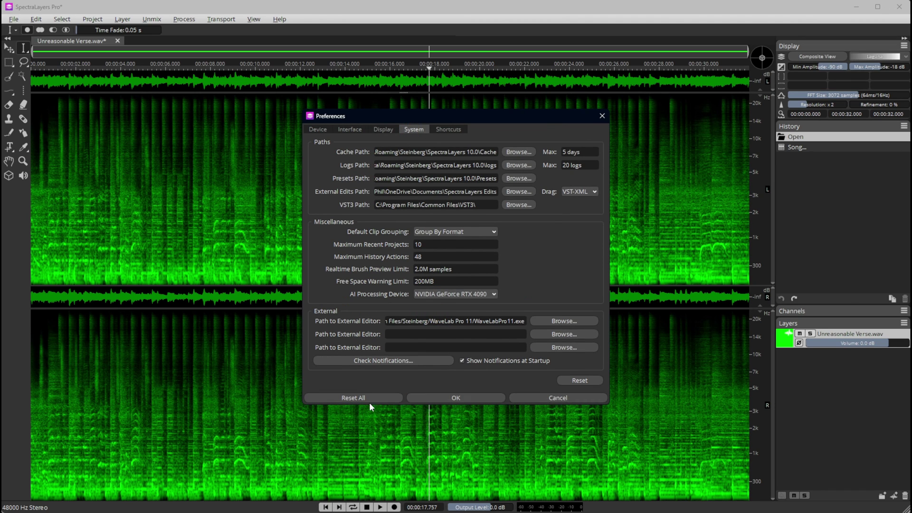
click(448, 398)
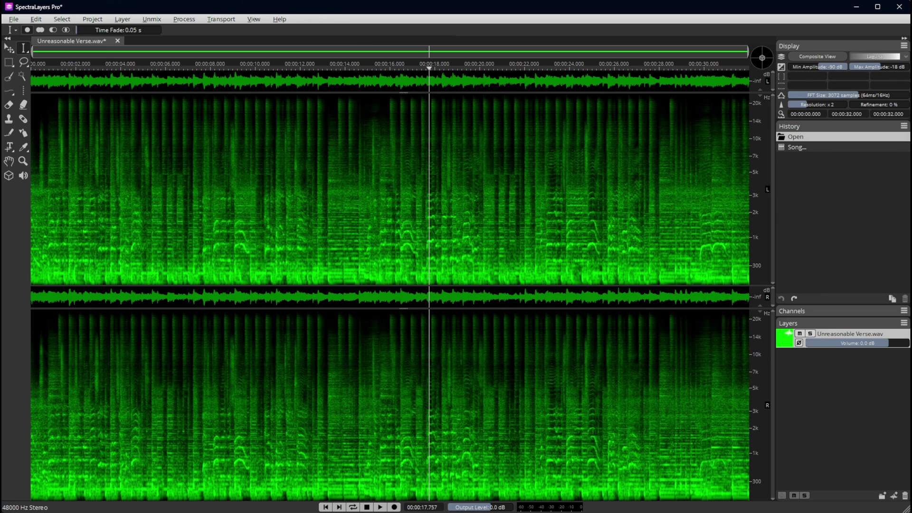
Reset the stopwatch to zero and prepare the song unmix again with the High Quality preset
key(alt+Tab)
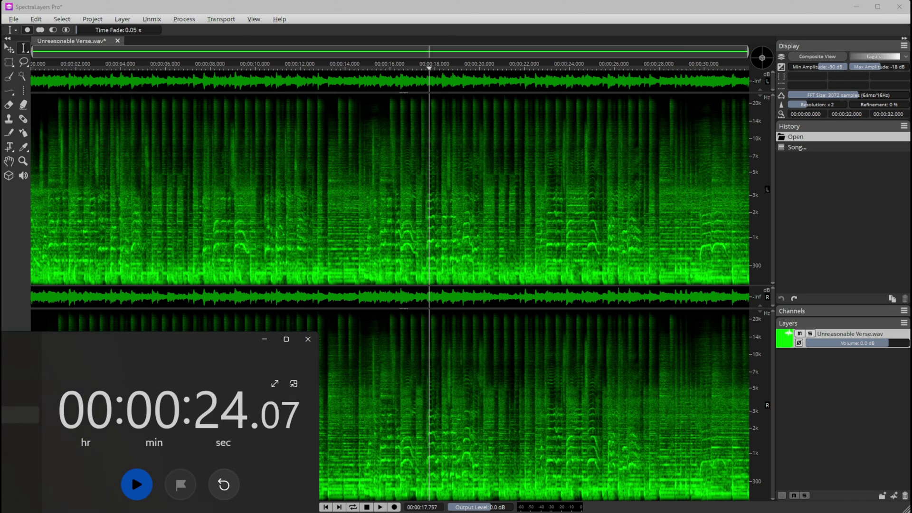
click(225, 490)
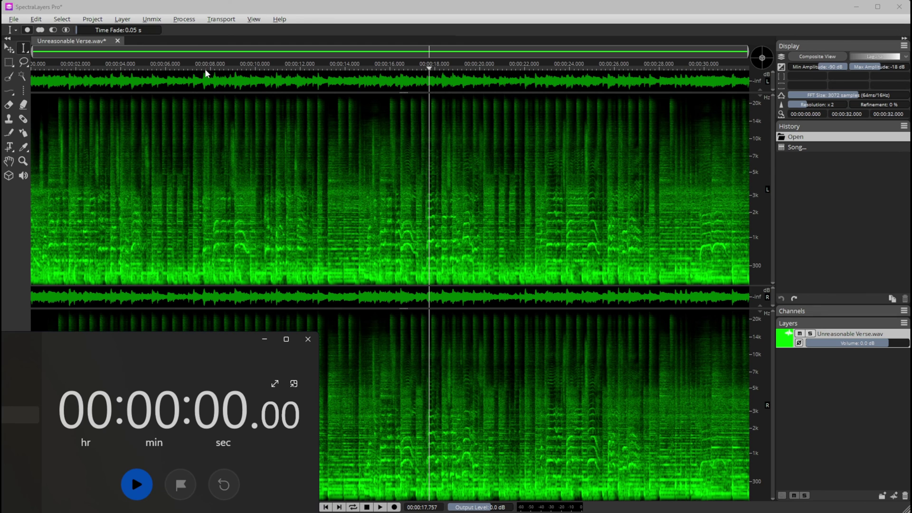
click(152, 19)
click(169, 32)
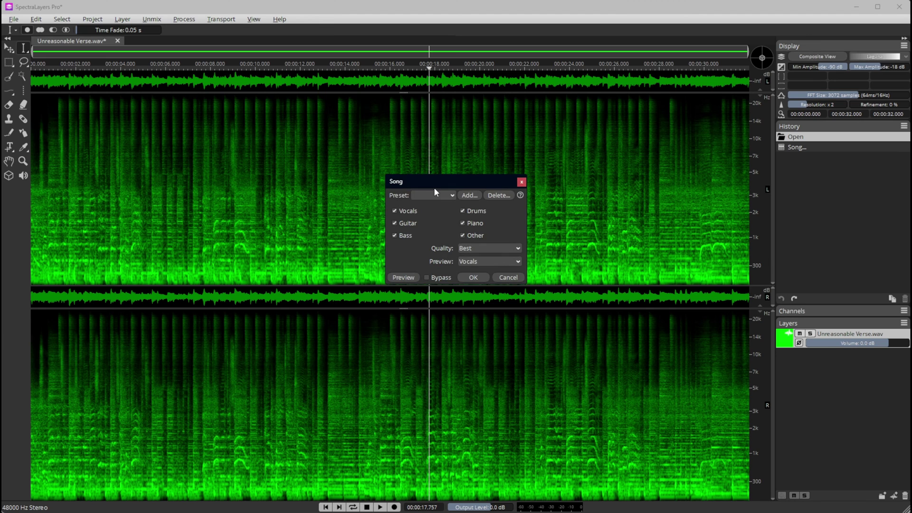
click(442, 195)
Time the song unmix on the RTX 4090 with the stopwatch, pausing it once the stem layers are complete
key(alt+Tab)
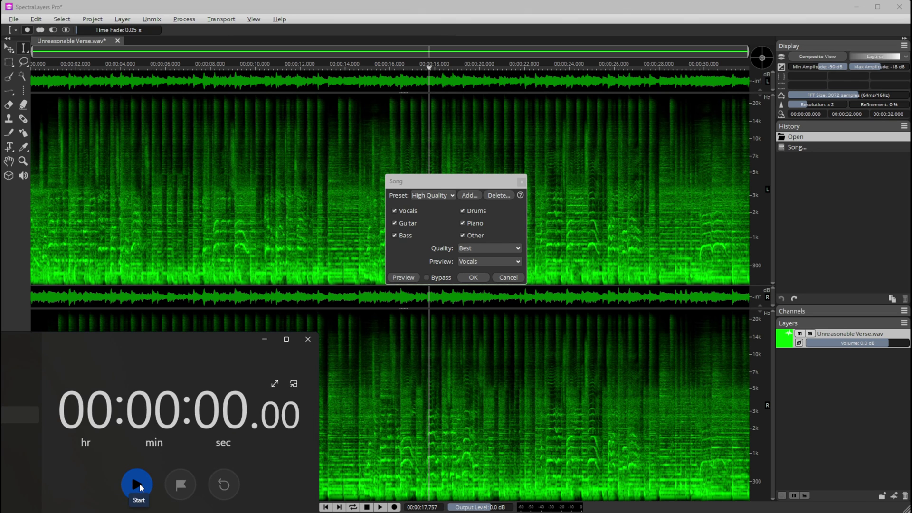
click(137, 484)
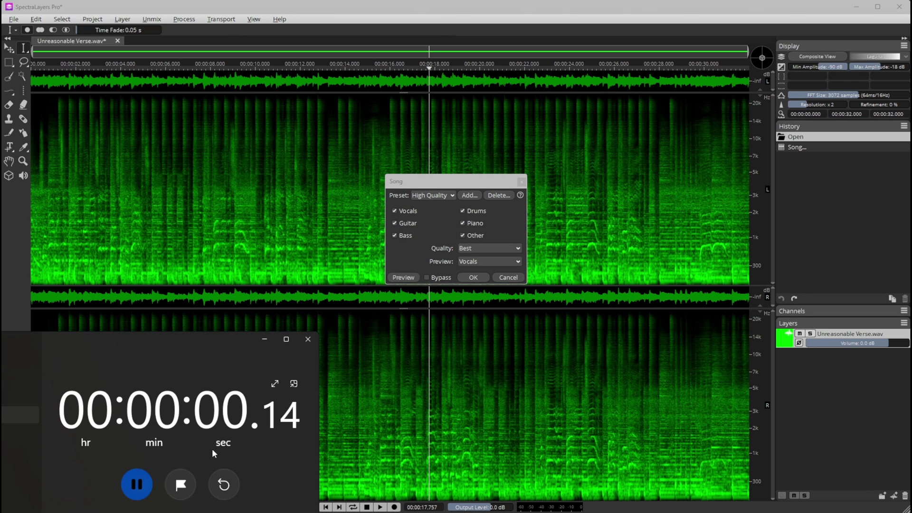
click(472, 279)
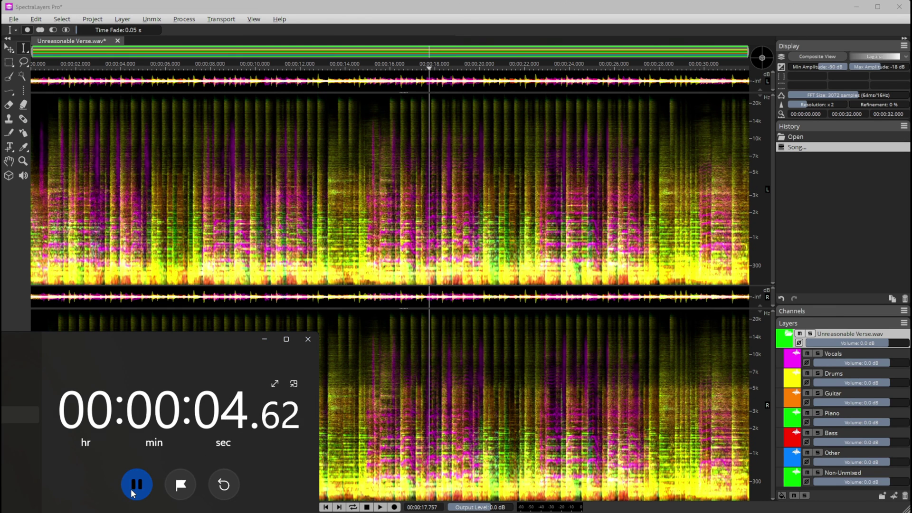
click(134, 492)
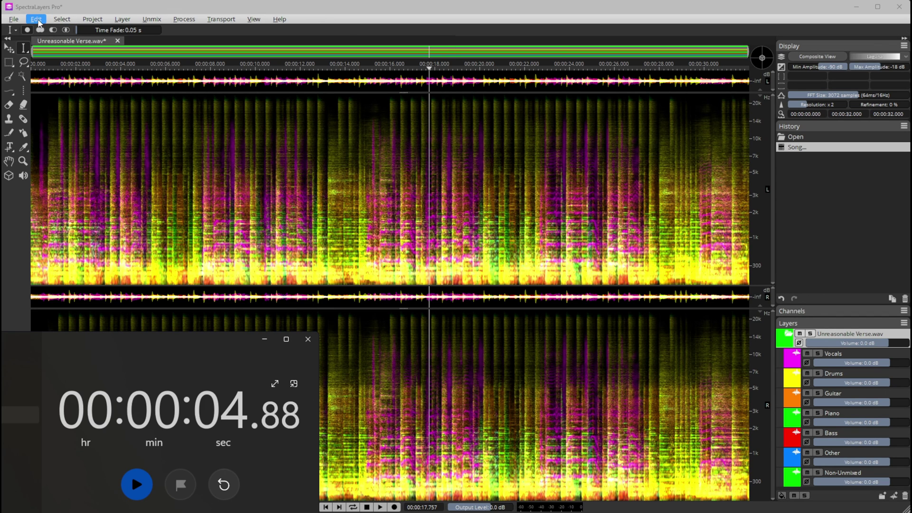
Open the recent file Noisy Speech.wav and reset the stopwatch to zero
click(14, 19)
mouse_move(37, 57)
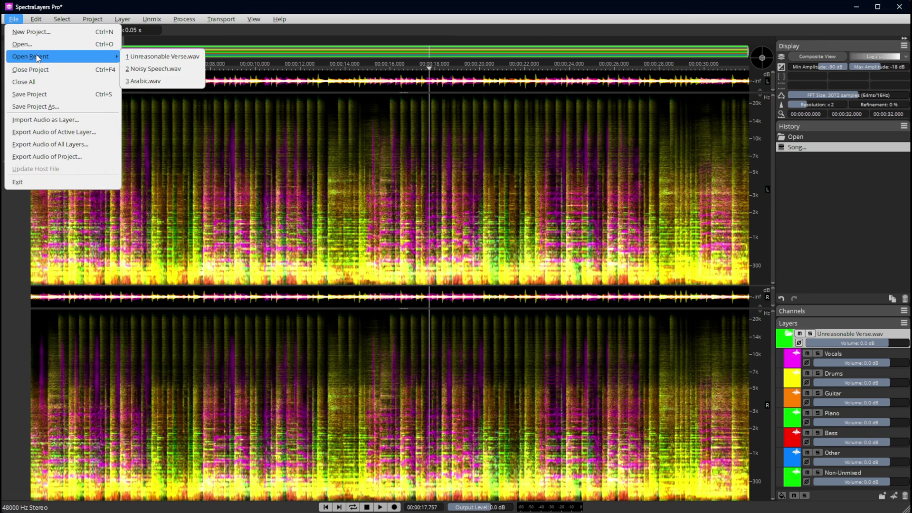
click(153, 69)
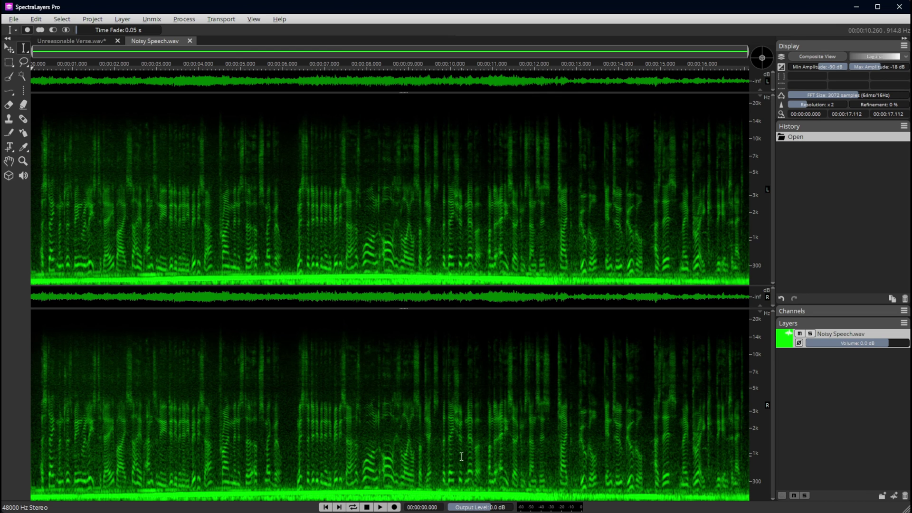
key(alt+Tab)
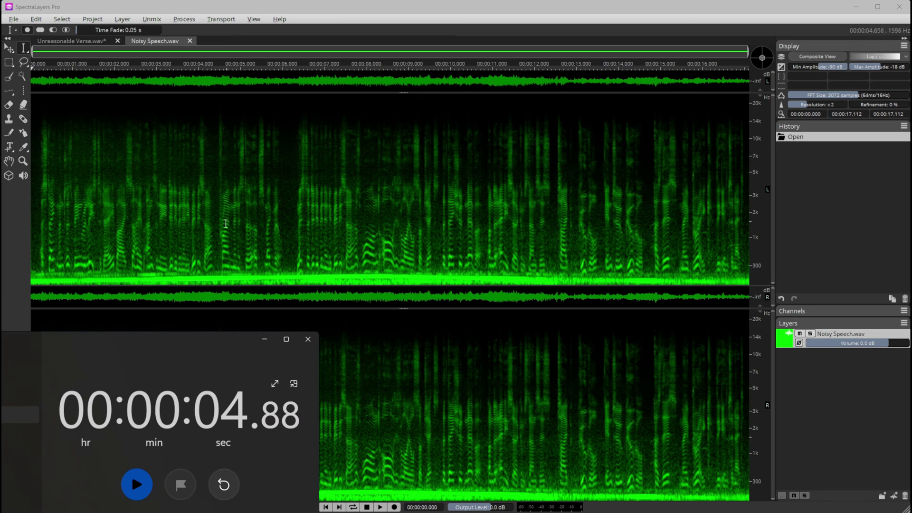
click(224, 487)
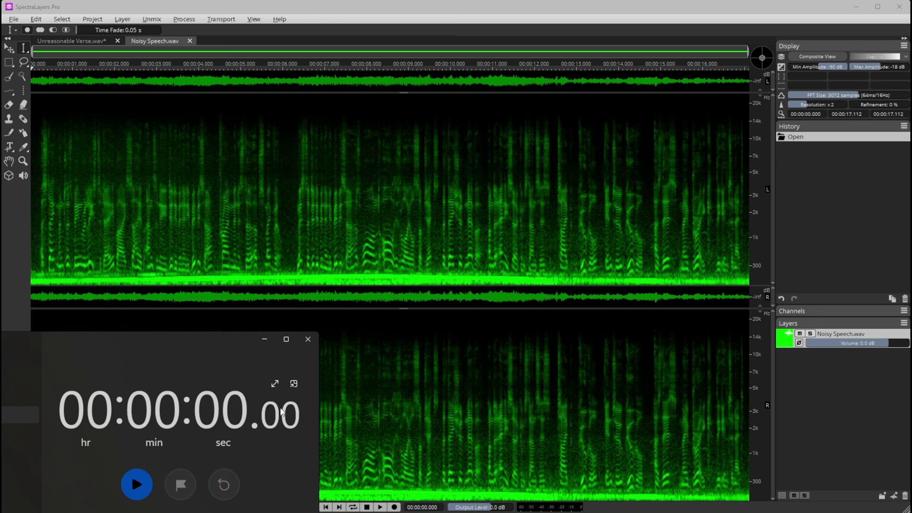
Play the noisy speech recording from about 6.4 seconds to hear the original noise, and stop playback
click(300, 215)
key(space)
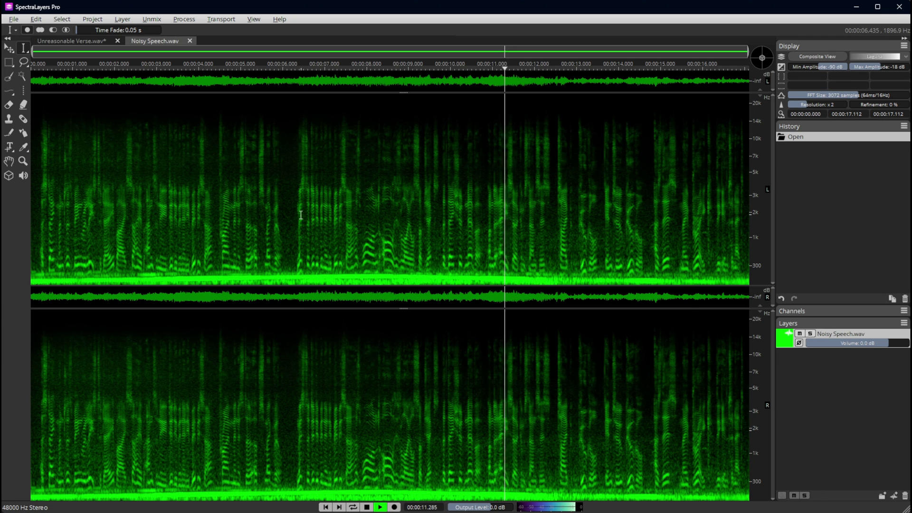
key(space)
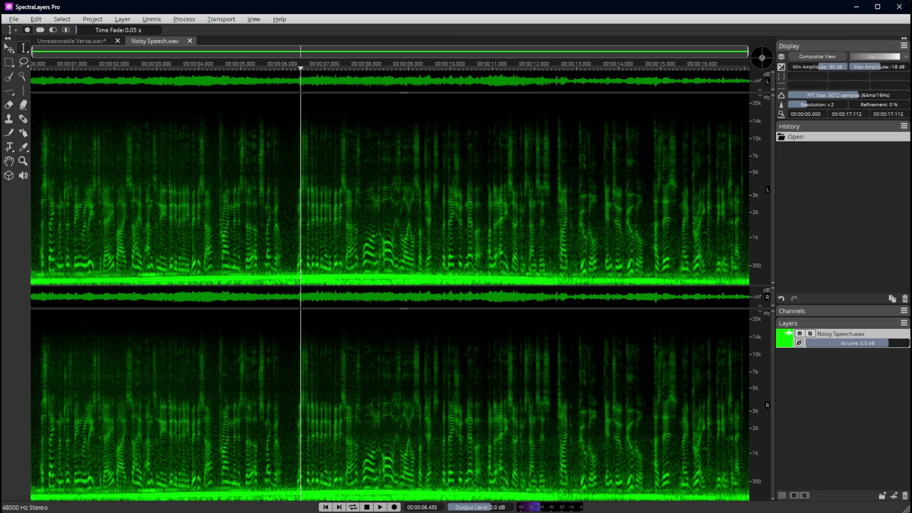
Time the Noisy Speech unmix on the RTX 4090 with the stopwatch, pausing it once the Speech and Noise layers are complete
key(alt+Tab)
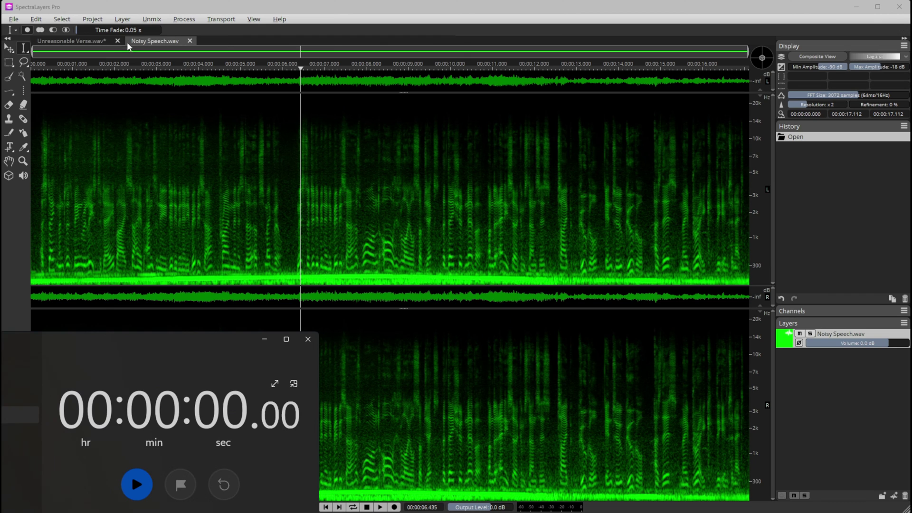
click(150, 21)
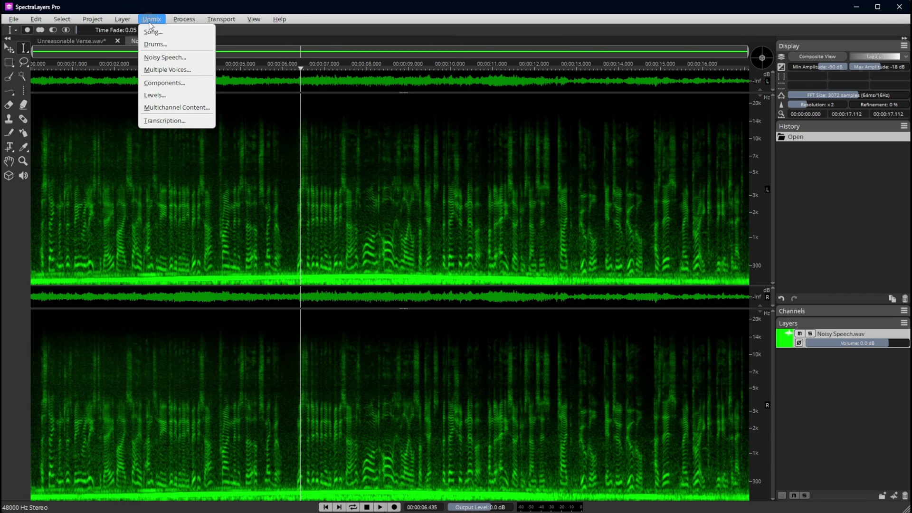
click(172, 55)
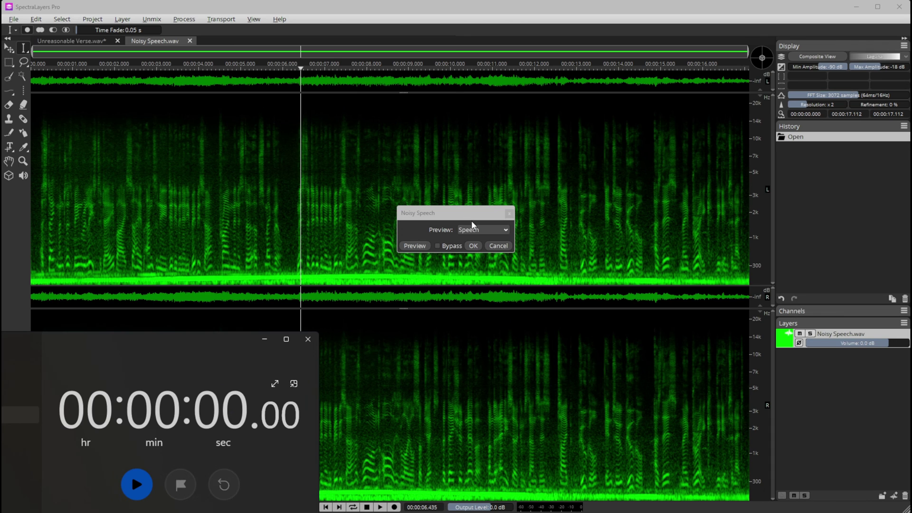
click(138, 488)
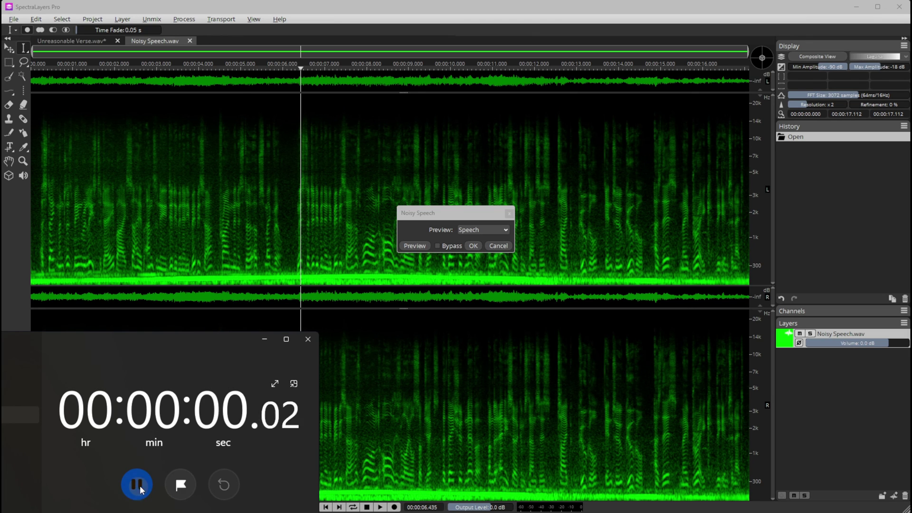
click(477, 247)
click(476, 247)
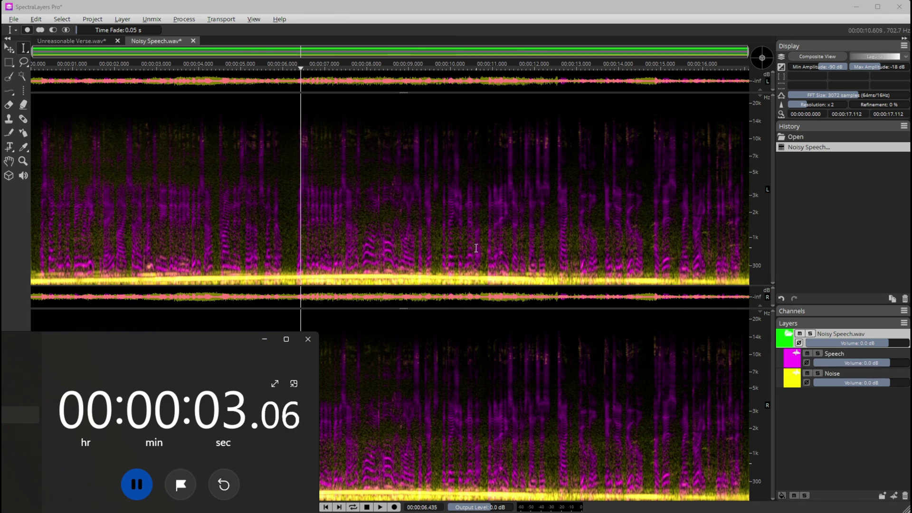
click(136, 484)
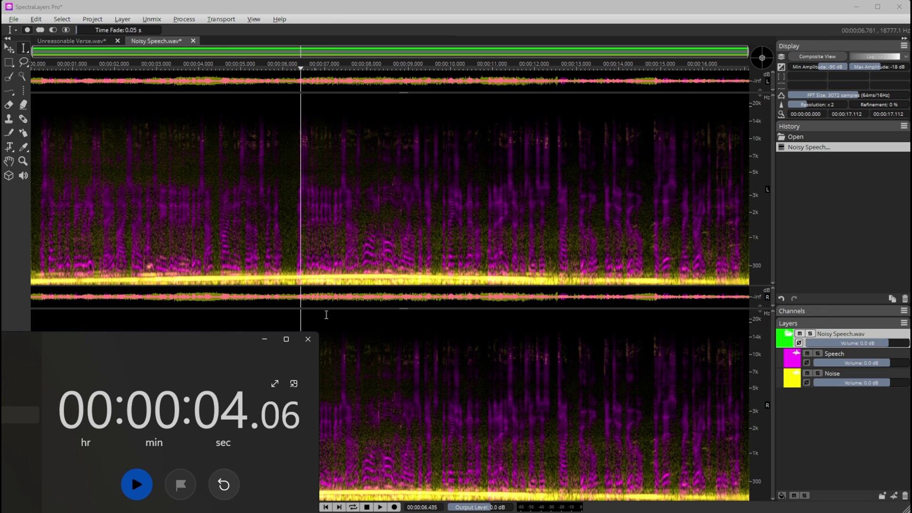
Play the unmixed recording from about 6.6 seconds, muting the Noise layer partway, and stop playback and unmute the layer
click(546, 380)
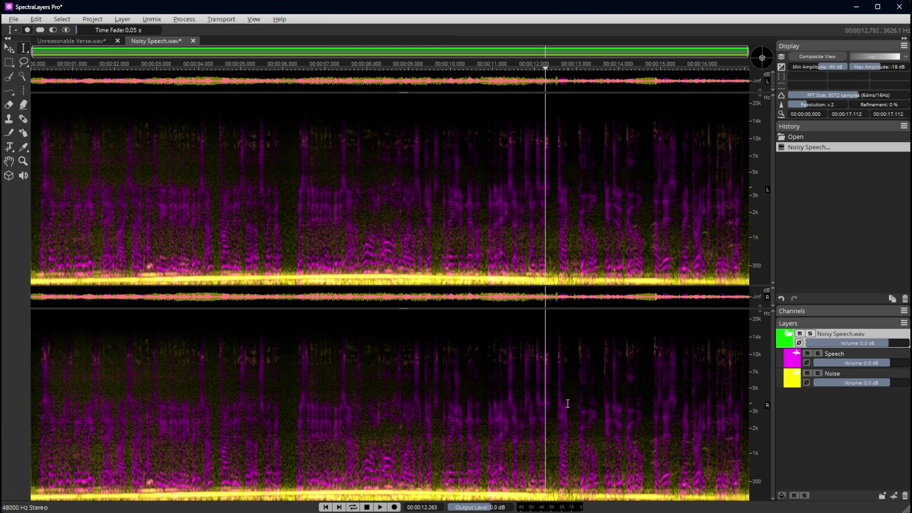
click(309, 353)
key(space)
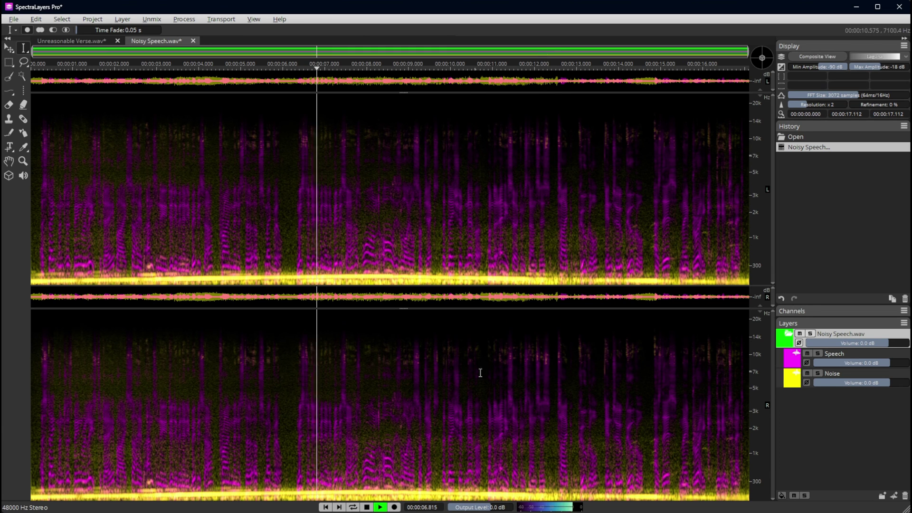
click(807, 373)
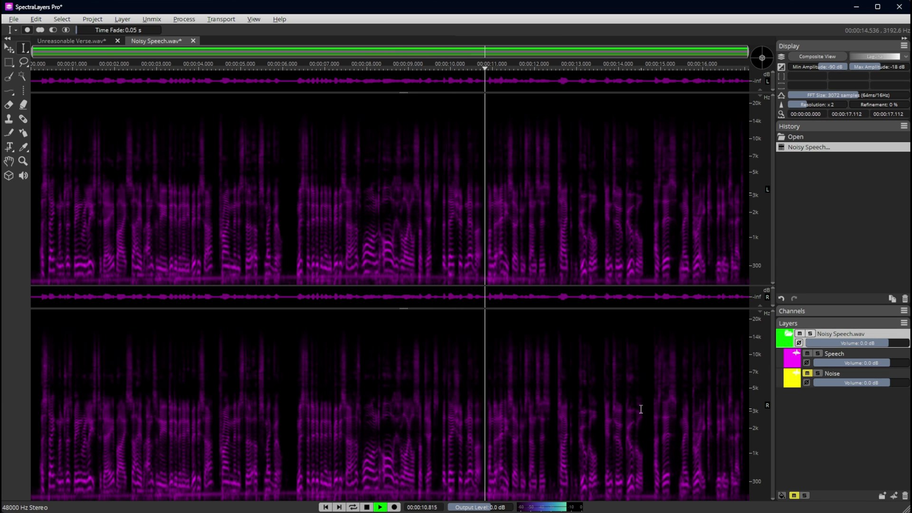
key(space)
click(807, 373)
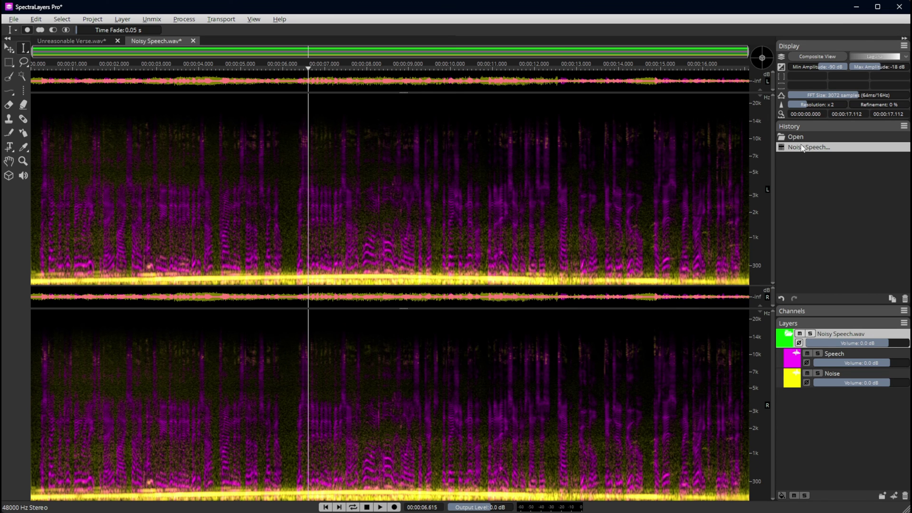
Undo the Noisy Speech unmix and set the AI processing device to CPU
key(ctrl+z)
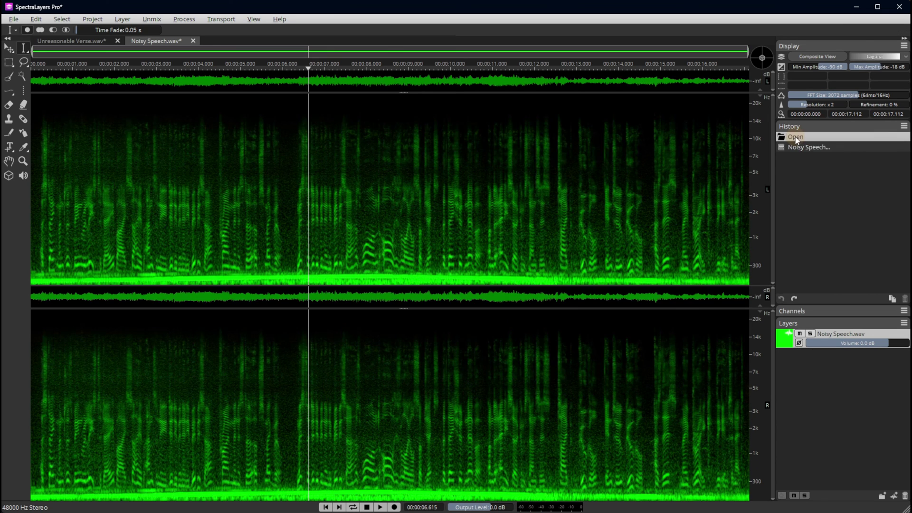
click(39, 19)
click(56, 221)
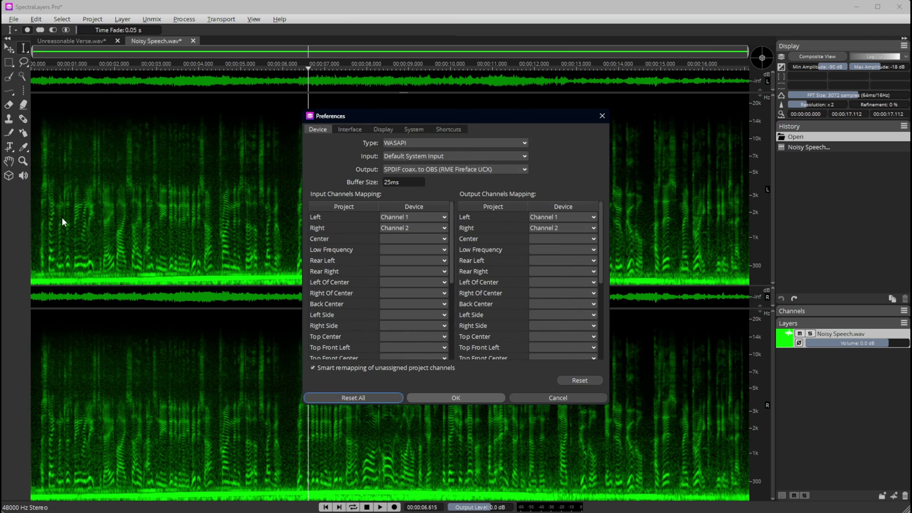
click(414, 129)
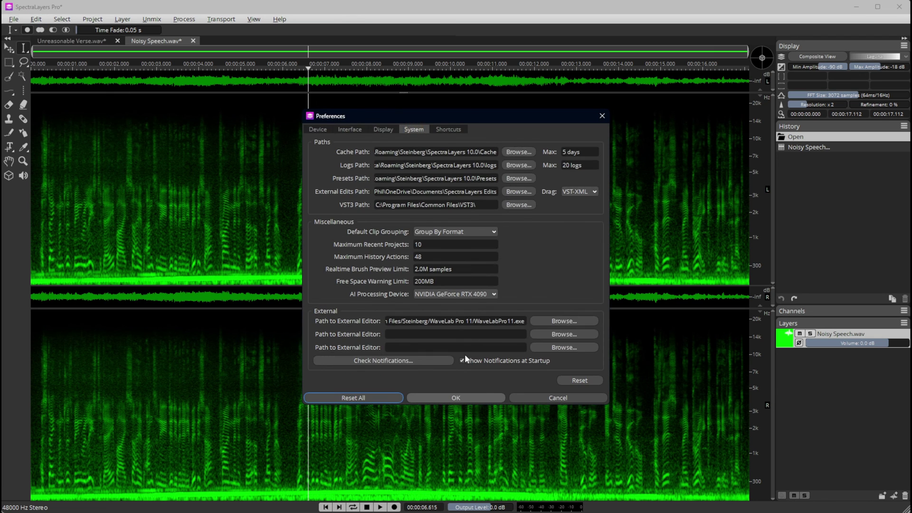
click(453, 292)
click(446, 306)
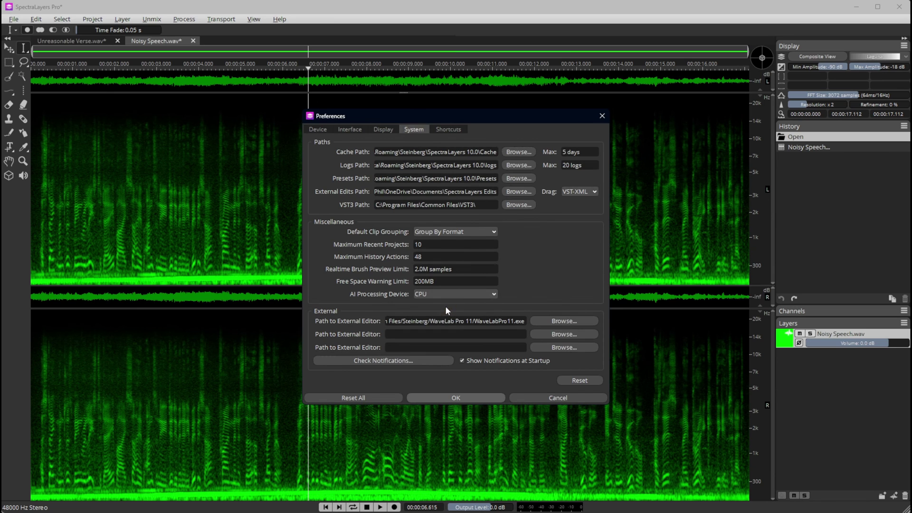
click(451, 397)
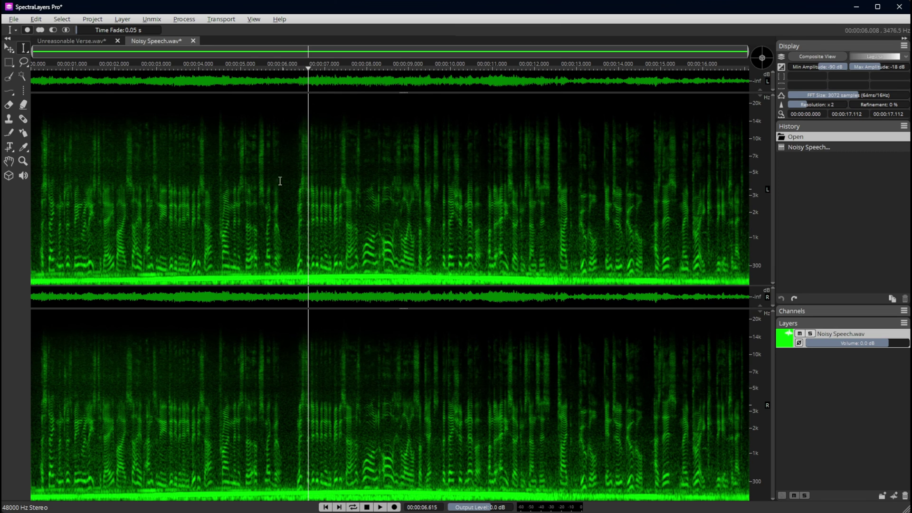
Reset the stopwatch and time the Noisy Speech unmix on the CPU, pausing it once both layers are complete
click(157, 22)
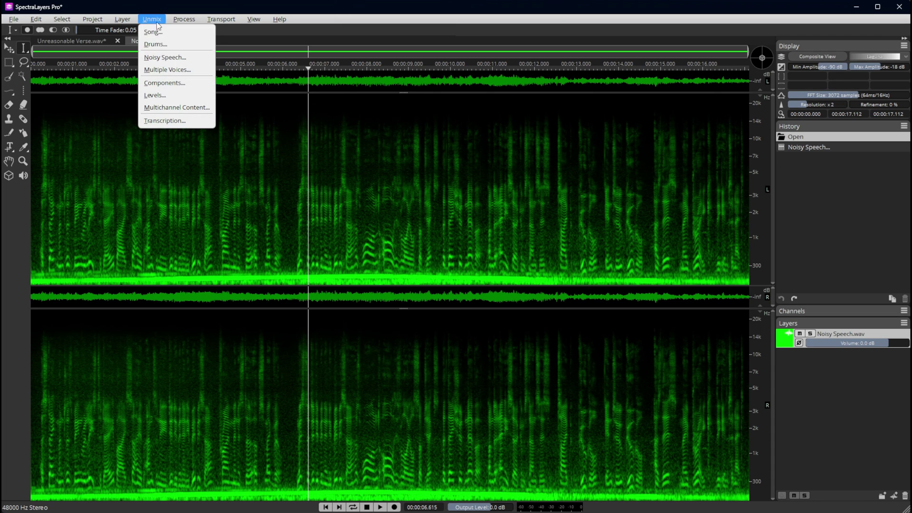
click(168, 58)
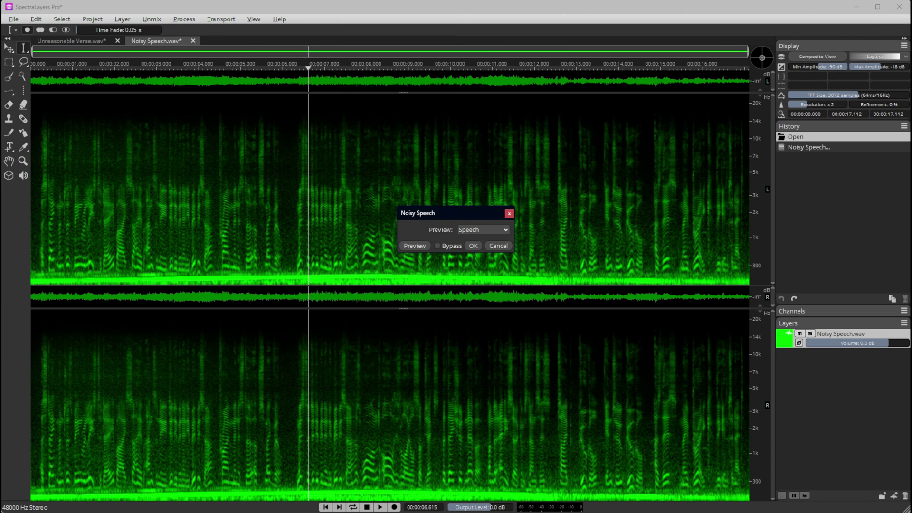
key(alt+Tab)
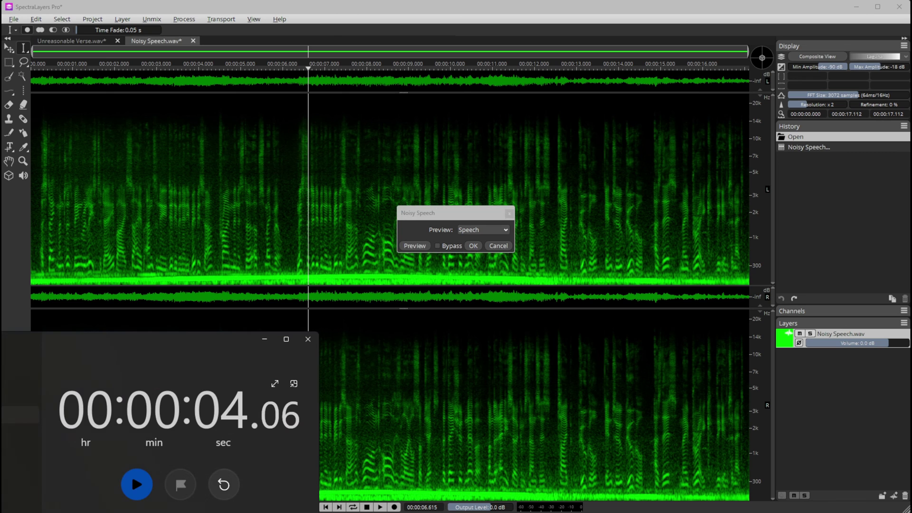
click(225, 480)
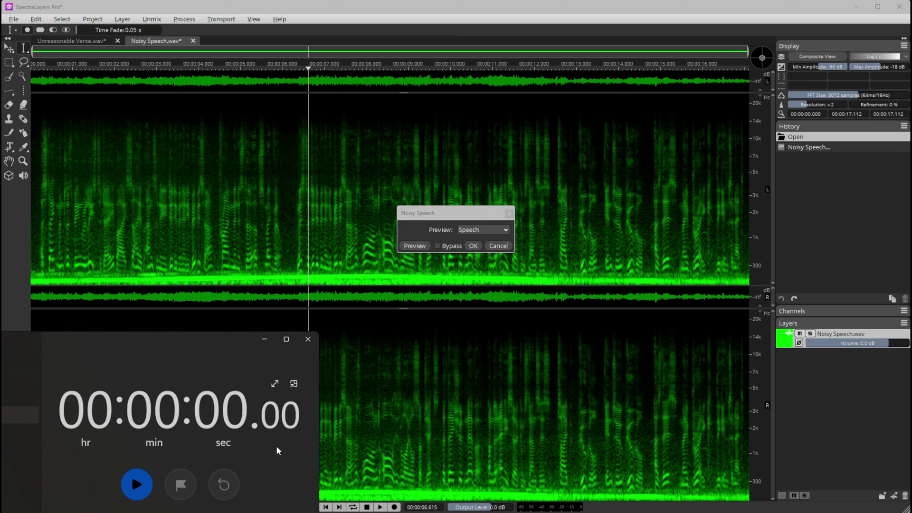
click(136, 485)
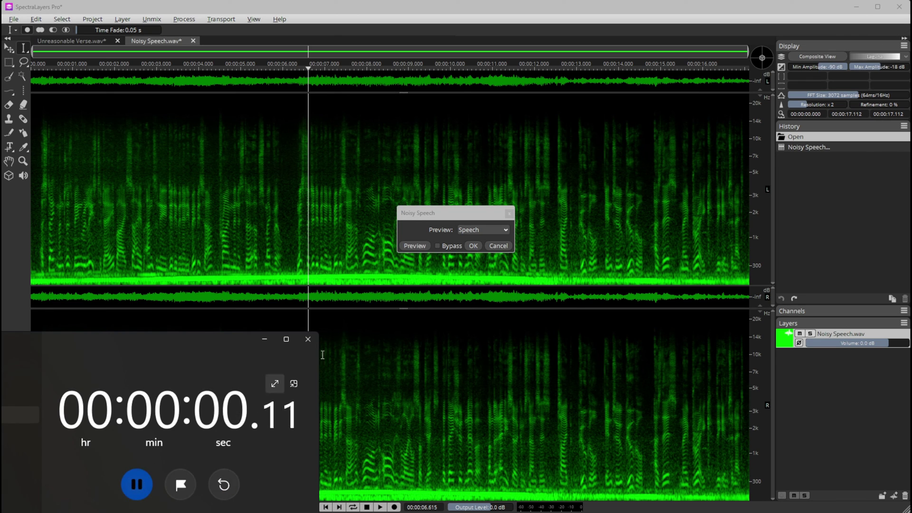
click(475, 248)
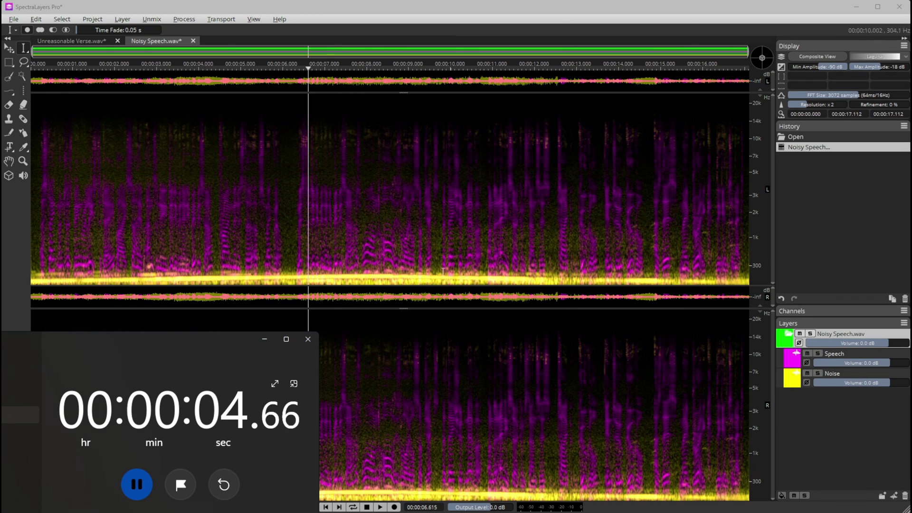
click(147, 475)
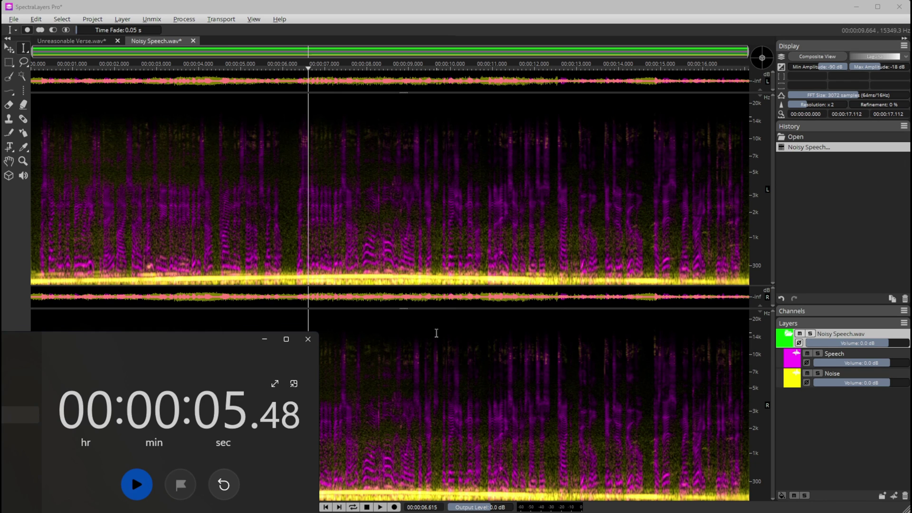
Audition the CPU unmix from about 10.5 seconds, muting and unmuting the Noise layer, and stop playback
click(467, 344)
key(space)
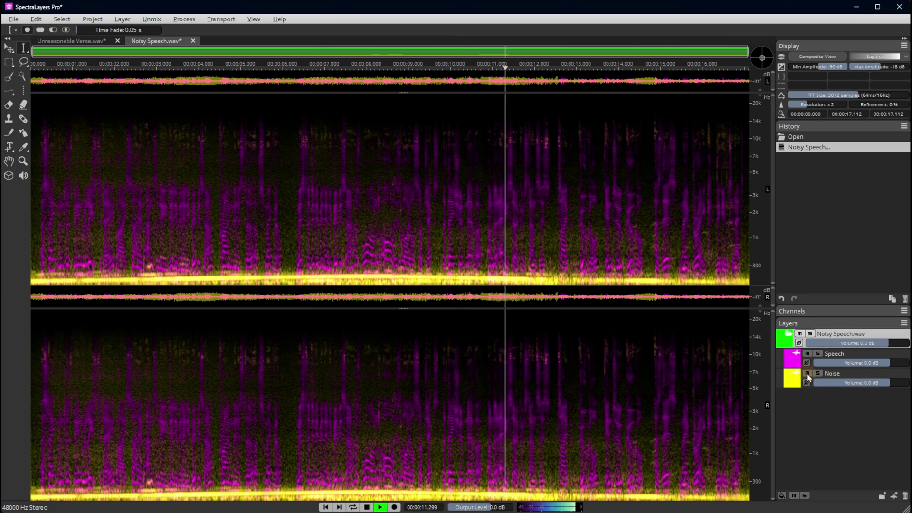
click(807, 373)
click(806, 373)
key(space)
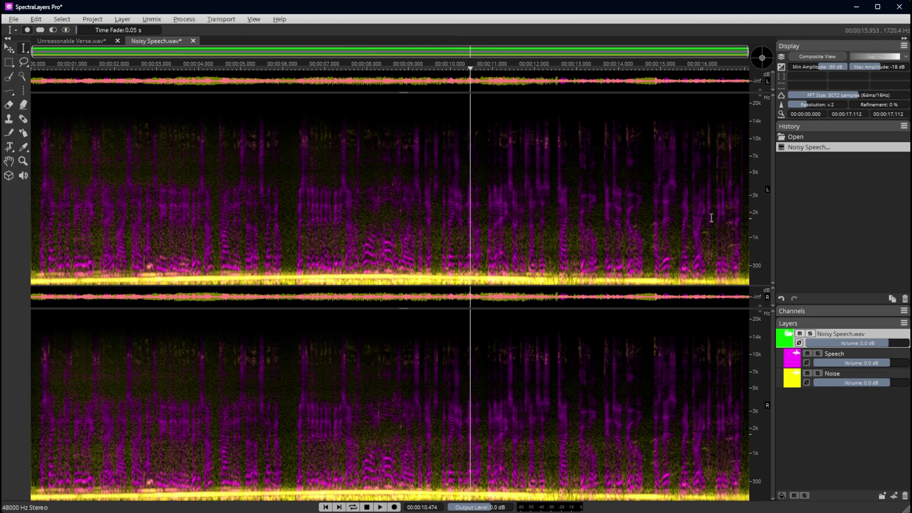
Revert Noisy Speech.wav to its opened state and open the Voice Denoiser process
click(807, 138)
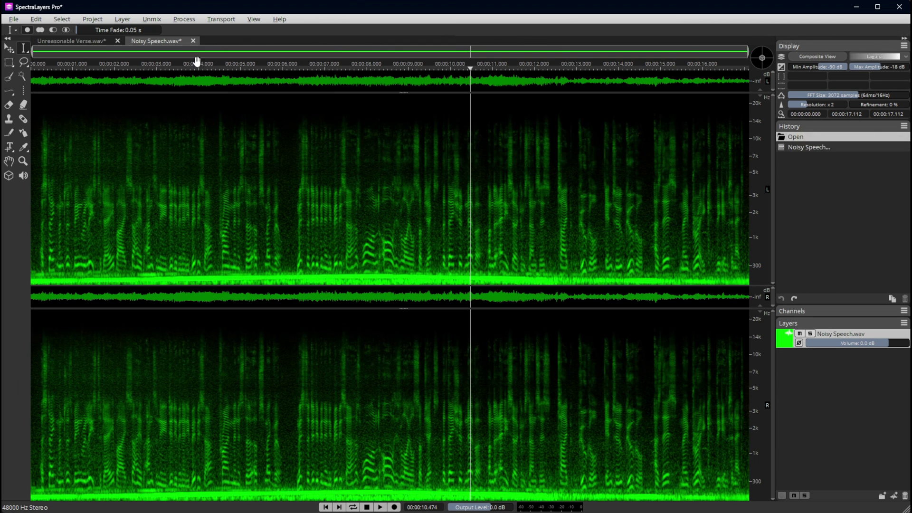
click(184, 19)
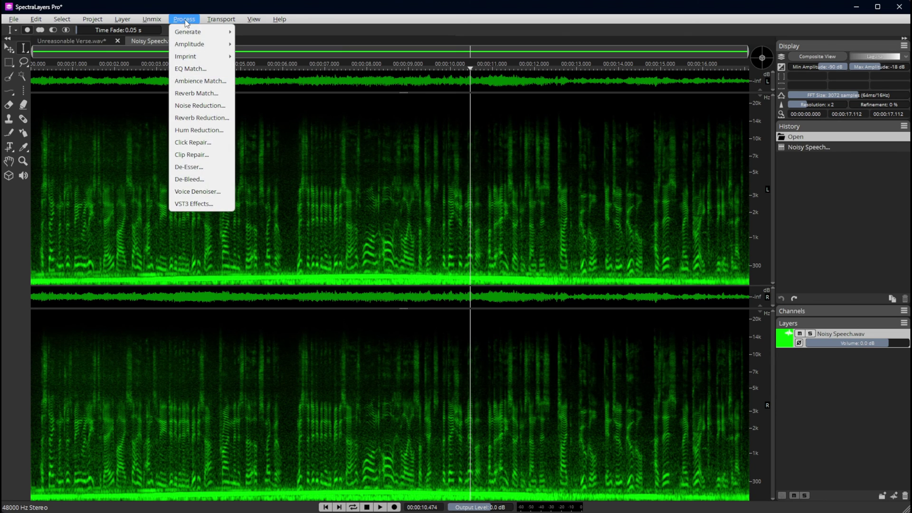
click(209, 191)
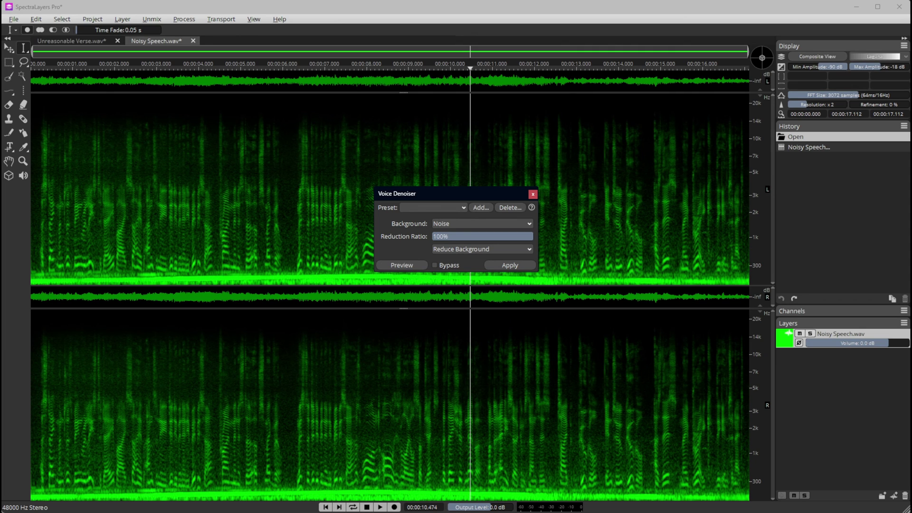
Reset the stopwatch and time the Voice Denoiser on the CPU with Noise background and 100% reduction ratio, pausing it when processing completes
key(alt+Tab)
click(219, 484)
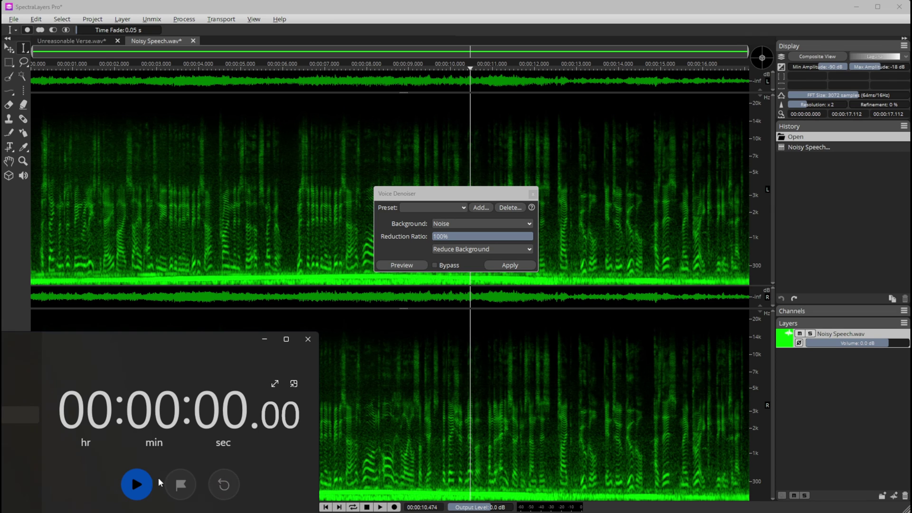
click(136, 486)
click(509, 267)
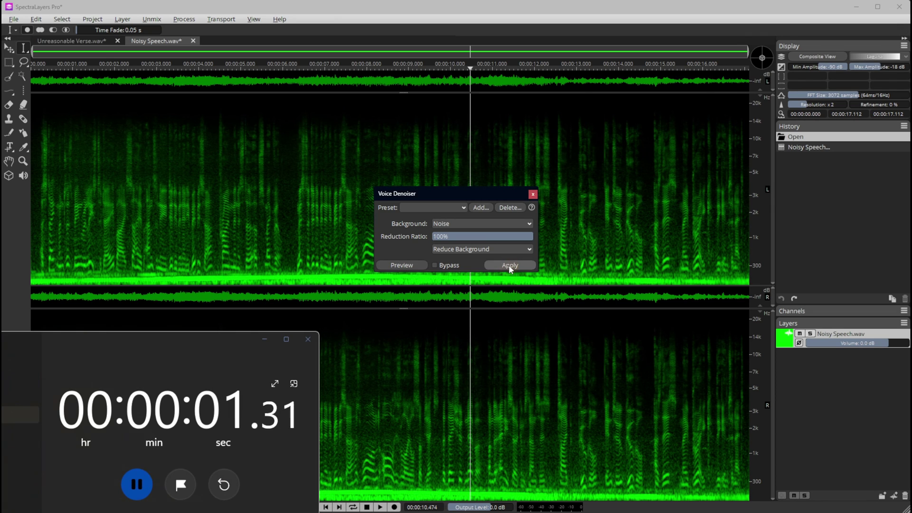
click(509, 266)
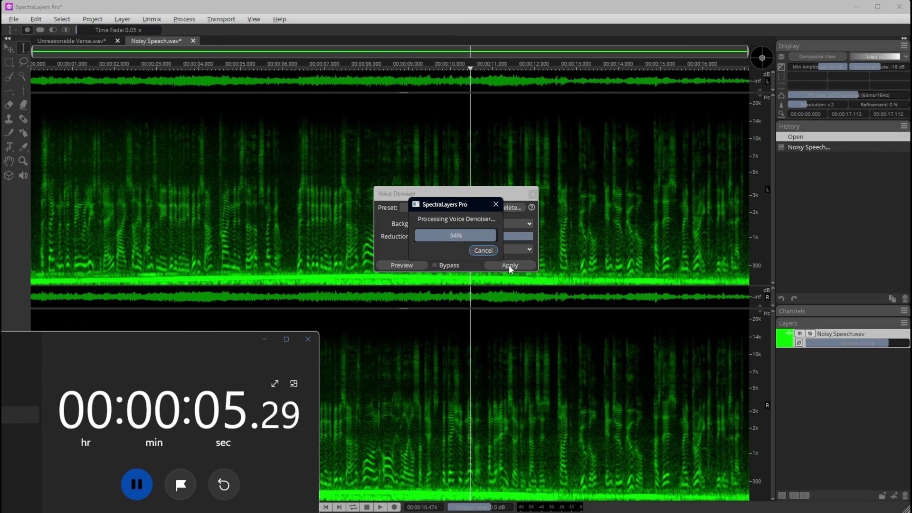
click(136, 484)
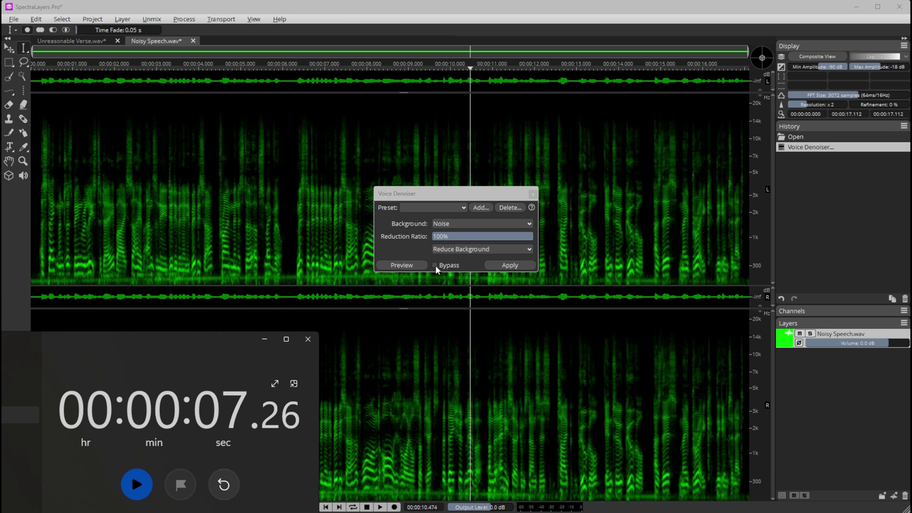
Close the Voice Denoiser and play the denoised speech from about 9 seconds
click(532, 194)
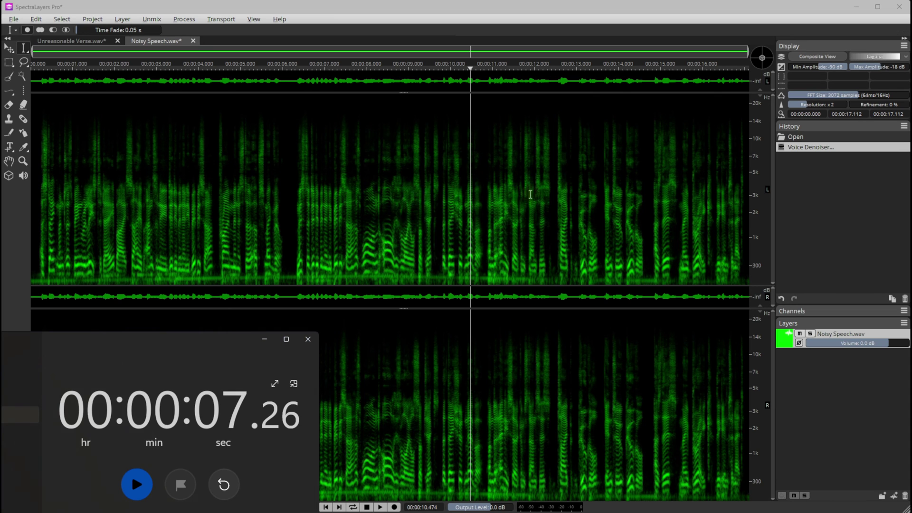
click(408, 230)
key(space)
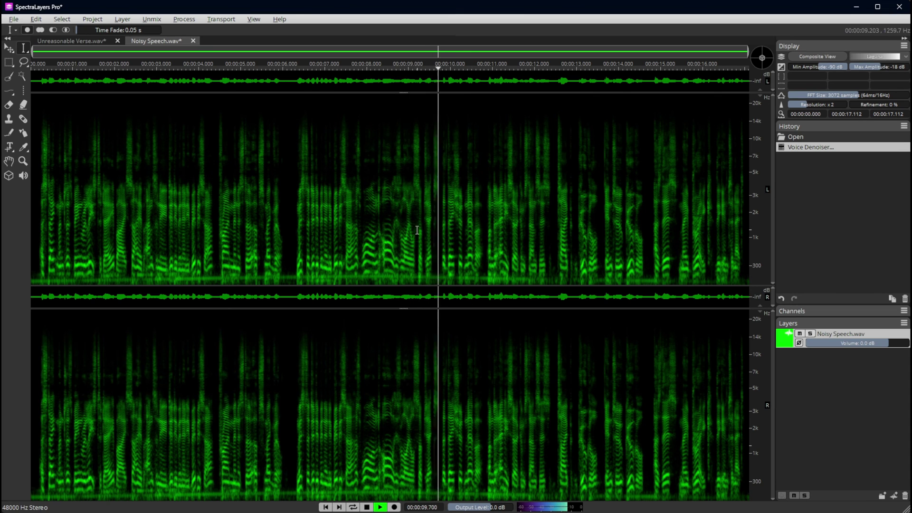
Stop playback and set the AI processing device to NVIDIA GeForce RTX 4090 in the system preferences
key(space)
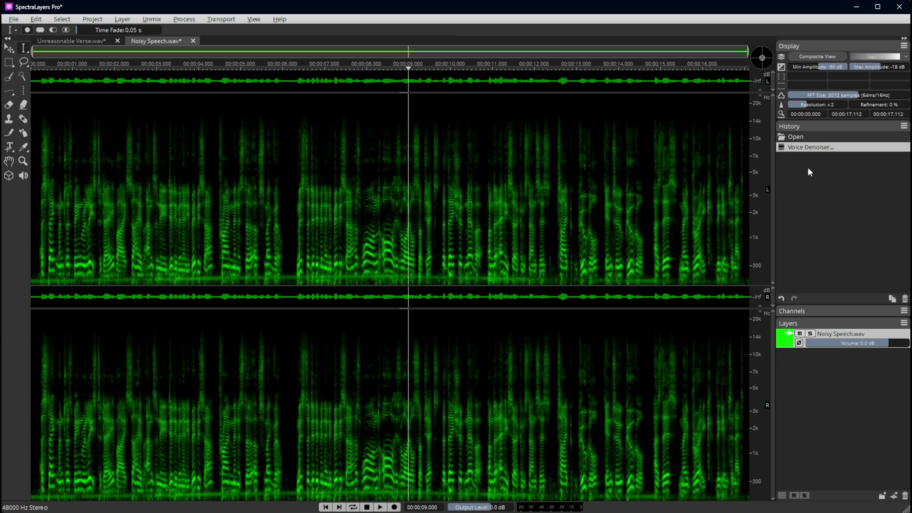
click(37, 19)
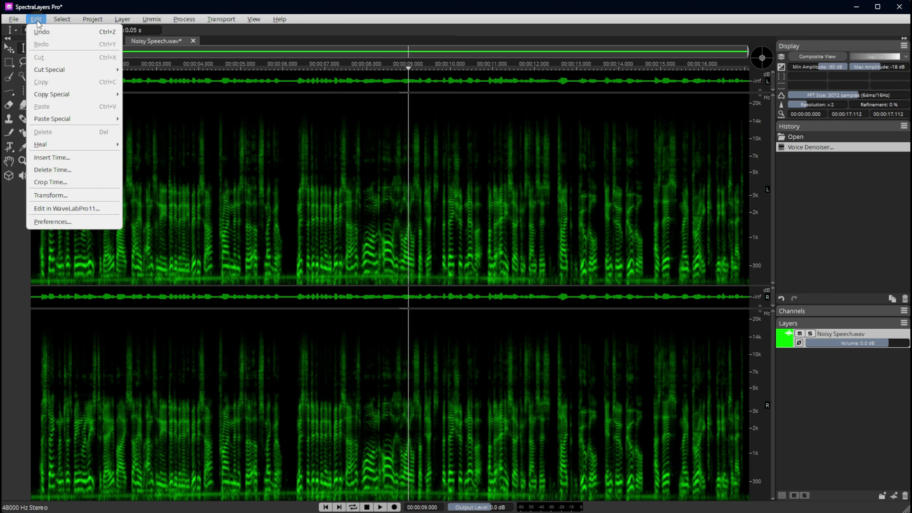
click(93, 227)
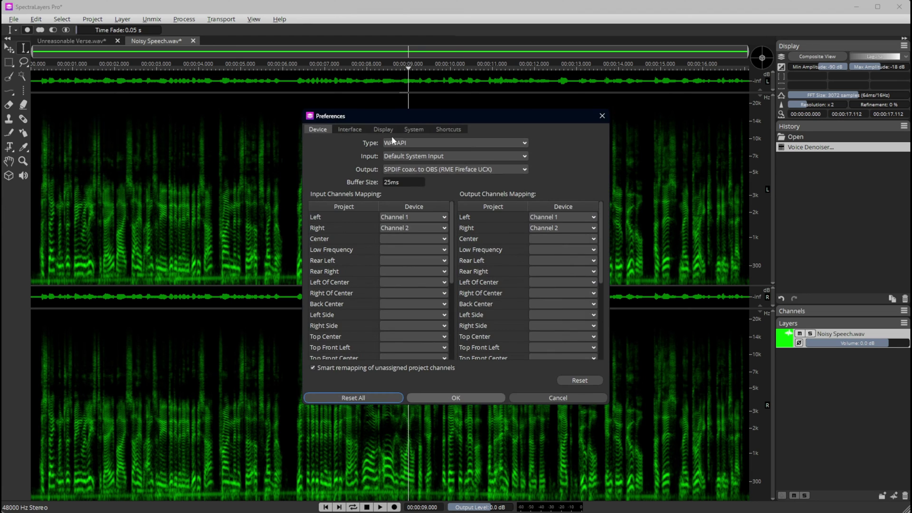
click(412, 129)
click(443, 295)
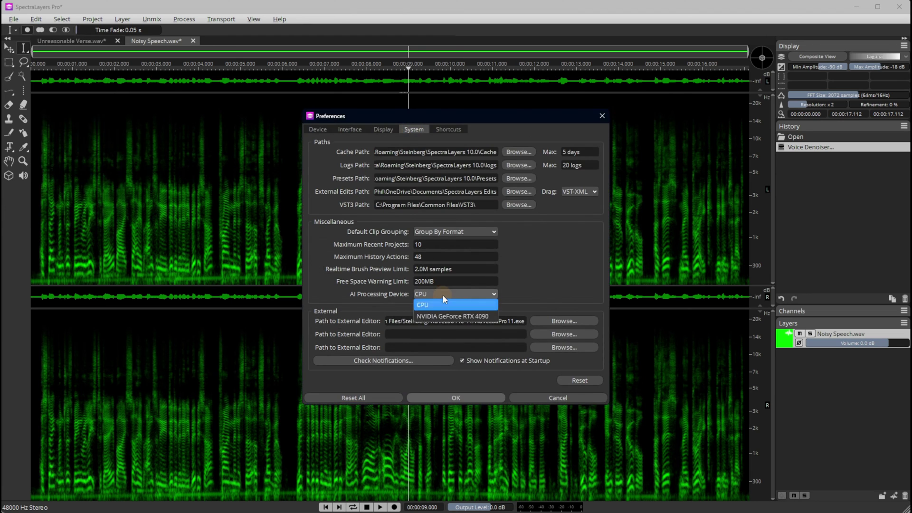
click(446, 315)
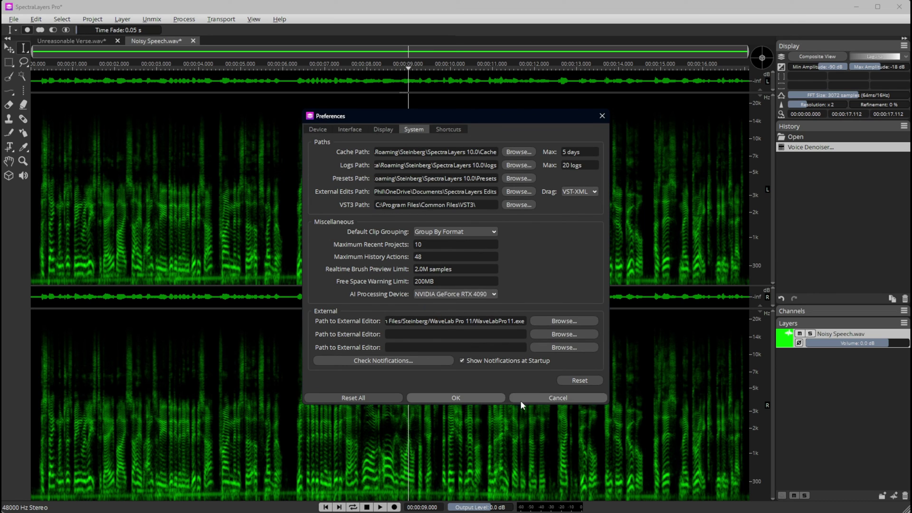
click(442, 399)
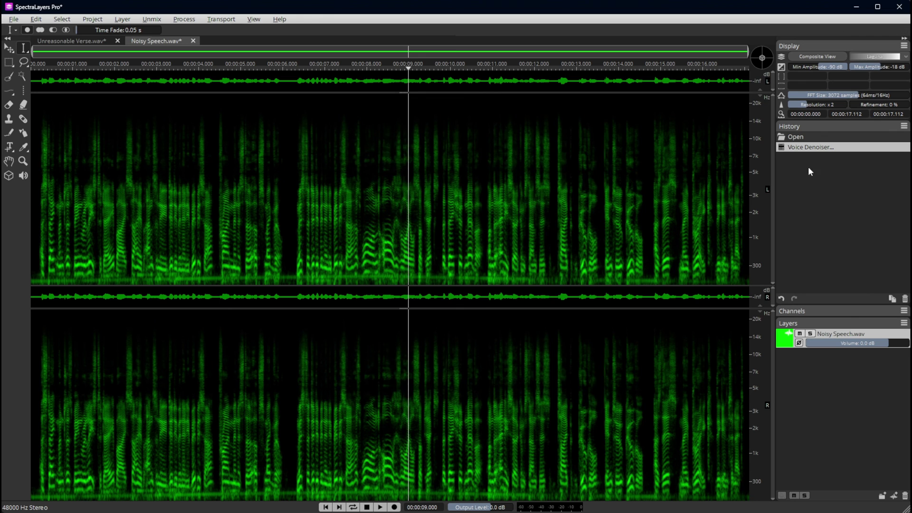
Revert Noisy Speech.wav to its opened state and reopen the Voice Denoiser process
click(805, 138)
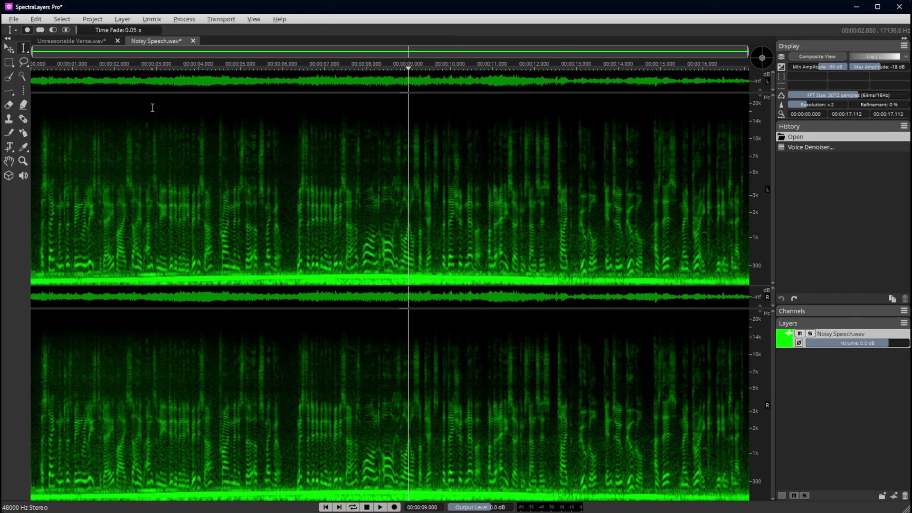
click(182, 20)
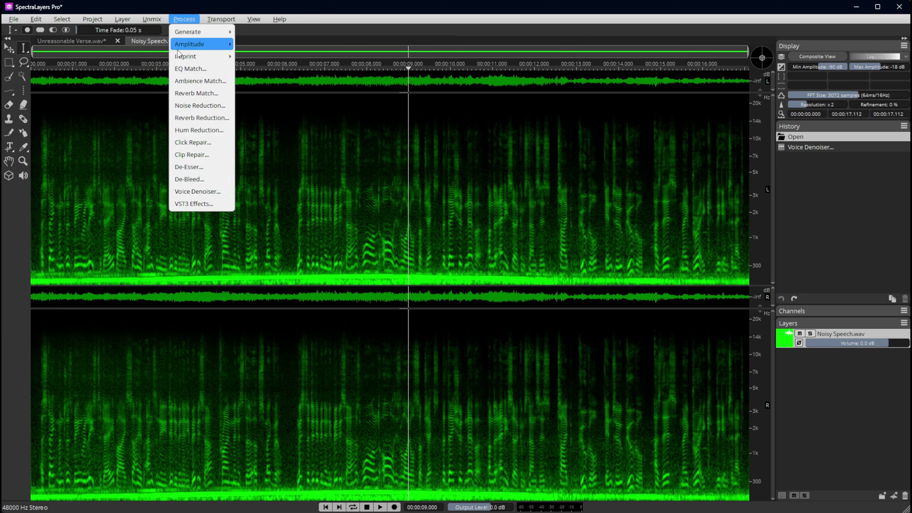
click(198, 192)
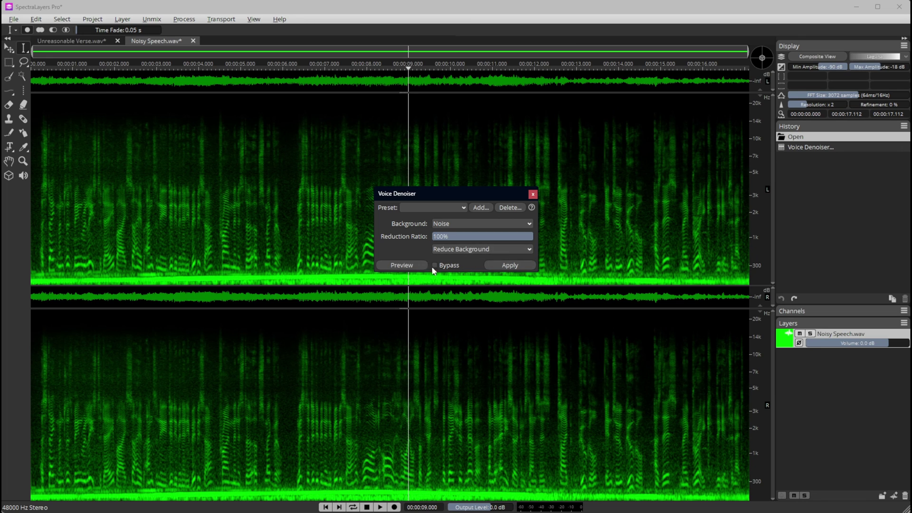
Reset the stopwatch and time the Voice Denoiser on the RTX 4090 with Noise background and 100% reduction ratio, pausing it when processing completes
key(alt+Tab)
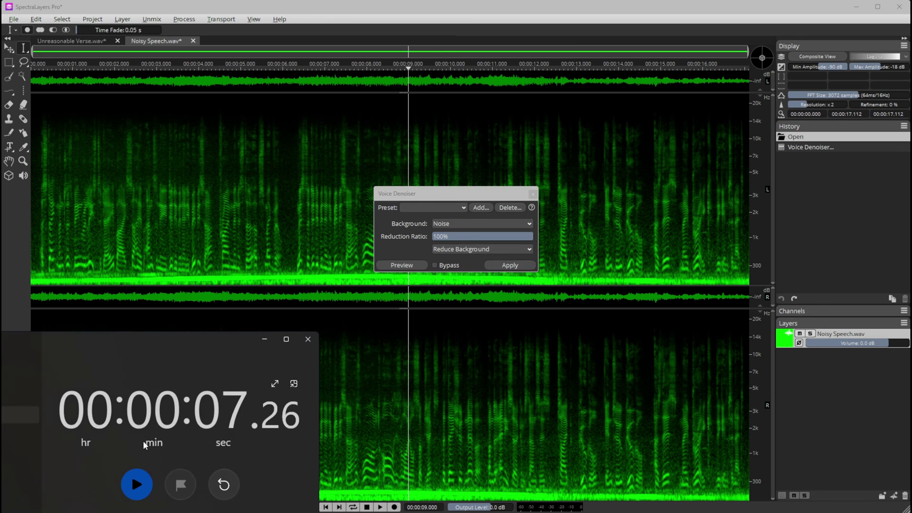
click(224, 484)
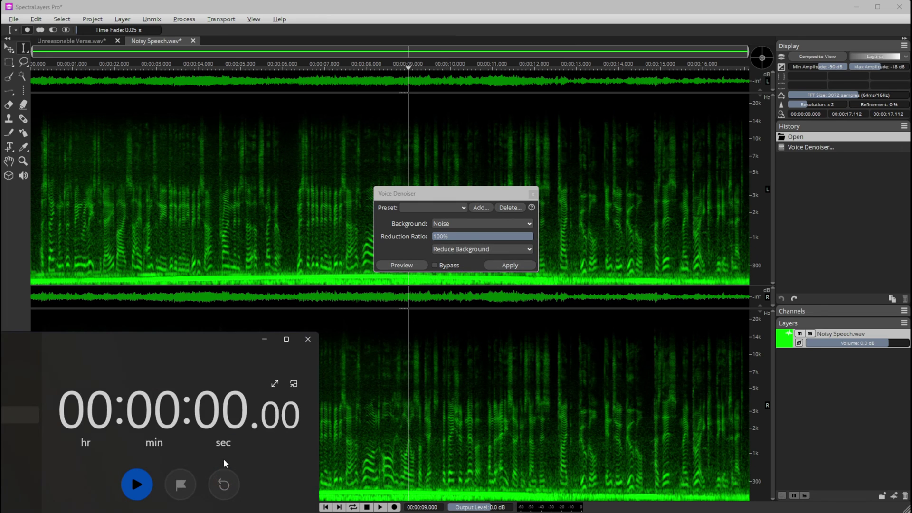
click(136, 484)
click(519, 266)
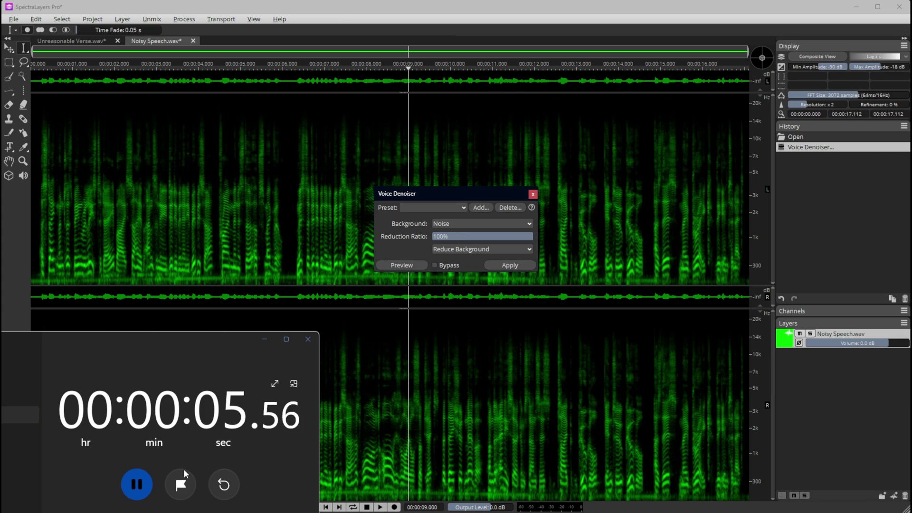
click(136, 484)
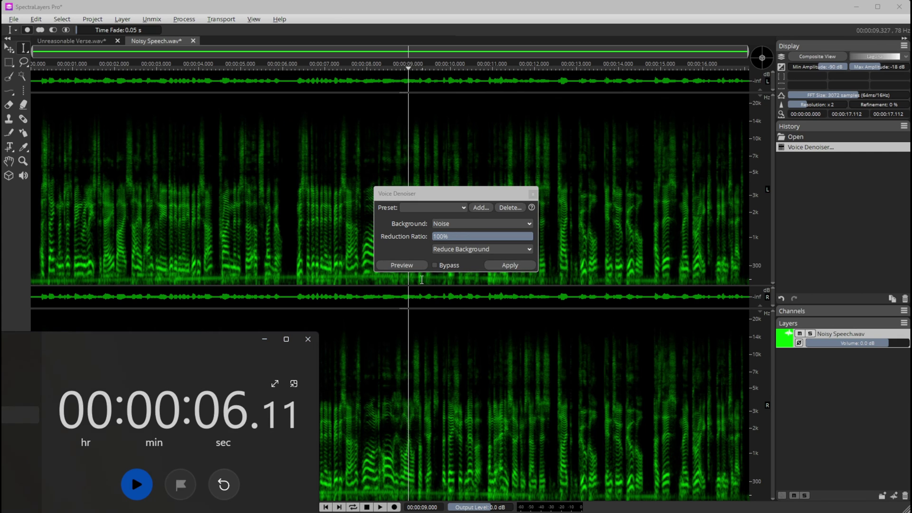
Move the Voice Denoiser dialog aside, then close both it and the stopwatch
drag(439, 194, 408, 213)
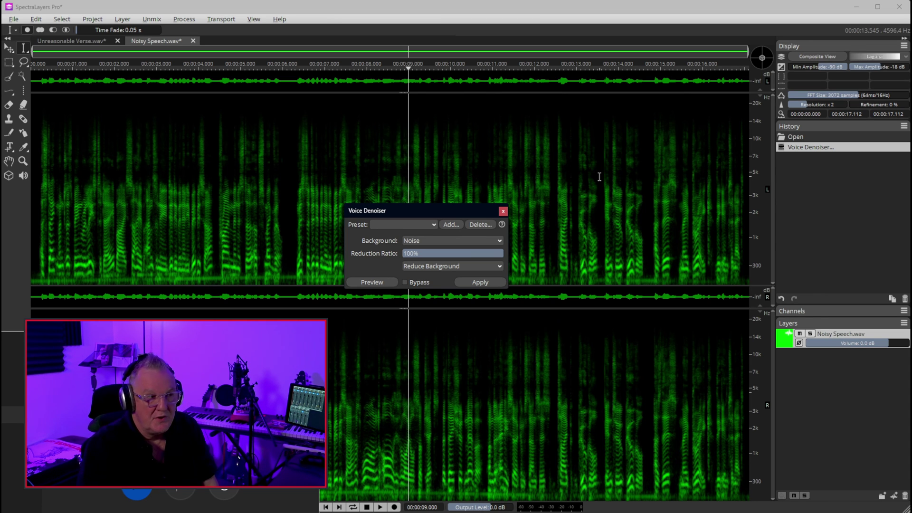
click(504, 211)
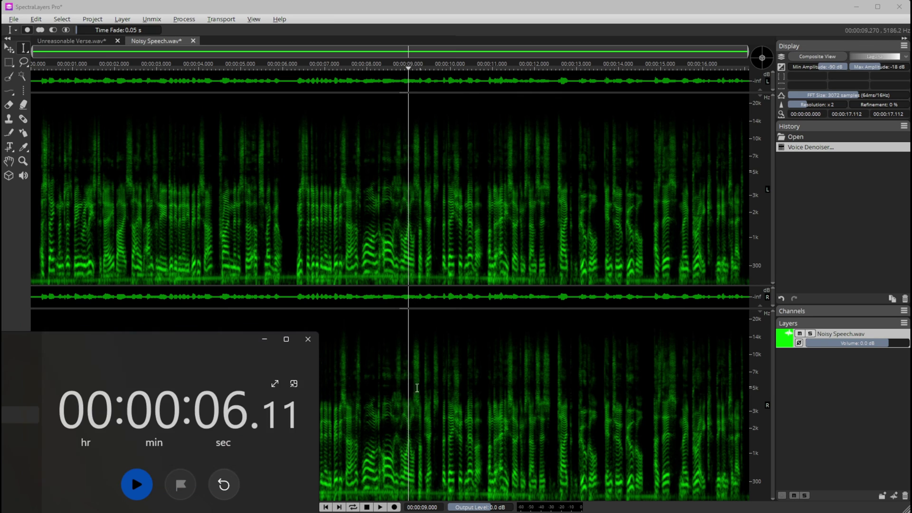
click(308, 339)
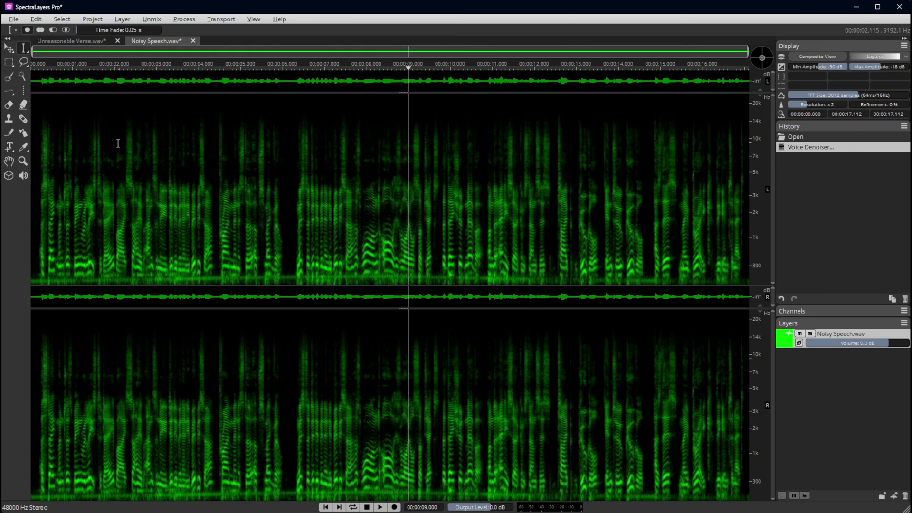
Open the recent file Arabic.wav and play the recording from the start
click(152, 20)
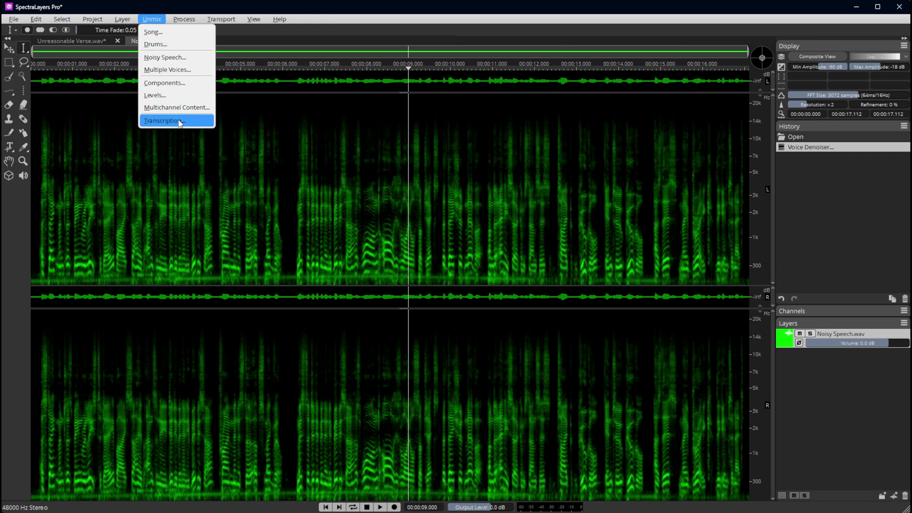
click(105, 125)
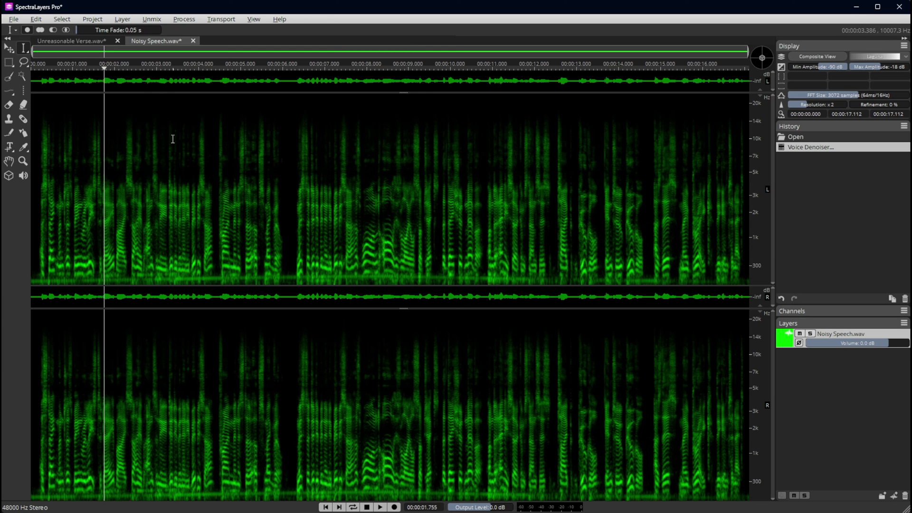
click(37, 21)
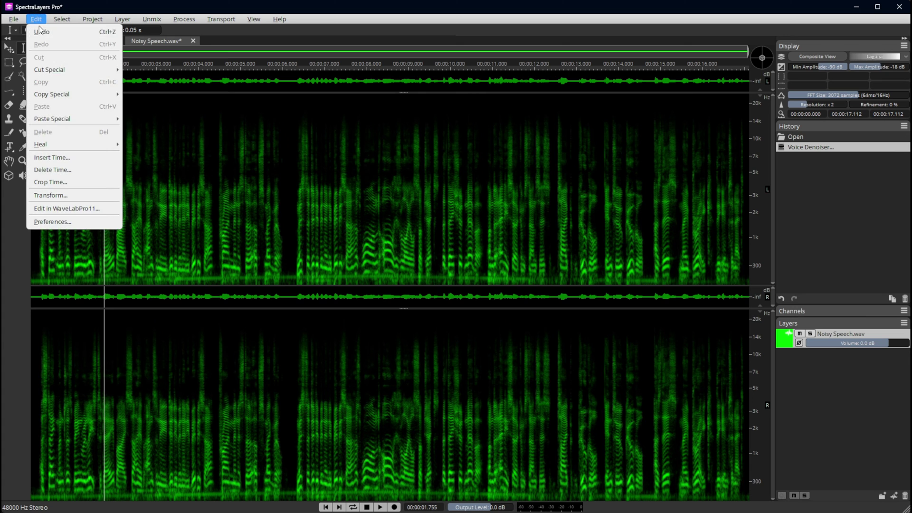
mouse_move(13, 19)
mouse_move(62, 56)
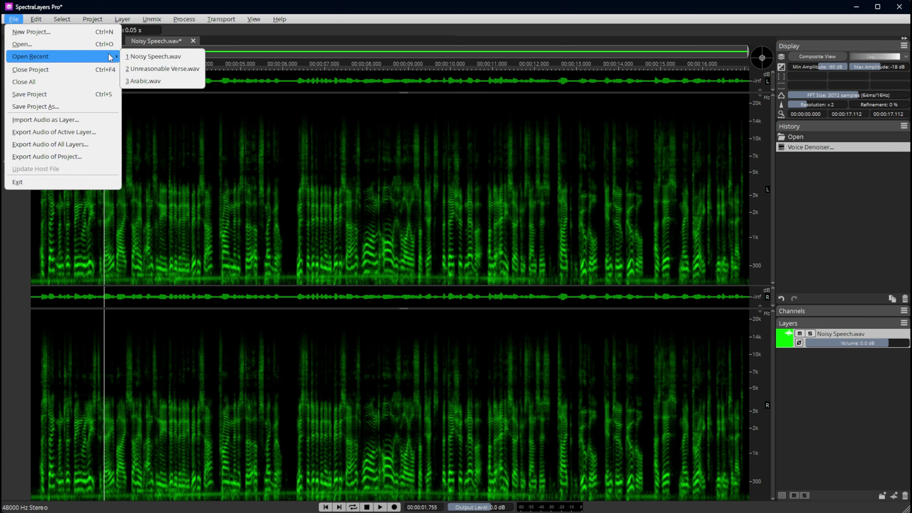
click(148, 81)
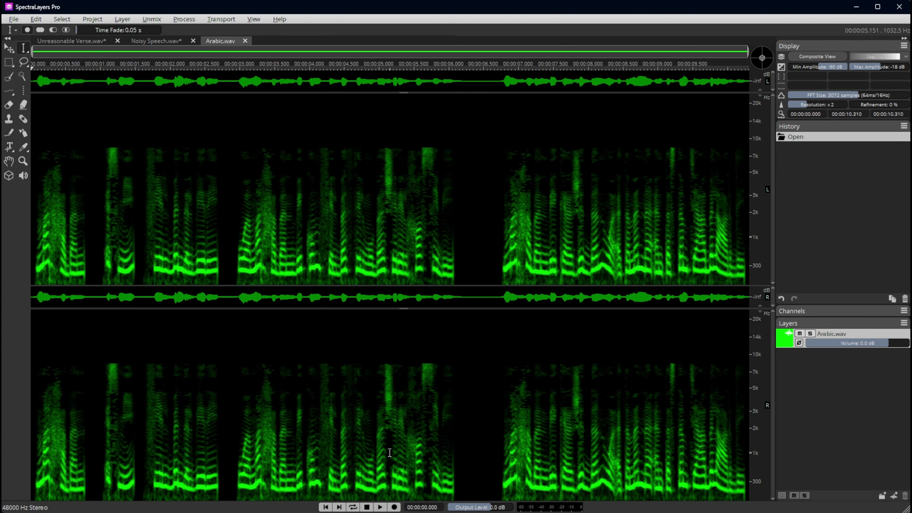
click(380, 508)
Look through the transcription languages and transcribe Arabic.wav with Language set to Auto and Quality set to Best
click(152, 19)
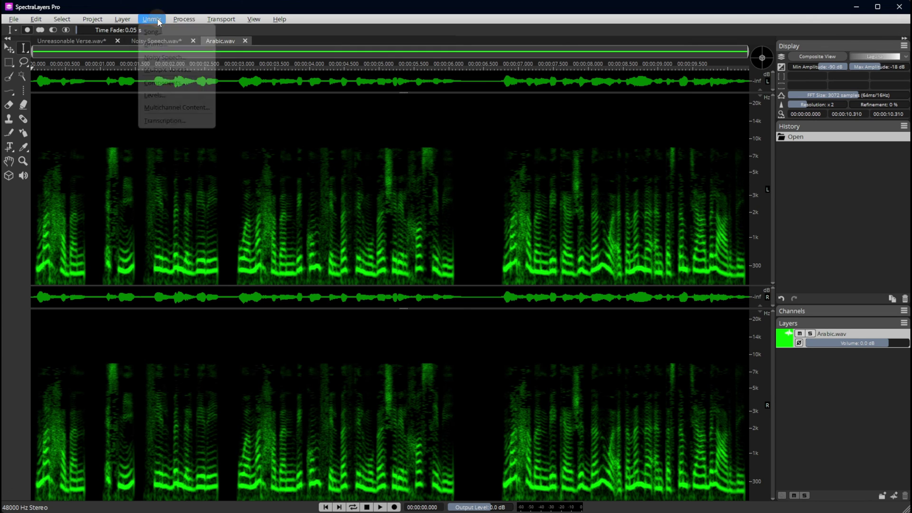
click(176, 121)
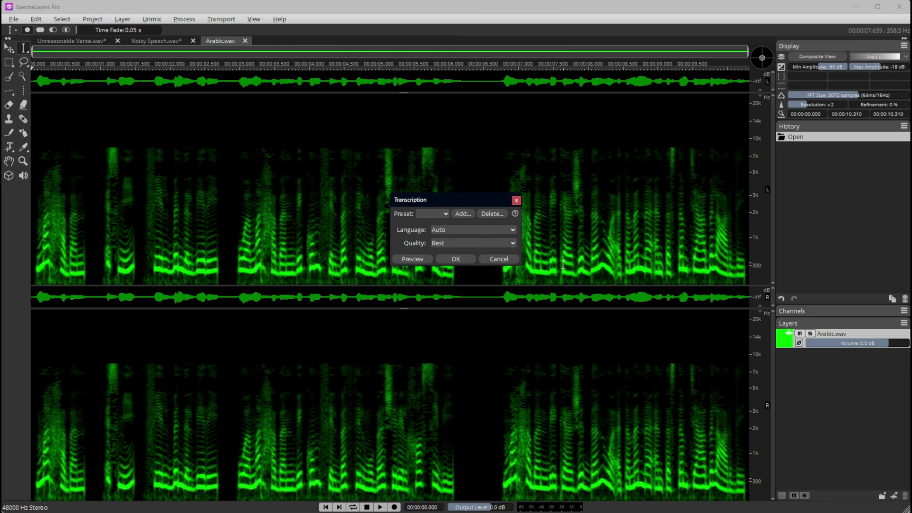
click(454, 230)
scroll(494, 335, down, 1)
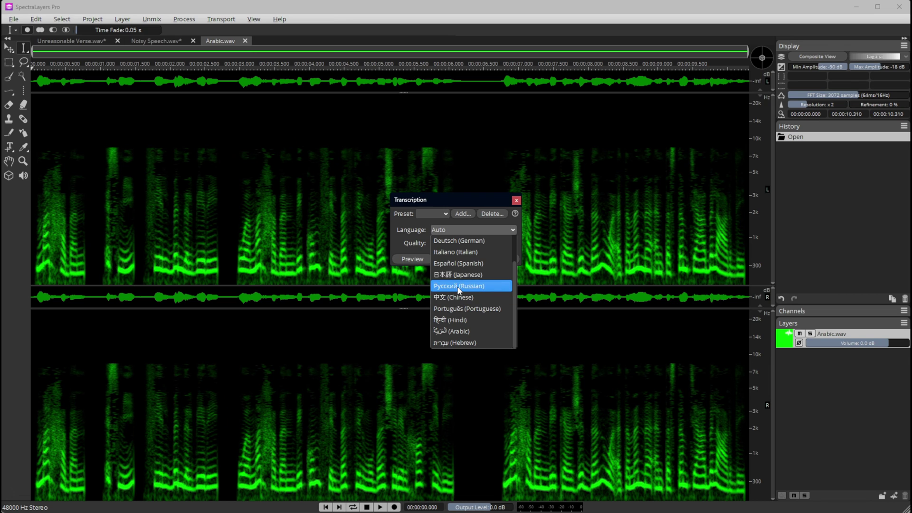
scroll(470, 259, up, 1)
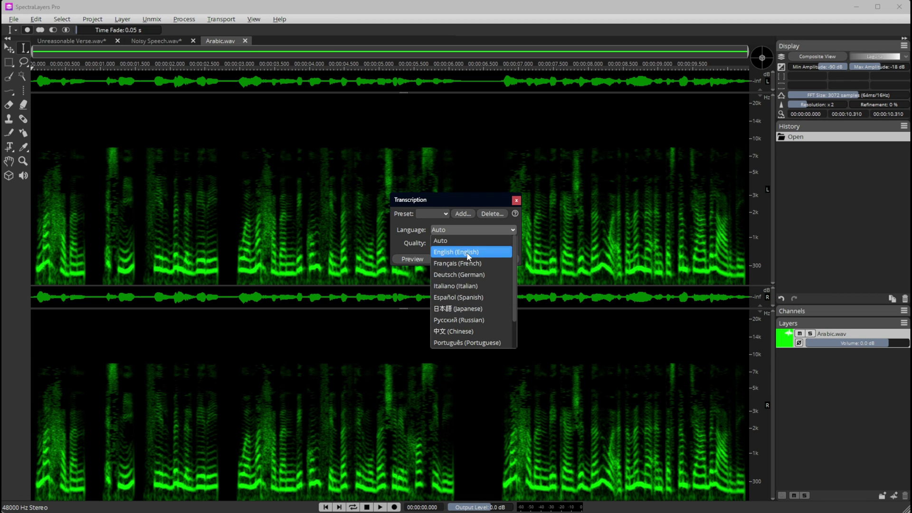
click(454, 243)
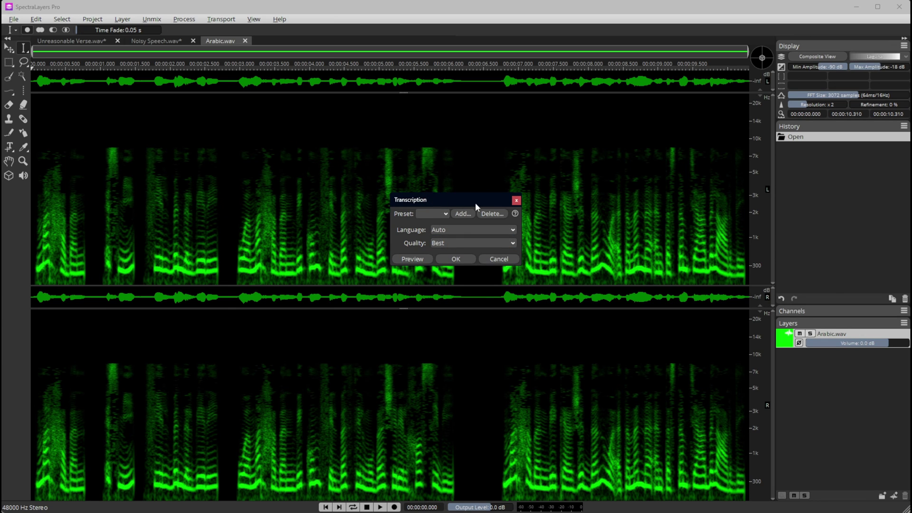
click(455, 260)
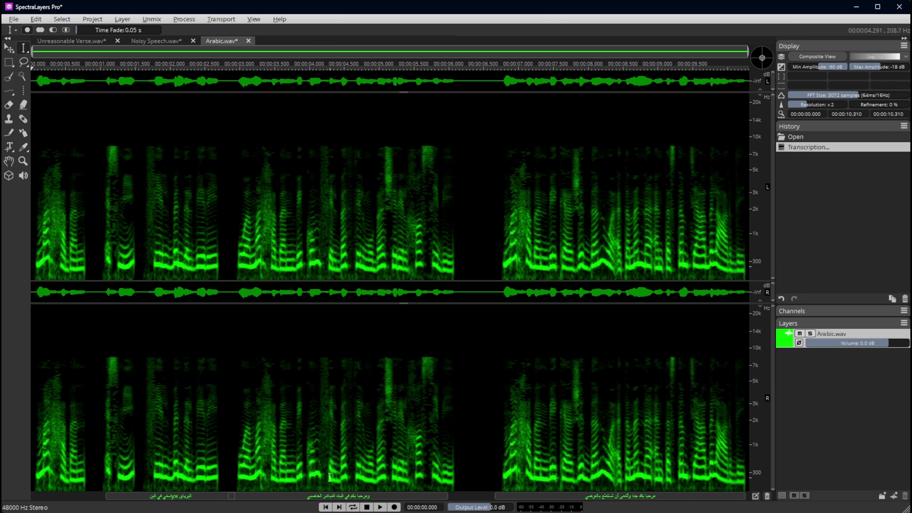
Inspect the word-by-word Arabic transcription, select the word region from about 2.26 to 2.94 seconds and play it
scroll(358, 404, up, 5)
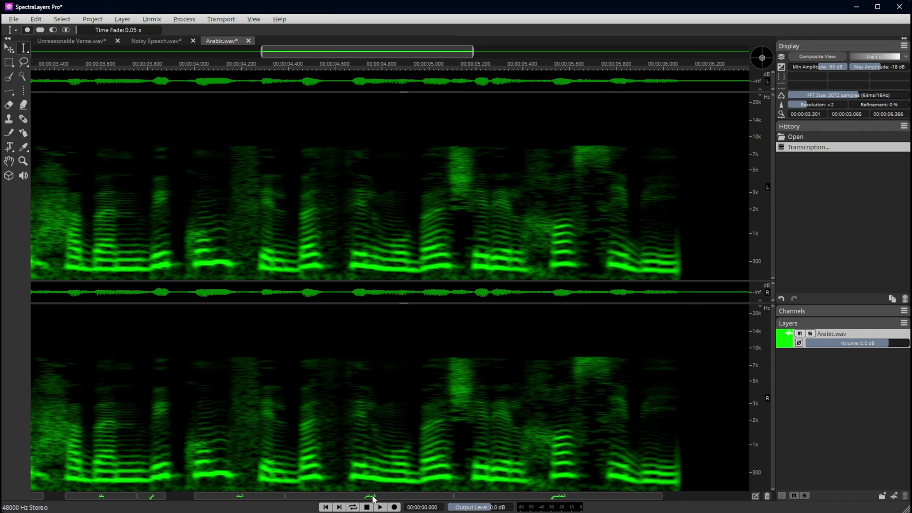
scroll(374, 496, down, 2)
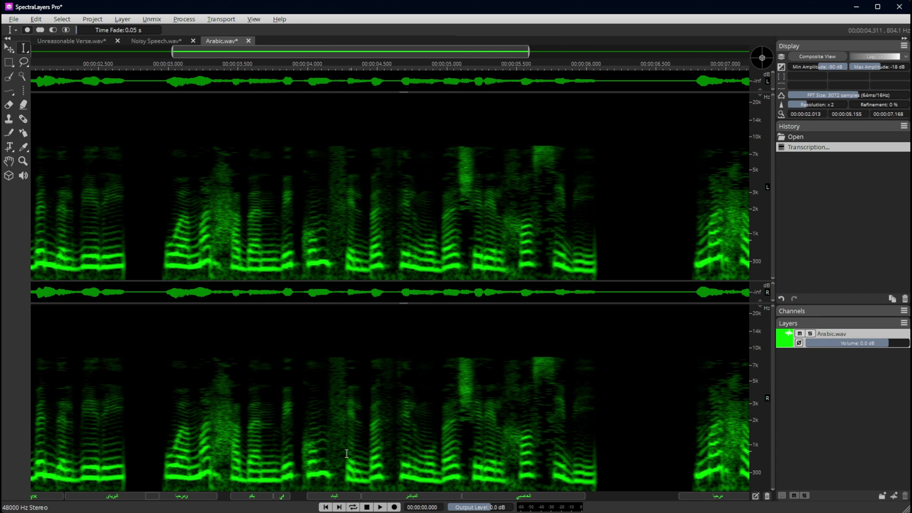
scroll(393, 495, up, 2)
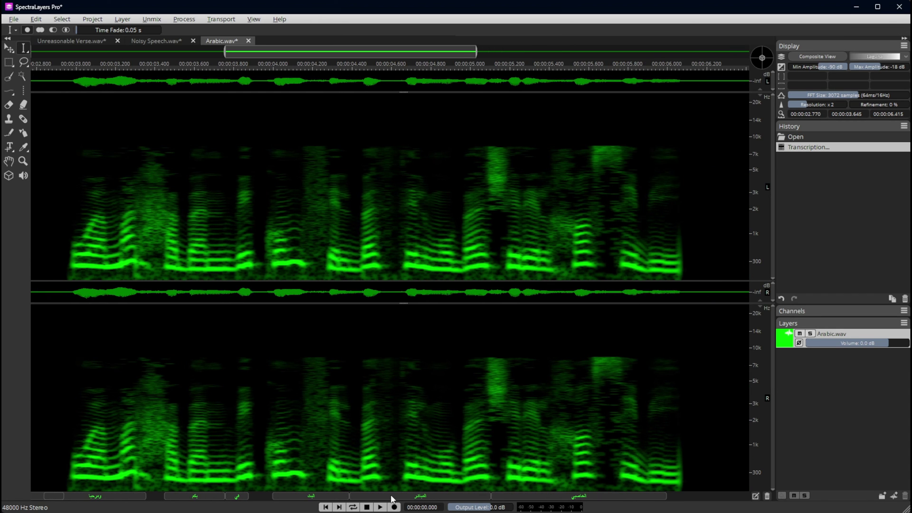
scroll(403, 496, down, 4)
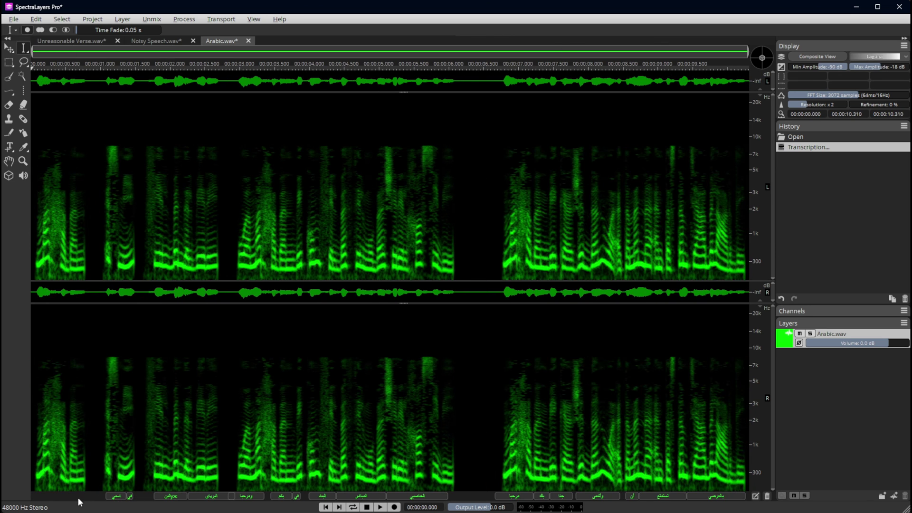
scroll(47, 495, up, 4)
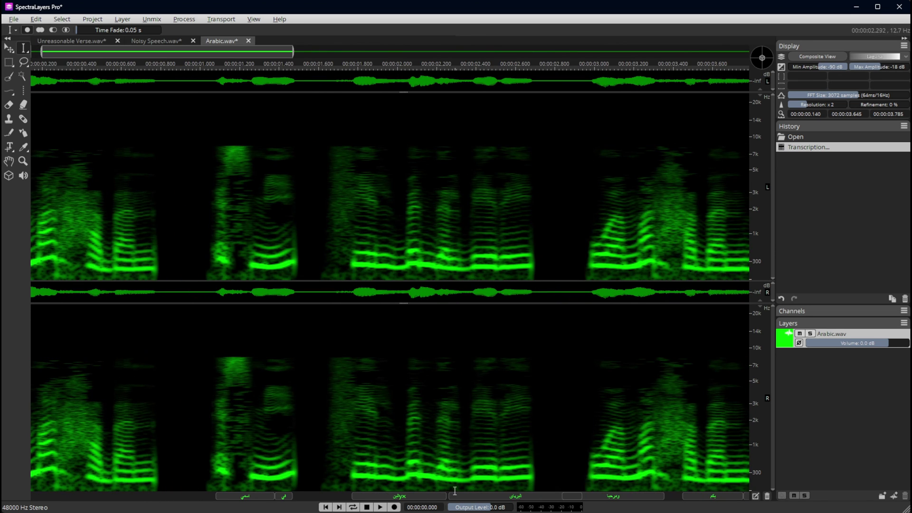
scroll(528, 494, up, 3)
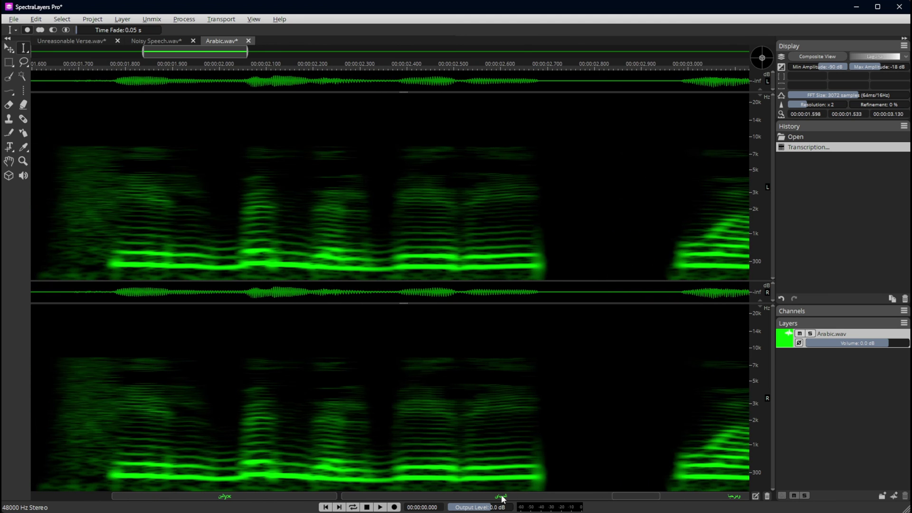
click(502, 497)
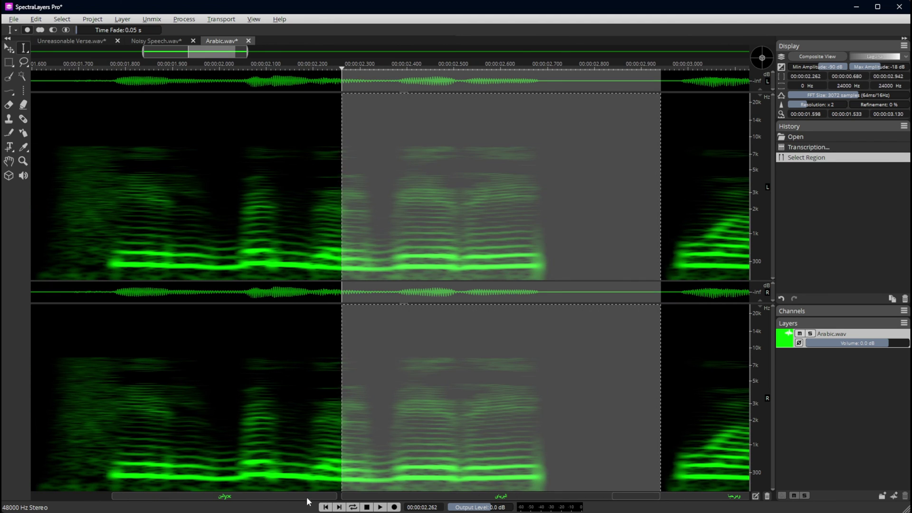
click(380, 507)
Select the preceding transcribed word region, from about 1.77 to 2.25 seconds, and play it
click(247, 497)
click(247, 496)
click(381, 508)
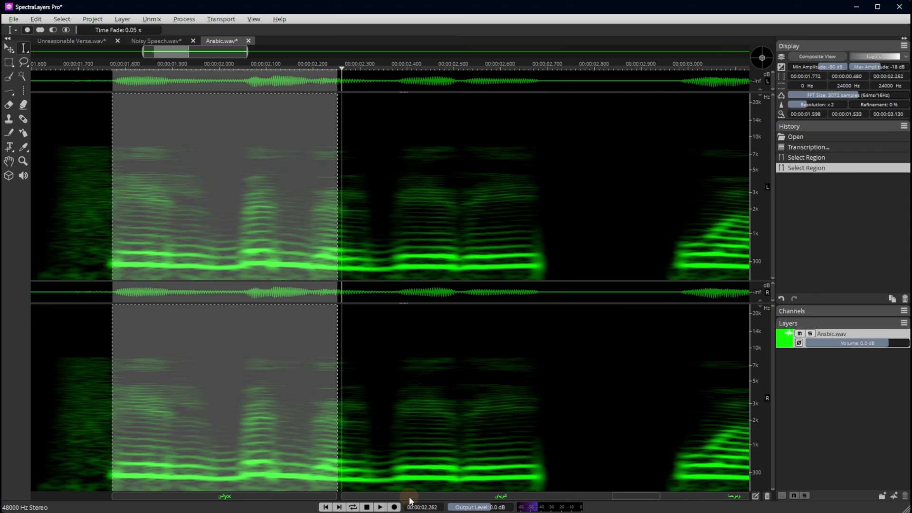
Replay the word region from about 2.26 to 2.94 seconds and review the full Arabic transcript in an enlarged Transcript window
click(380, 496)
click(380, 507)
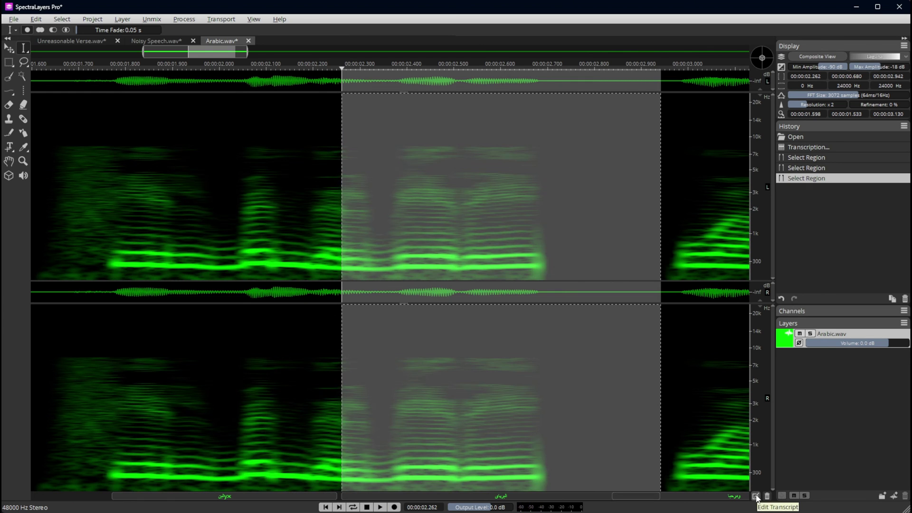
click(756, 496)
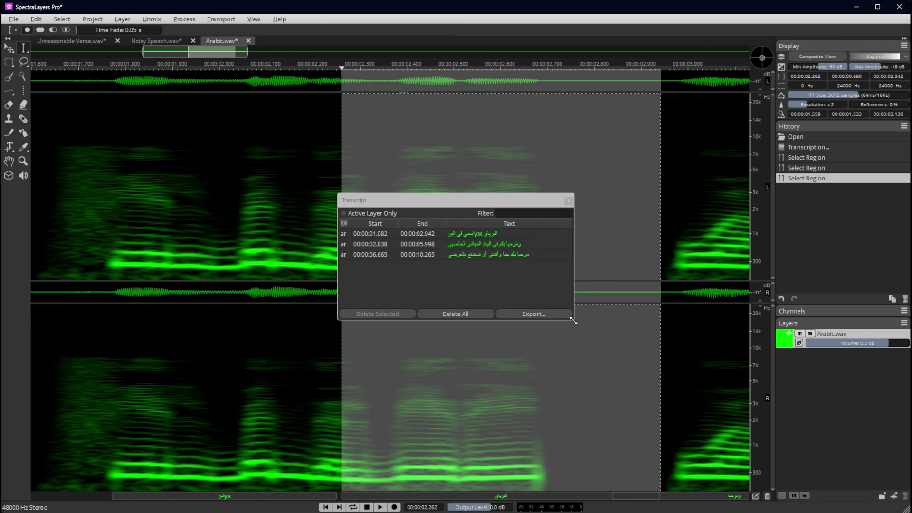
drag(573, 319, 607, 386)
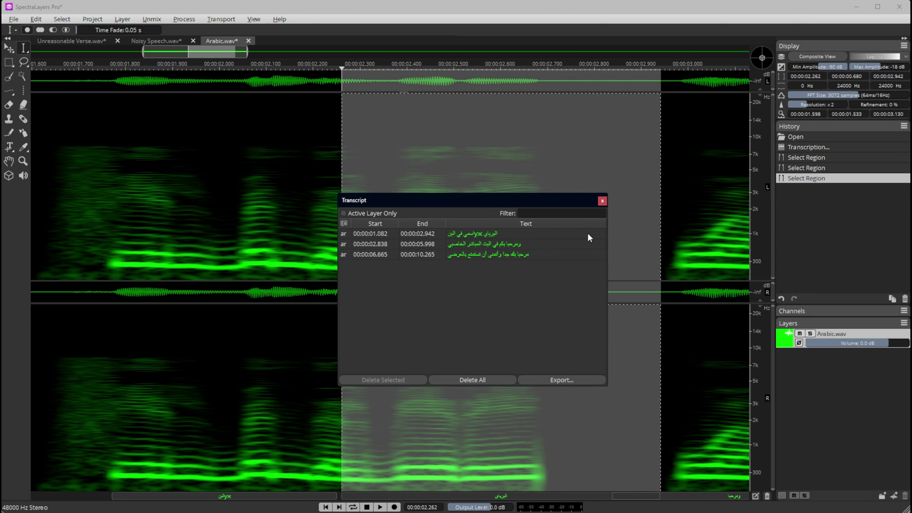
click(602, 202)
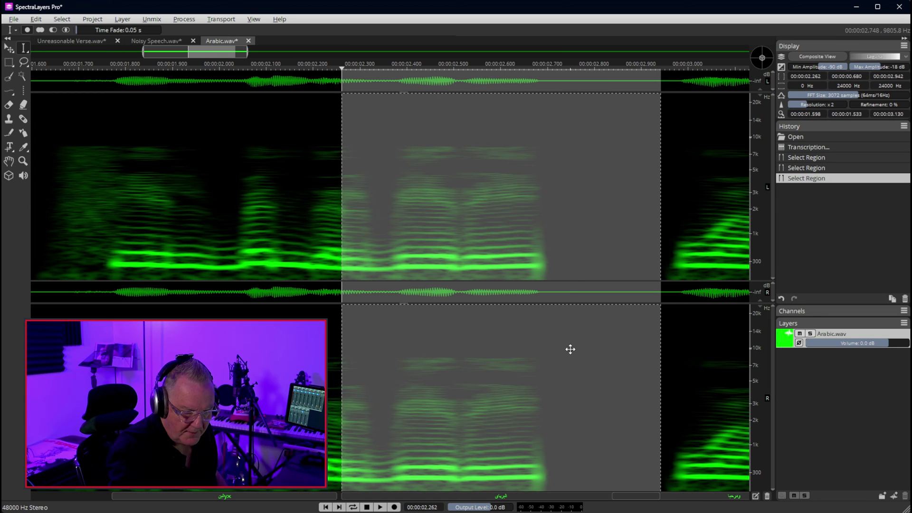
Clear the time selection at about 2.0 seconds and float the SpectraLayers window over the Nuendo project, leaving the voice track's start uncovered
click(231, 261)
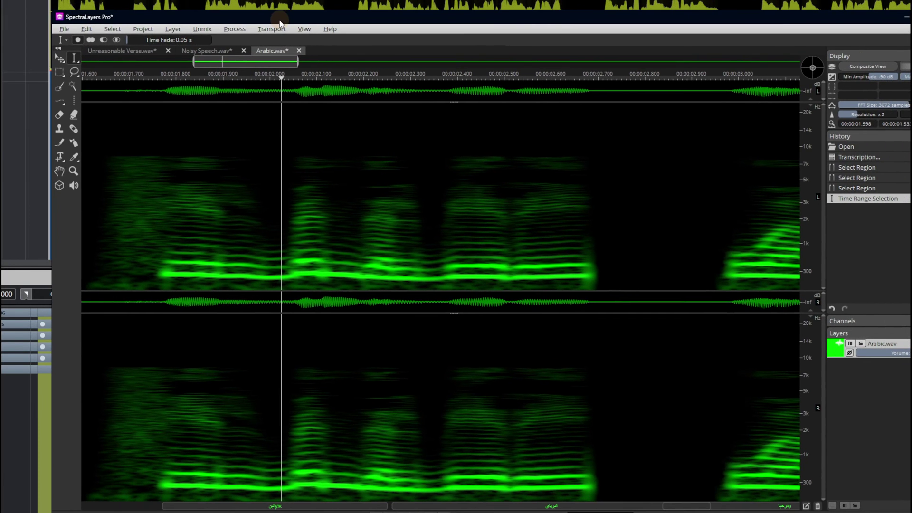
click(280, 22)
drag(280, 21, 292, 36)
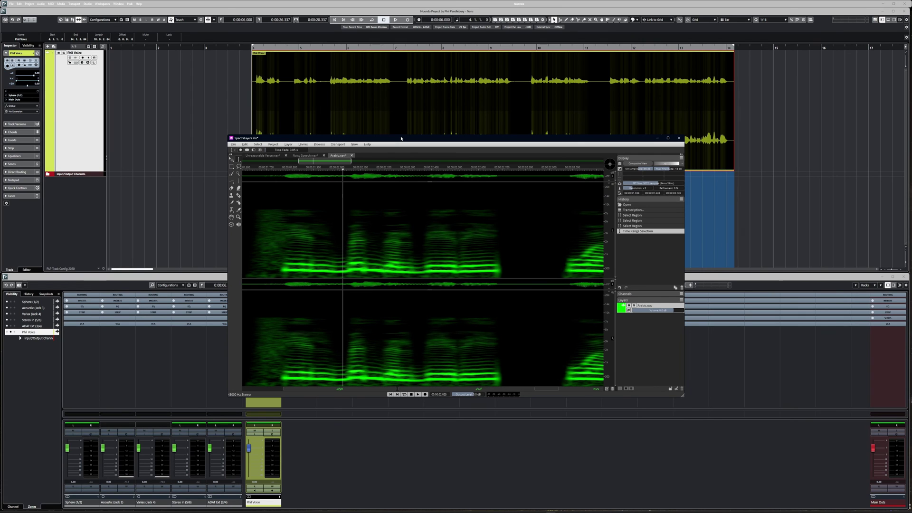
drag(388, 142, 588, 170)
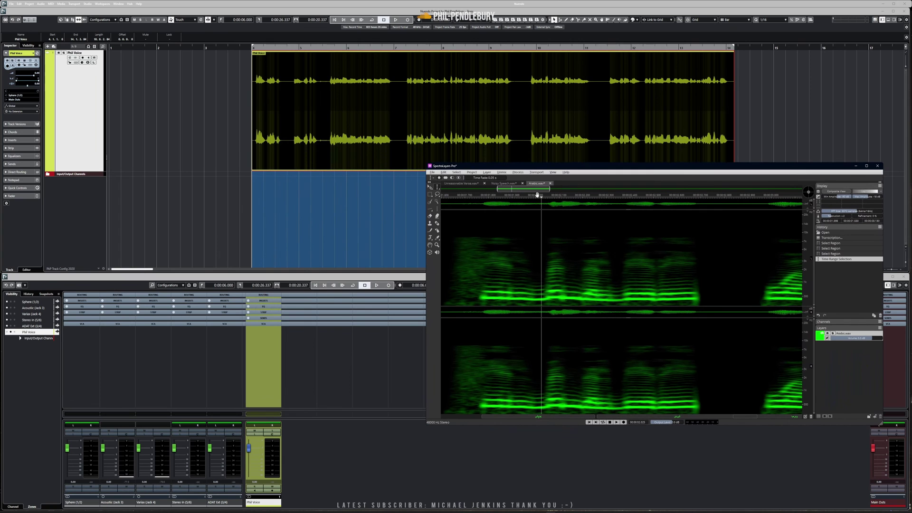
click(539, 261)
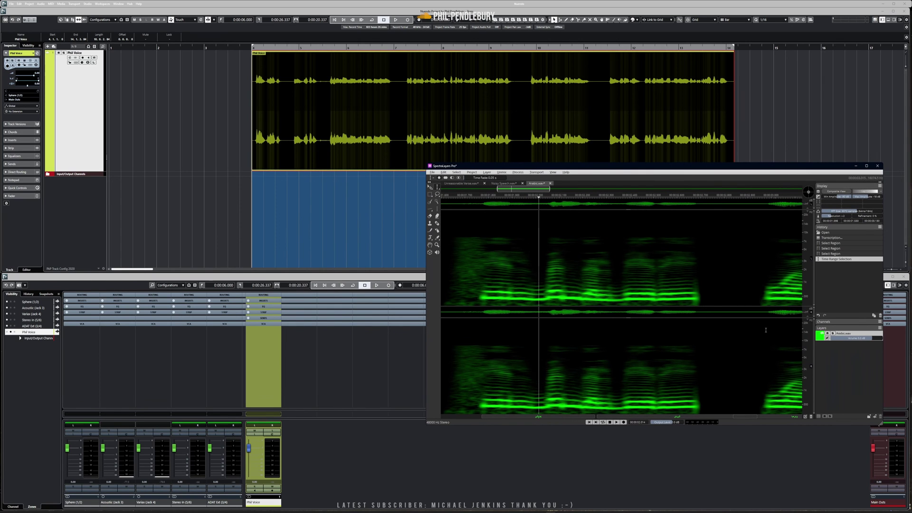
Bring up Unreasonable Verse.wav, reposition the SpectraLayers window beneath the Nuendo voice track and select the Drums layer
click(462, 184)
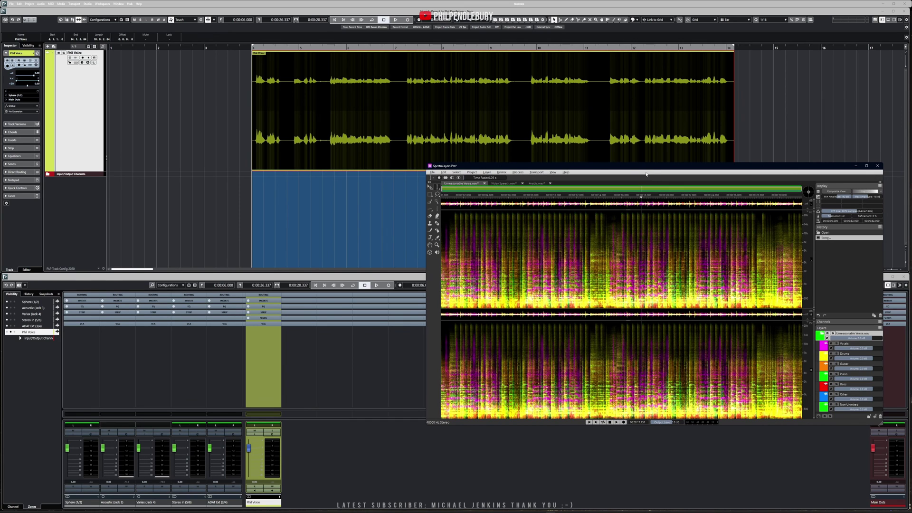
drag(645, 170, 462, 201)
click(643, 389)
click(693, 386)
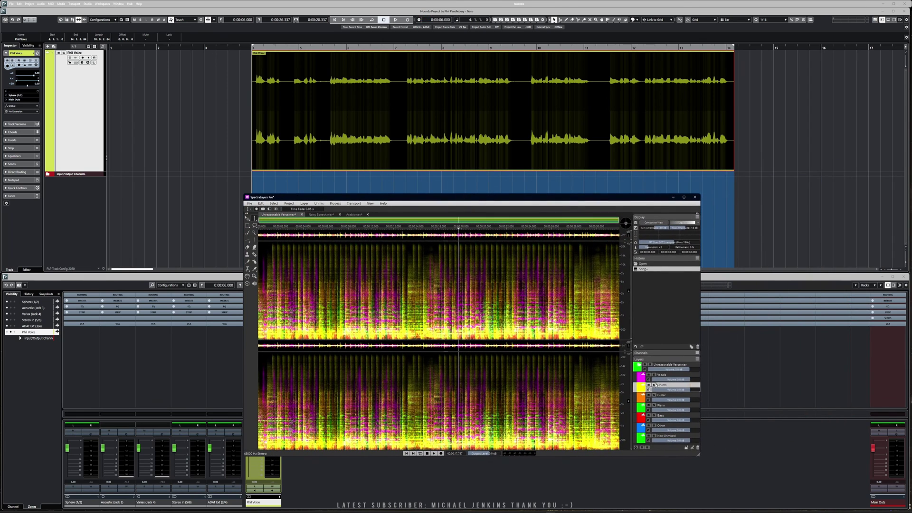
Audition the Drums layer in solo, stop playback and unsolo the layer
click(654, 386)
key(space)
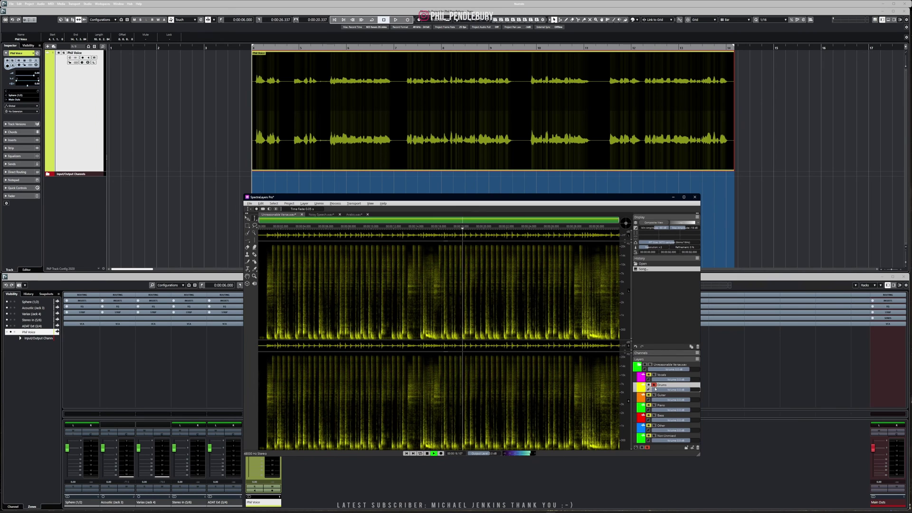
key(space)
click(654, 386)
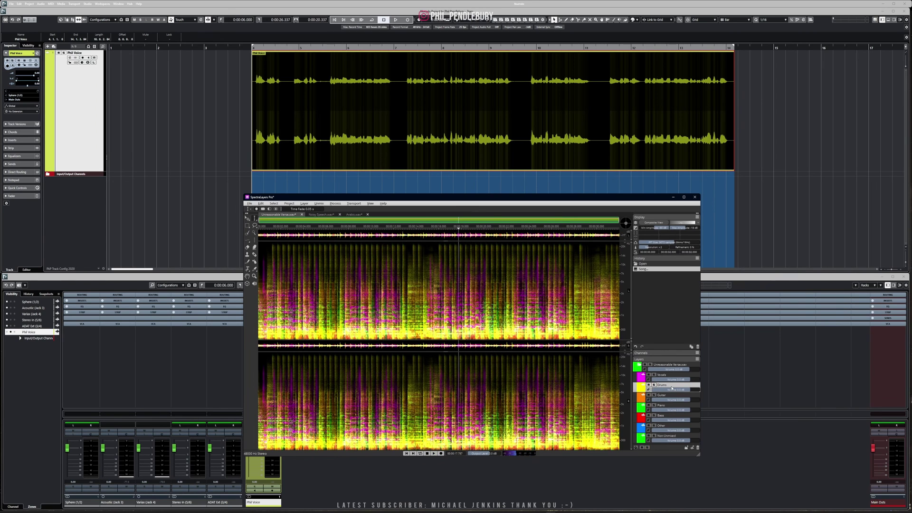
Import the Drums layer into Nuendo as a new track, copying the file to the project folder and converting it to 24 bit
drag(672, 389, 410, 191)
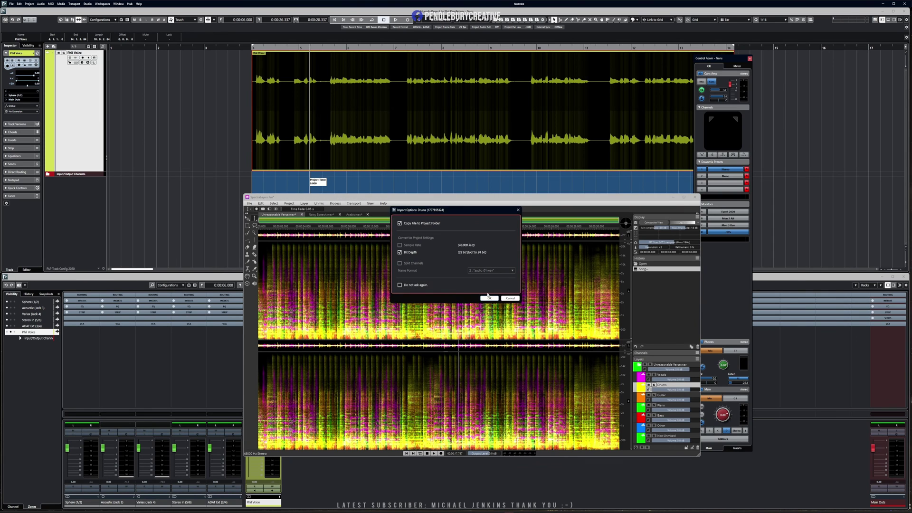
click(490, 299)
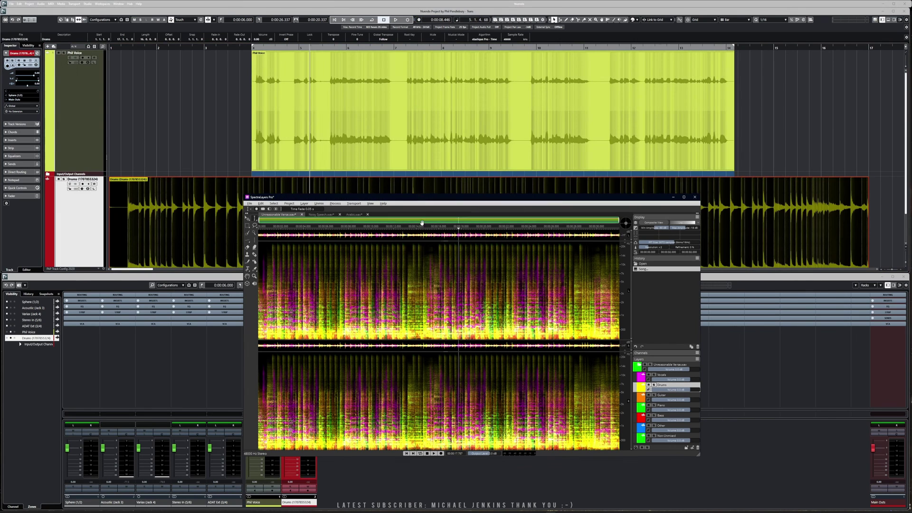
drag(426, 197, 442, 295)
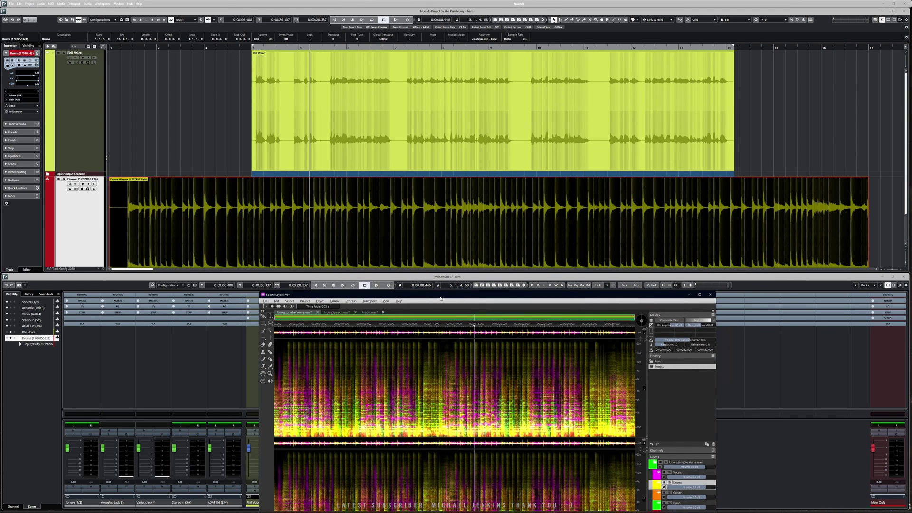
drag(440, 298, 422, 202)
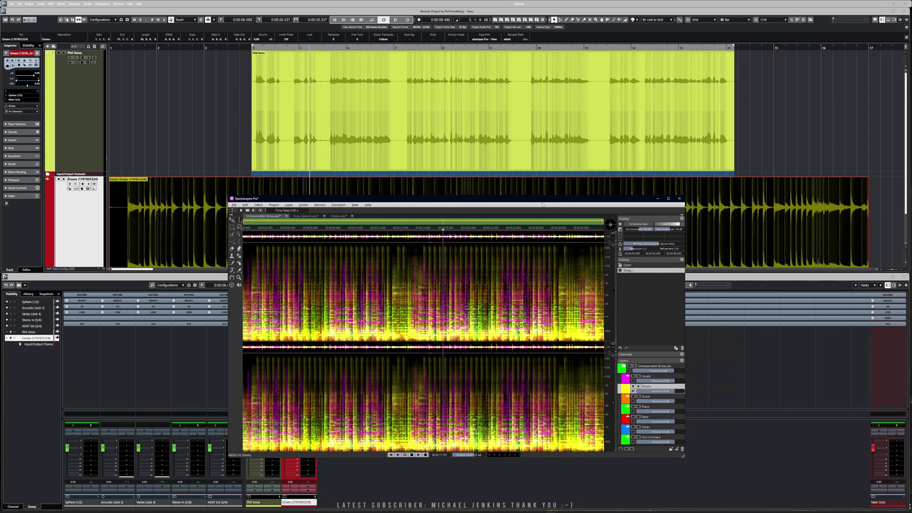
Close Arabic.wav, Noisy Speech.wav and Unreasonable Verse.wav in SpectraLayers without saving them
click(352, 216)
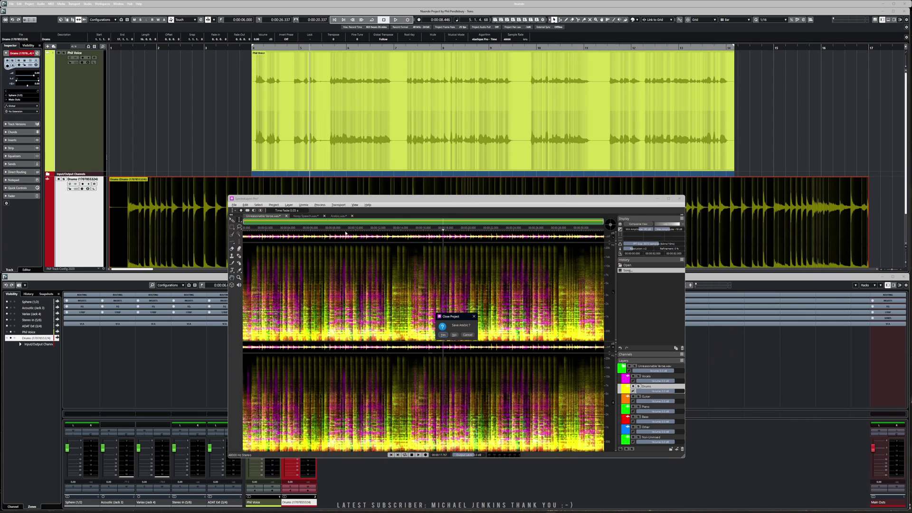
click(455, 335)
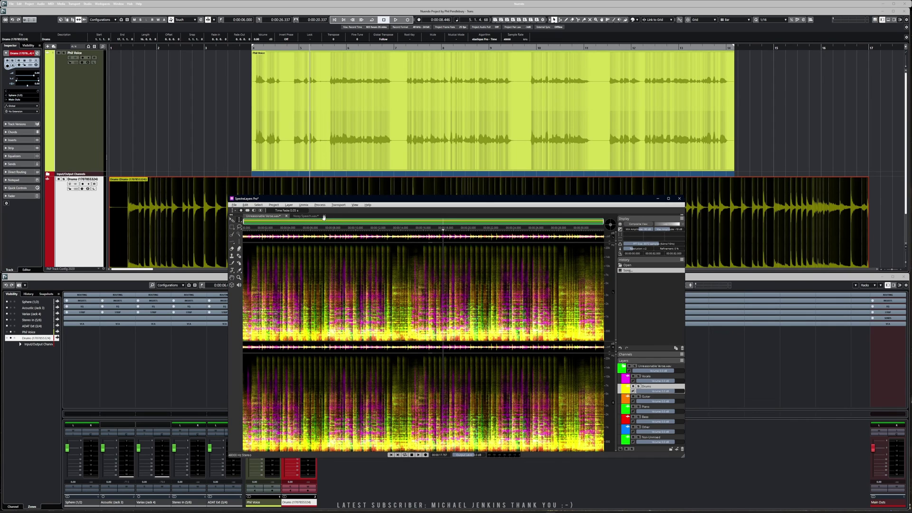
click(324, 216)
click(457, 335)
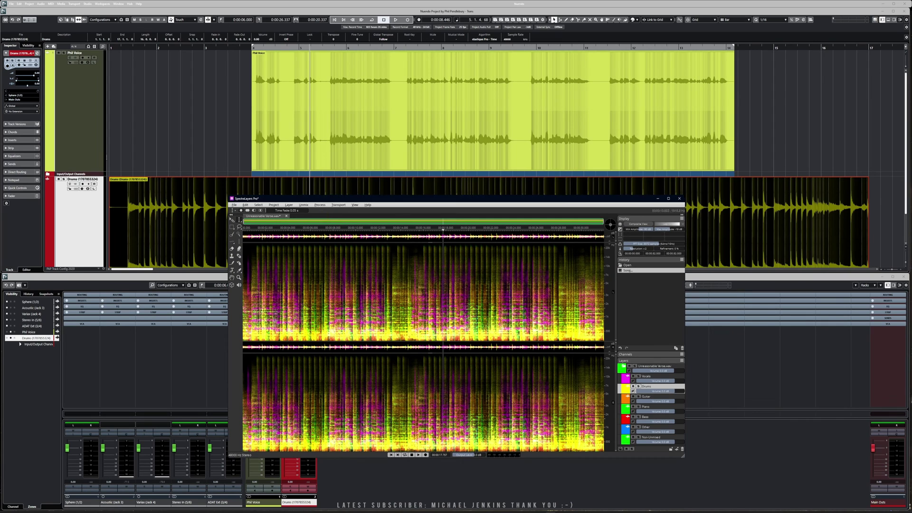
click(286, 216)
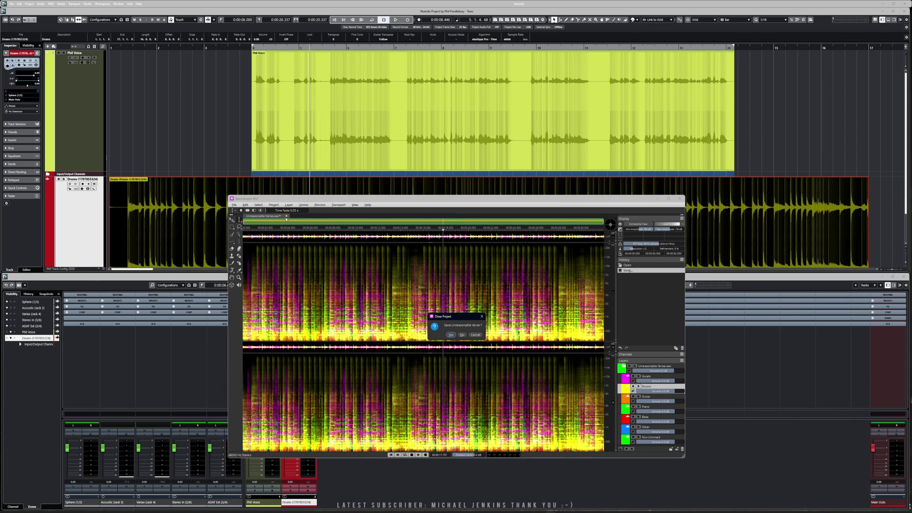
click(463, 335)
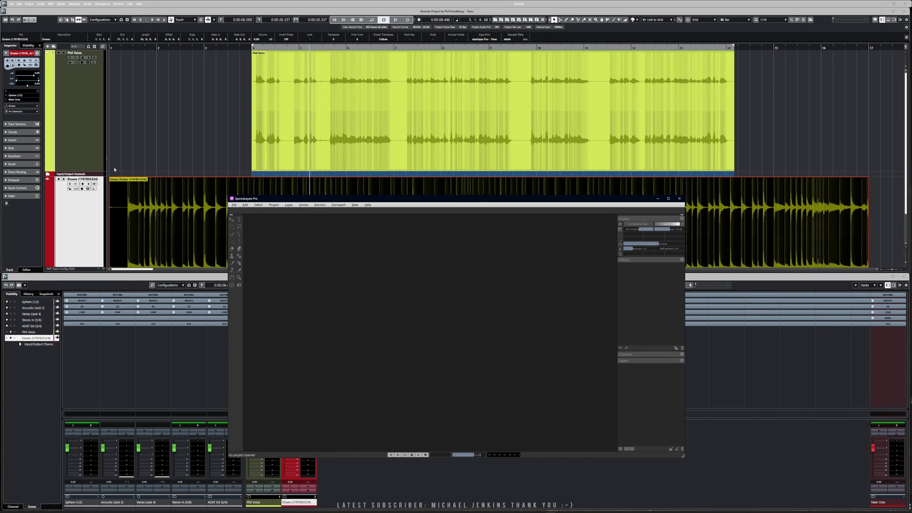
Switch to Nuendo, mute the imported Drums track and play back the voice track
click(58, 179)
key(space)
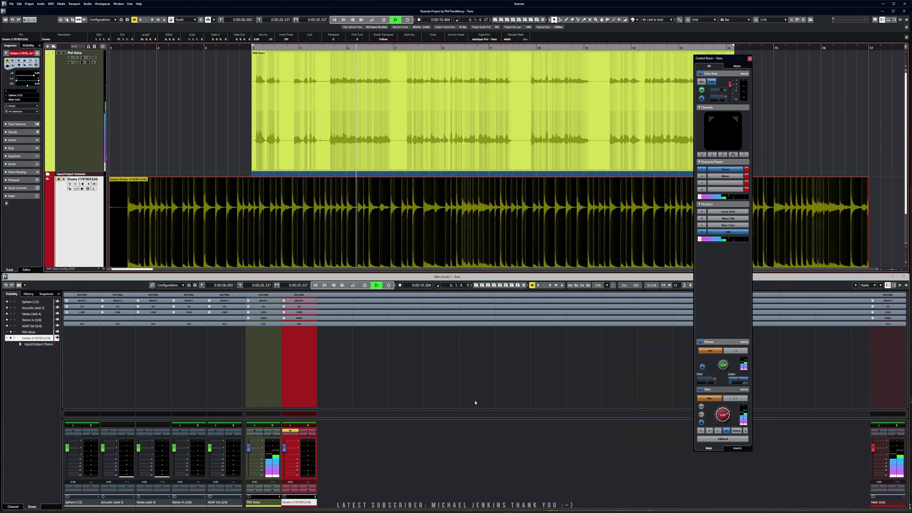
key(space)
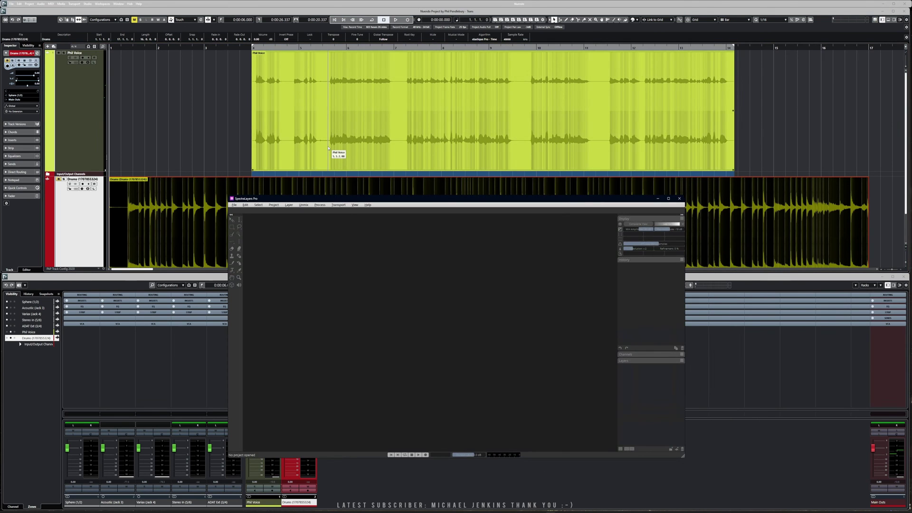
Open the voice part in Nuendo's Audio Part Editor and load its audio event into SpectraLayers
double_click(328, 148)
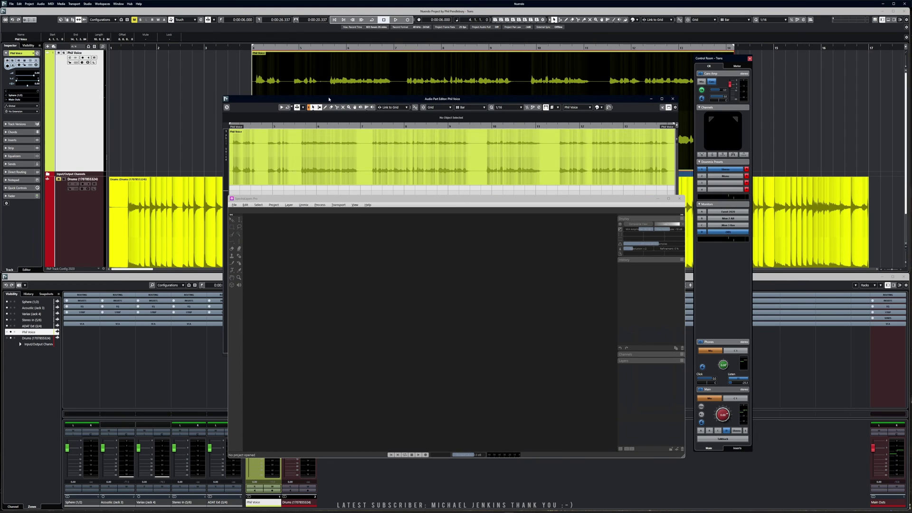
drag(323, 101, 462, 73)
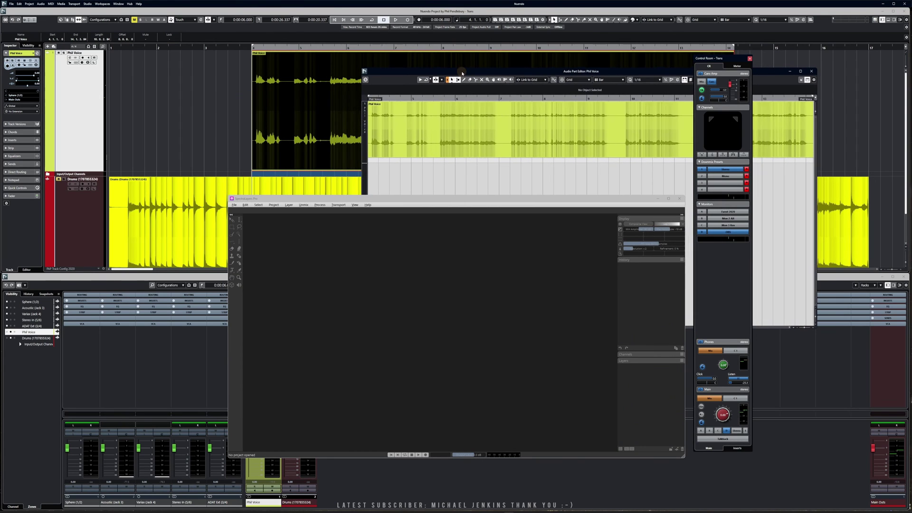
right_click(503, 144)
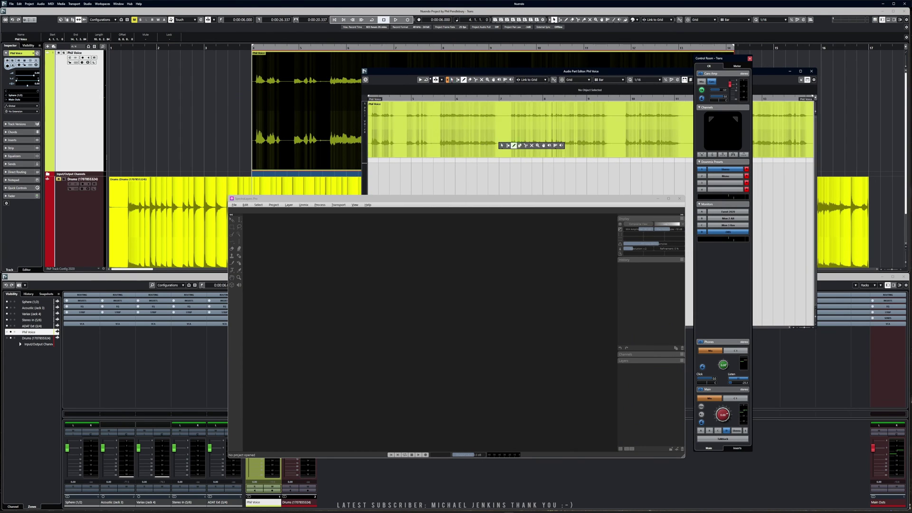
click(526, 145)
right_click(493, 151)
click(493, 152)
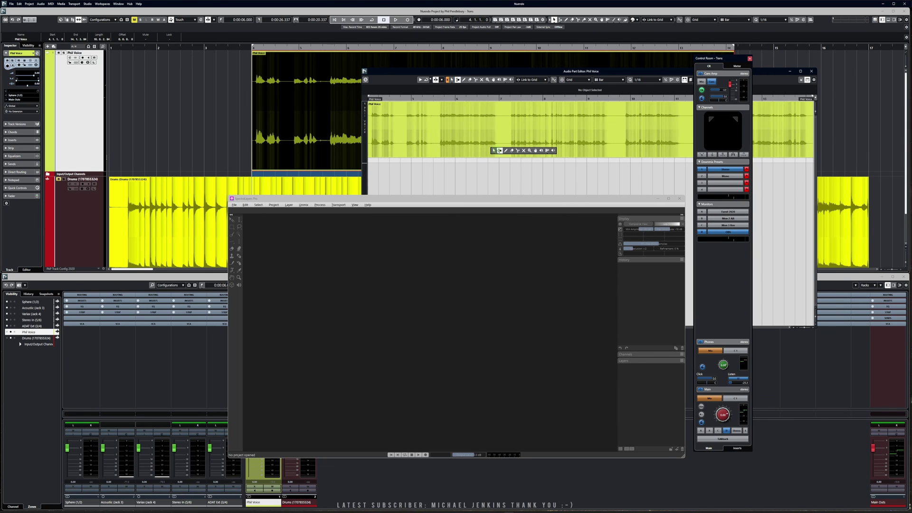
click(469, 152)
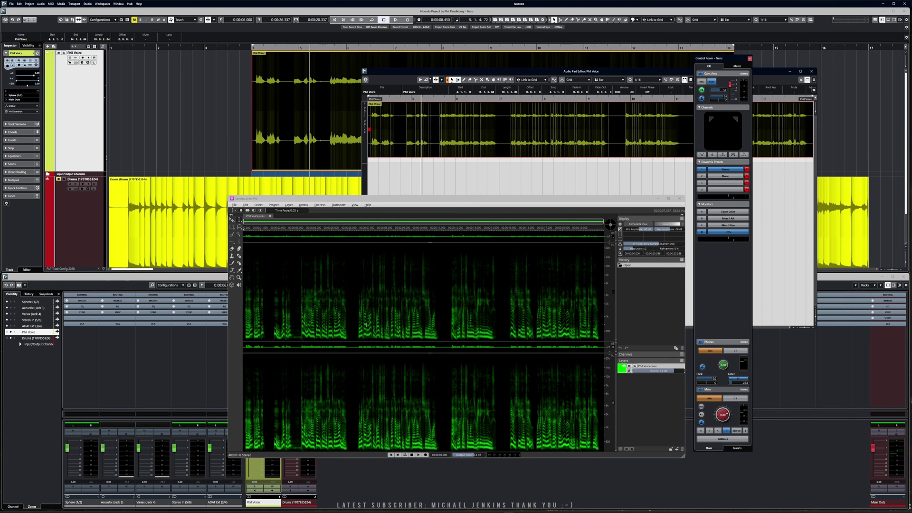
Play the voice recording in SpectraLayers from about 6.5 seconds, reposition the window and close SpectraLayers
click(359, 325)
key(space)
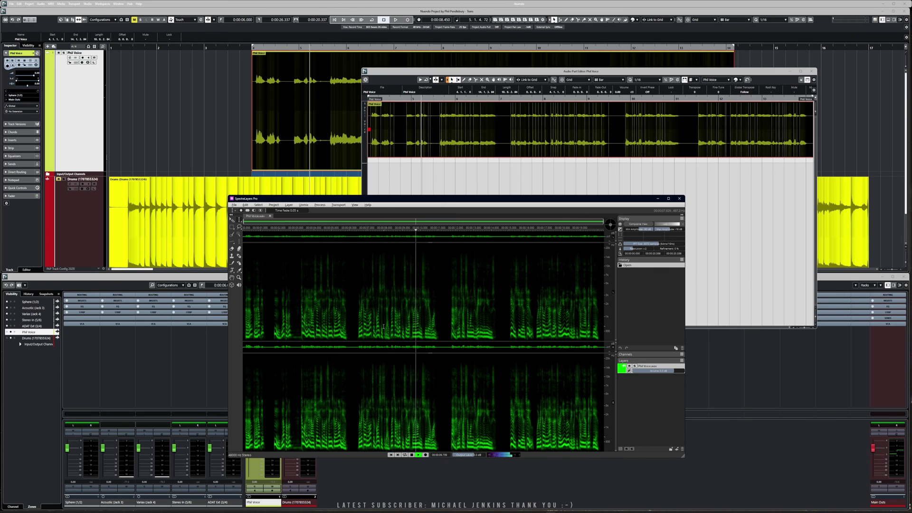
key(space)
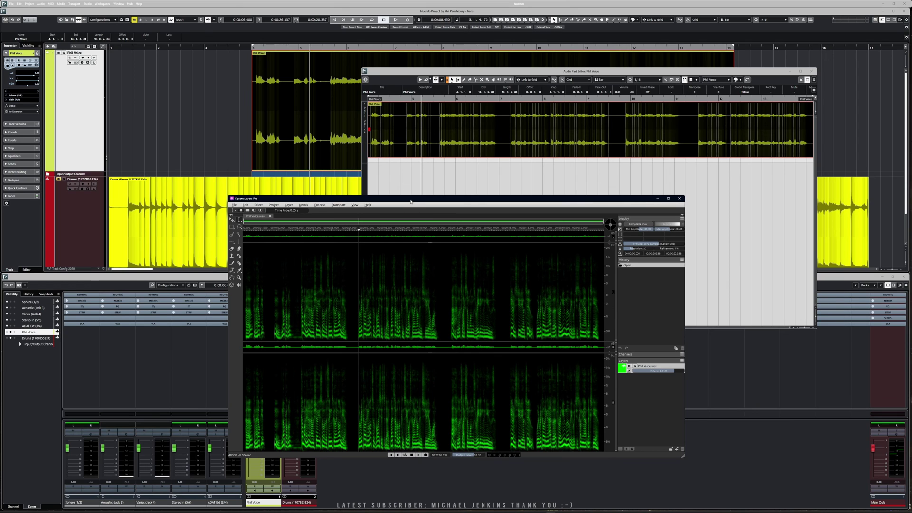
drag(411, 201, 410, 141)
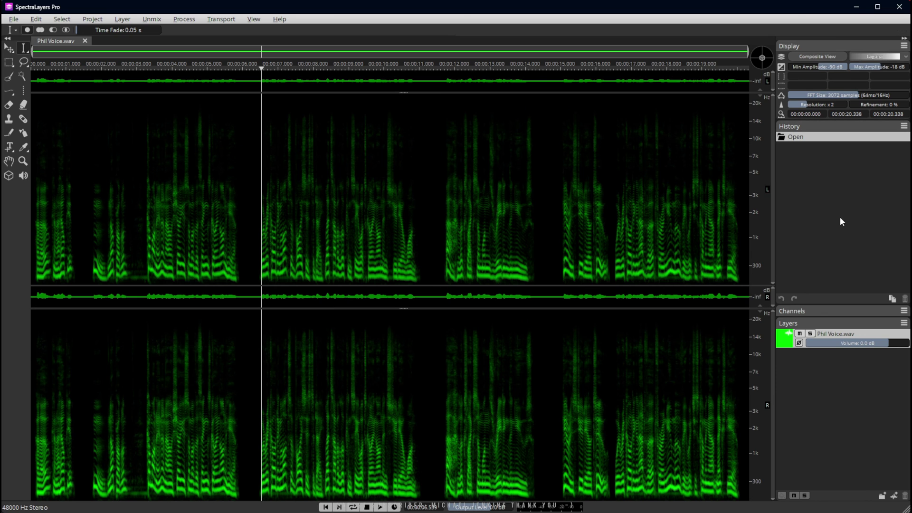
click(900, 7)
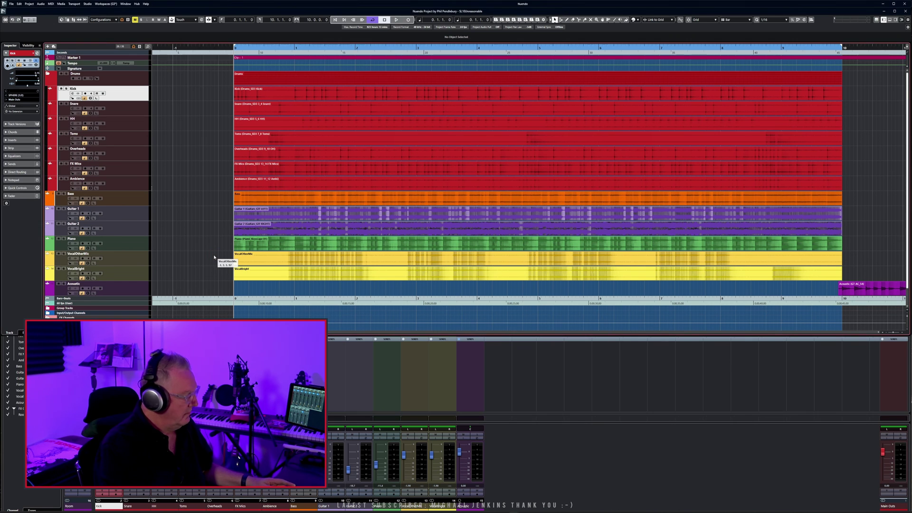
Show the MixConsole for the multitrack song project in Nuendo and start playback
key(F3)
key(F3)
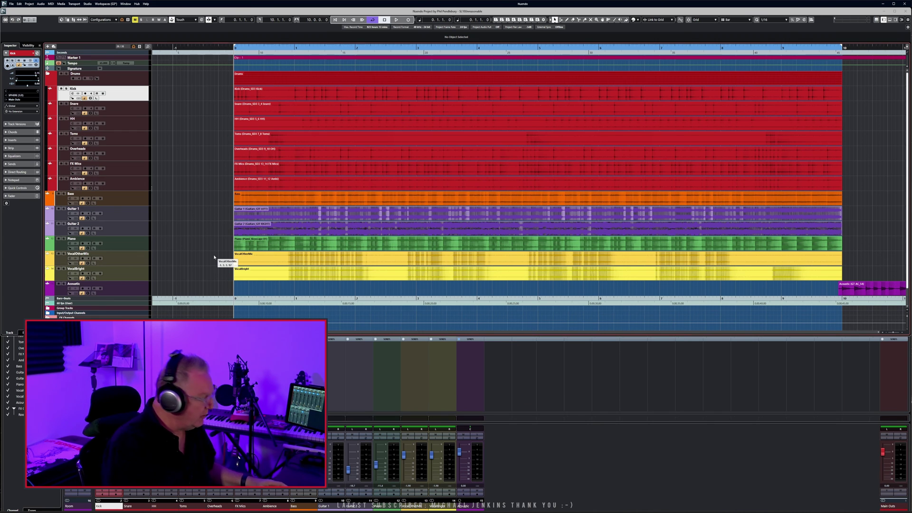
key(F3)
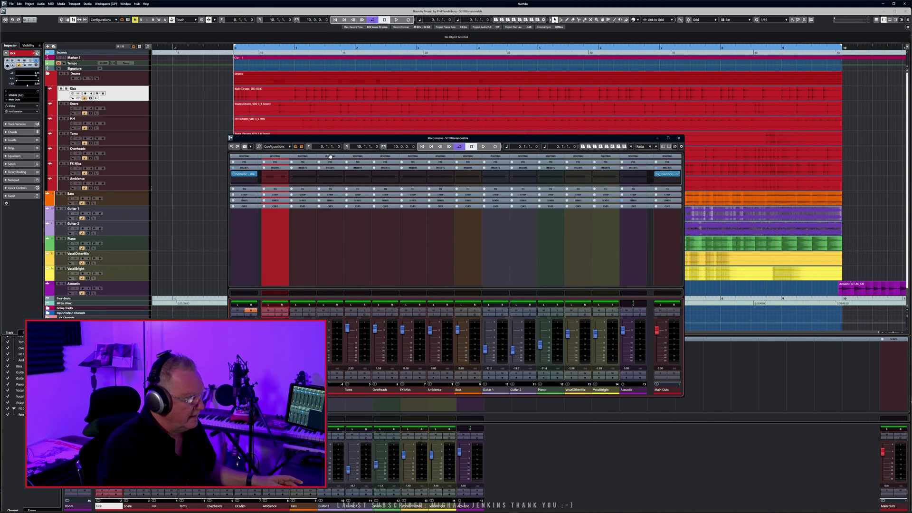
key(space)
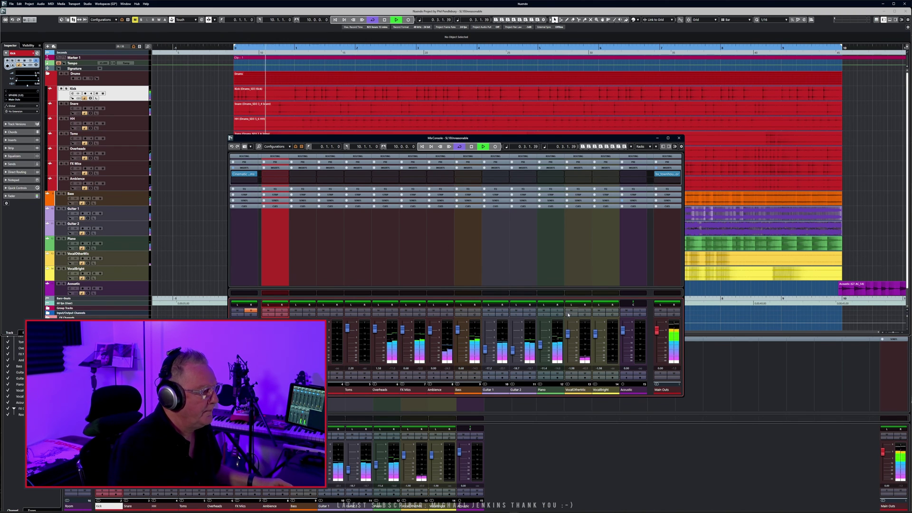
Audition the VocalOtherMic and VocalBright channels in the MixConsole during playback, and stop the song
click(658, 333)
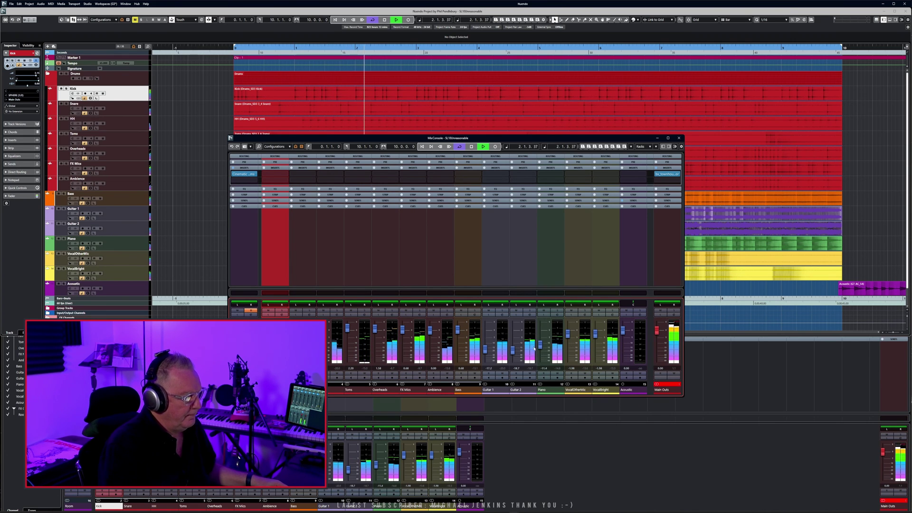
drag(568, 338, 568, 338)
click(584, 311)
click(613, 310)
click(612, 311)
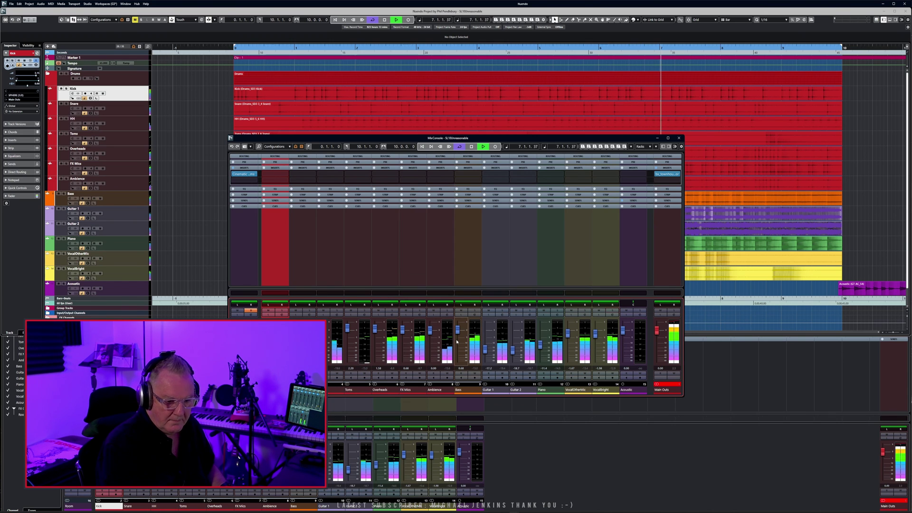
key(space)
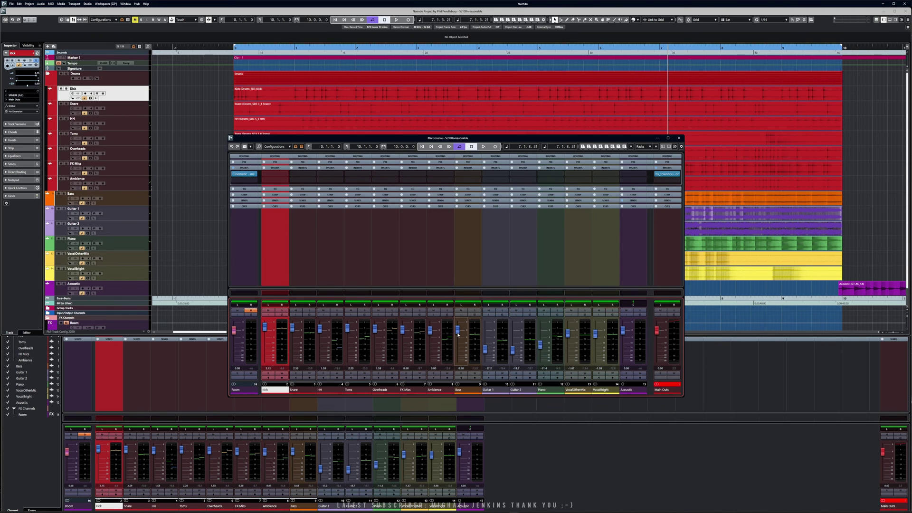
Play the song from the start while testing a higher Bass fader level, and reset the fader to its default
key(Home)
key(space)
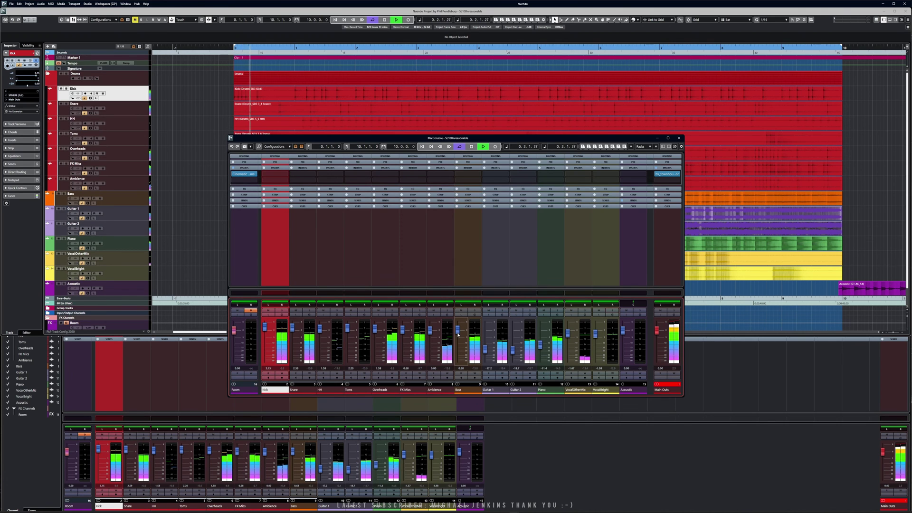
mouse_move(458, 331)
mouse_down()
mouse_move(459, 352)
mouse_move(459, 323)
mouse_up()
ctrl+click(459, 325)
key(space)
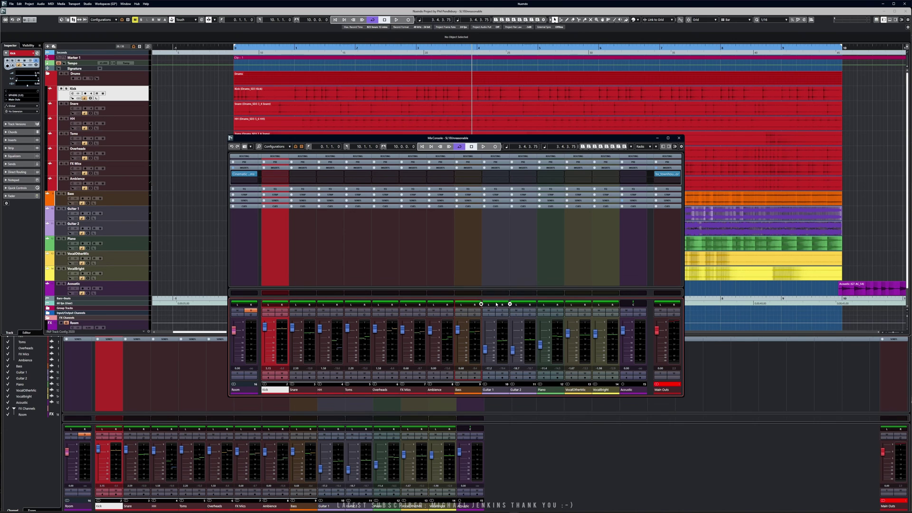
Continue playback while panning Guitar 1 left, Guitar 2 right and spreading the Piano channel's combined panner, and stop
key(space)
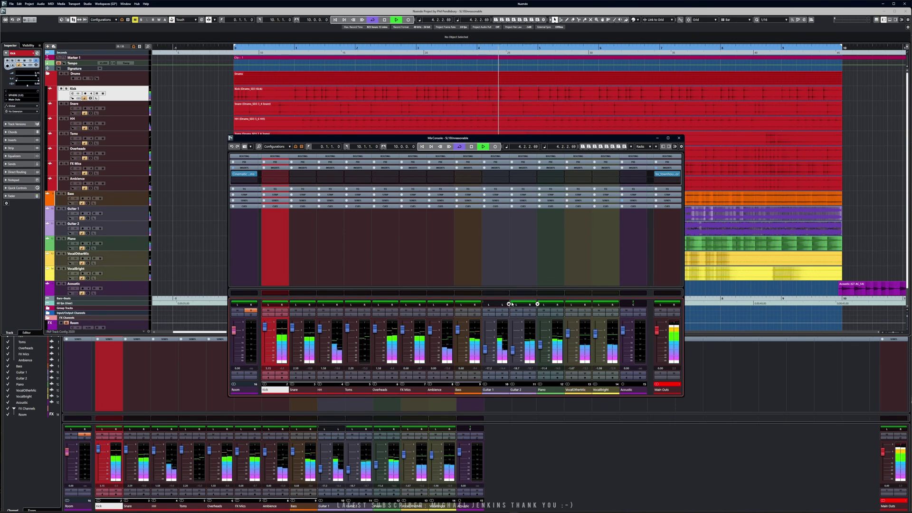
drag(551, 303, 552, 271)
drag(541, 346, 541, 347)
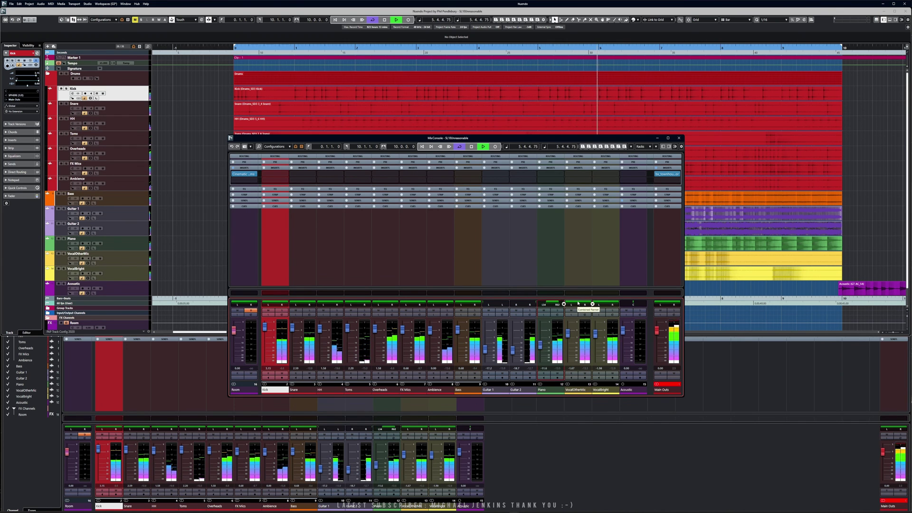
key(space)
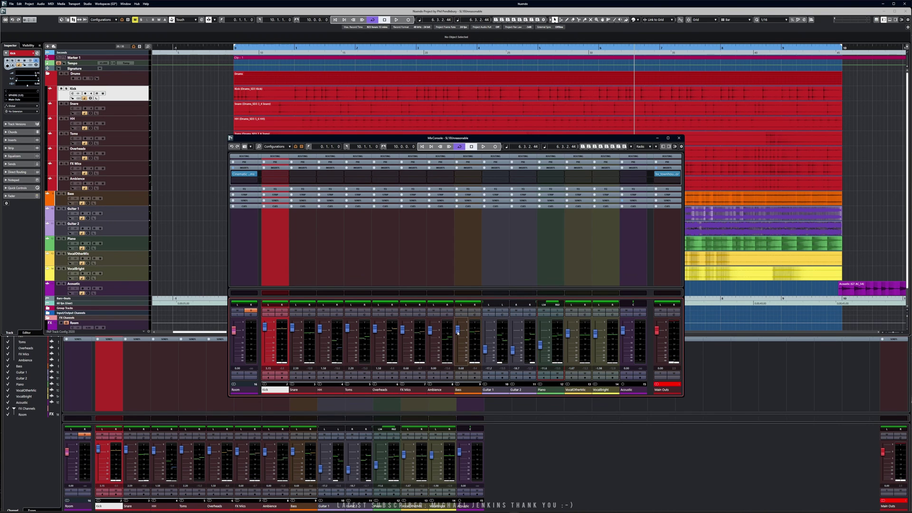
Adjust the Bass channel's fader slightly during playback, stop, and return the cursor to the project start
key(space)
mouse_move(458, 332)
mouse_down()
mouse_move(459, 346)
mouse_move(459, 333)
mouse_up()
key(space)
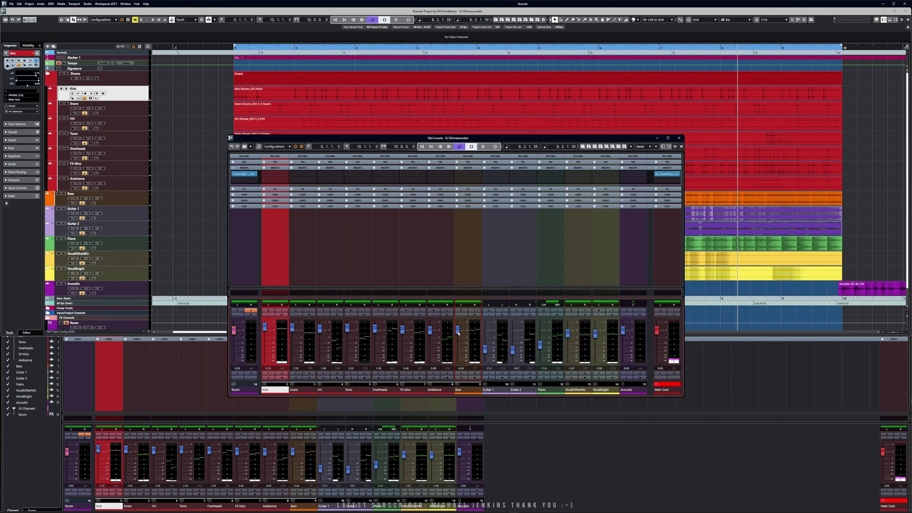
key(Home)
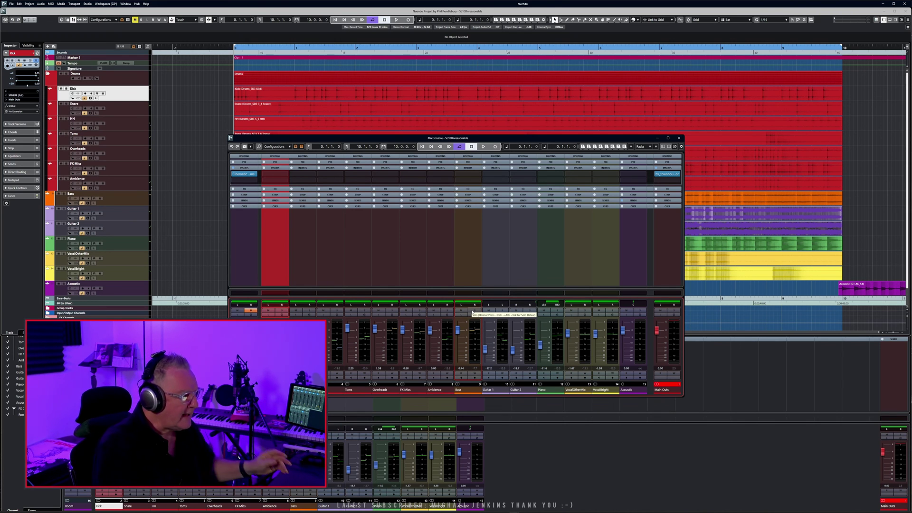
Solo the Bass channel in the MixConsole and play it from the project start, checking its fader level
click(473, 312)
key(space)
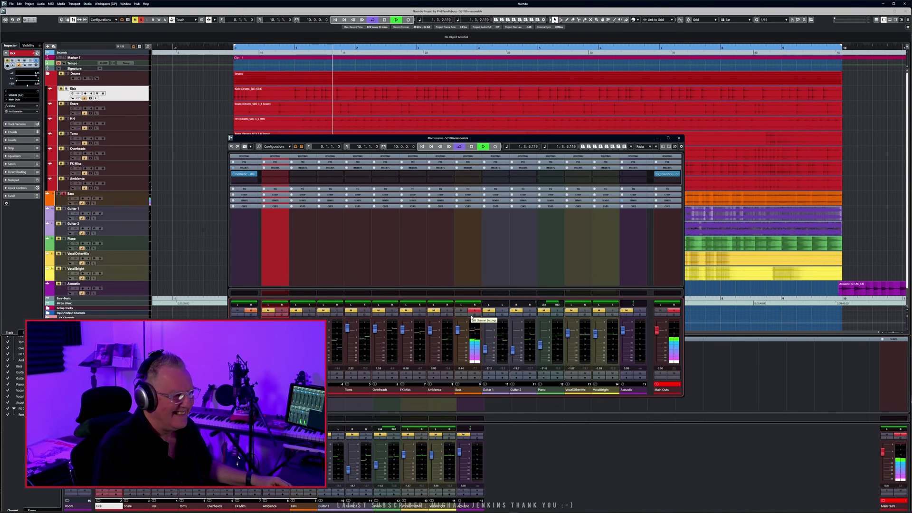
mouse_move(457, 329)
mouse_down()
mouse_move(457, 360)
mouse_move(457, 331)
mouse_up()
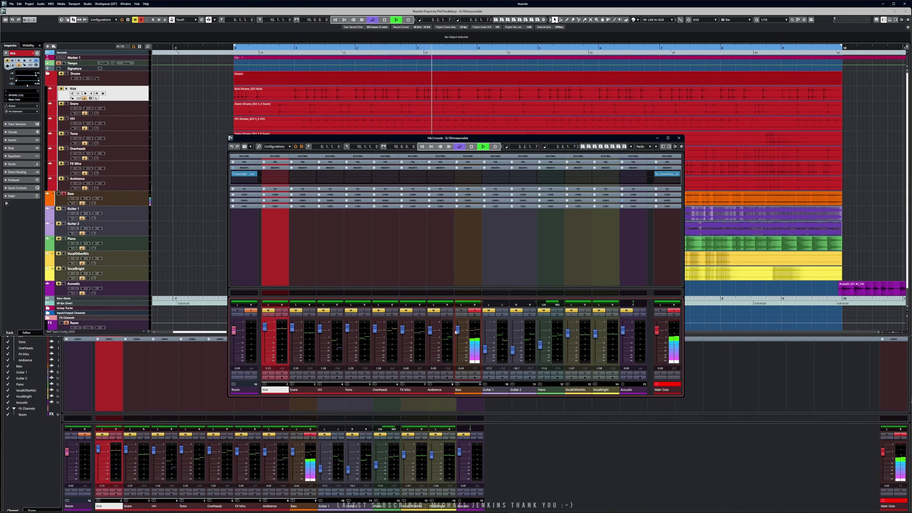
key(space)
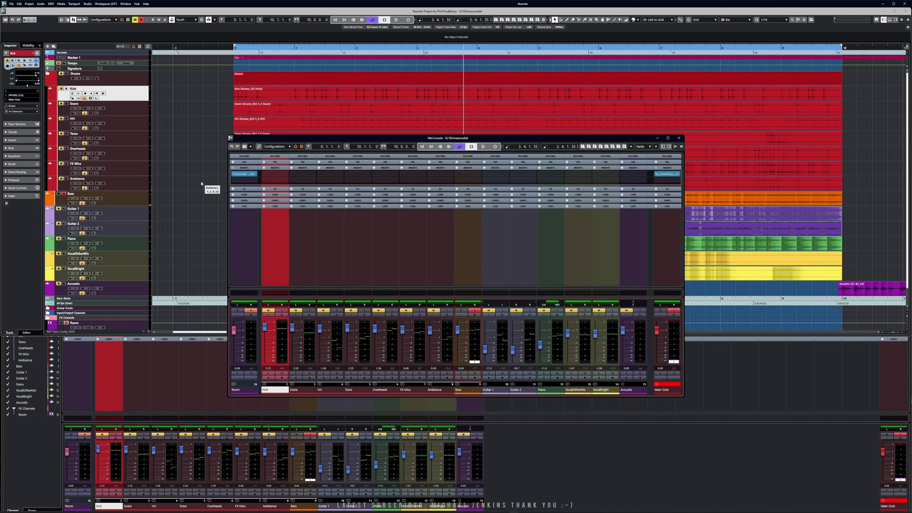
Select the Bass track in the project window and listen to short passages of the soloed bass
click(140, 200)
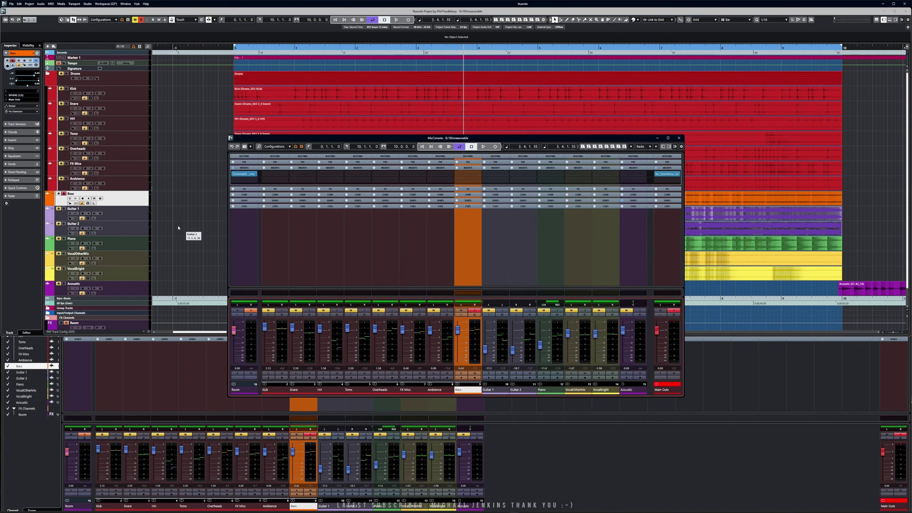
click(120, 201)
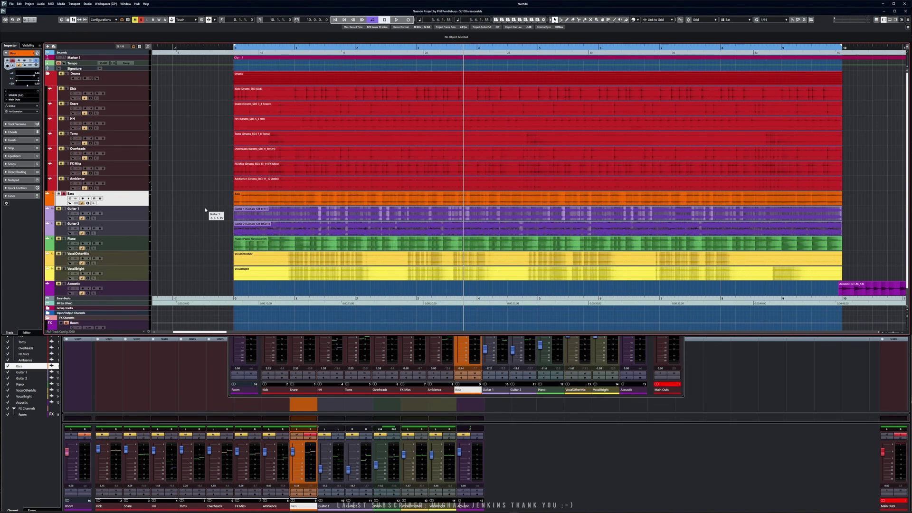
key(space)
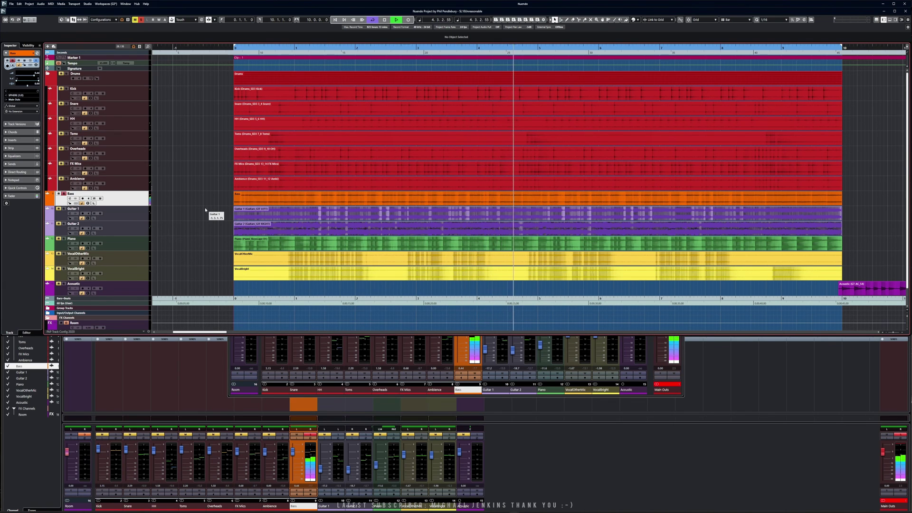
key(space)
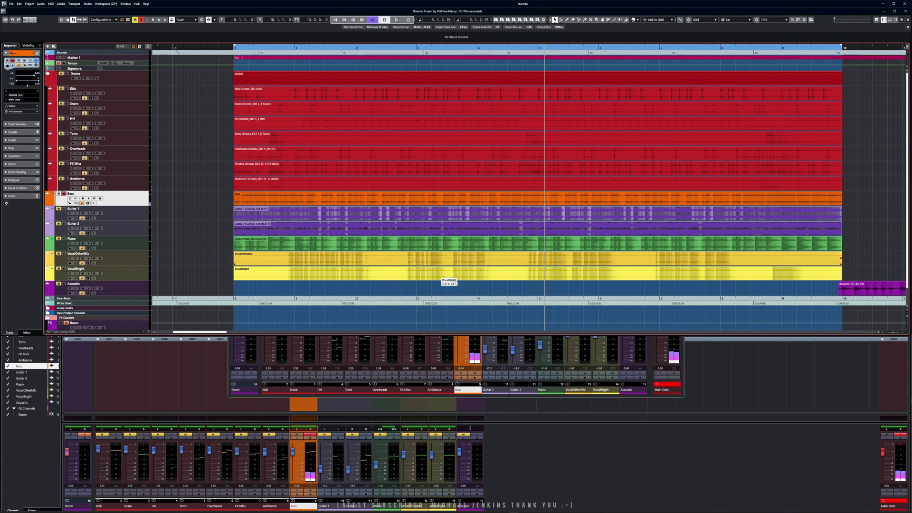
key(space)
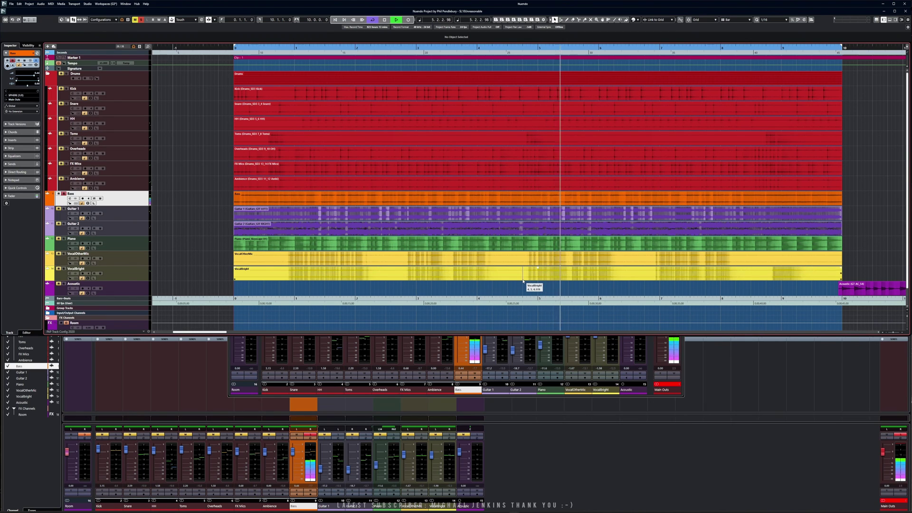
key(space)
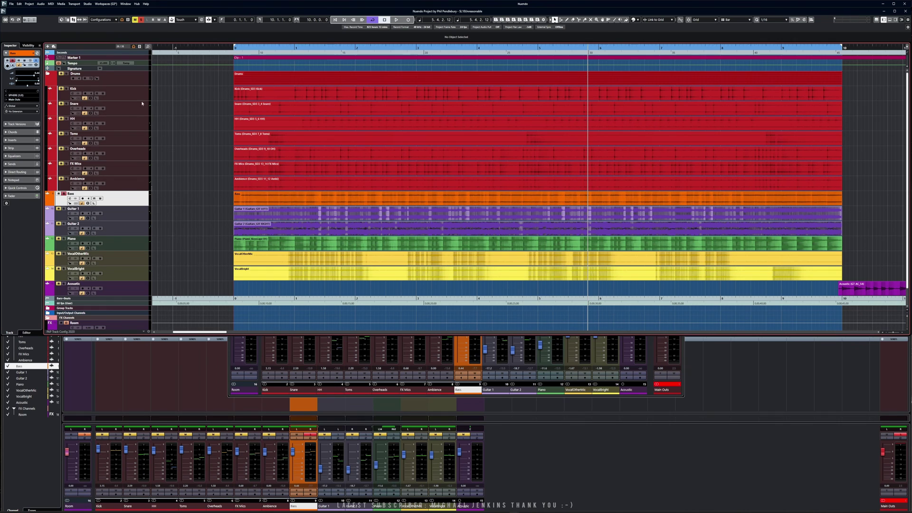
Apply the SpectraLayers extension to the Bass track's audio event and play the event in SpectraLayers
click(40, 4)
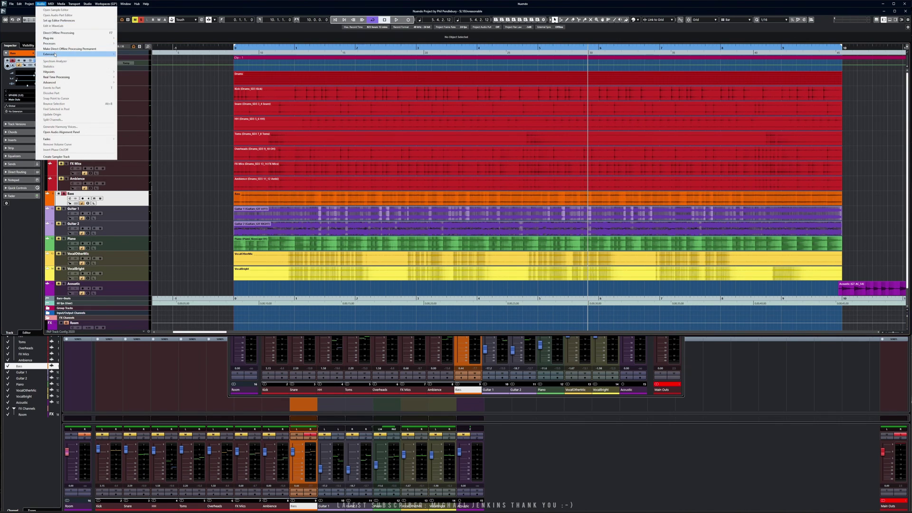
mouse_move(71, 54)
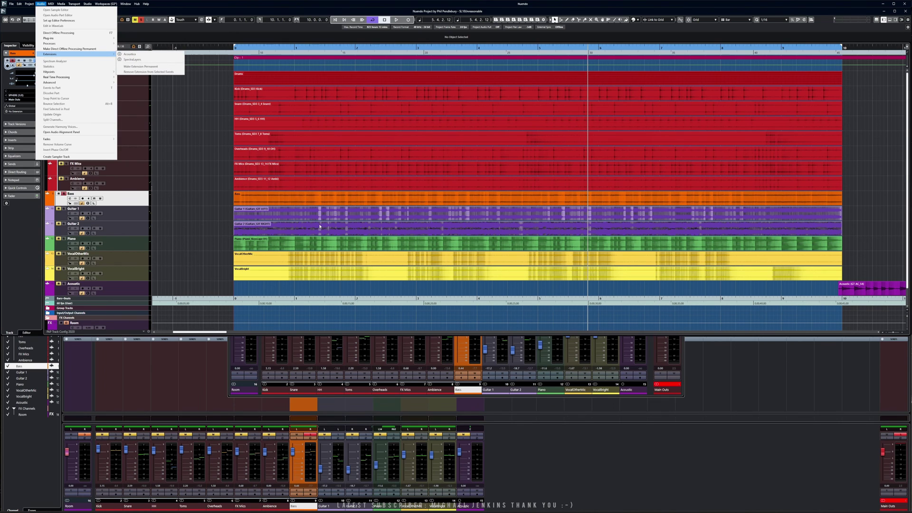
click(320, 201)
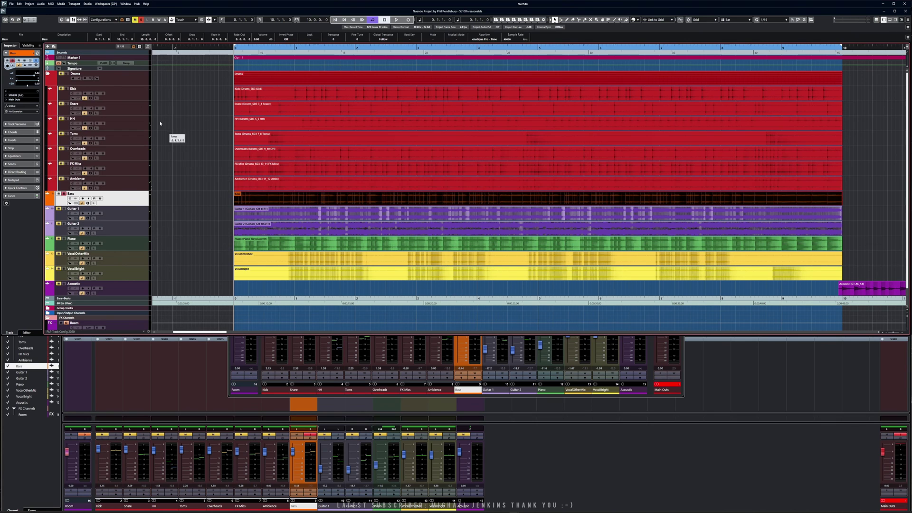
click(42, 5)
mouse_move(95, 54)
click(139, 60)
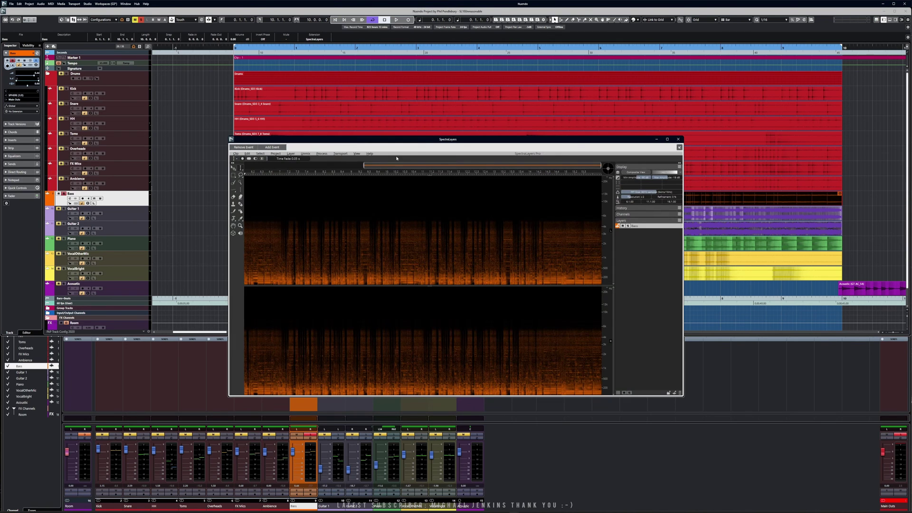
mouse_move(395, 141)
mouse_down()
mouse_move(425, 142)
mouse_move(411, 160)
mouse_move(404, 153)
mouse_up()
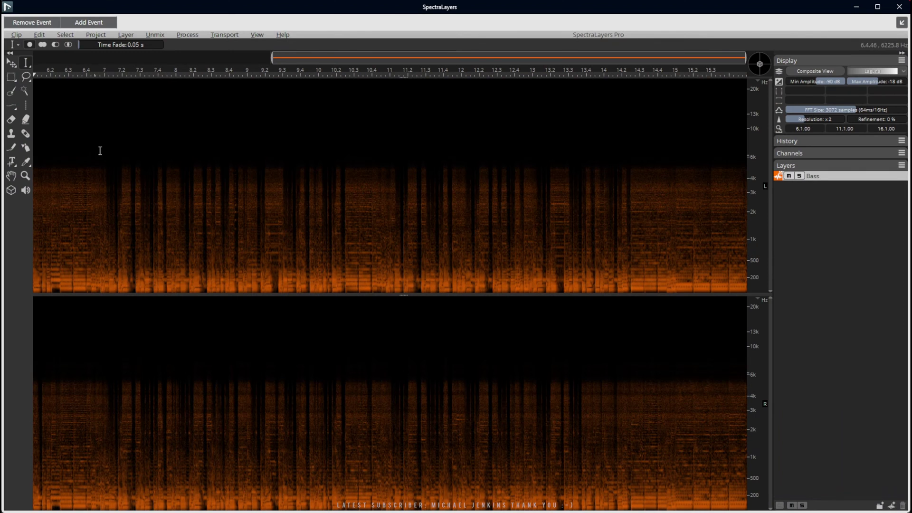
key(space)
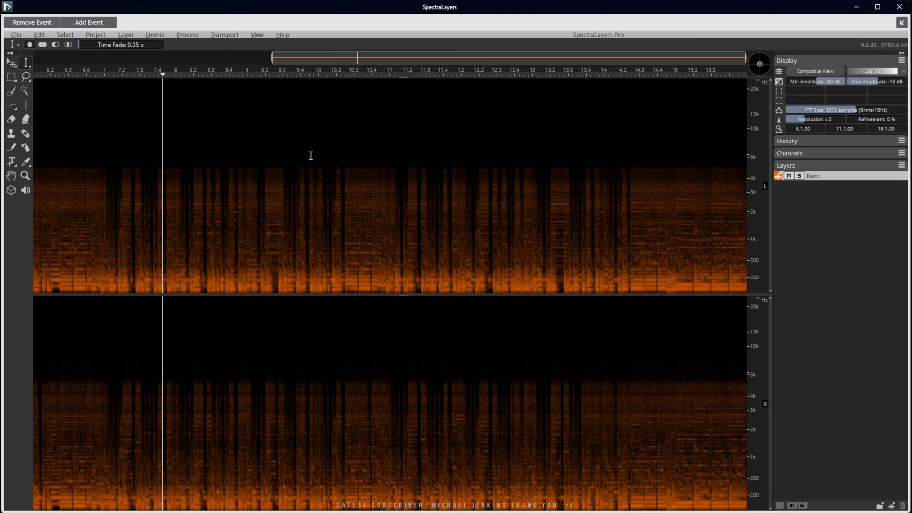
Unmix the Bass event with the Song unmix into only Guitar and Bass layers at Best quality
click(151, 34)
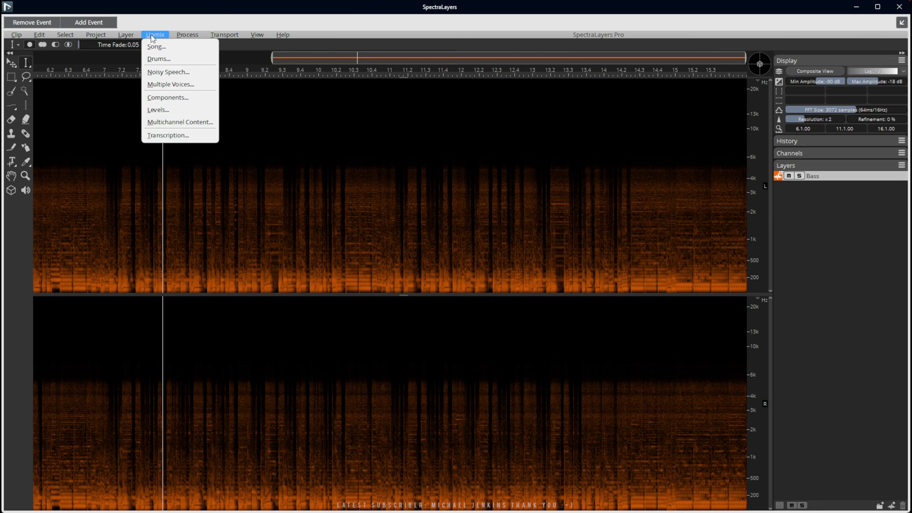
click(156, 49)
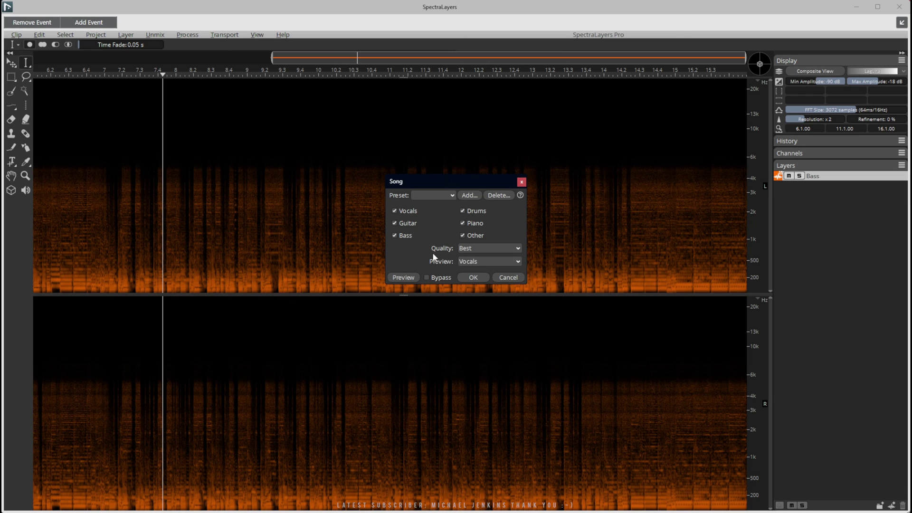
click(404, 213)
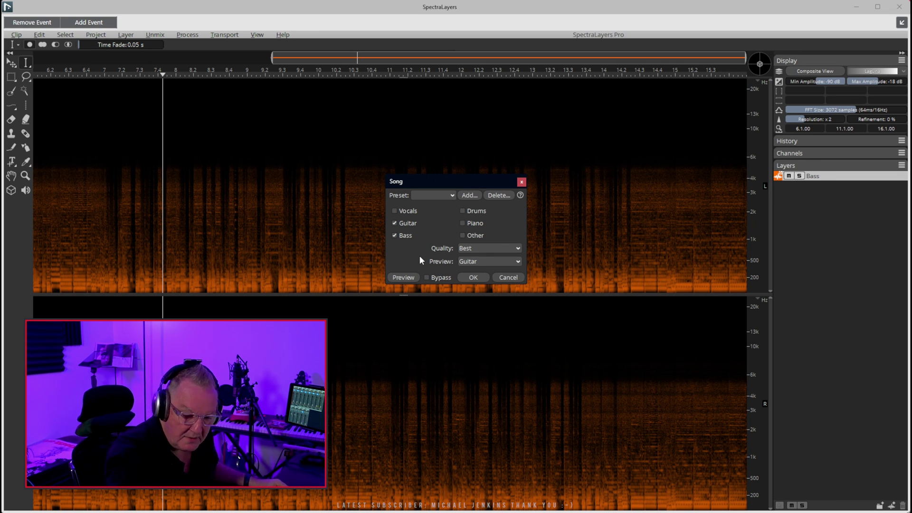
click(466, 279)
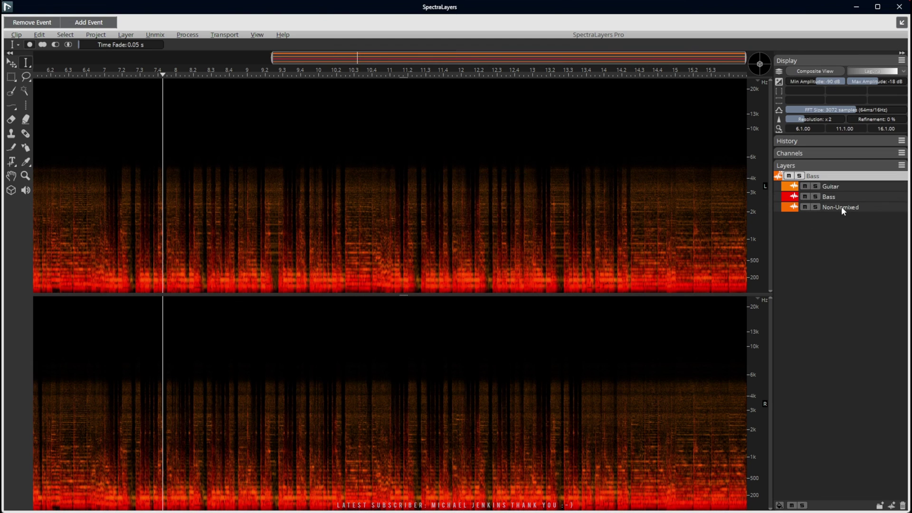
Audition the unmixed Guitar layer and the Non-Unmixed layer in solo, and clear the solo state
click(816, 186)
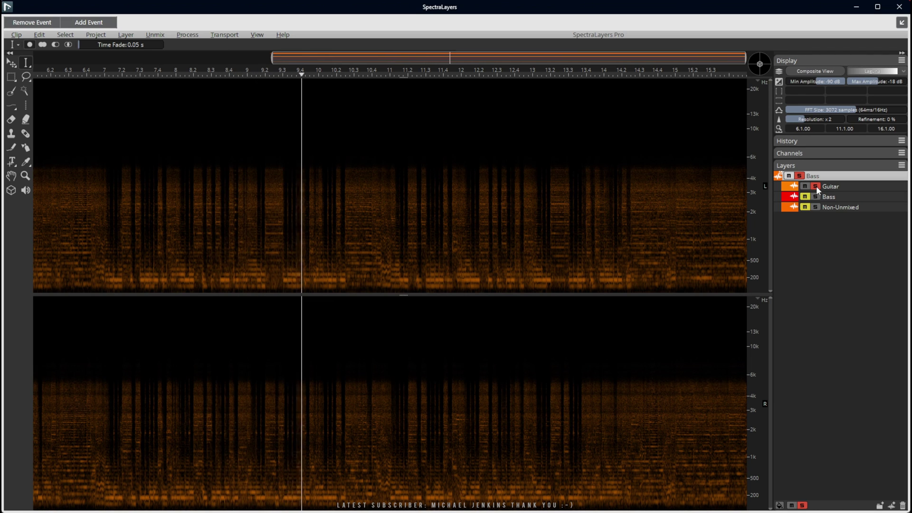
click(817, 186)
click(815, 207)
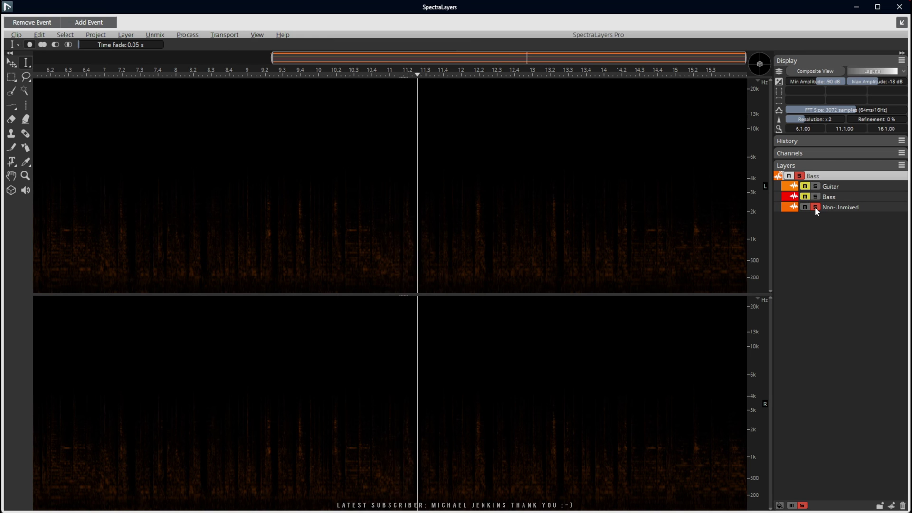
click(815, 208)
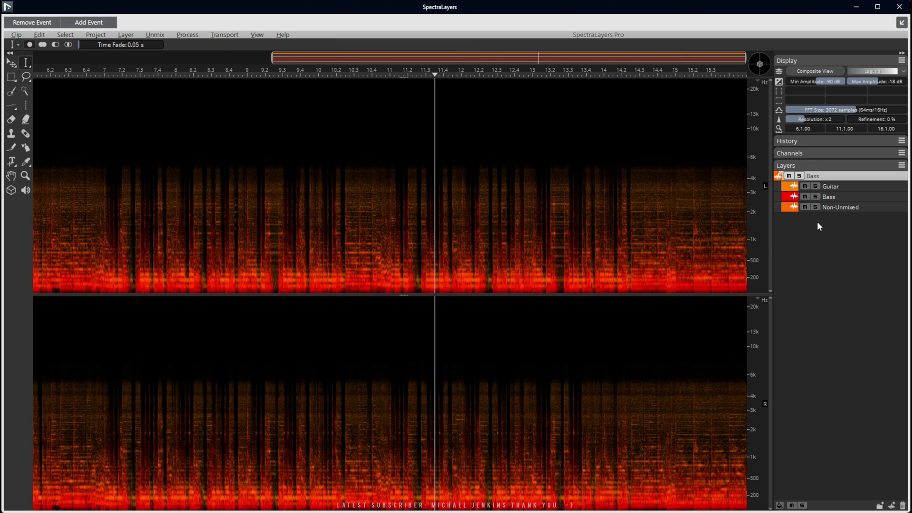
Solo the unmixed Bass layer and play it from about bar 8
click(815, 197)
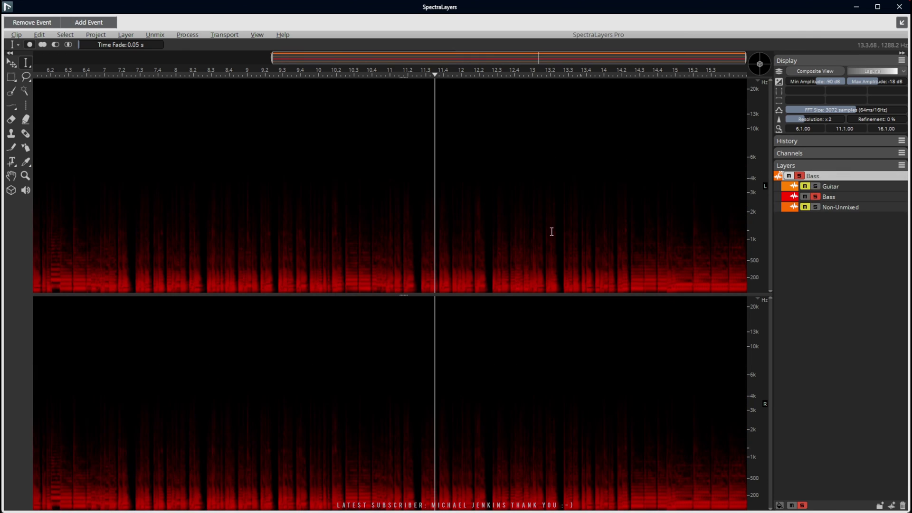
click(176, 269)
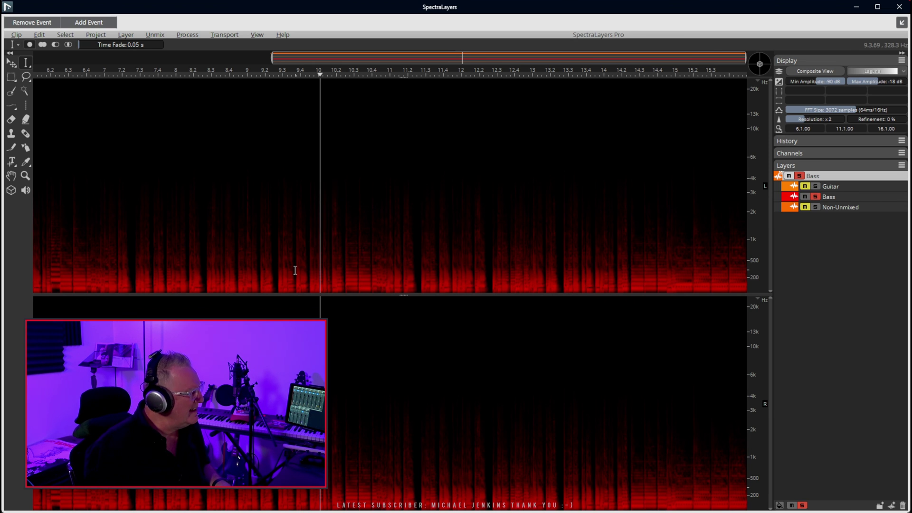
key(space)
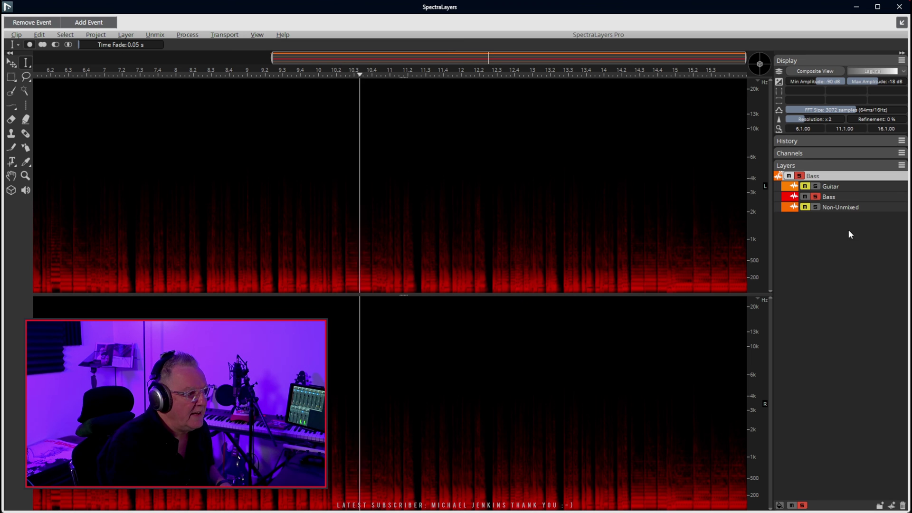
Compare playback of the soloed Bass layer with and without Non-Unmixed, and leave both layers soloed
click(816, 207)
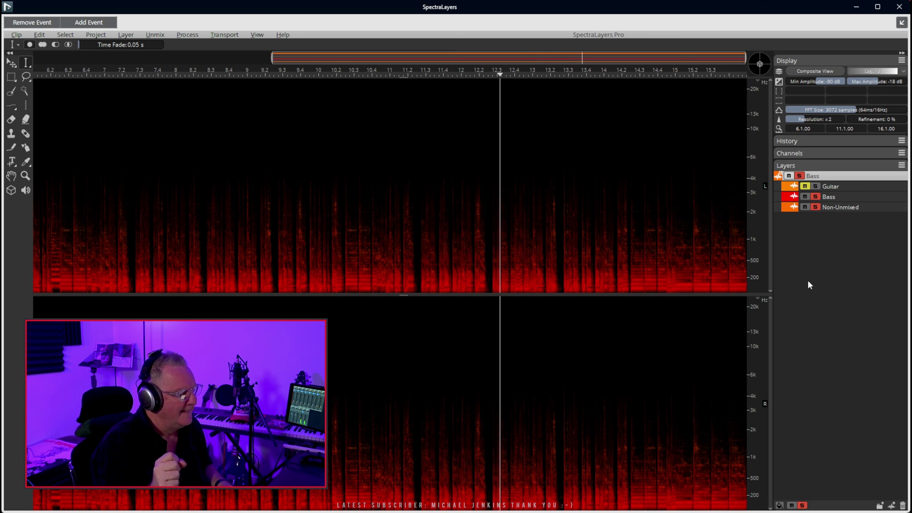
key(space)
click(473, 267)
click(815, 207)
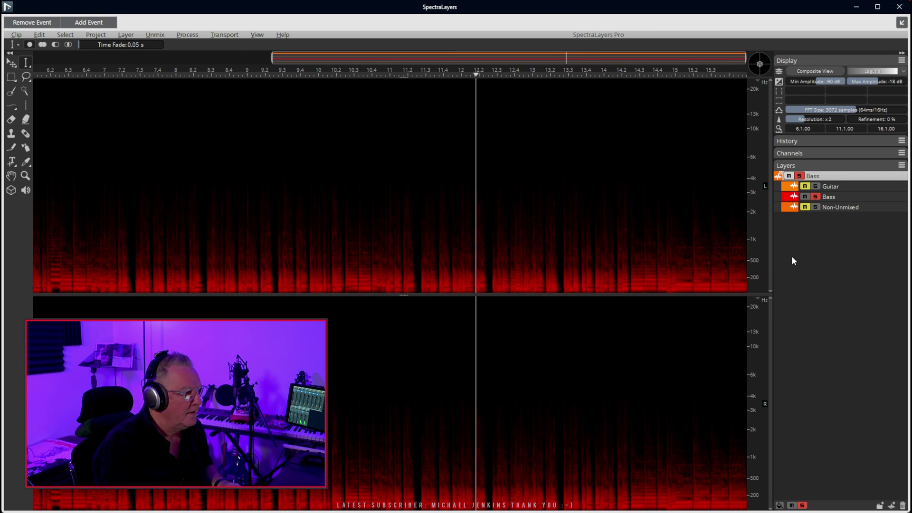
click(815, 208)
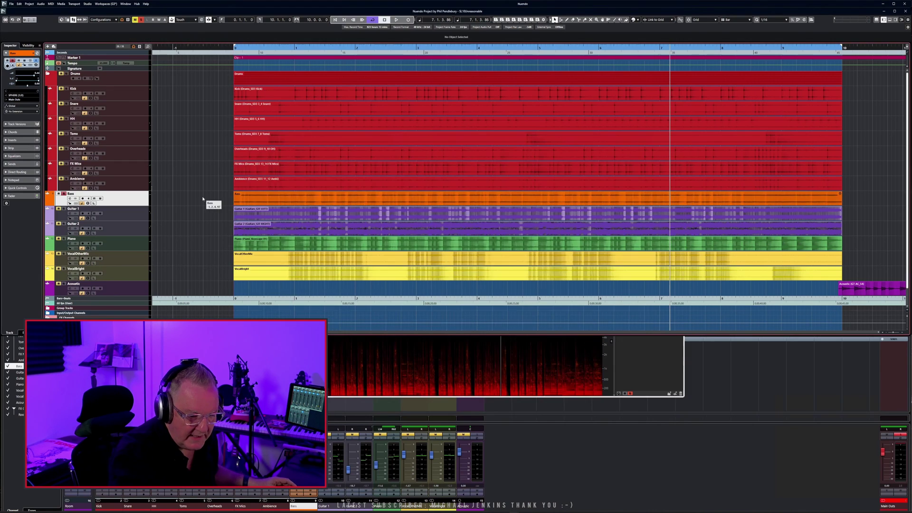
Switch to the Nuendo project, play the full mix from the start and show the MixConsole
key(Home)
key(space)
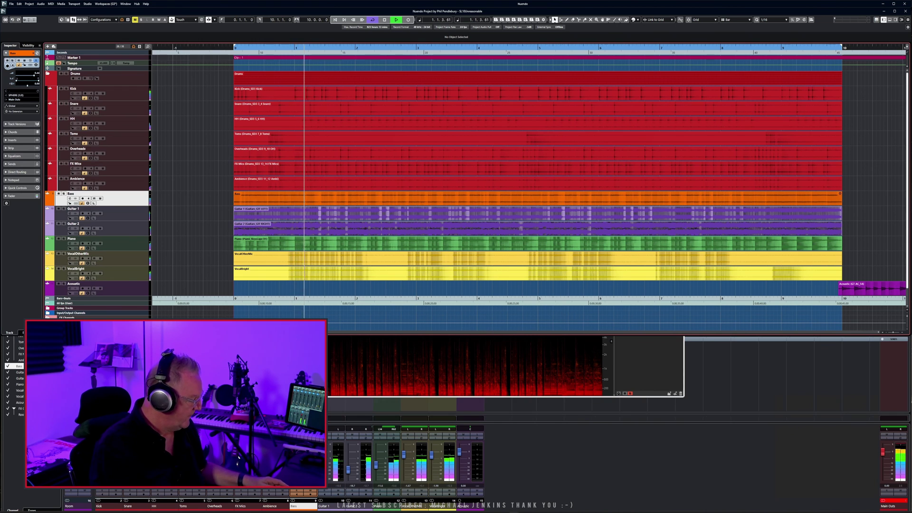
key(F3)
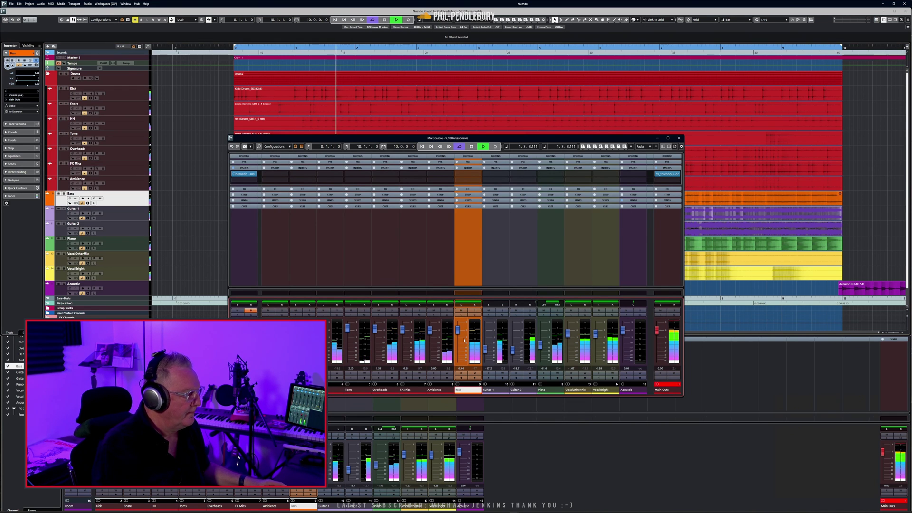
key(space)
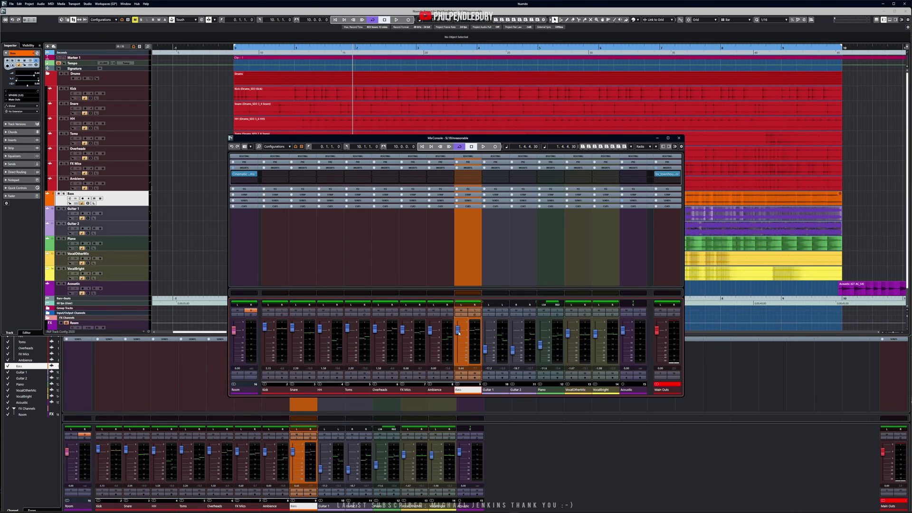
Raise the Bass channel's fader slightly in the MixConsole while playing the full mix
key(space)
drag(459, 331, 459, 327)
key(space)
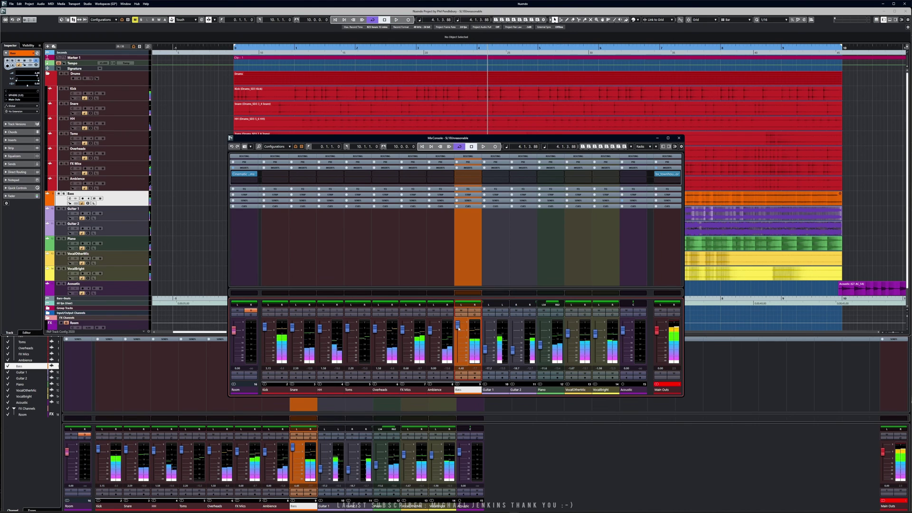
Bring the SpectraLayers window back up and toggle the Non-Unmixed layer's solo off and on again
click(194, 246)
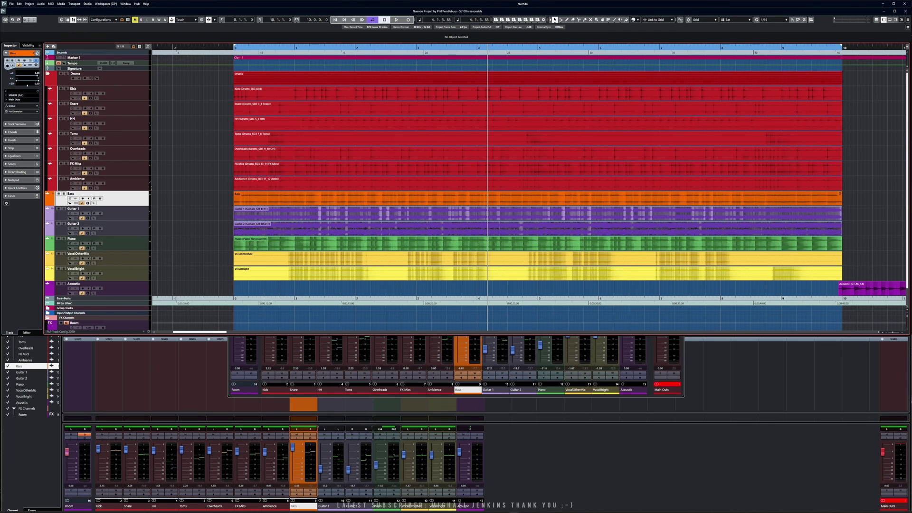
click(600, 498)
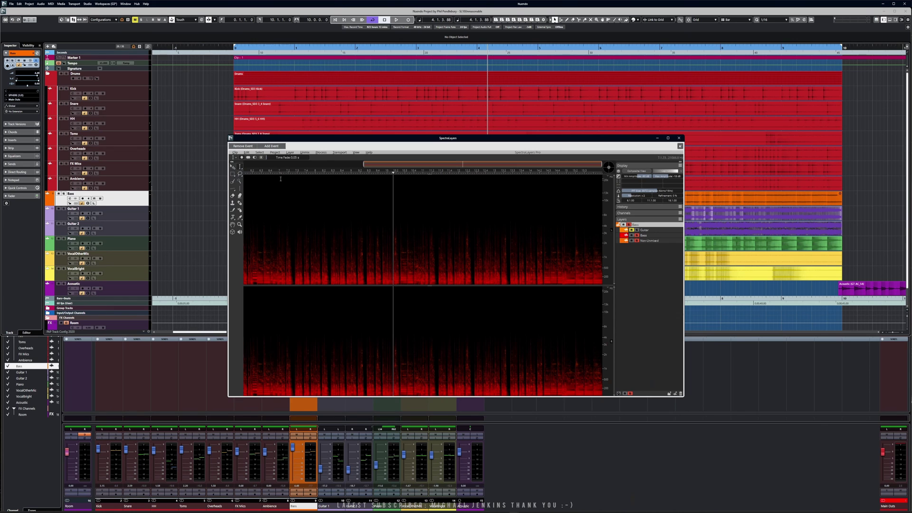
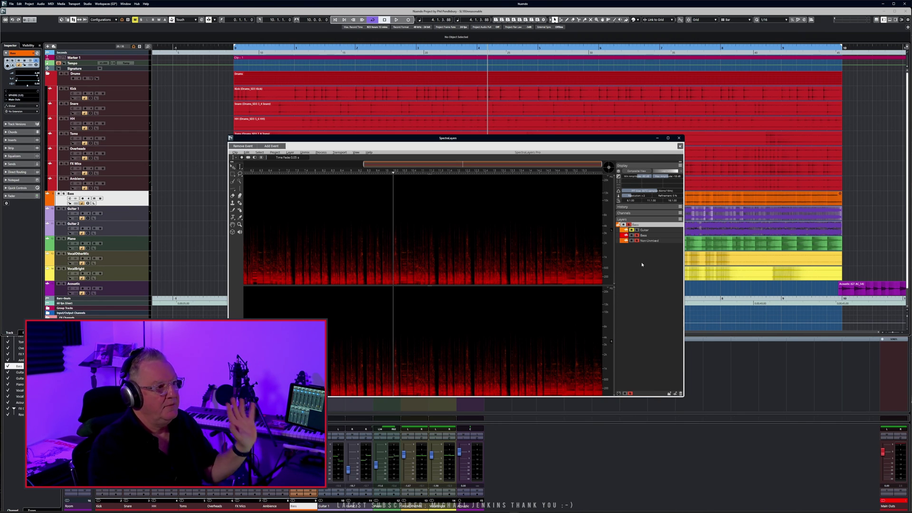
click(637, 241)
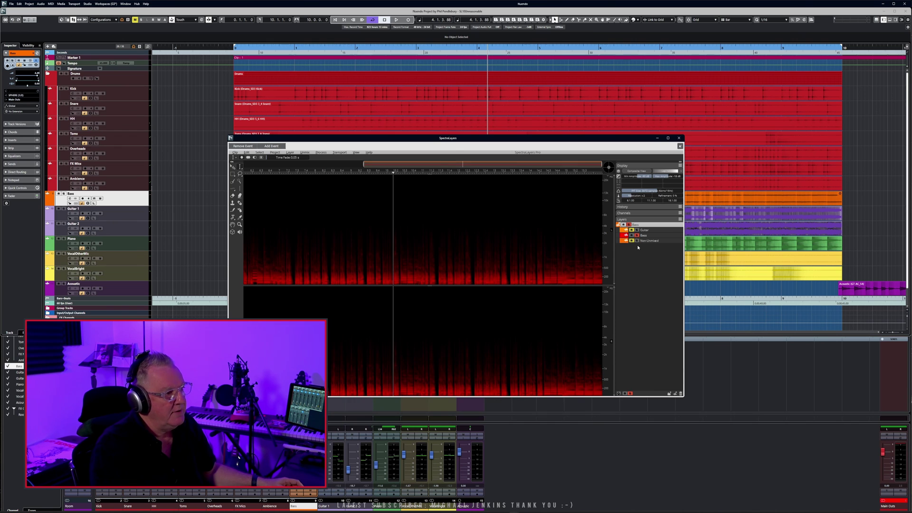
click(637, 241)
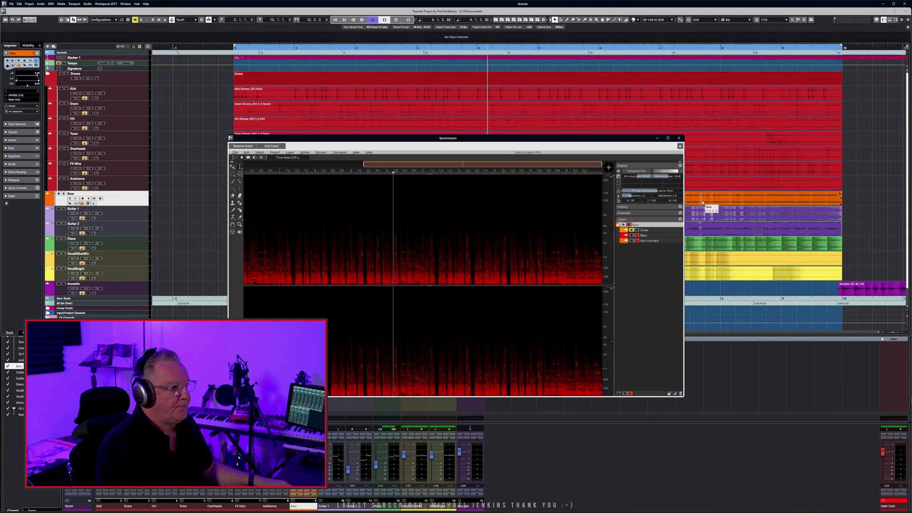
Make the SpectraLayers extension permanent on the Bass track's audio event and deselect the event
click(709, 202)
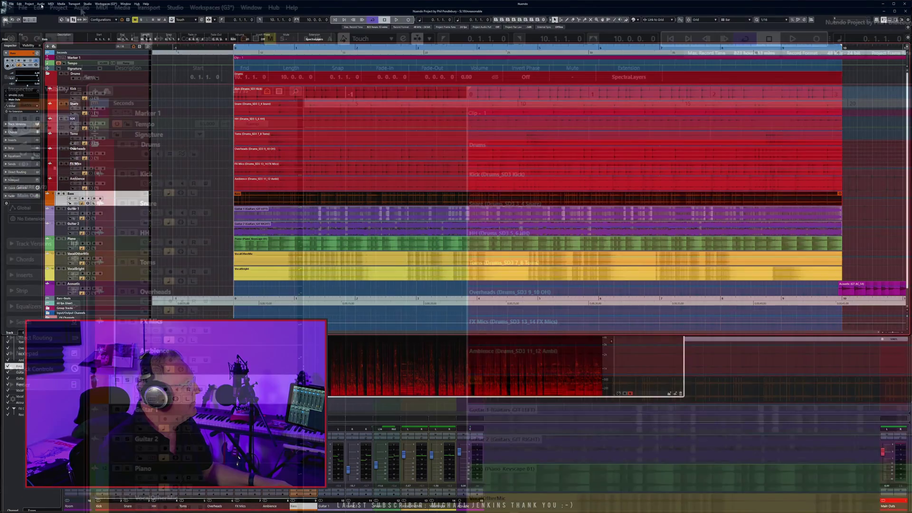
click(40, 4)
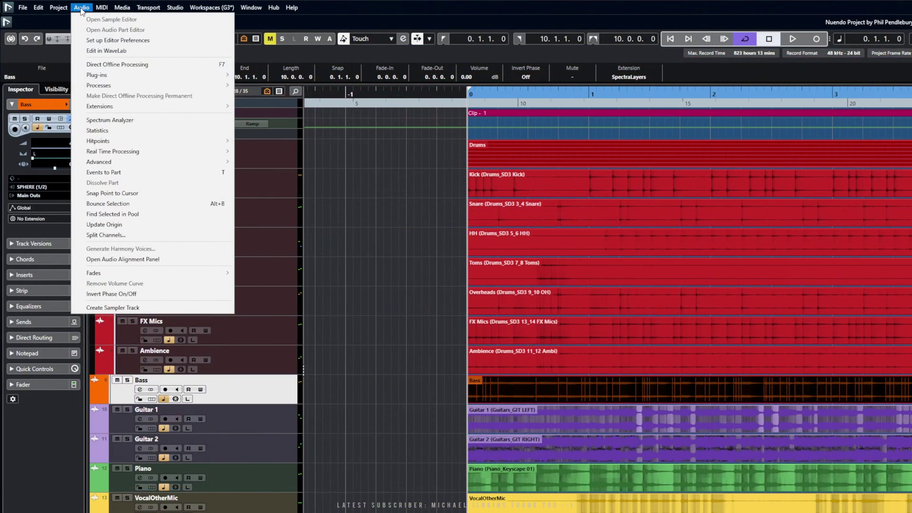
mouse_move(121, 107)
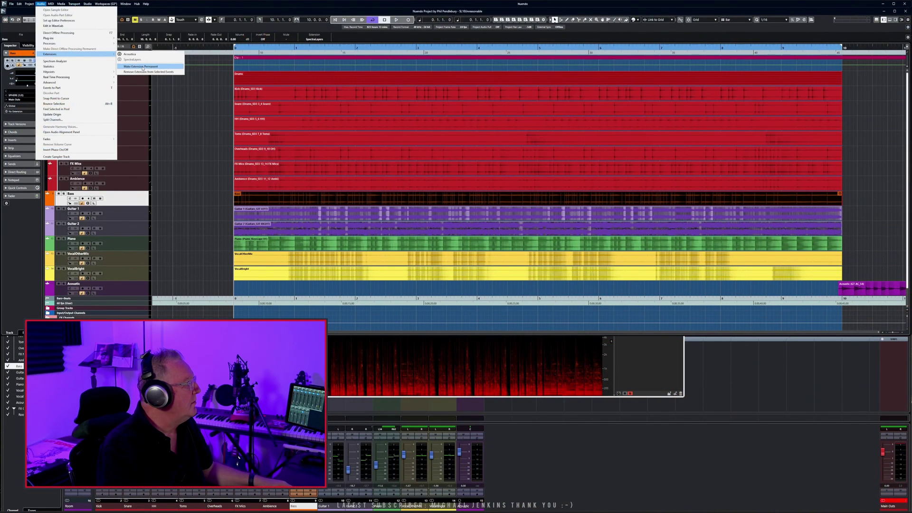
click(143, 67)
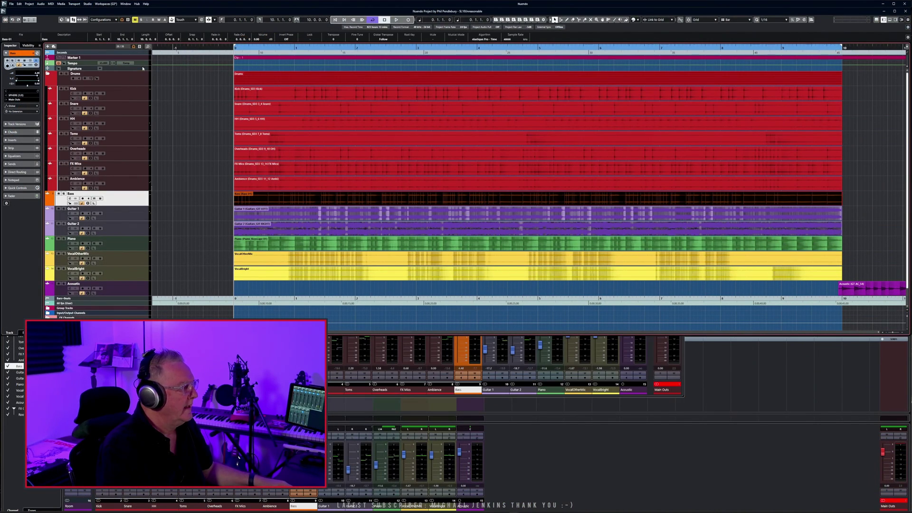
click(207, 241)
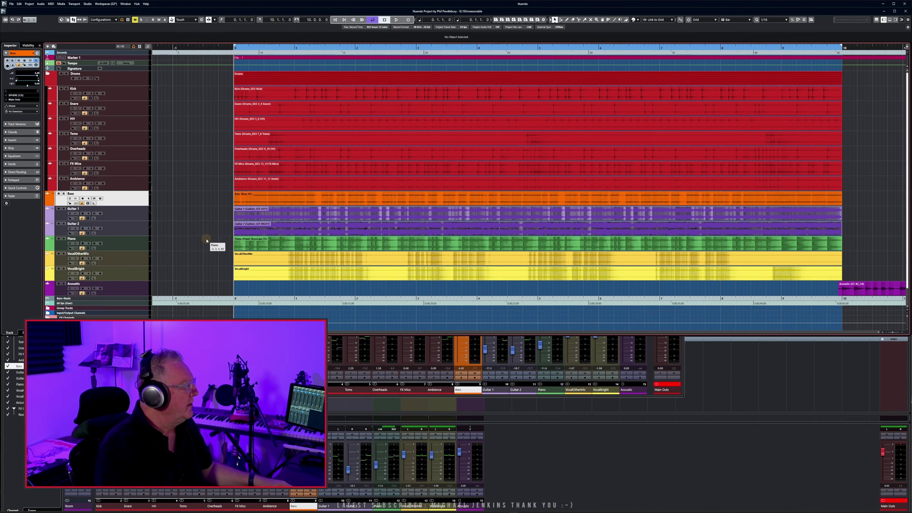
Select the rendered Bass event, solo the Bass track and play it
click(267, 201)
click(63, 193)
key(space)
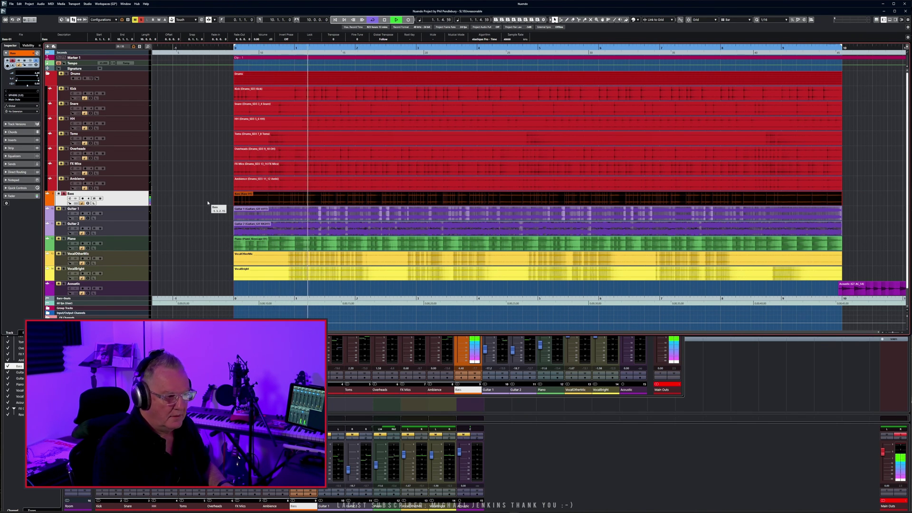
key(space)
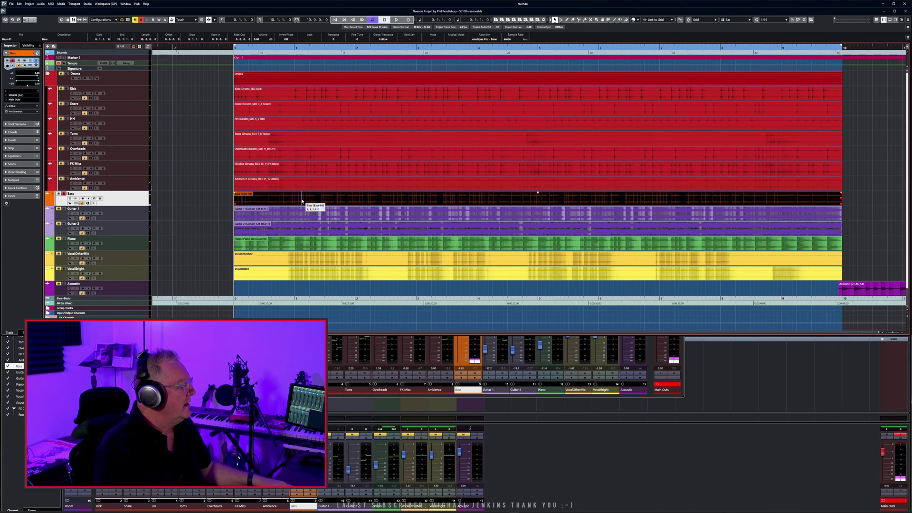
Check the audio extension options available for the rendered Bass event, and deselect the event
click(41, 4)
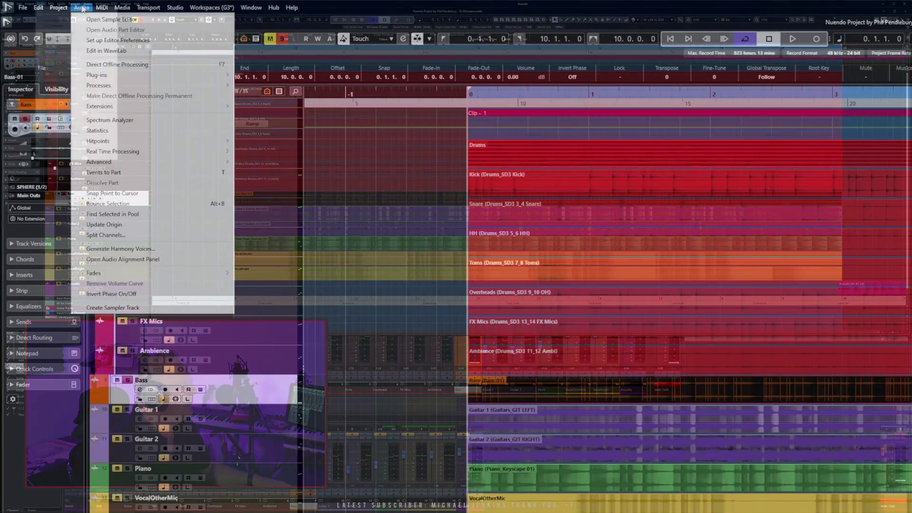
mouse_move(58, 53)
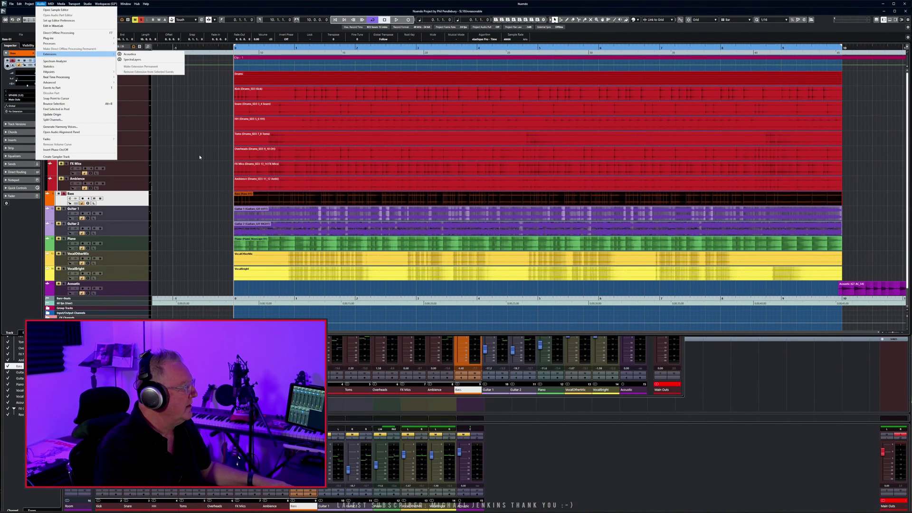
click(200, 156)
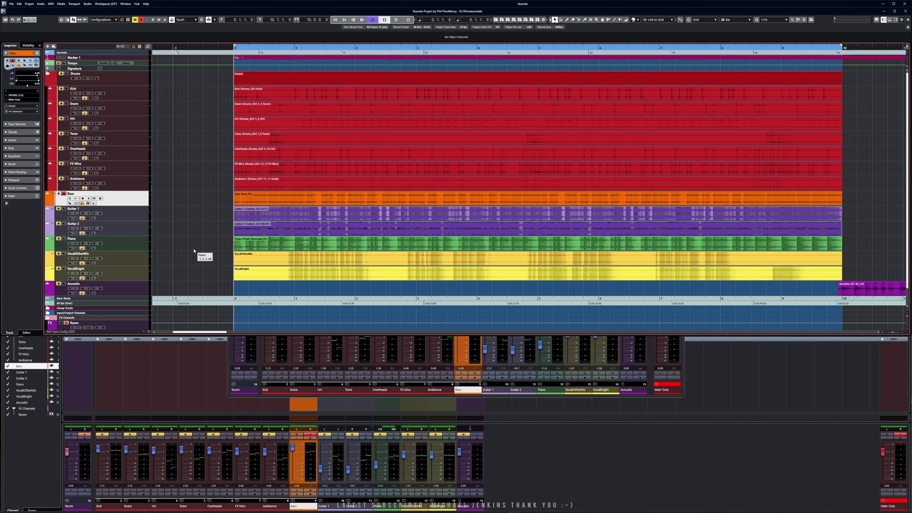
Play the full mix with the Bass solo cleared, and audition the Kick, Snare and HH channels in solo
click(63, 194)
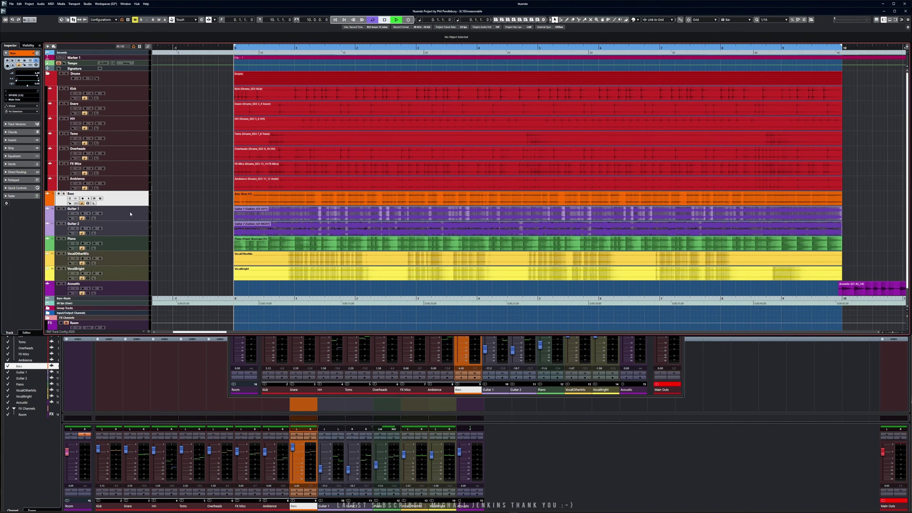
key(space)
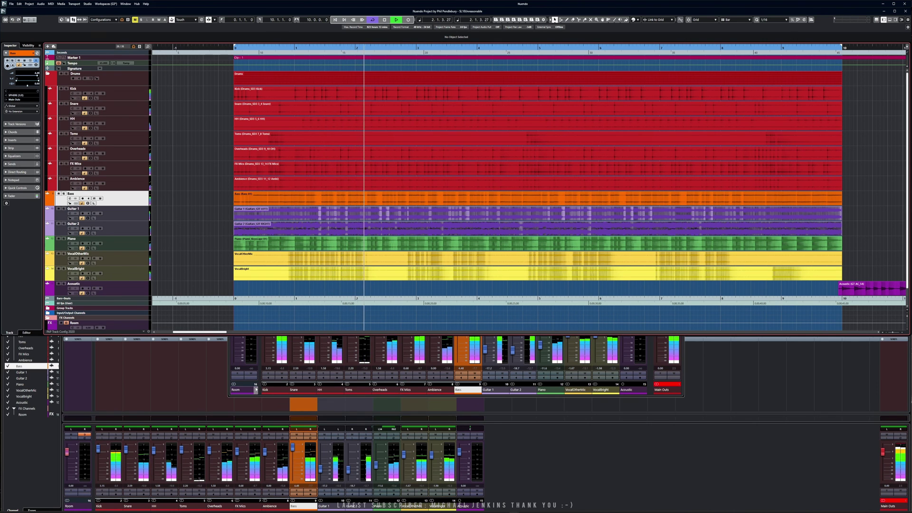
click(279, 394)
click(280, 311)
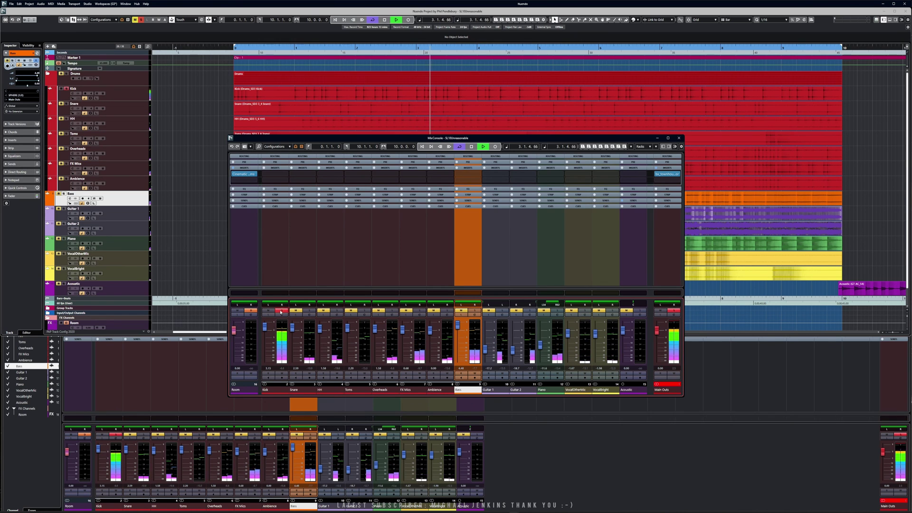
click(309, 311)
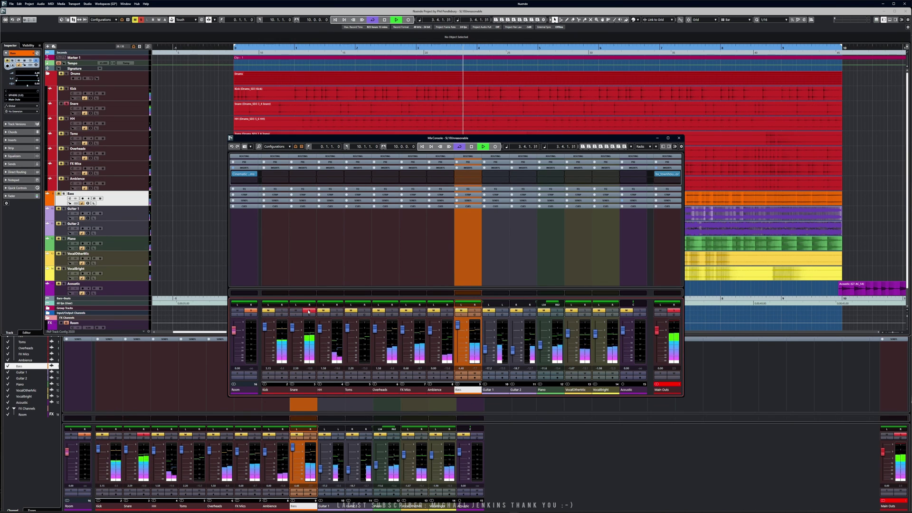
click(309, 311)
click(337, 312)
click(337, 311)
key(space)
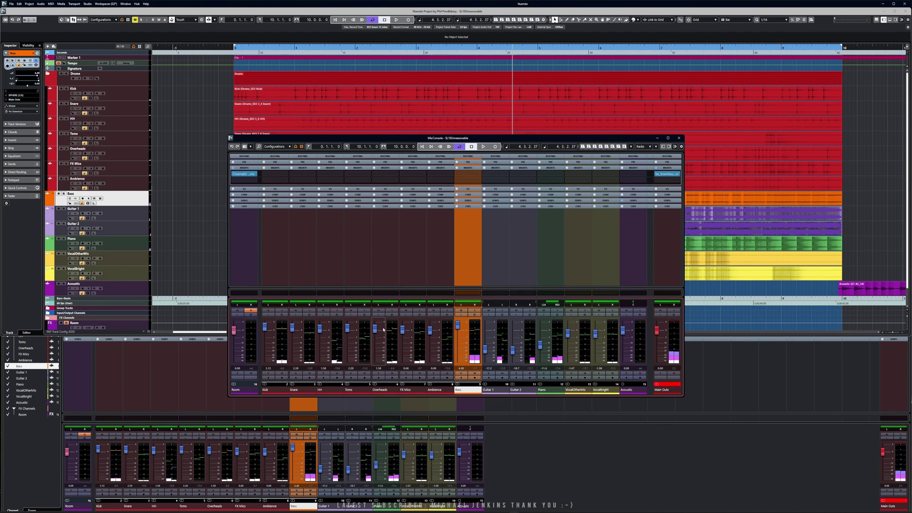
Solo the Overheads channel in the MixConsole and play it, including once from the project start
click(392, 312)
key(space)
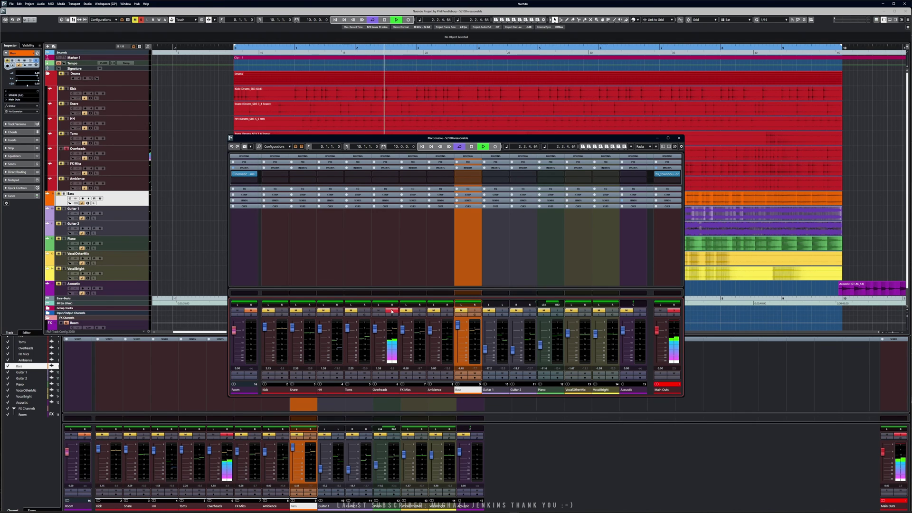
key(space)
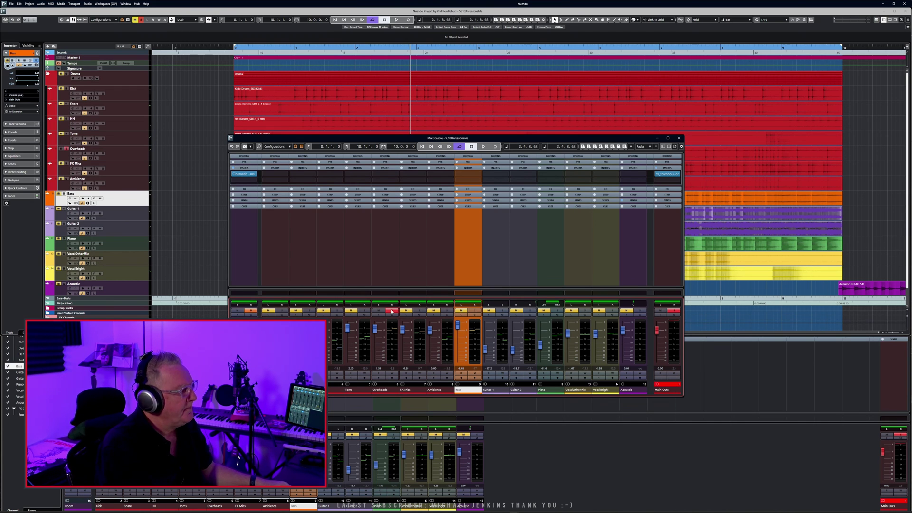
key(Home)
key(space)
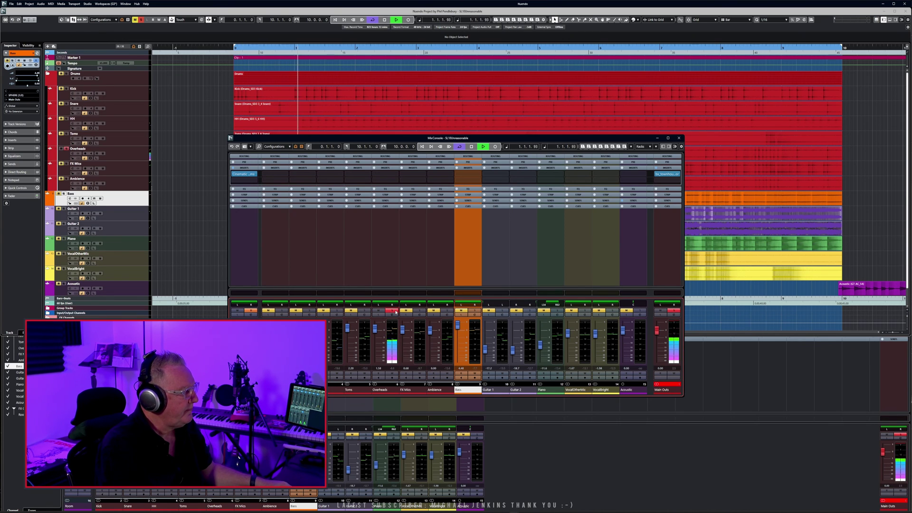
key(space)
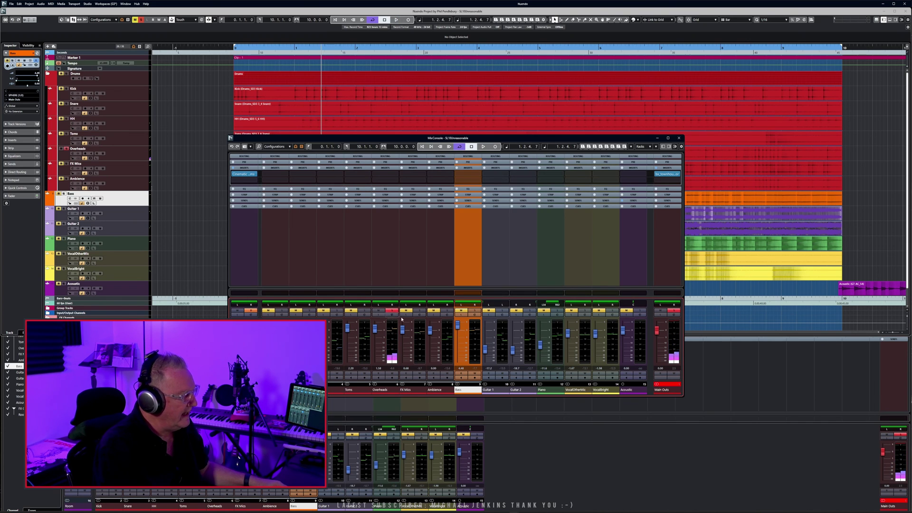
Clear the Overheads channel's solo to hear the full mix, stop playback and return to the project window
click(383, 271)
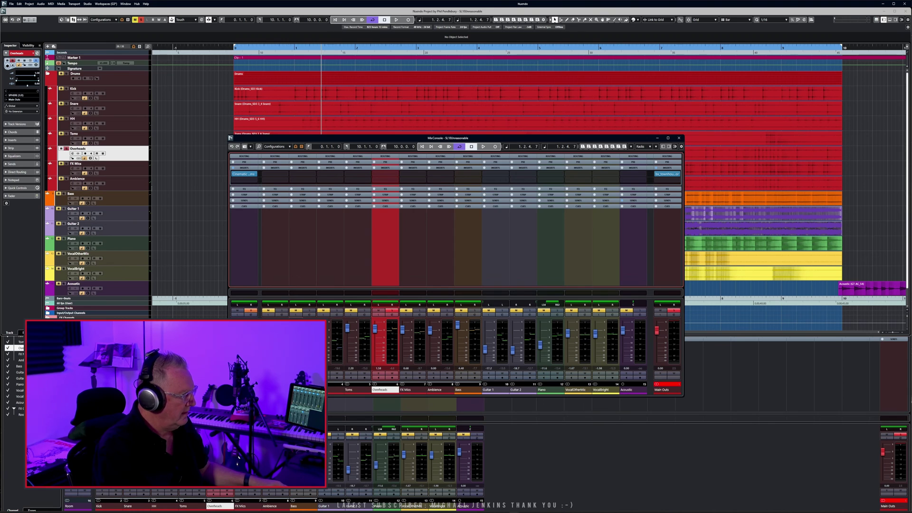
click(392, 311)
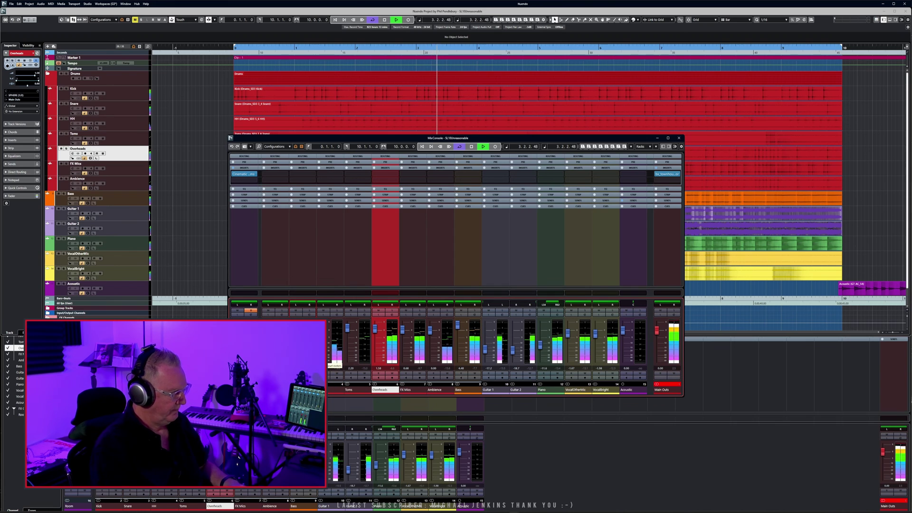
key(space)
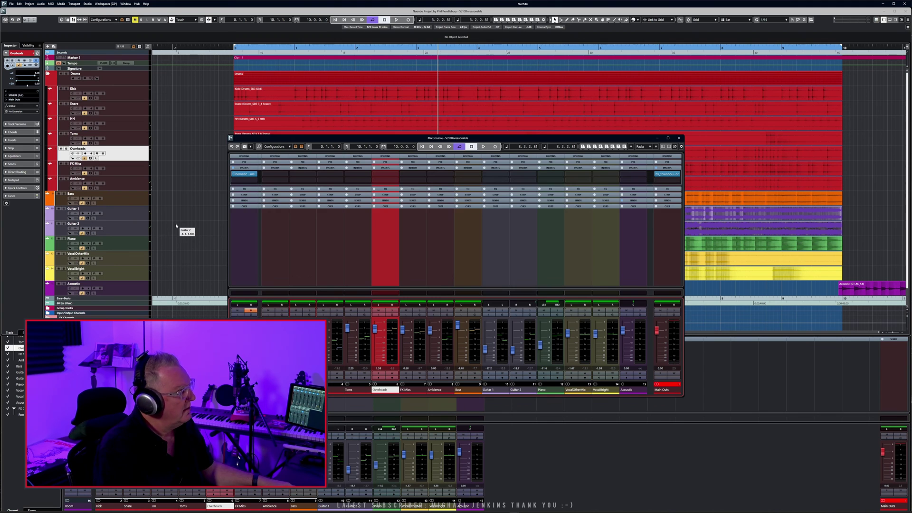
key(F3)
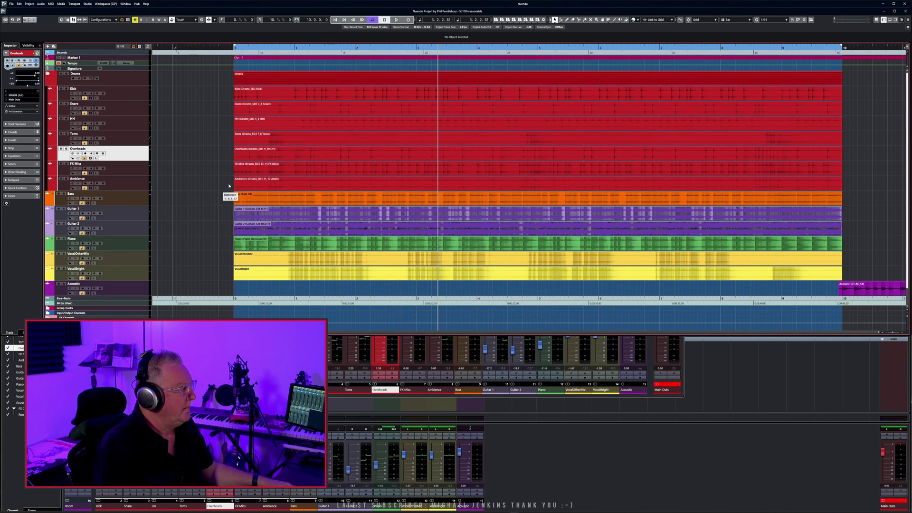
Open the Overheads event in the Sample Editor, place the editor over the arrangement and play the project
click(322, 156)
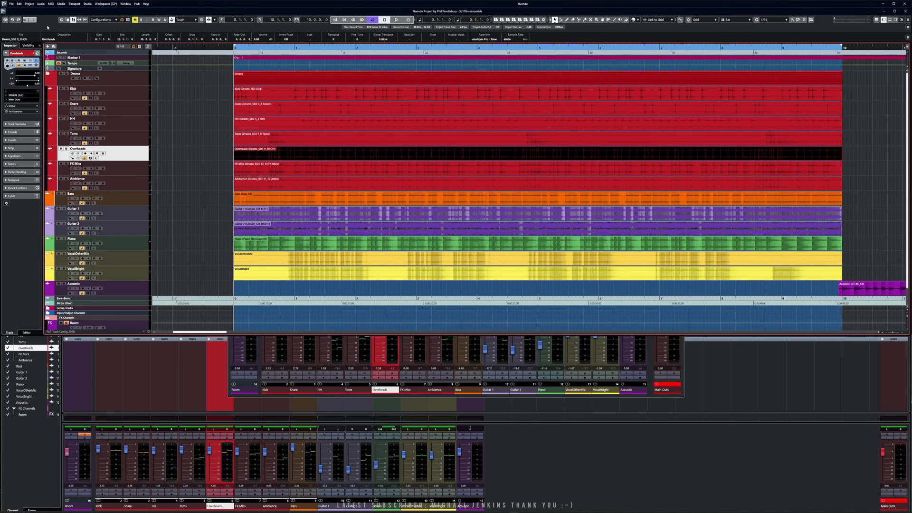
double_click(316, 152)
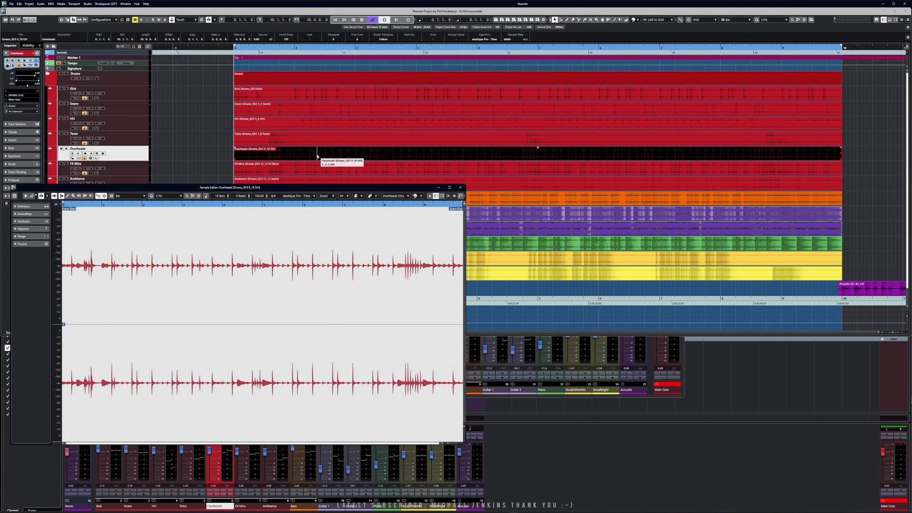
drag(305, 188, 530, 103)
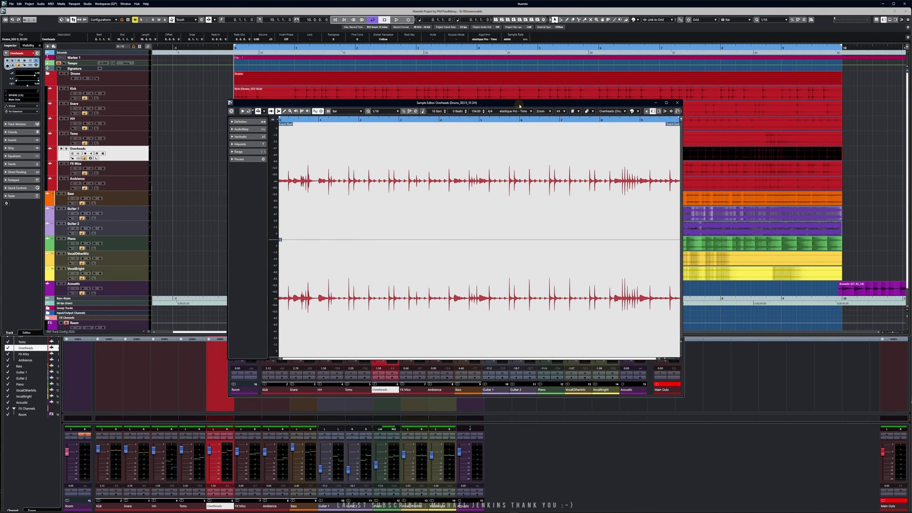
key(space)
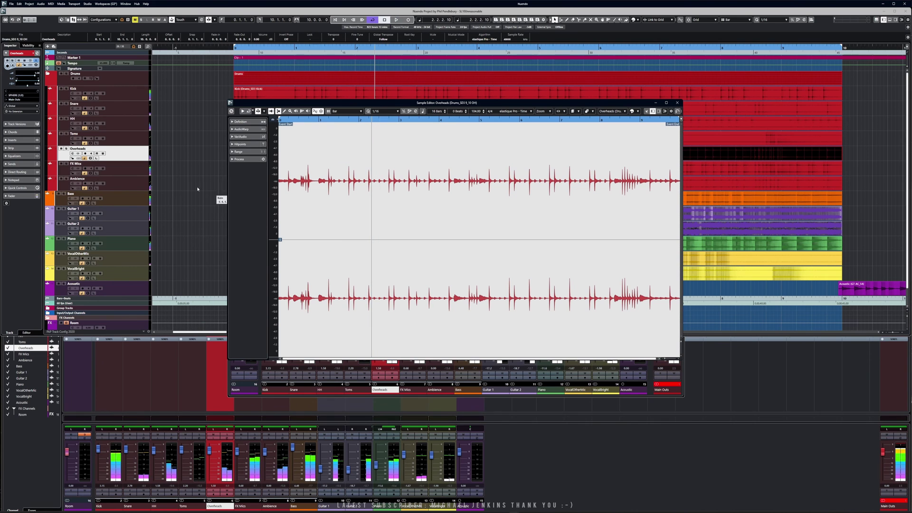
Solo the Overheads track and audition several passages of it in the Sample Editor
click(66, 149)
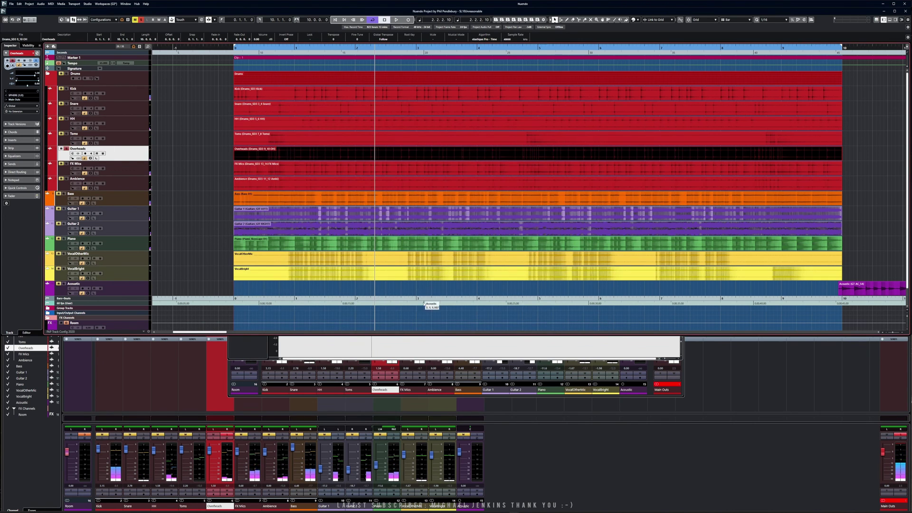
click(376, 350)
key(space)
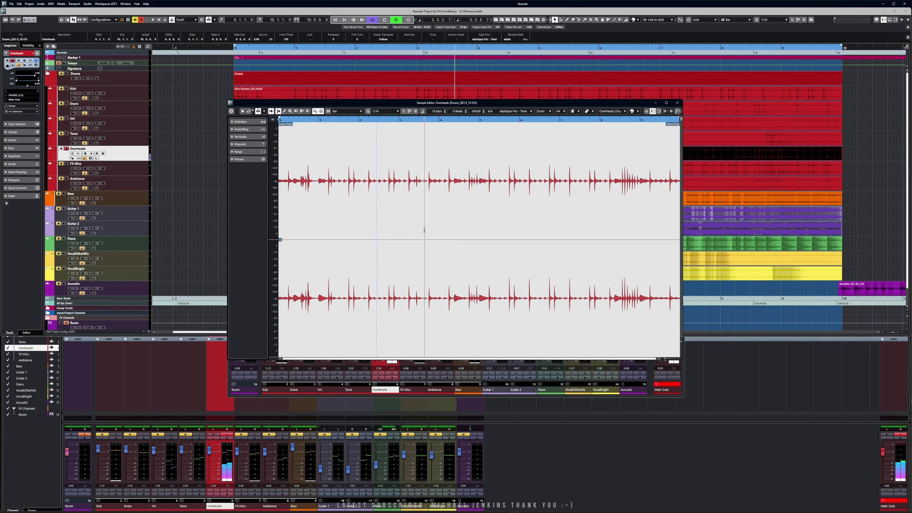
key(space)
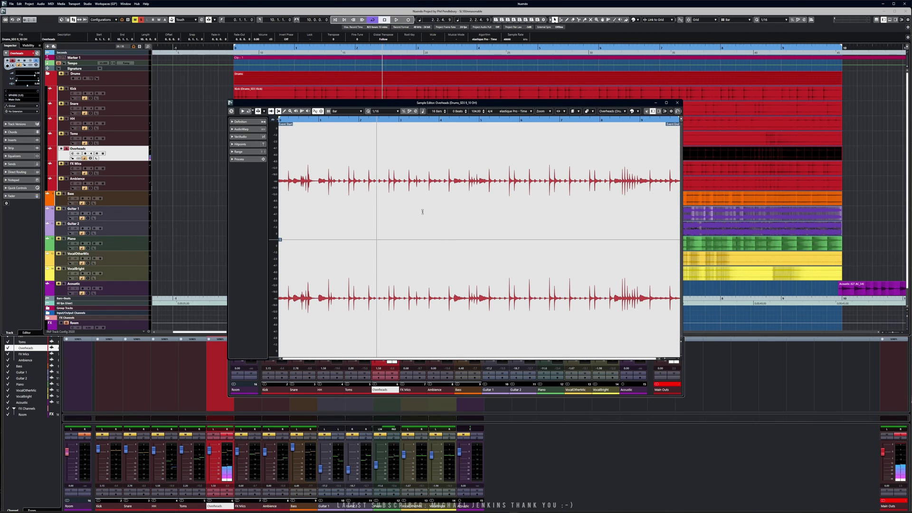
drag(389, 191, 394, 190)
click(478, 226)
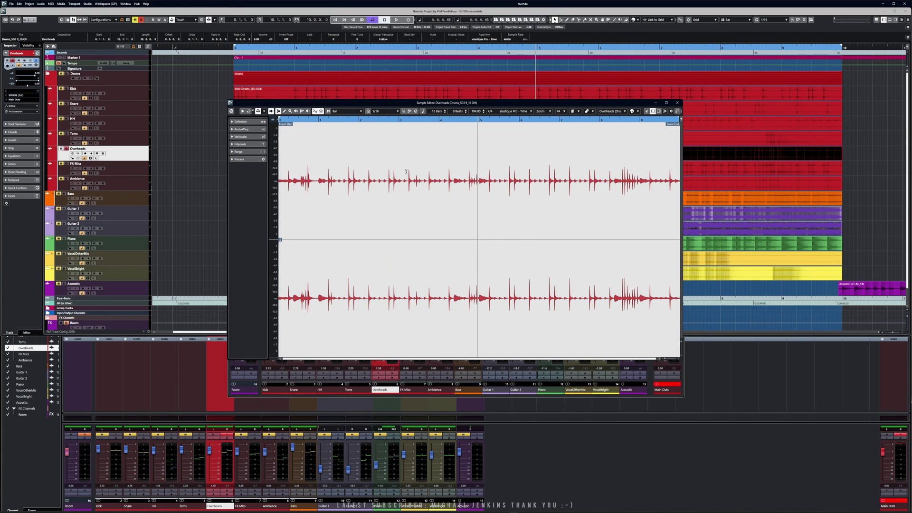
Close the Sample Editor and apply the SpectraLayers extension to the Overheads event
click(680, 103)
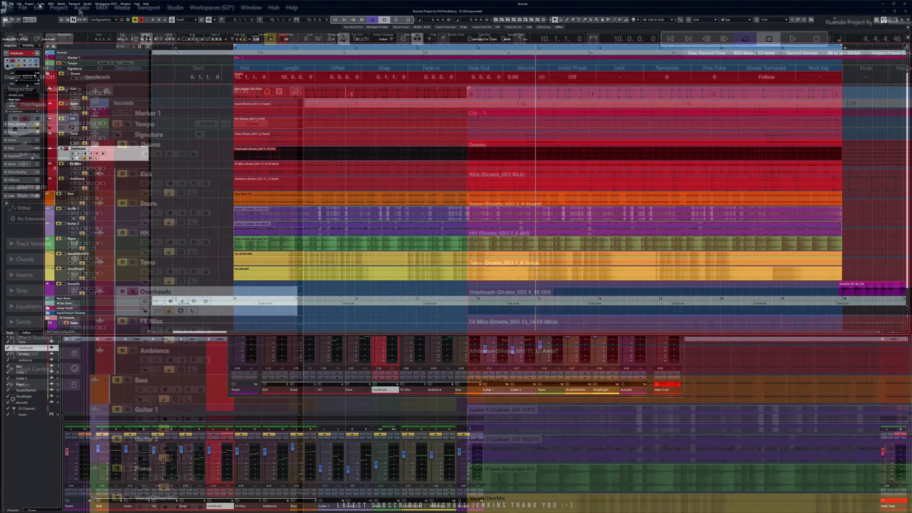
click(41, 4)
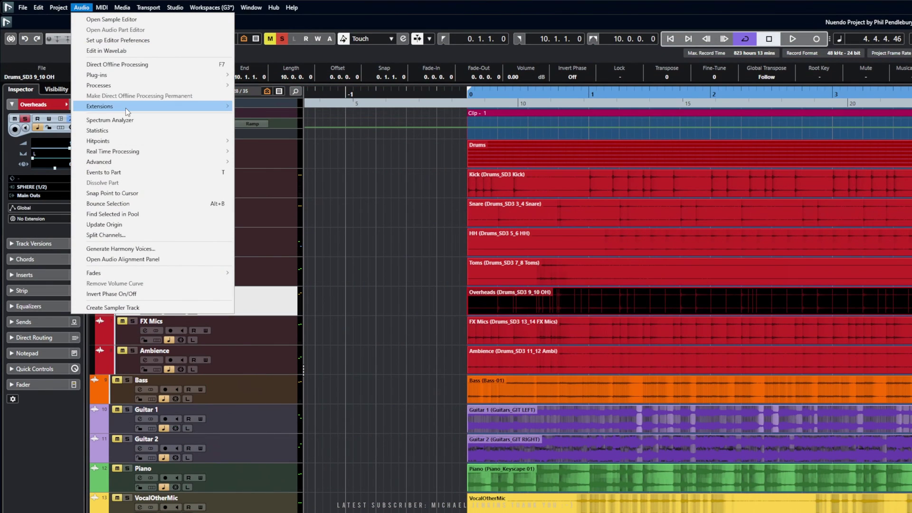
mouse_move(125, 107)
click(264, 117)
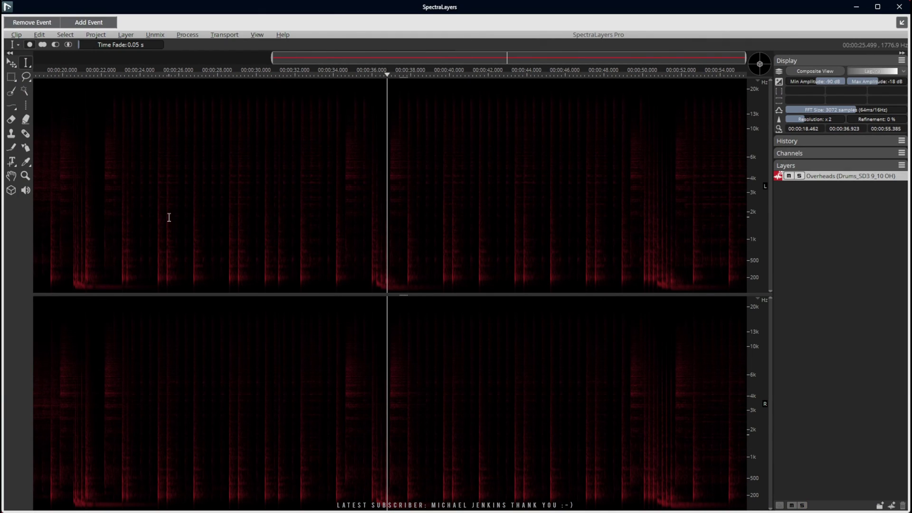
Play a passage of the Overheads audio in SpectraLayers, and unmix it into separate drum layers with Unmix Drums
click(117, 201)
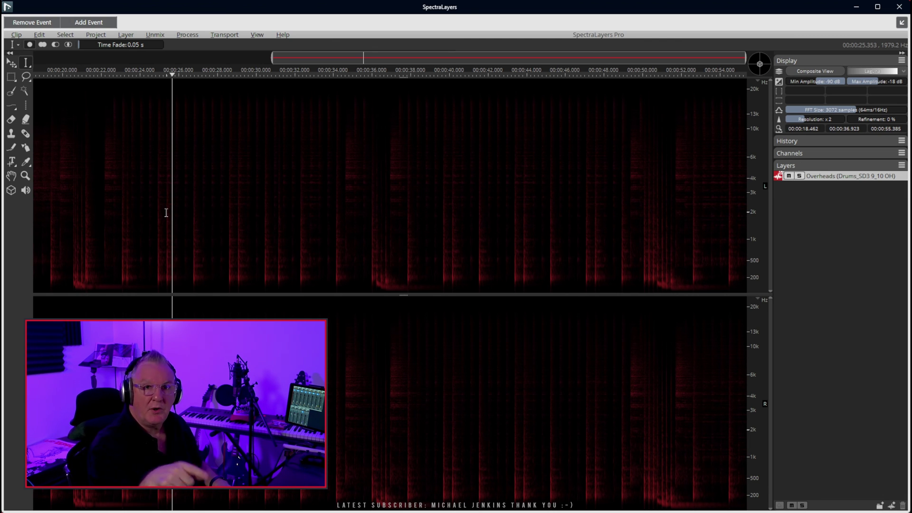
key(space)
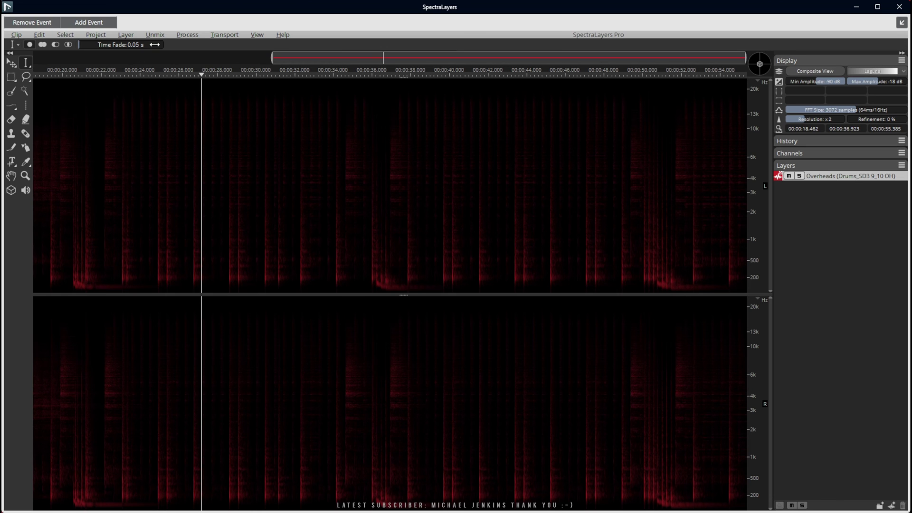
click(155, 35)
click(165, 58)
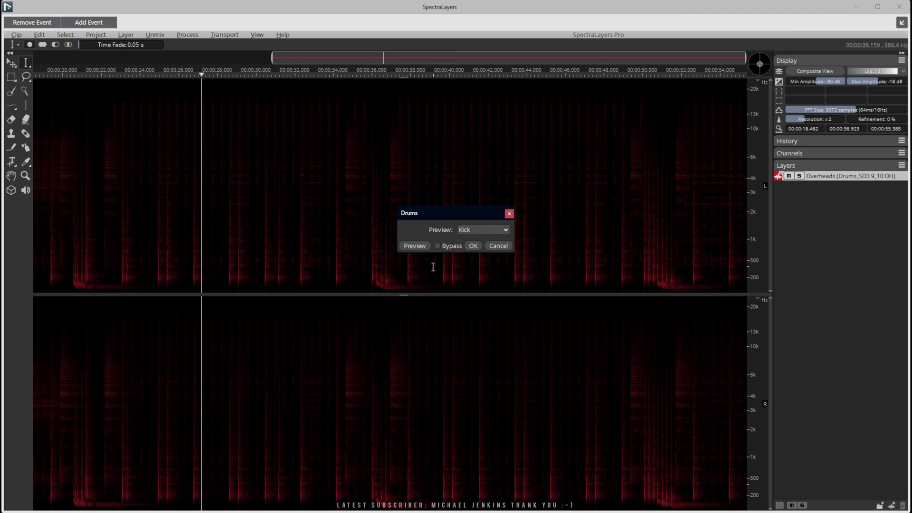
click(472, 246)
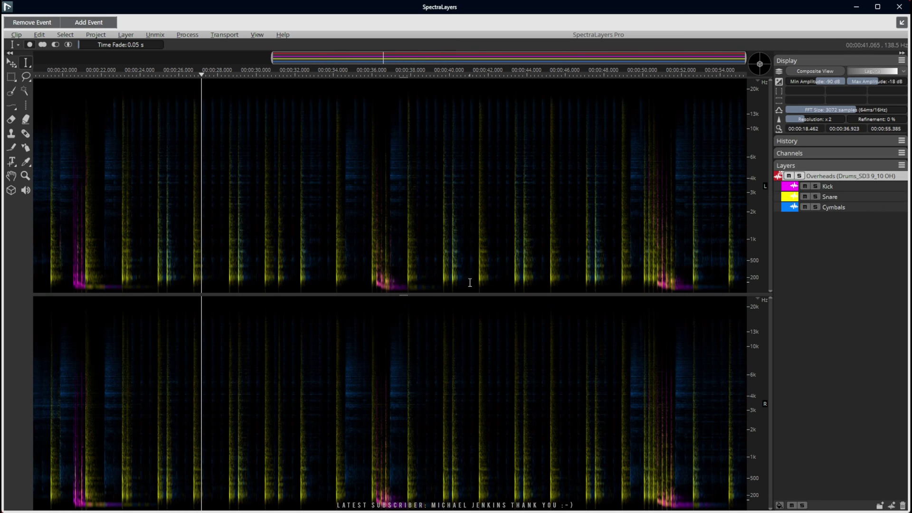
Play the unmixed Overheads layers together, and audition the Kick layer in solo at two kick passages
click(69, 276)
key(space)
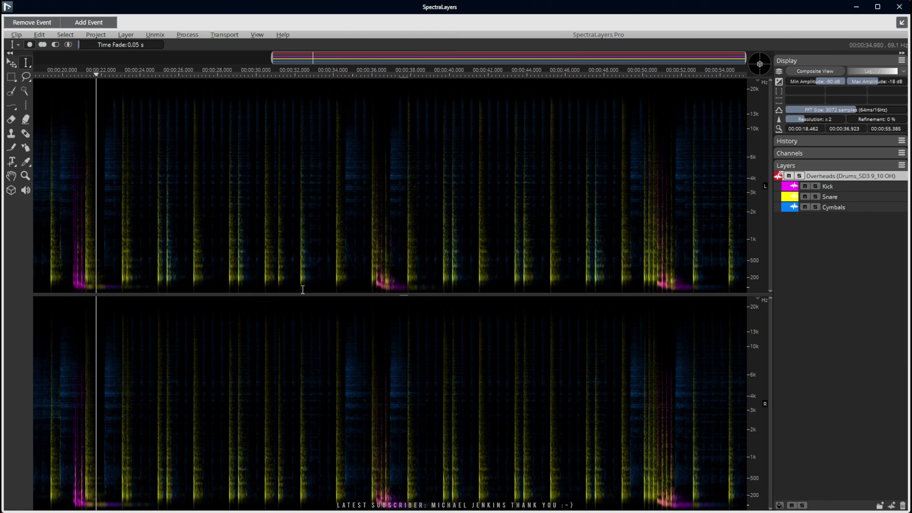
click(70, 276)
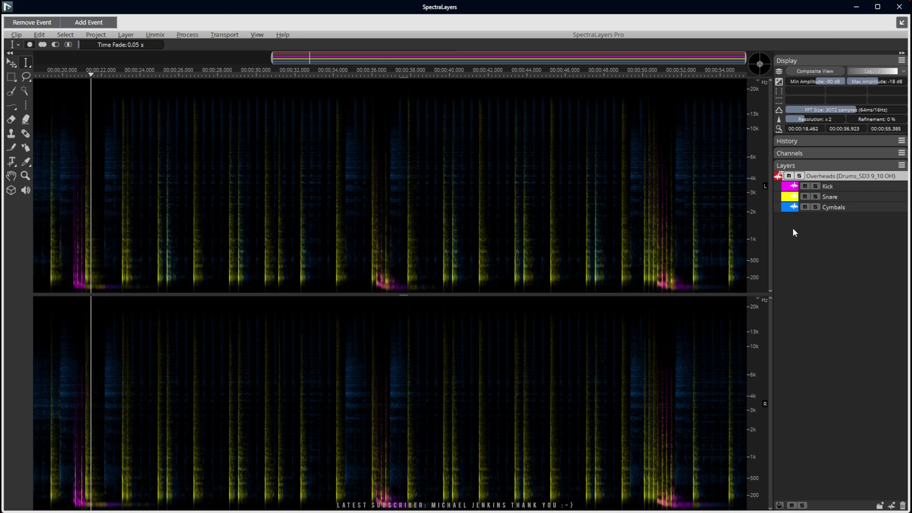
click(817, 186)
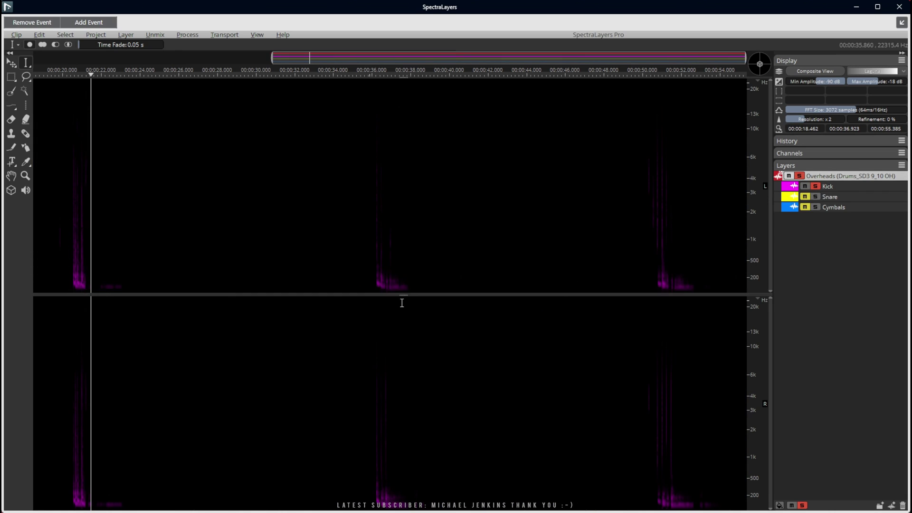
click(374, 282)
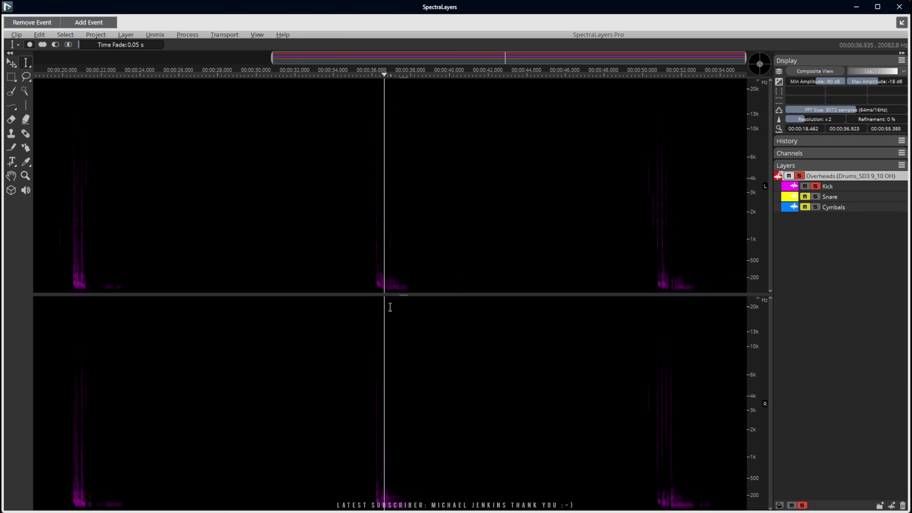
click(65, 272)
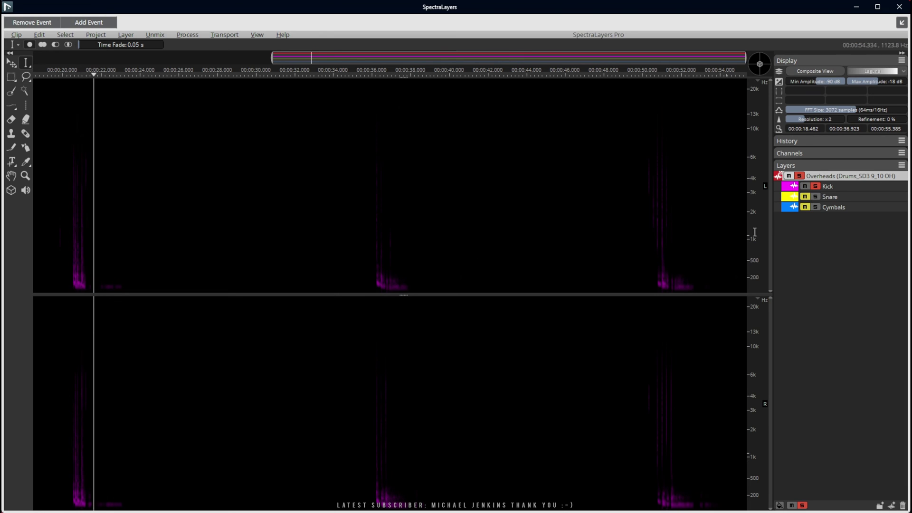
click(815, 186)
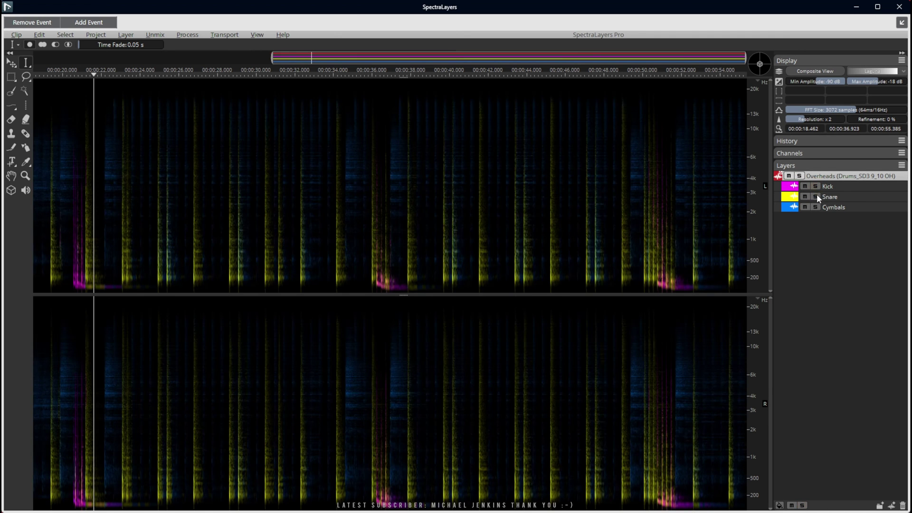
Audition the Snare and Cymbals layers in solo, and hear Cymbals combined with Snare and with Kick
click(816, 197)
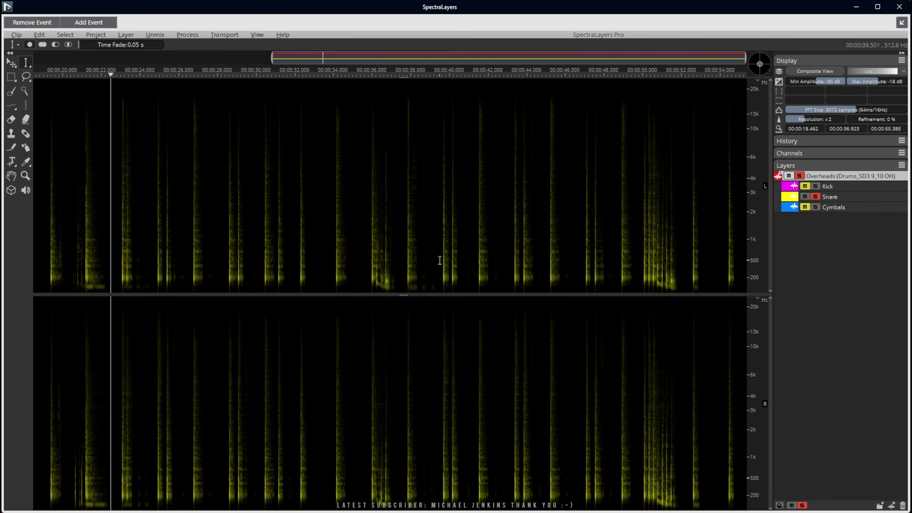
click(815, 196)
click(816, 207)
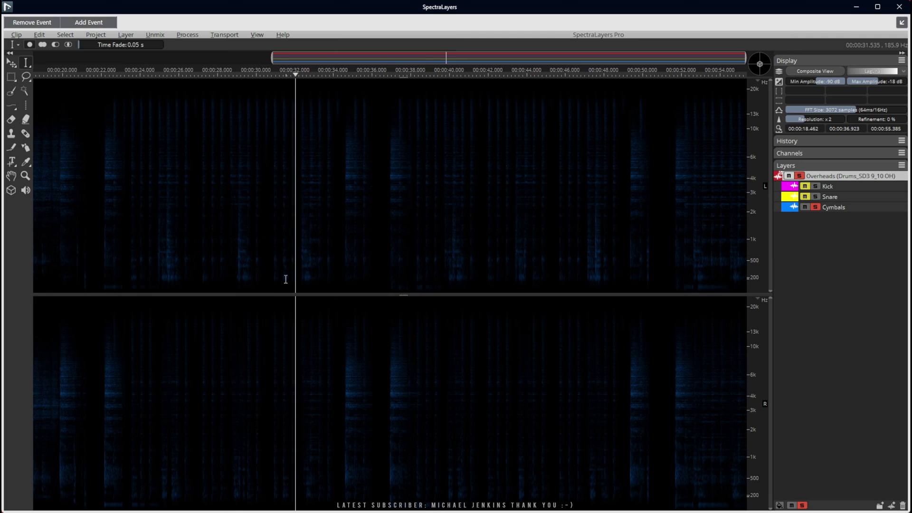
click(815, 197)
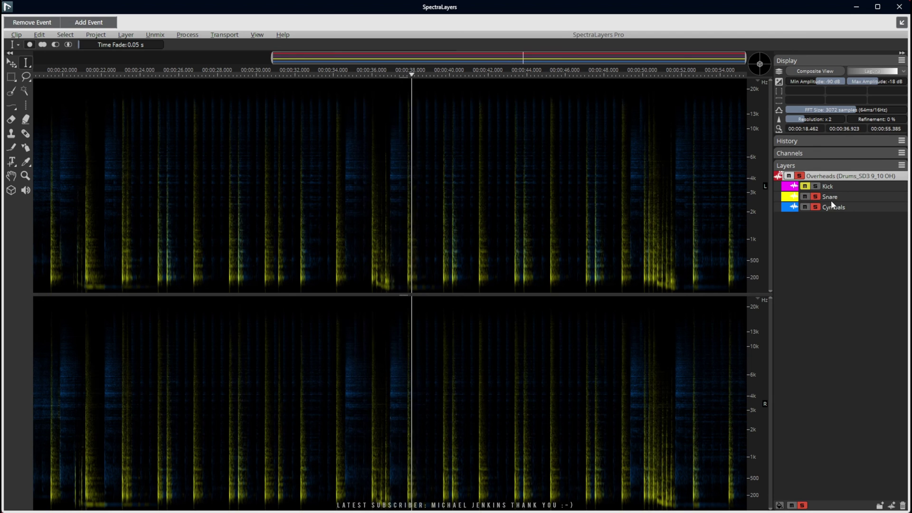
click(818, 197)
click(817, 186)
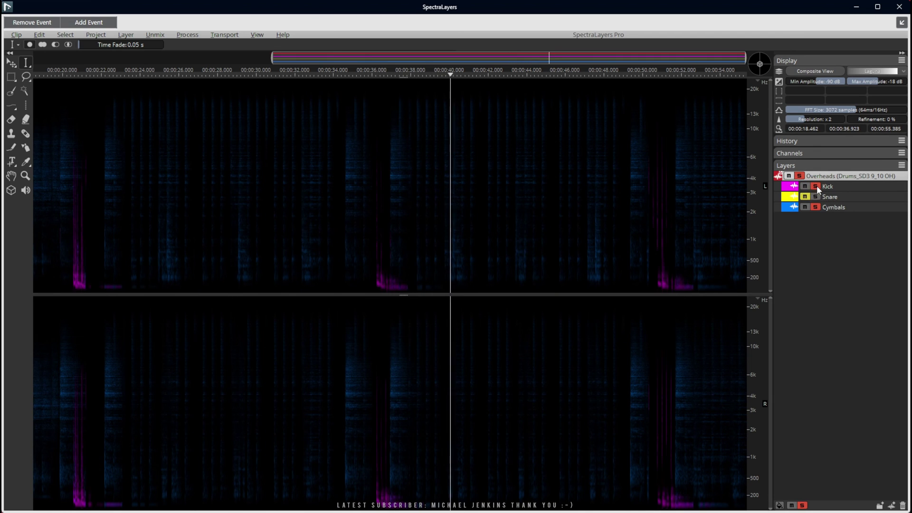
Clear the layer solos, mute the Kick and Snare layers to leave only Cymbals, and close the SpectraLayers window
click(816, 187)
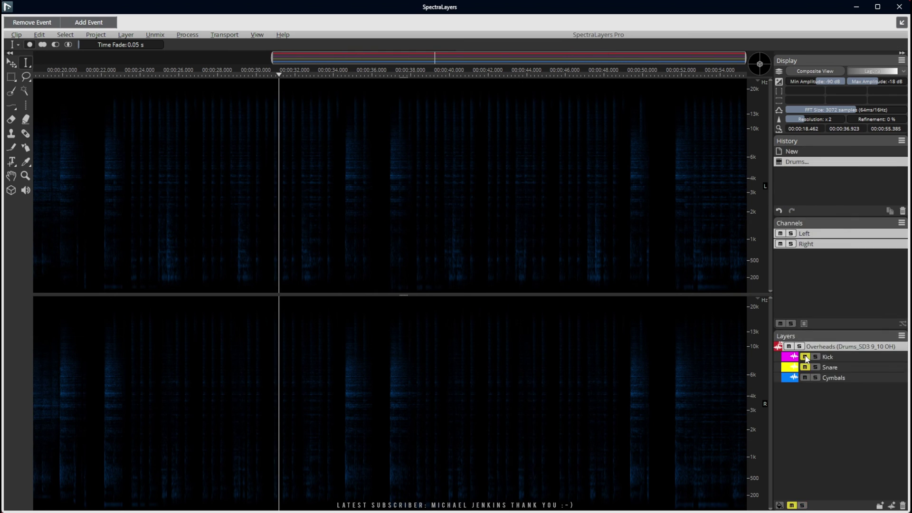
click(900, 6)
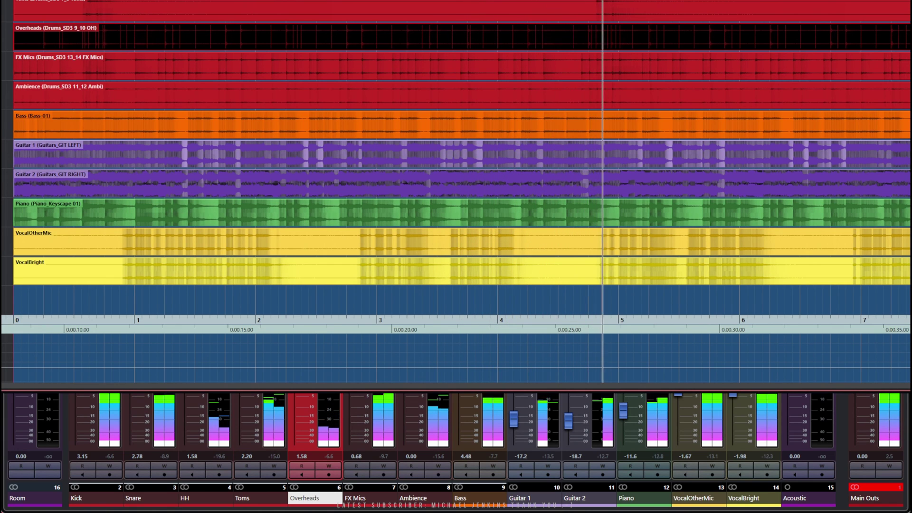
In the MixConsole, raise the Overheads fader to 2.97 and the Snare fader to 4.48, checking the Overheads briefly in solo
click(349, 508)
drag(294, 382, 293, 377)
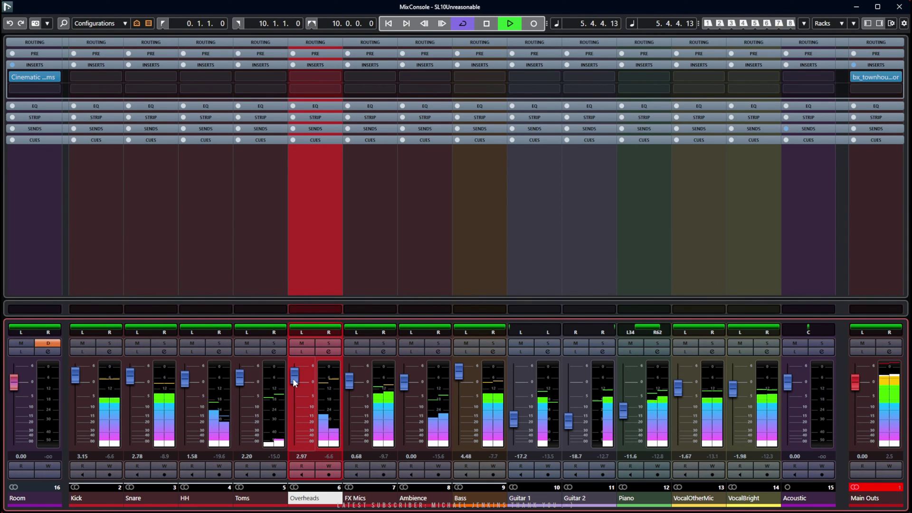
click(322, 342)
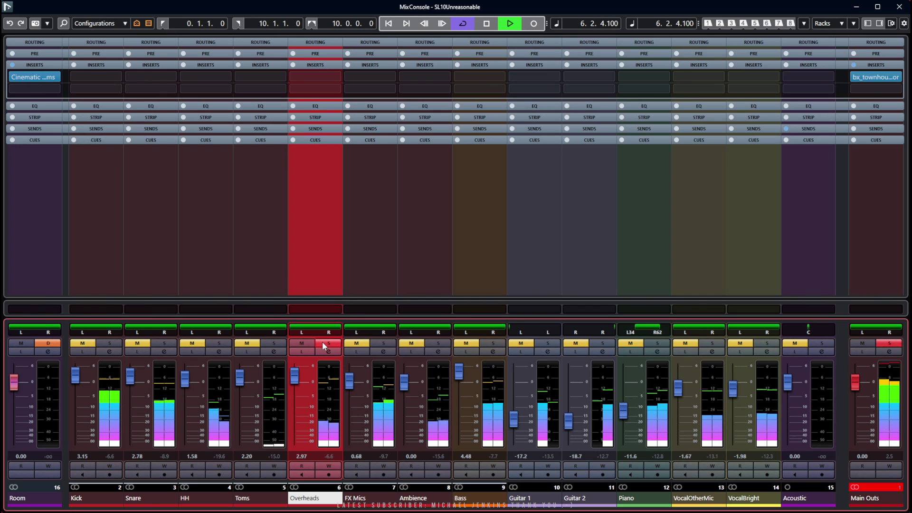
click(323, 342)
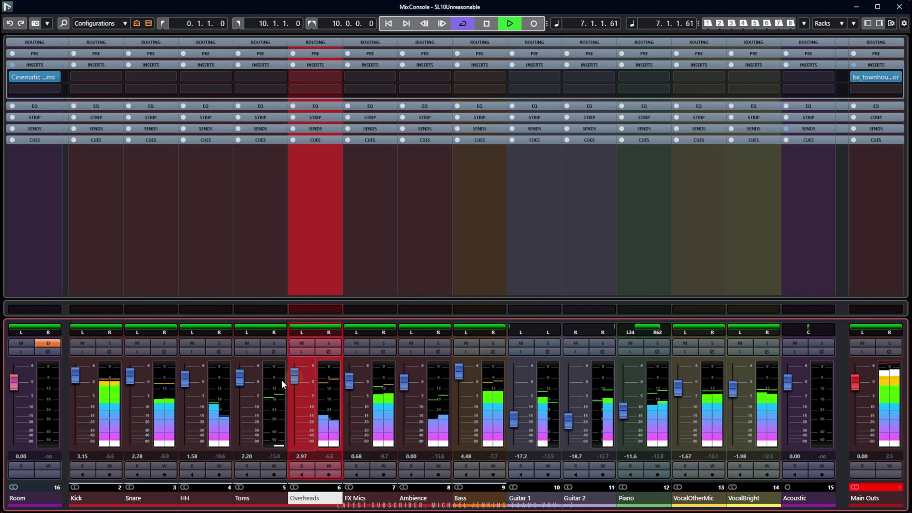
mouse_move(130, 376)
mouse_down()
mouse_move(131, 441)
mouse_move(133, 376)
mouse_up()
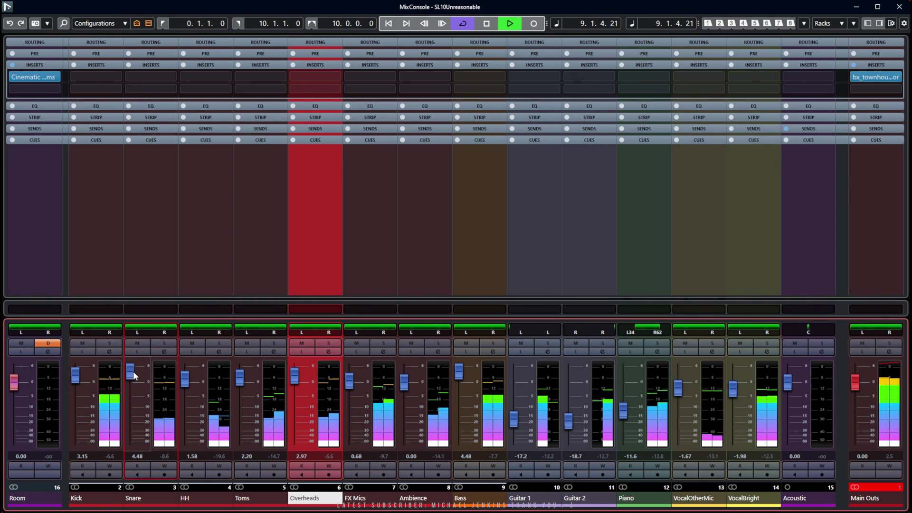
Play the Snare event opened in SpectraLayers, and close its window to return to the MixConsole
key(space)
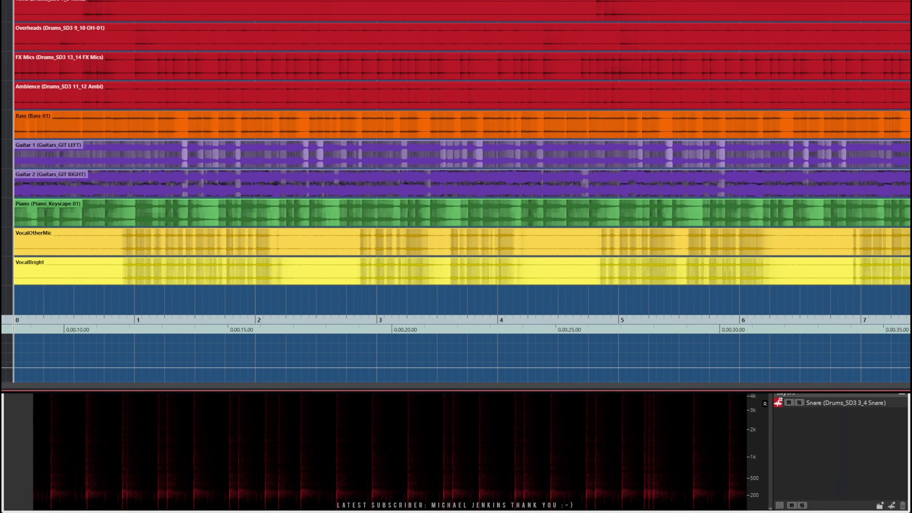
click(79, 70)
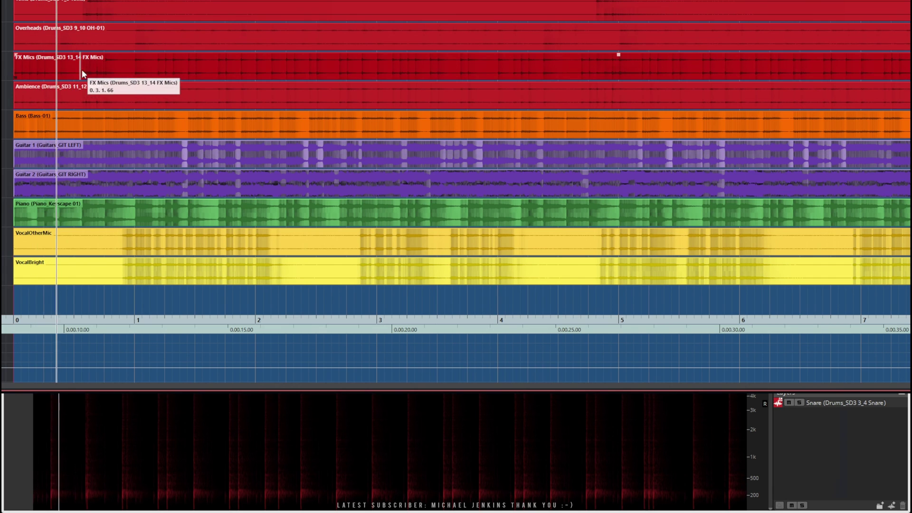
click(337, 167)
click(868, 443)
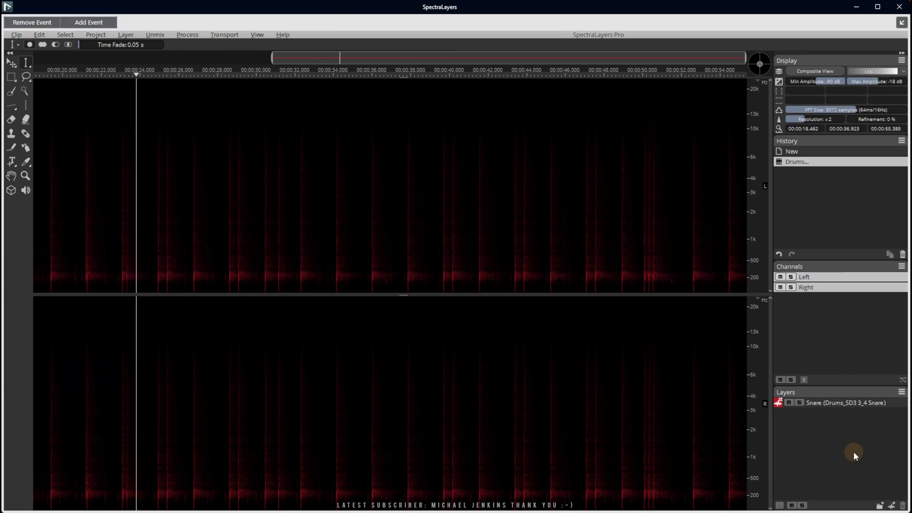
click(900, 7)
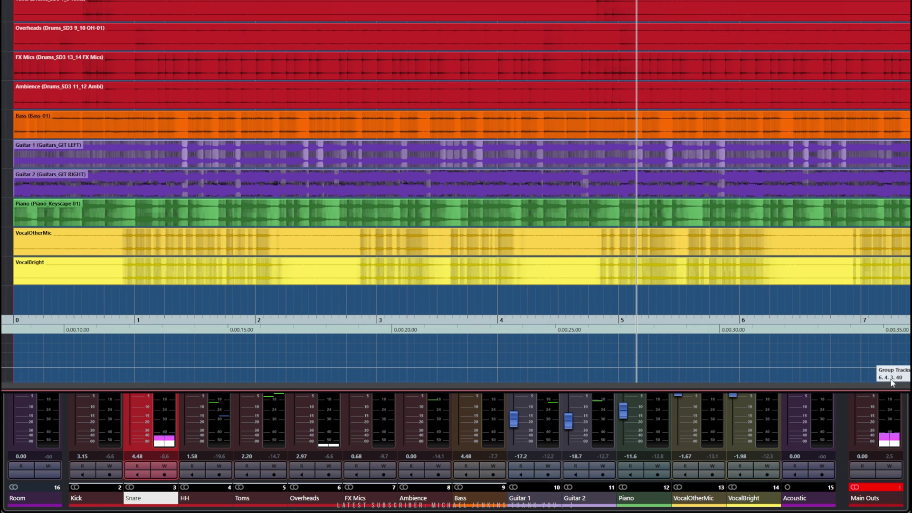
Play the Snare track, and open its event in SpectraLayers to audition it there
key(F3)
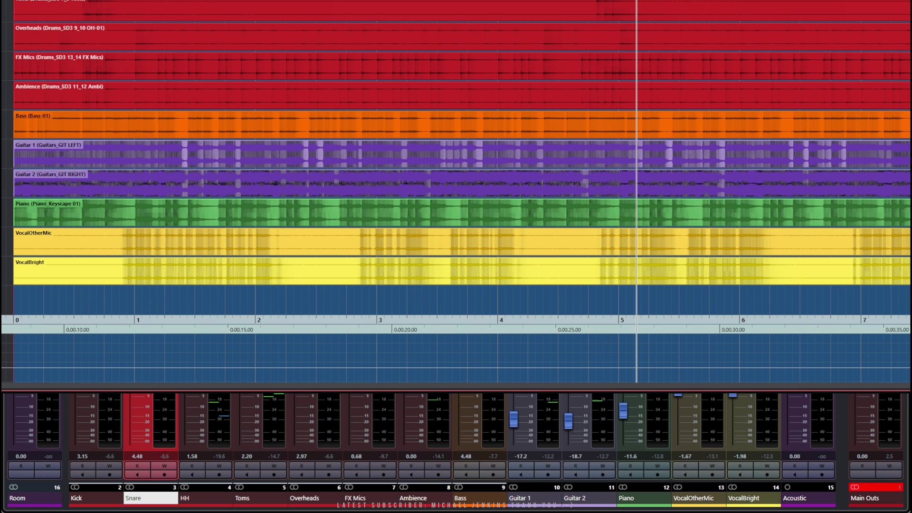
click(77, 321)
key(space)
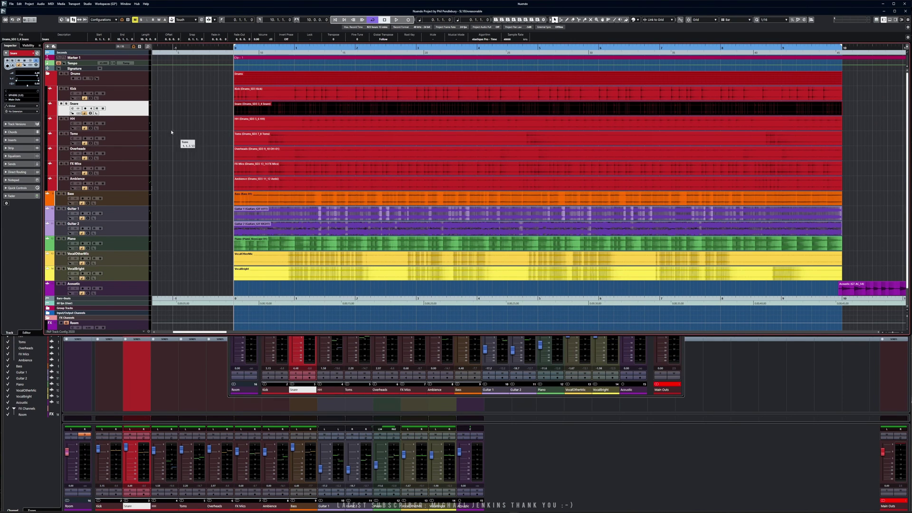
click(40, 4)
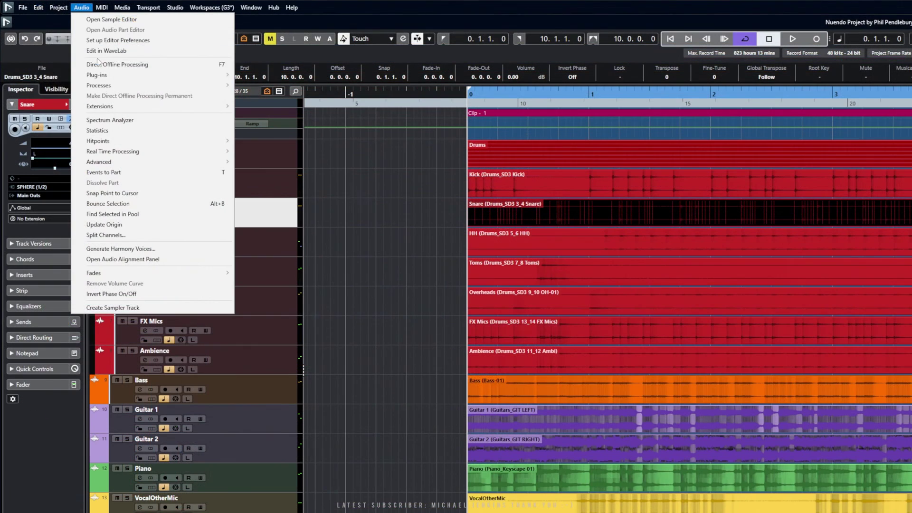
mouse_move(78, 54)
click(265, 116)
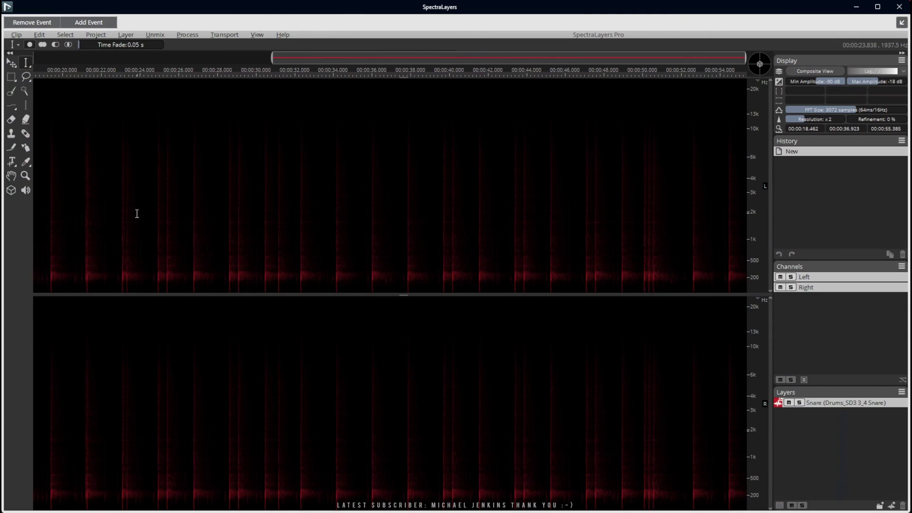
key(space)
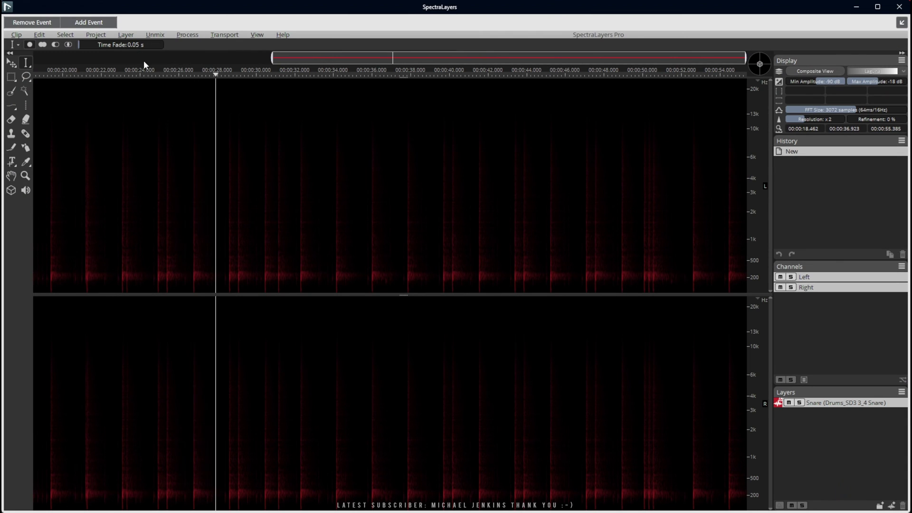
Use Reverb Match to register the reverb of the entire Snare layer, and set the match ratio to 100%
click(134, 40)
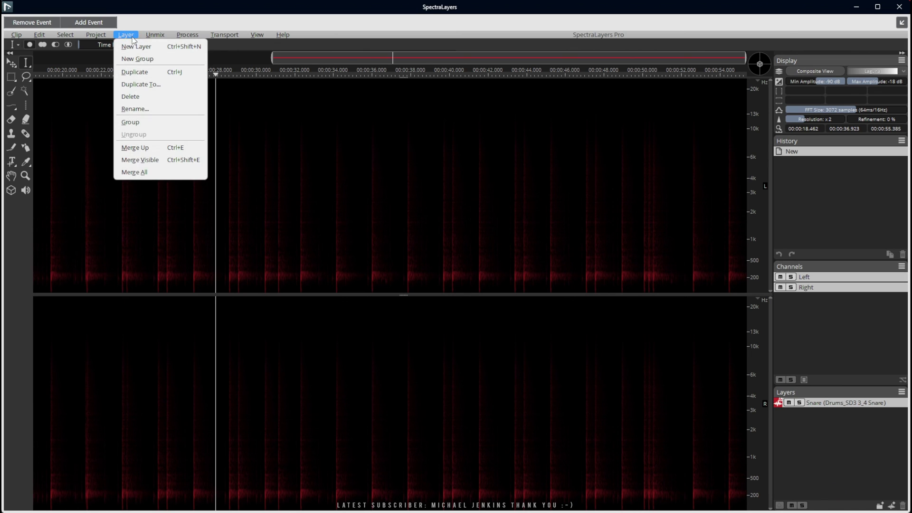
mouse_move(162, 38)
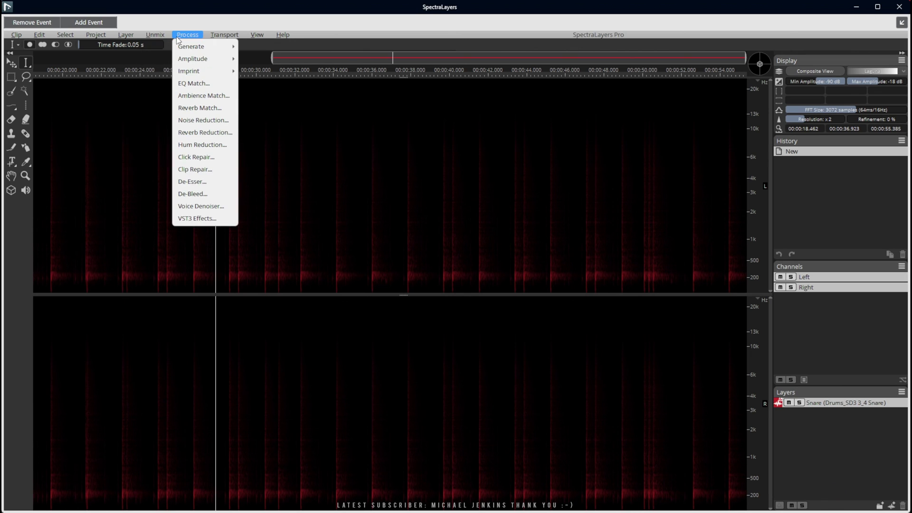
click(200, 109)
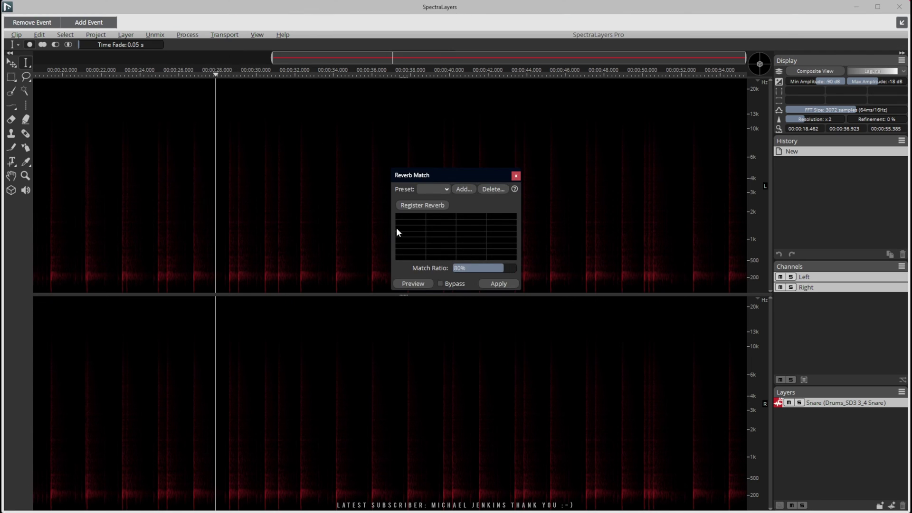
click(117, 257)
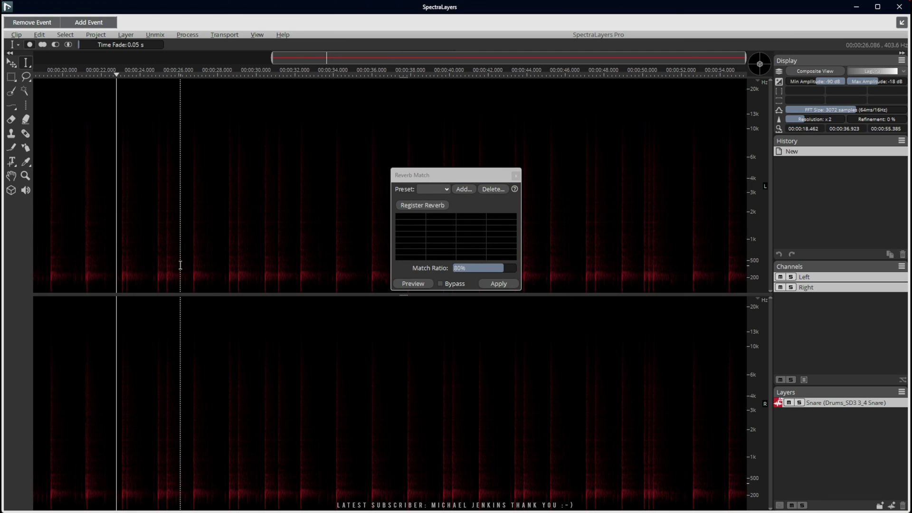
key(ctrl+a)
click(416, 207)
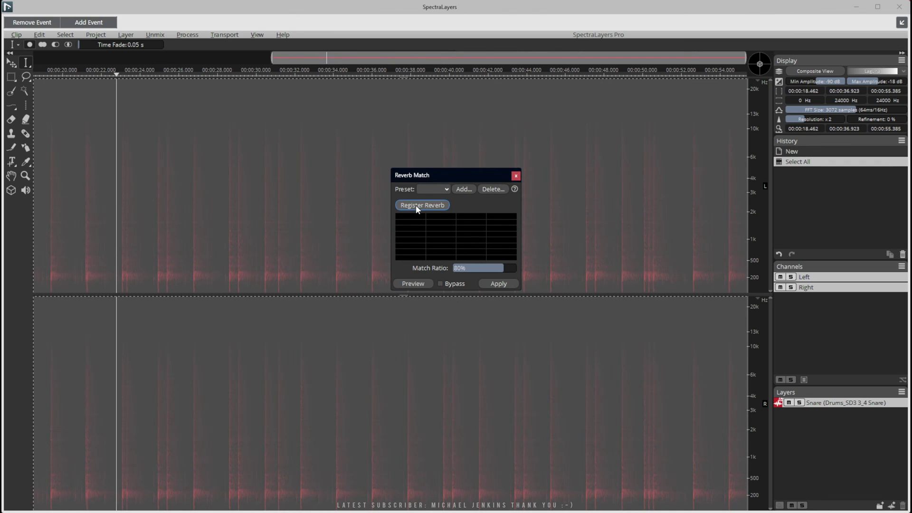
click(500, 266)
drag(500, 267, 536, 268)
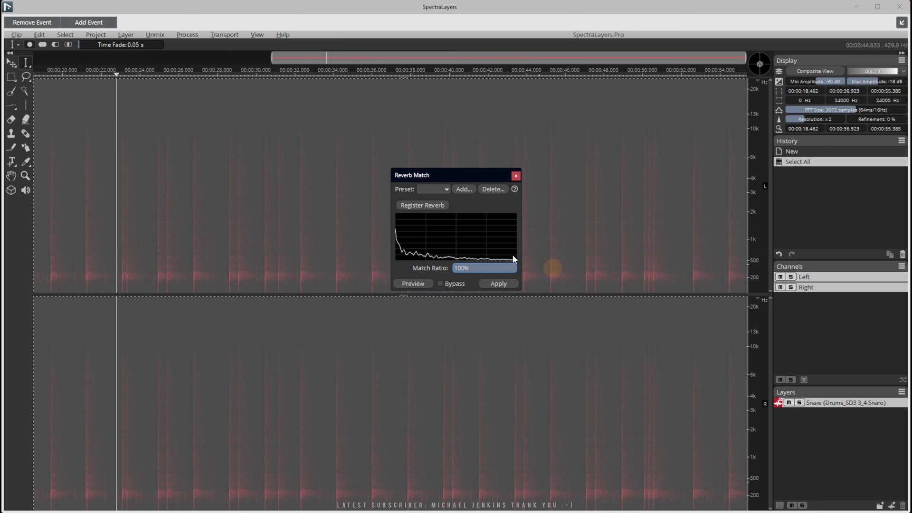
click(422, 206)
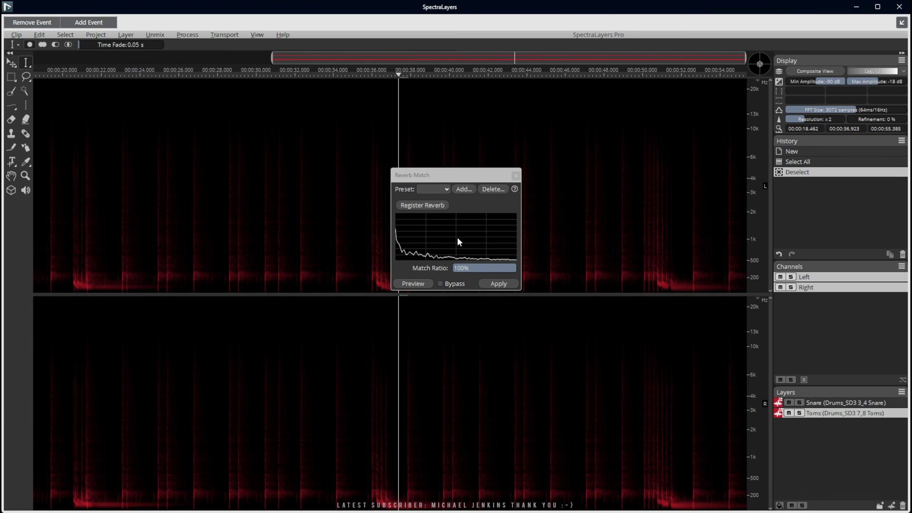
Play the Toms layer alongside the Snare layer, from about 32 s and from the tom fill near 36 s
click(281, 287)
key(space)
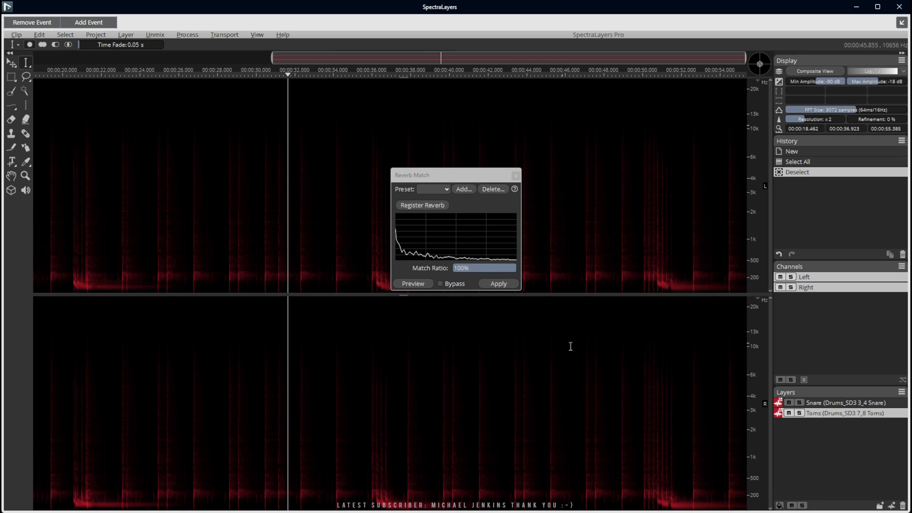
click(363, 411)
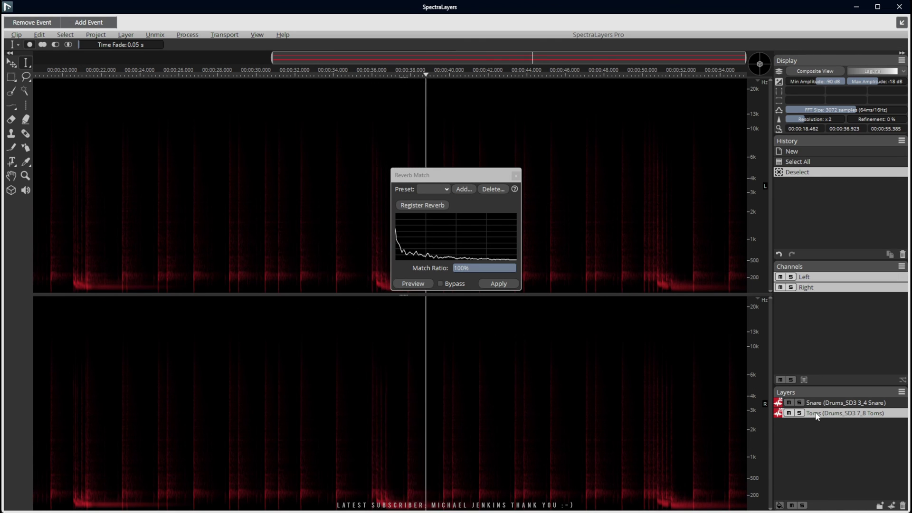
click(371, 444)
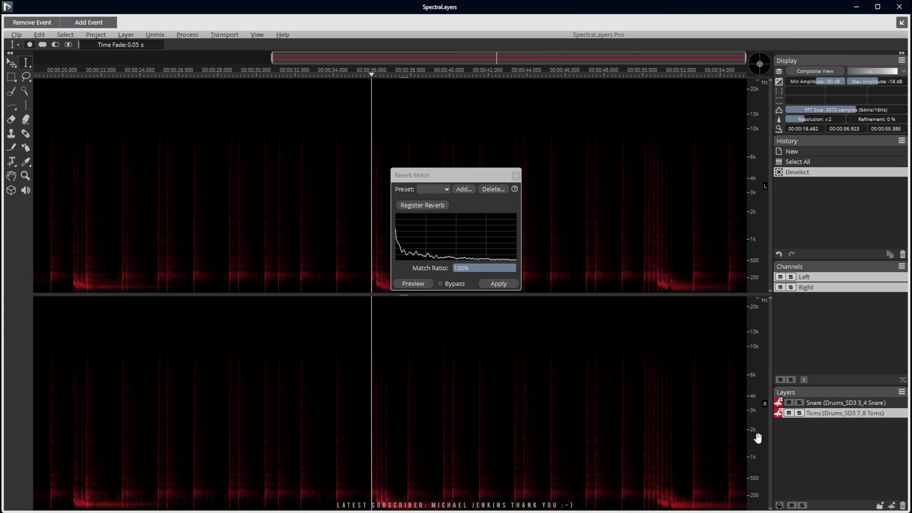
Mute the Snare layer, apply the registered Reverb Match to the Toms layer, and close its dialog
click(789, 403)
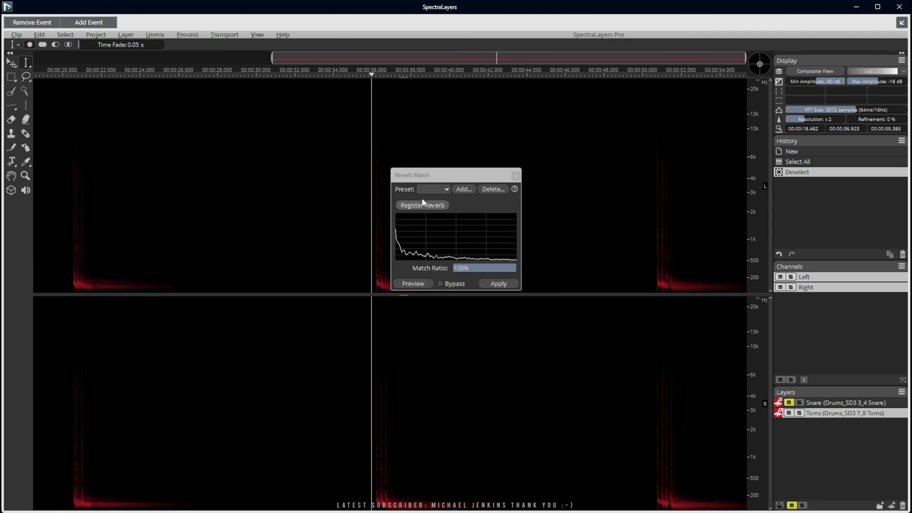
click(506, 287)
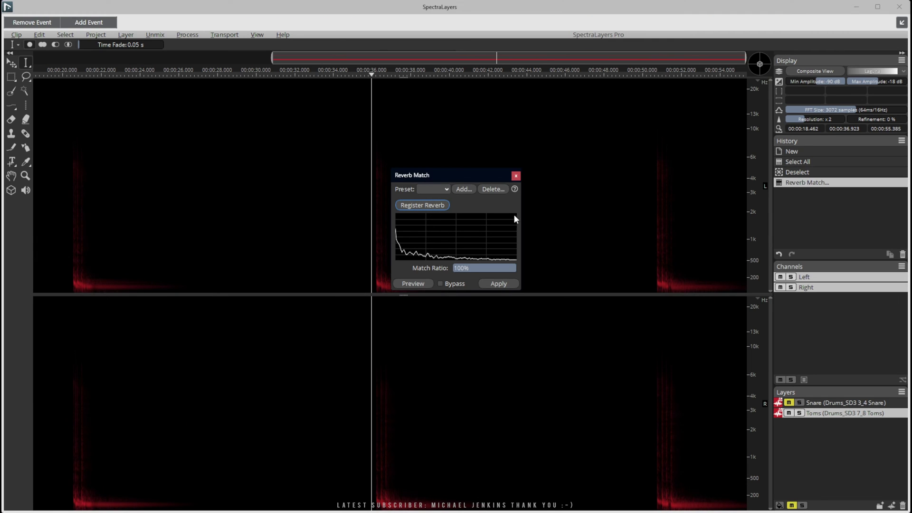
click(516, 177)
Audition the processed Toms layer at each of its fills, and close the SpectraLayers window
key(space)
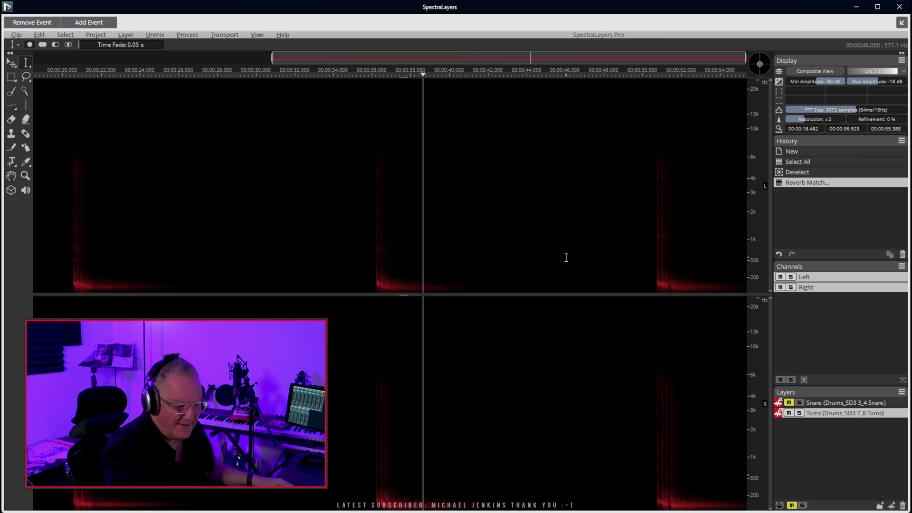
click(653, 275)
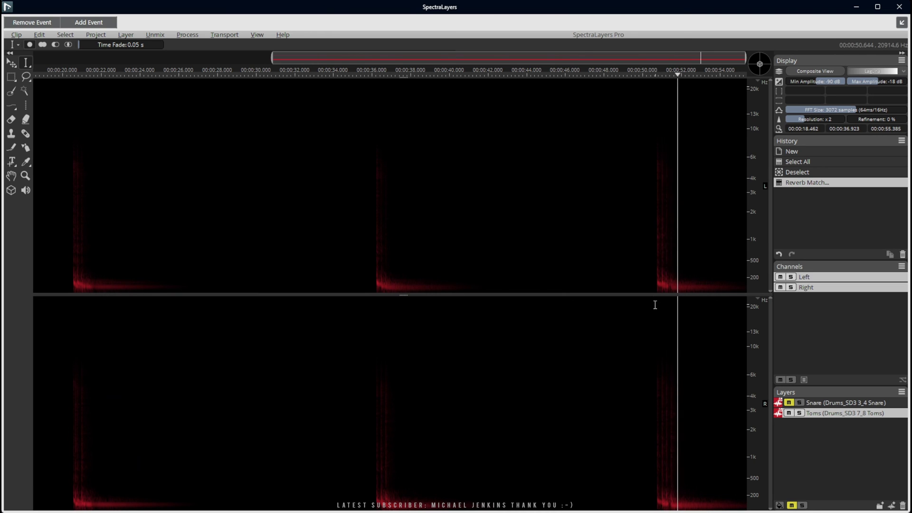
click(73, 272)
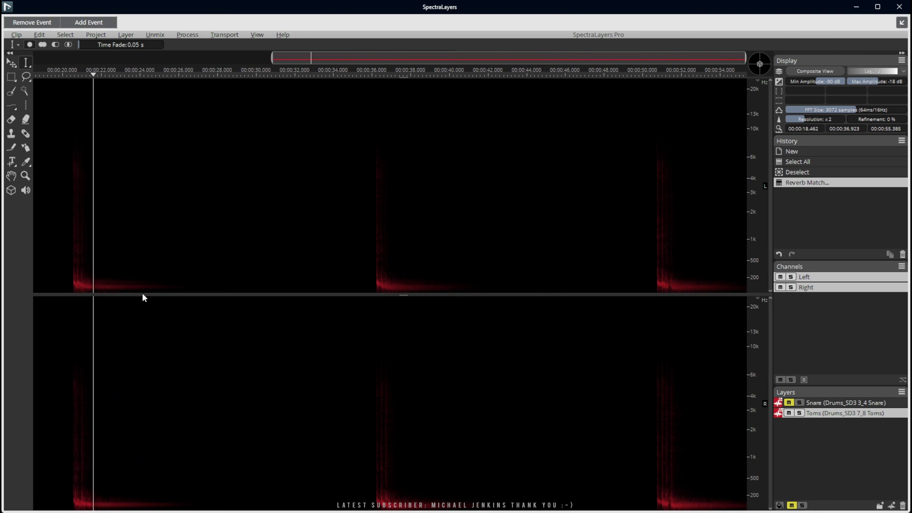
scroll(366, 278, down, 1)
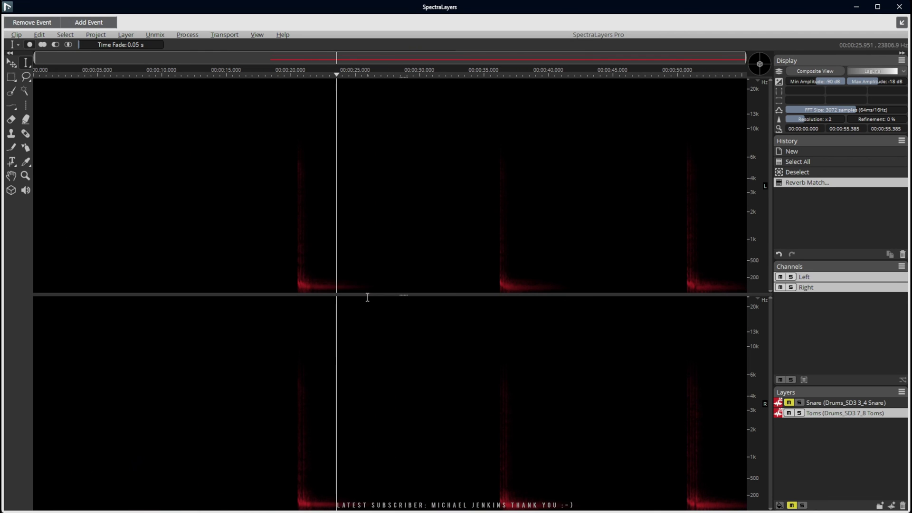
scroll(373, 301, up, 1)
scroll(381, 305, down, 1)
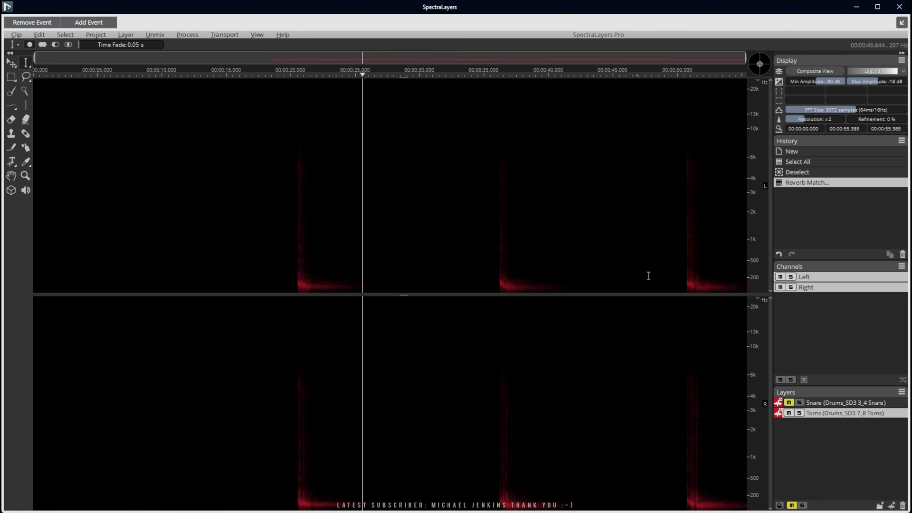
click(686, 271)
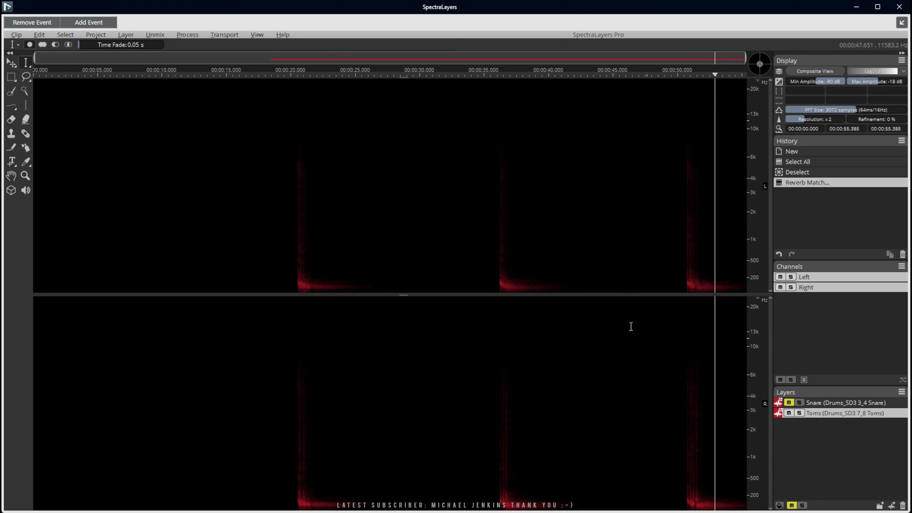
click(900, 6)
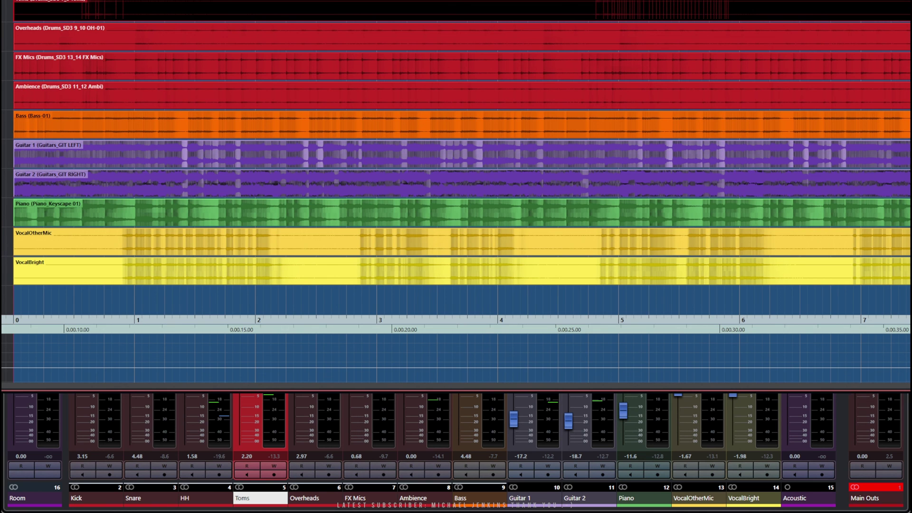
Make the SpectraLayers extension on the Toms event permanent, and play the soloed Toms track
click(81, 8)
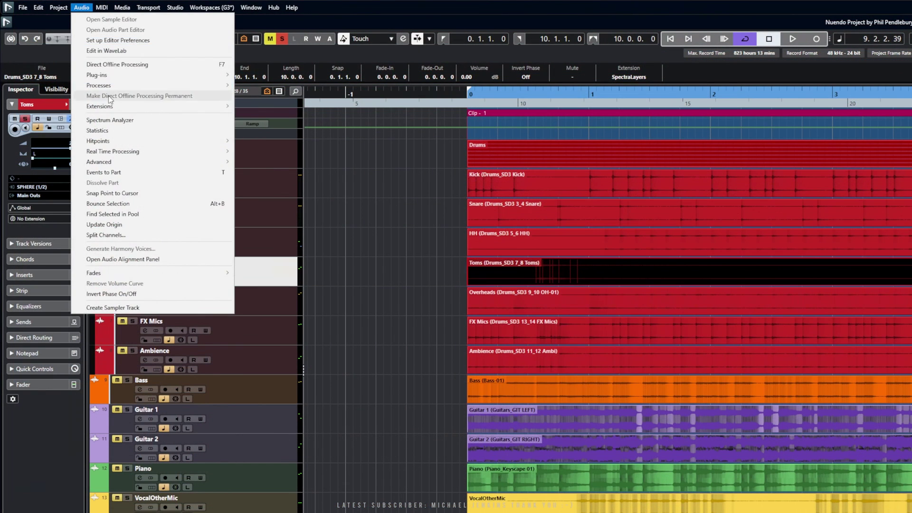
mouse_move(113, 107)
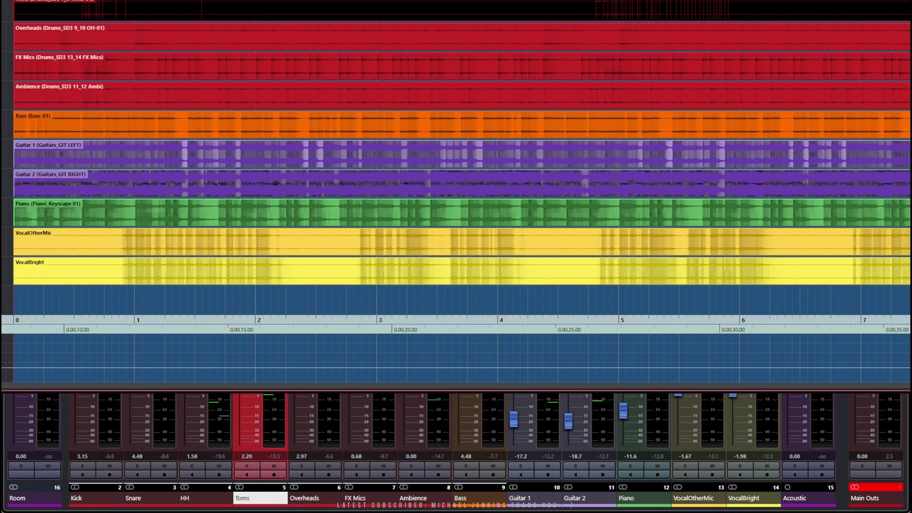
key(ctrl+shift+a)
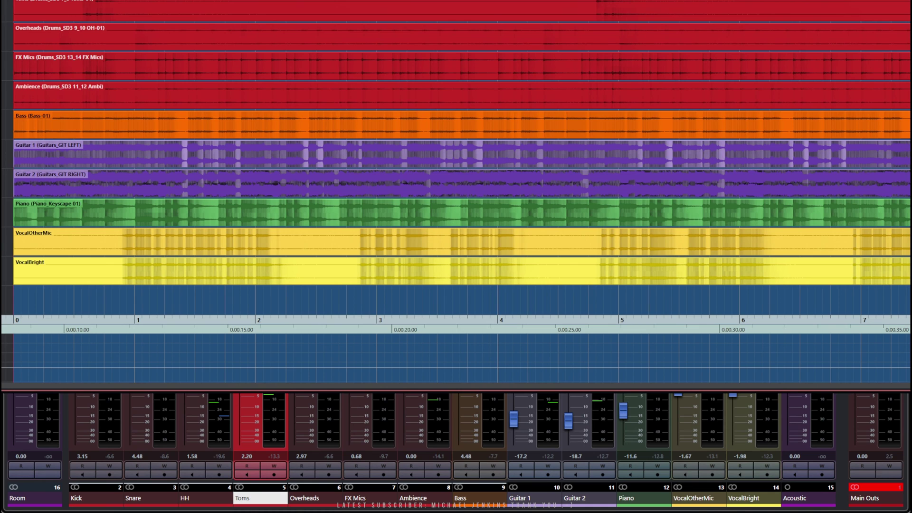
key(KP_1)
key(space)
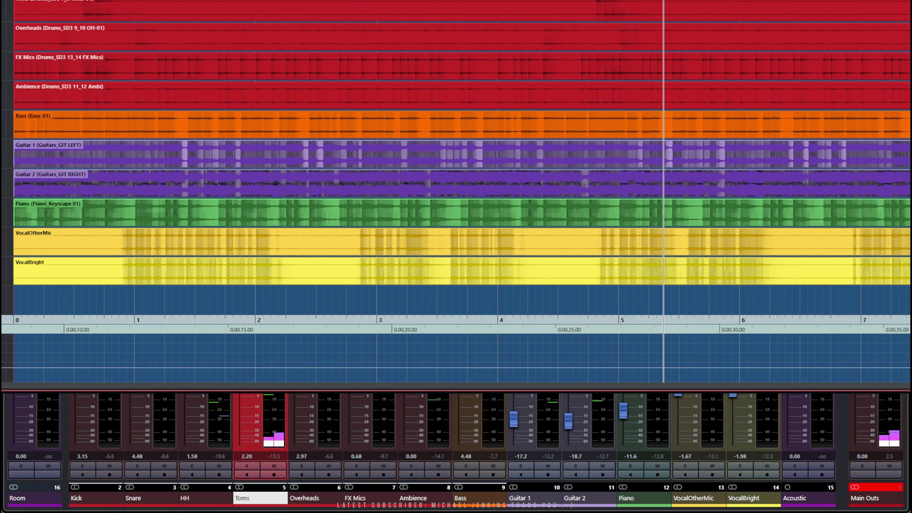
Select the Snare track, remove the SpectraLayers extension from its event, and clear the event selection and track solo
click(150, 498)
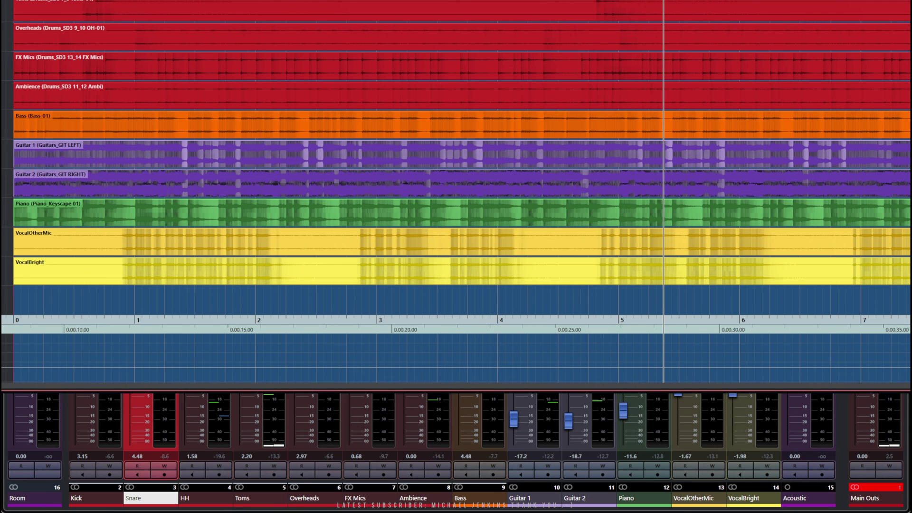
key(Home)
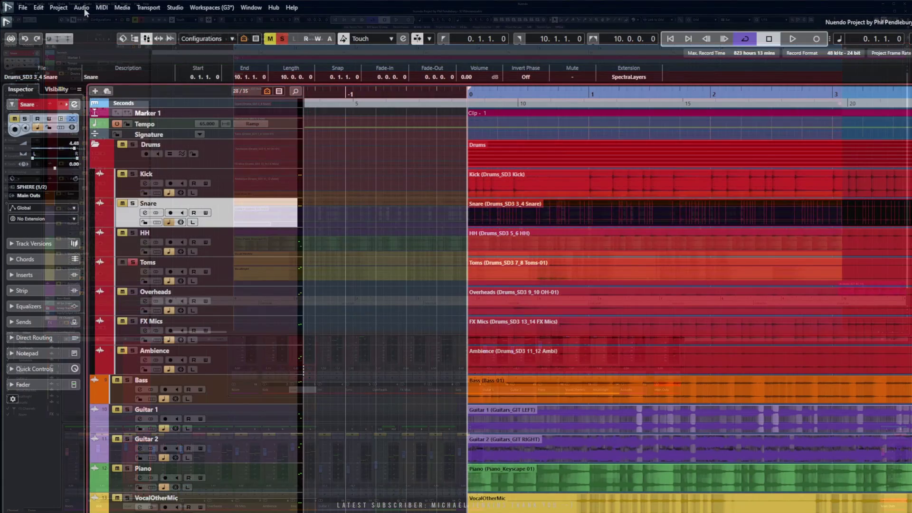
click(41, 4)
mouse_move(119, 106)
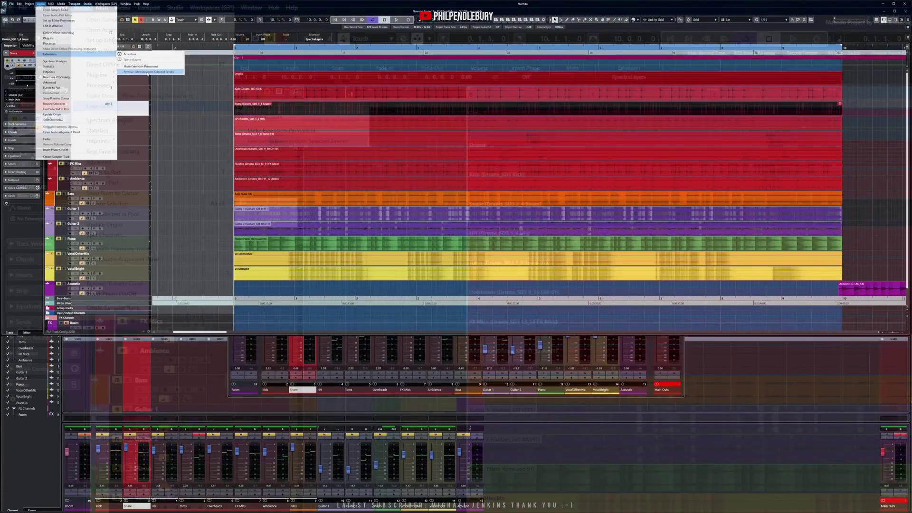
click(294, 141)
click(184, 127)
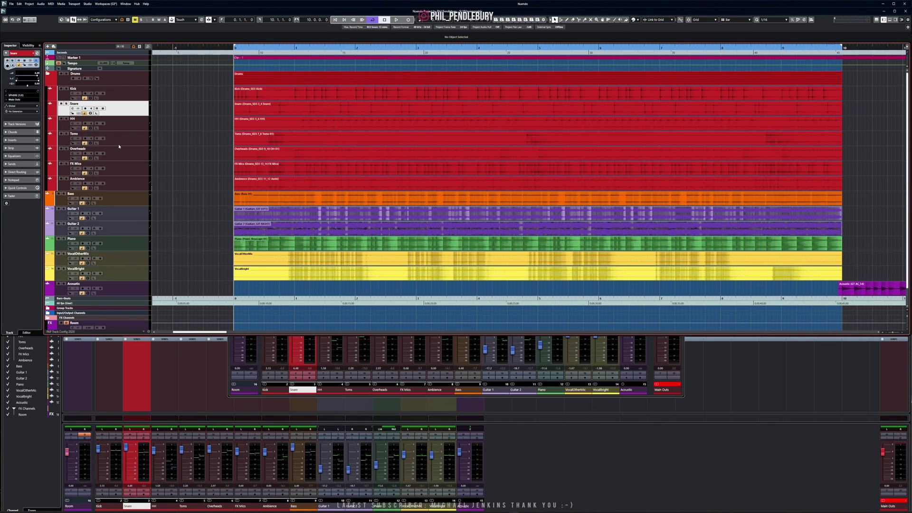
Solo the Drums folder, play the drum mix from the start, and show the MixConsole
click(67, 74)
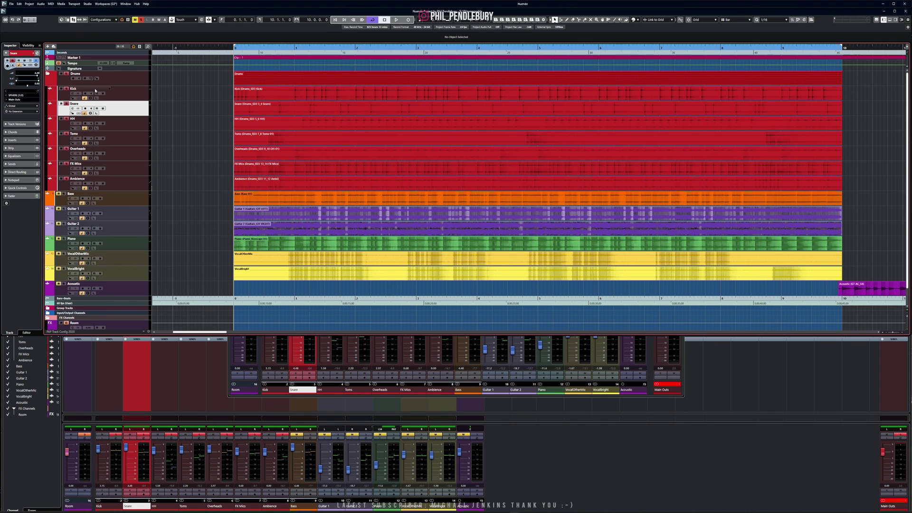
key(space)
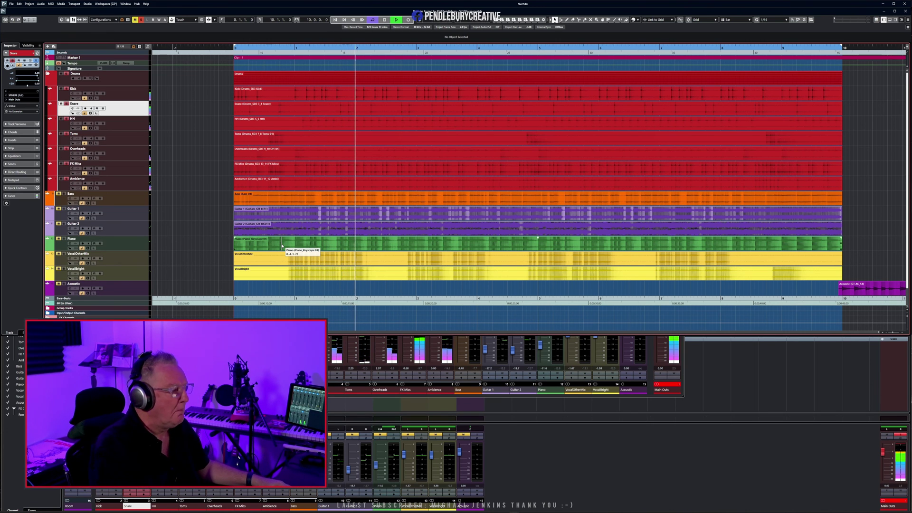
key(F3)
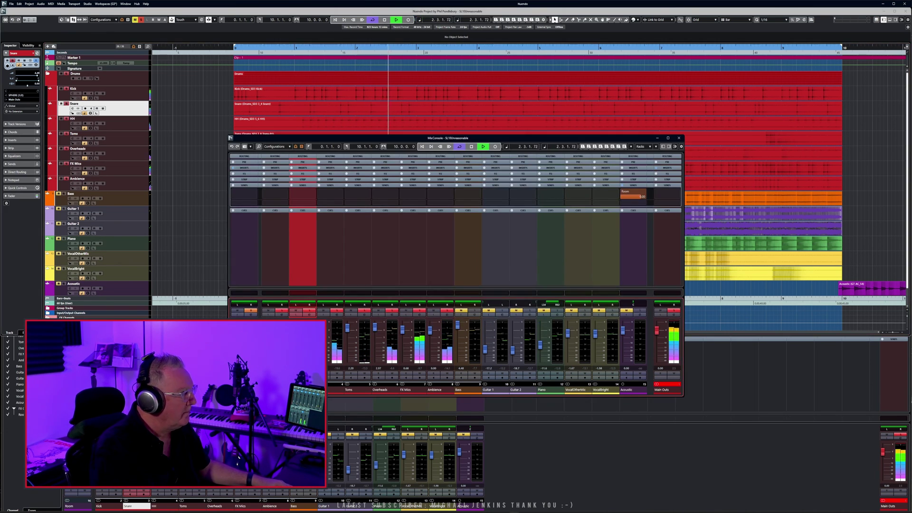
Audition the soloed drum mix around the tom fill near bar 5, and raise the Toms fader in the MixConsole
key(F3)
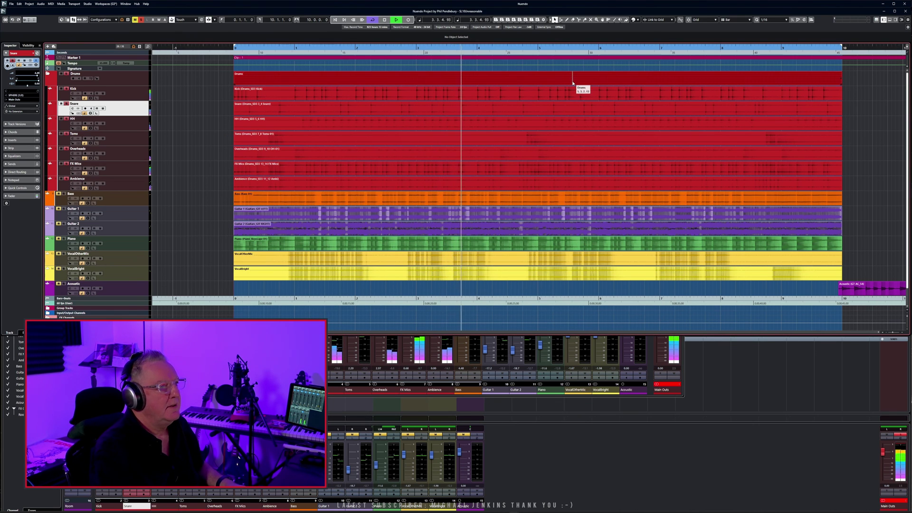
key(space)
click(521, 47)
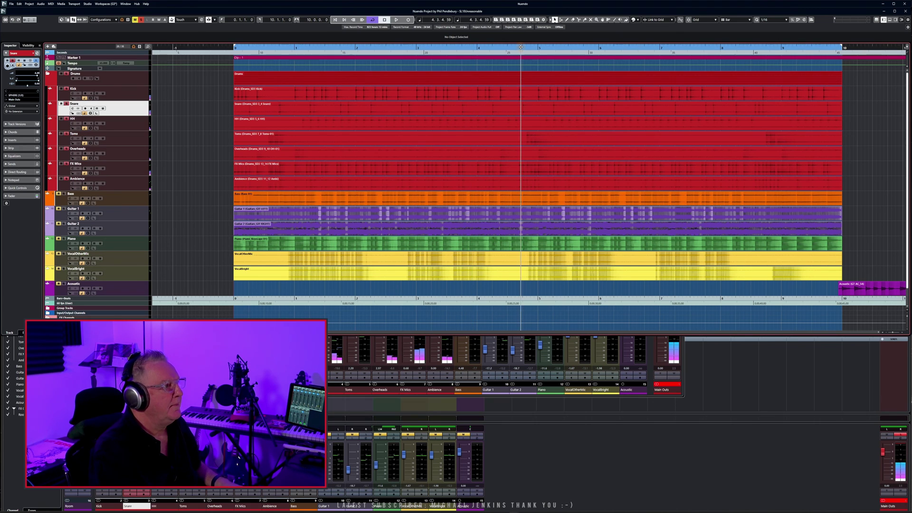
key(space)
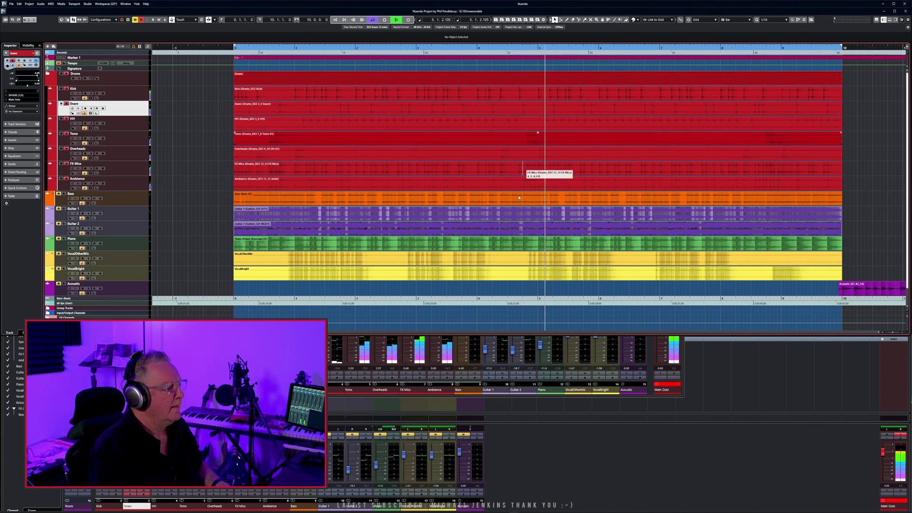
key(space)
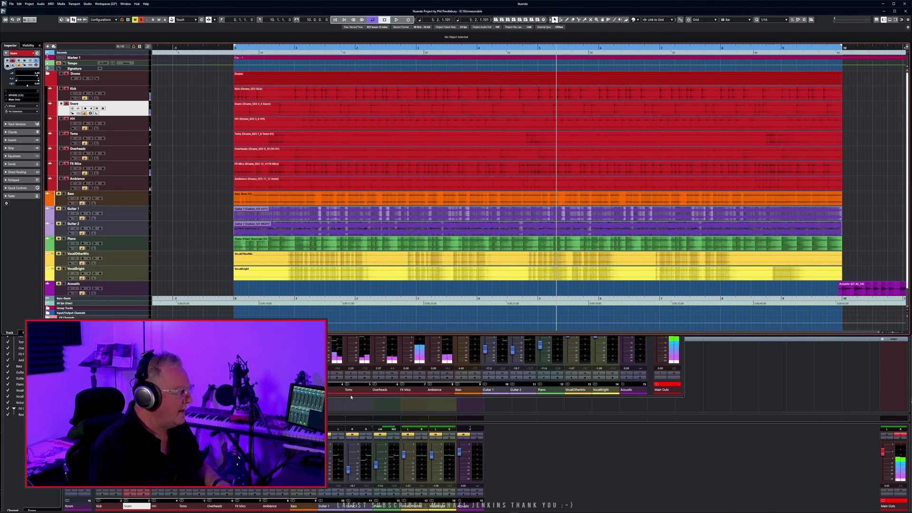
key(F3)
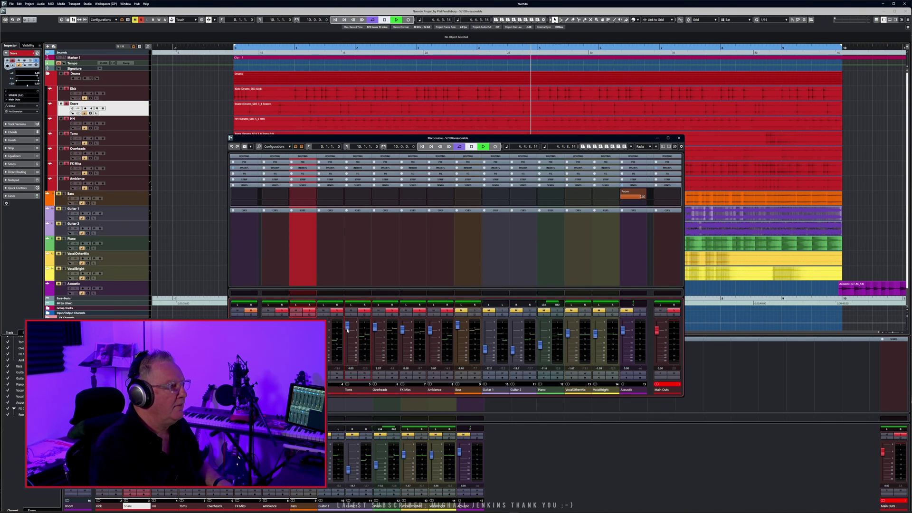
key(KP_Subtract)
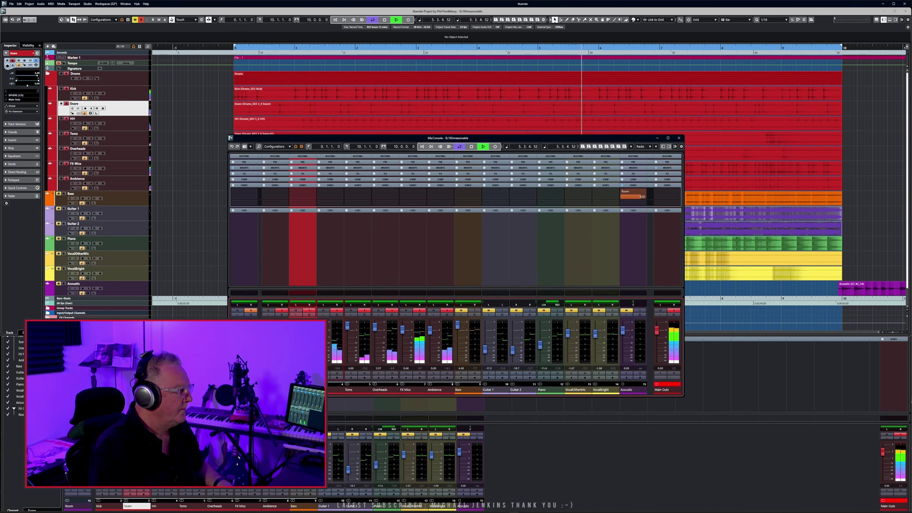
Equalize the HH channel by cutting its low frequencies and boosting its highs, close the channel settings, and stop playback
click(333, 316)
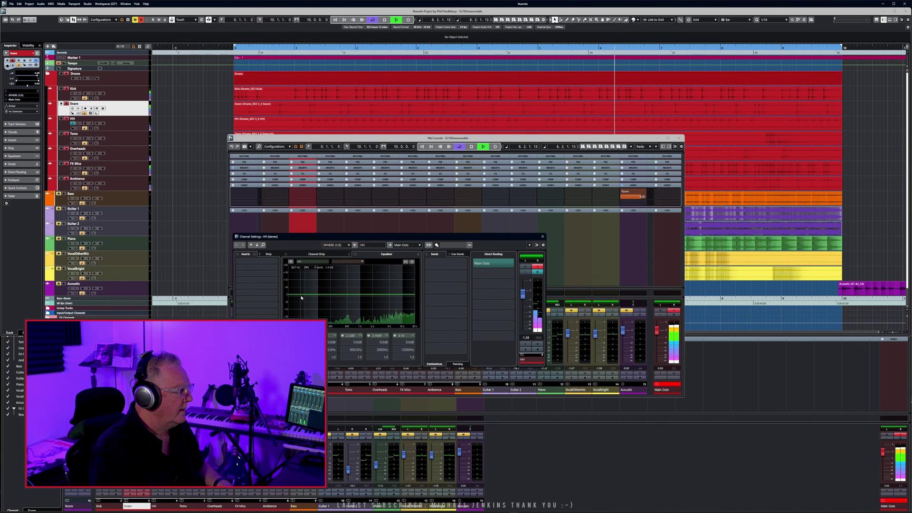
drag(343, 319, 361, 324)
drag(397, 289, 393, 288)
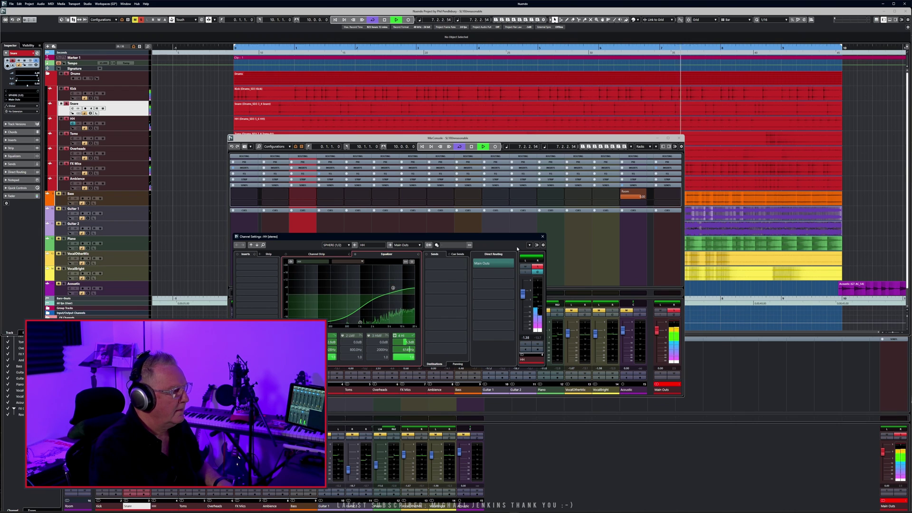
click(542, 237)
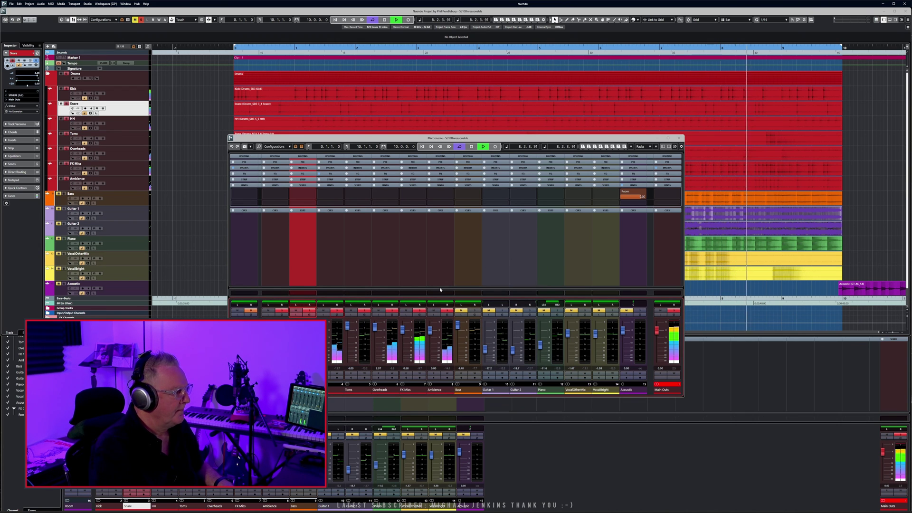
key(space)
Solo the Bass along with the drums, play from the start, and lower the Bass fader to balance it
click(474, 312)
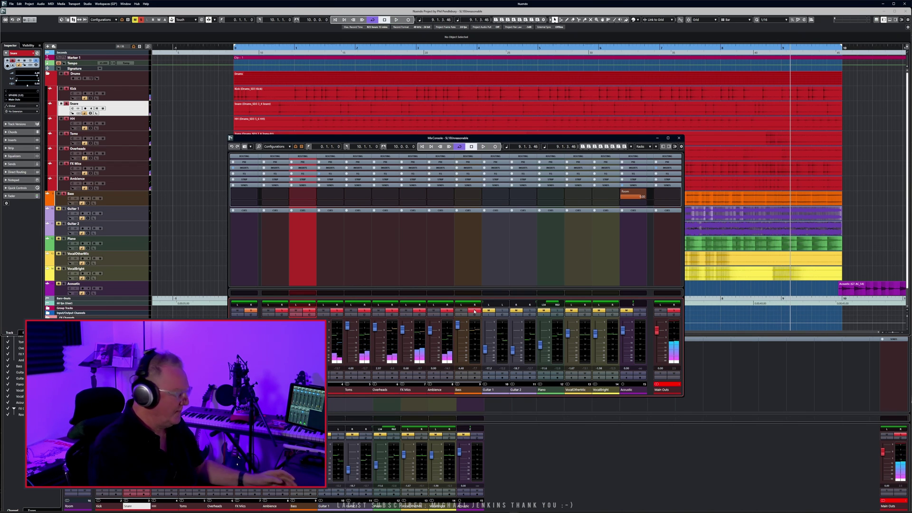
key(Home)
key(space)
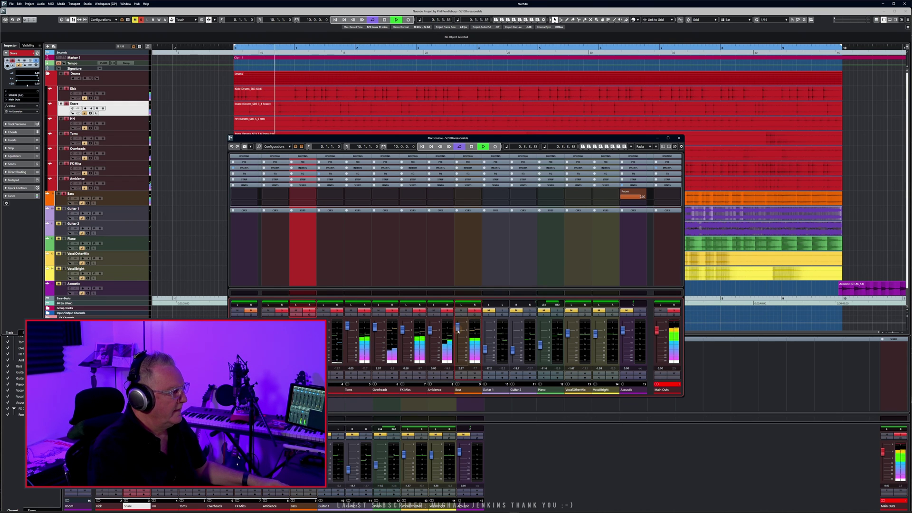
drag(458, 329, 458, 331)
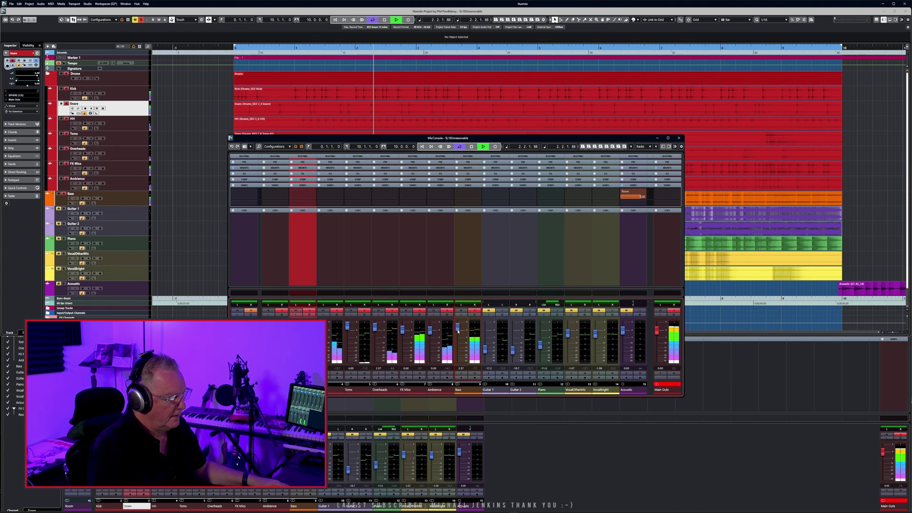
key(space)
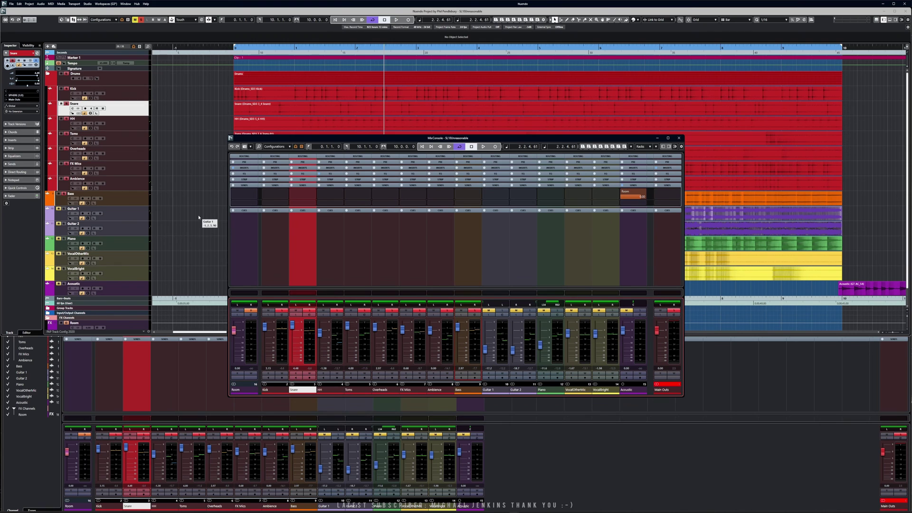
Clear the Drums and Bass solos, solo Guitar 1 and Guitar 2, and play them with the MixConsole shown
click(68, 75)
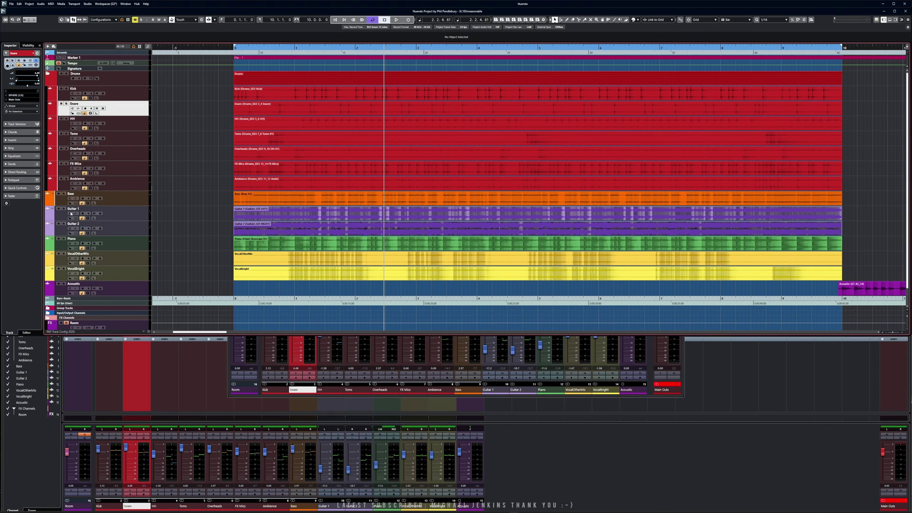
click(64, 209)
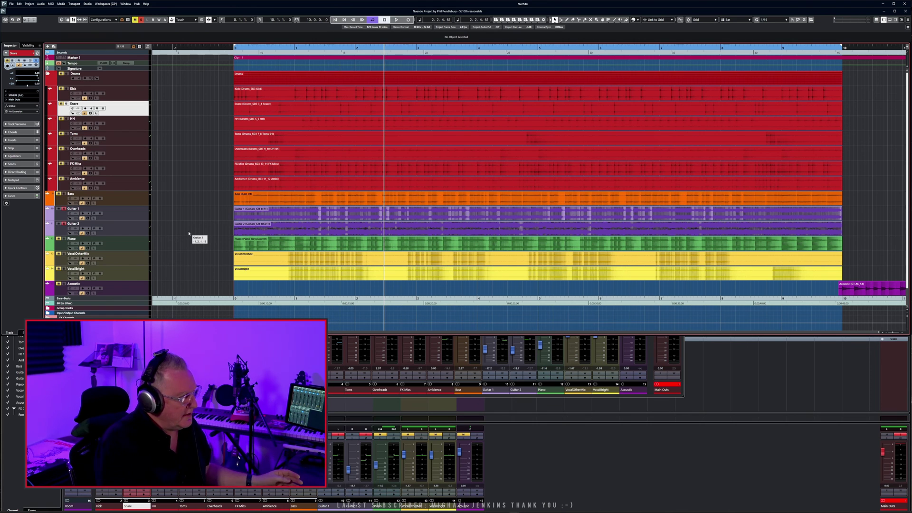
key(space)
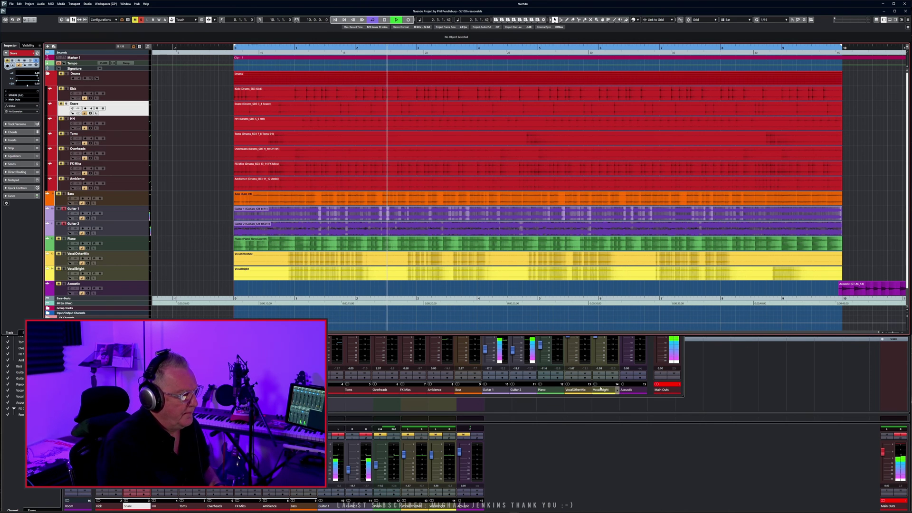
key(F3)
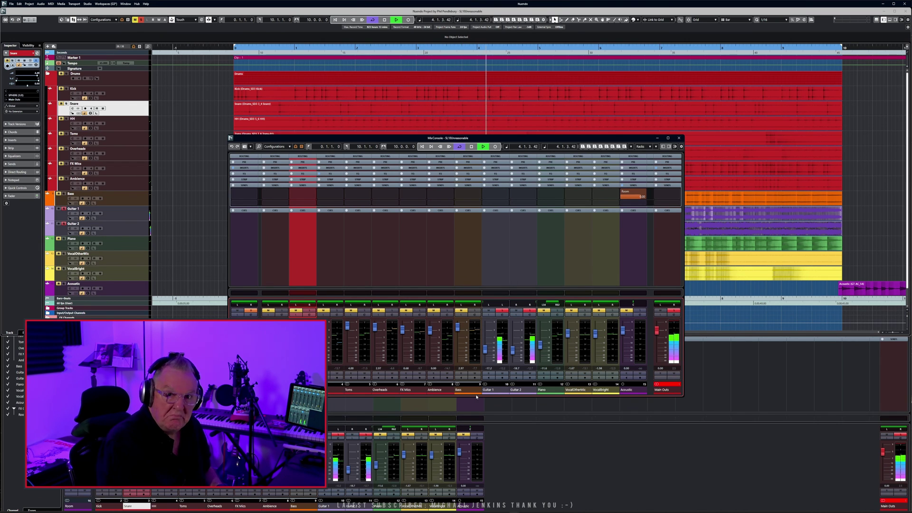
key(space)
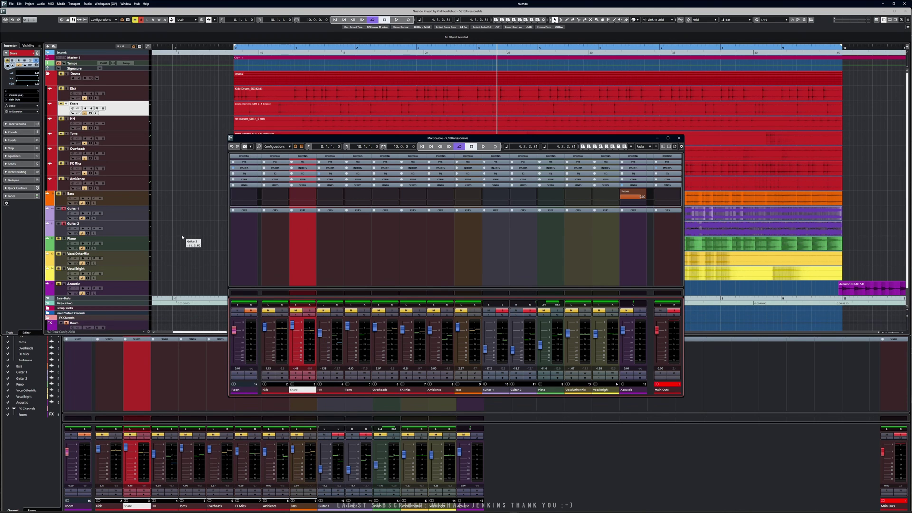
Select the Guitar 1 track and its event, solo only Guitar 1, and play it from the start while watching its MixConsole meter
click(126, 214)
click(286, 218)
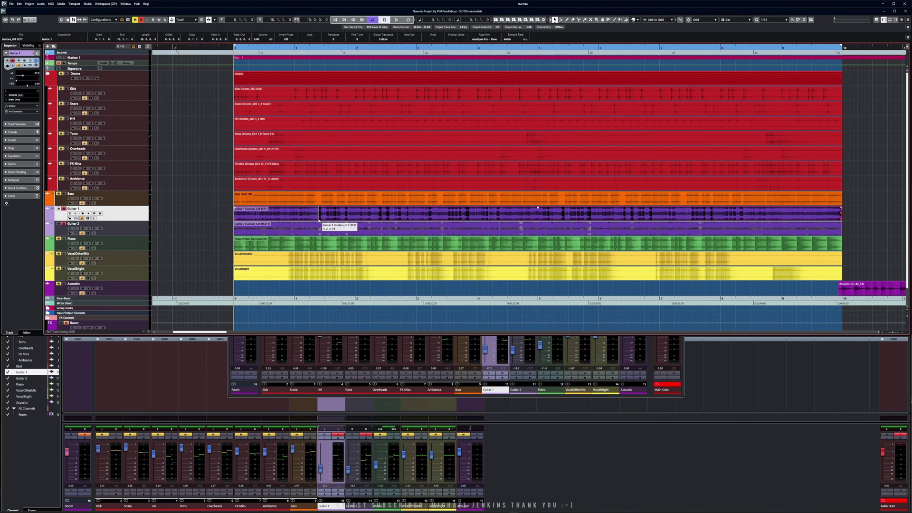
key(space)
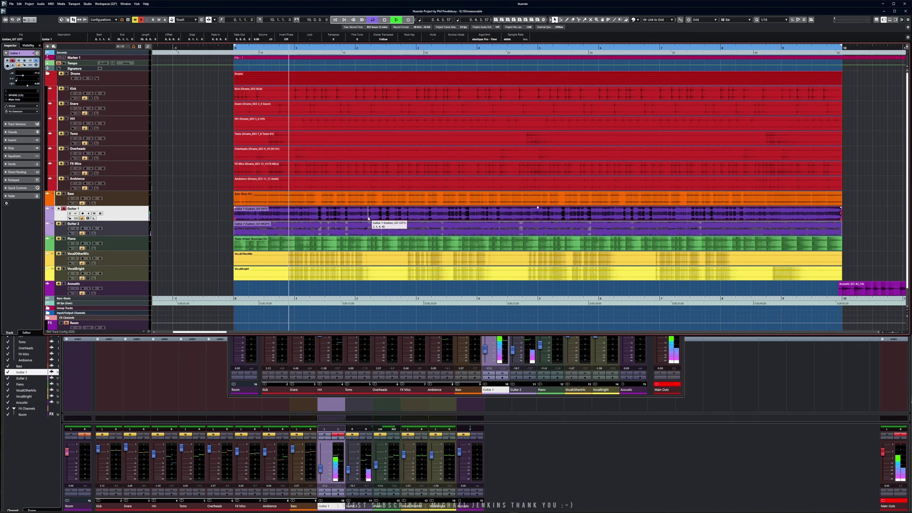
key(space)
click(474, 396)
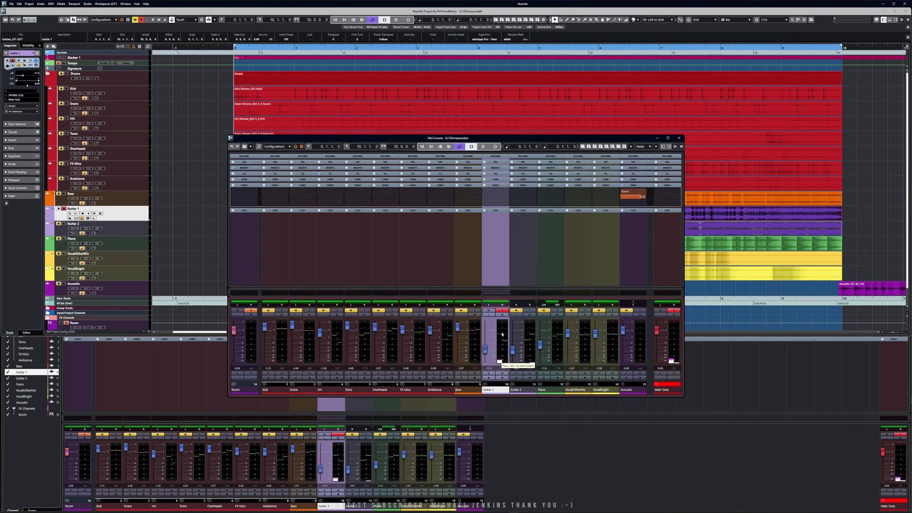
key(space)
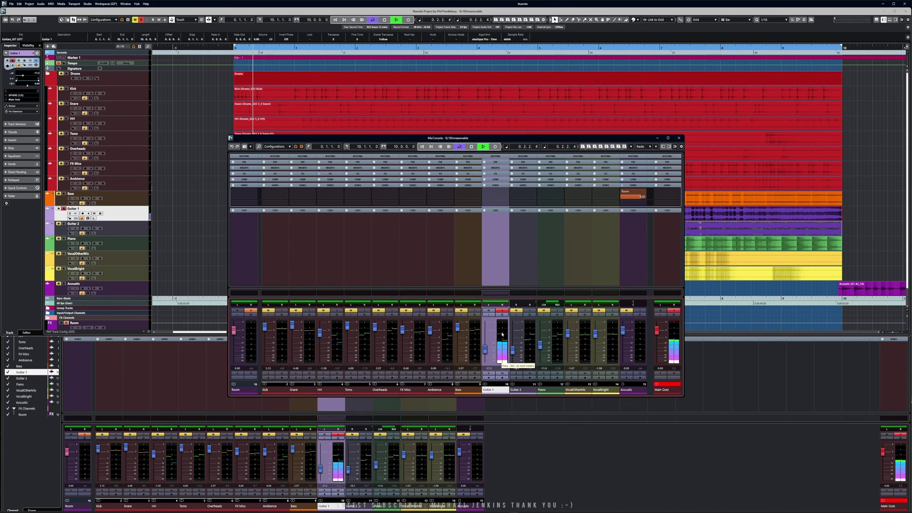
key(space)
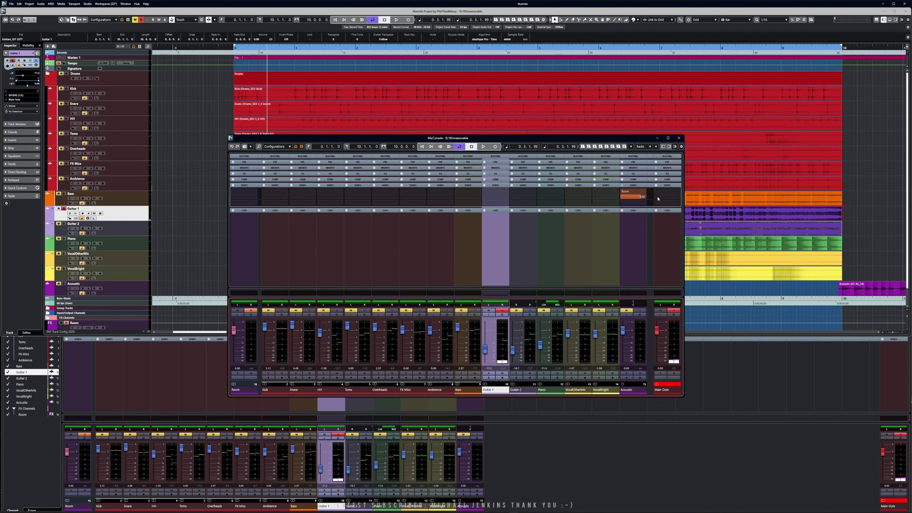
Try to apply the SpectraLayers extension to the Guitar 1 event, and reselect that event
click(40, 4)
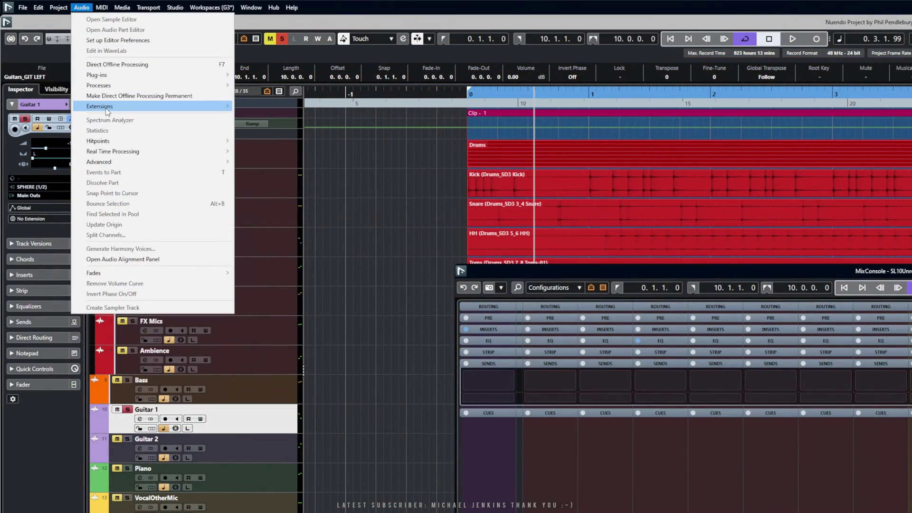
mouse_move(53, 55)
click(263, 117)
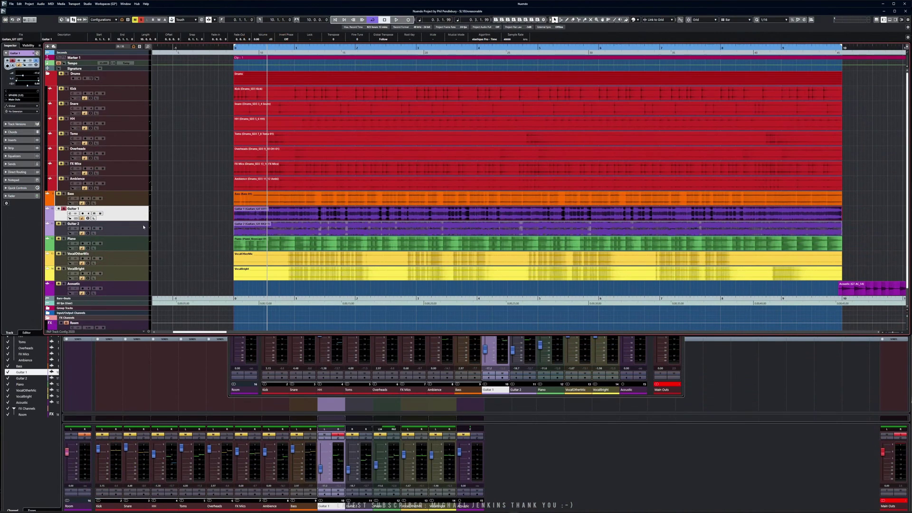
click(270, 227)
click(279, 214)
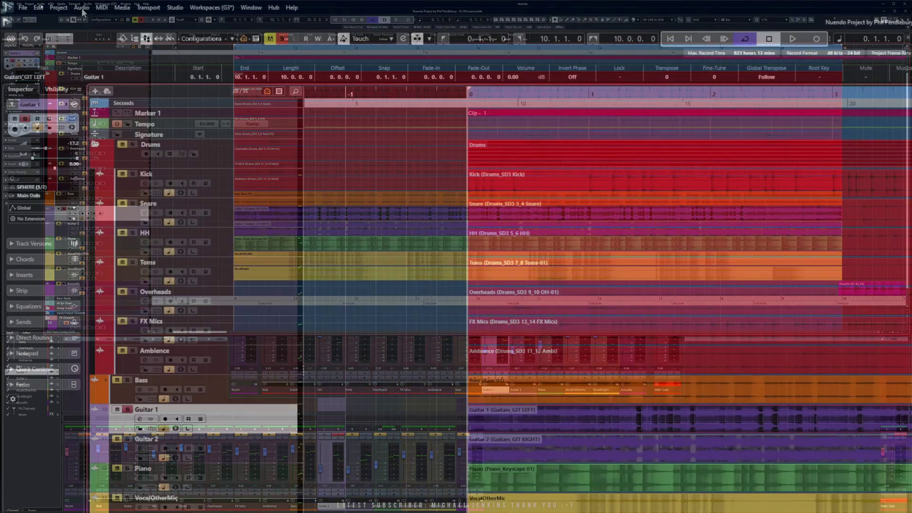
Open the Guitar 1 audio event in the SpectraLayers extension
click(41, 4)
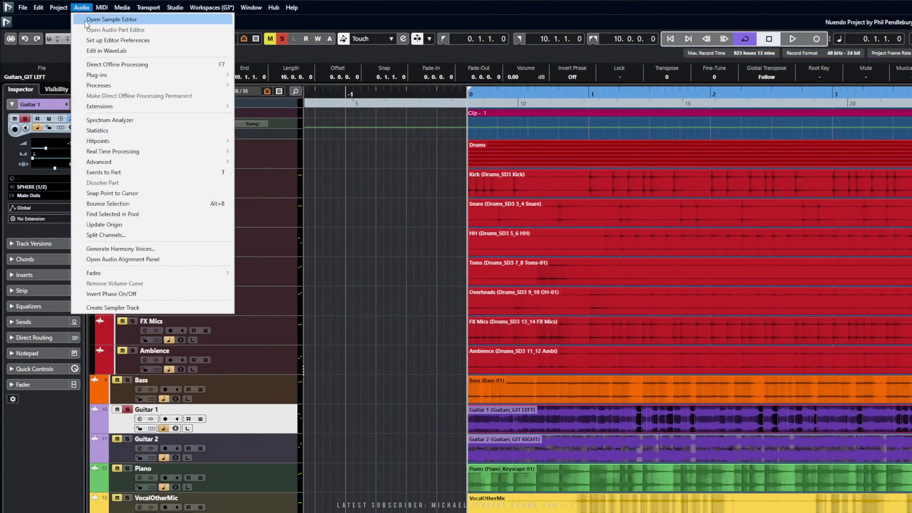
mouse_move(108, 110)
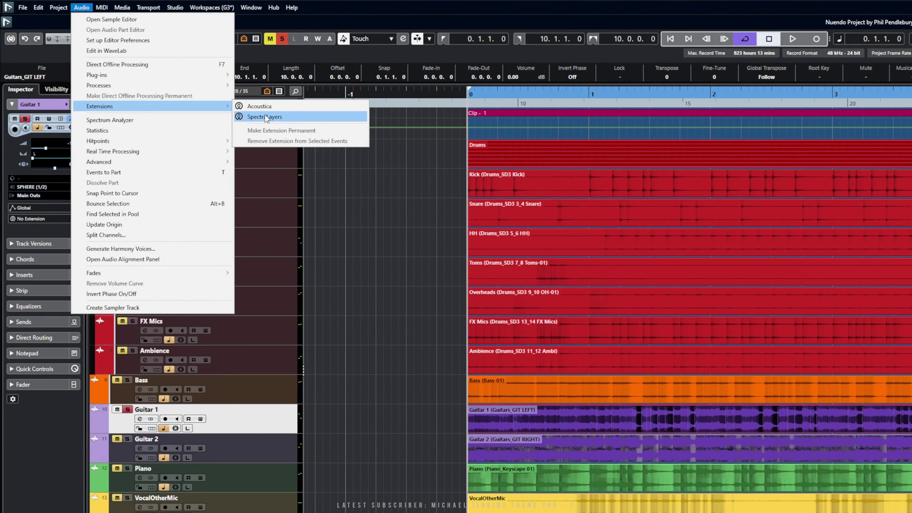
click(261, 116)
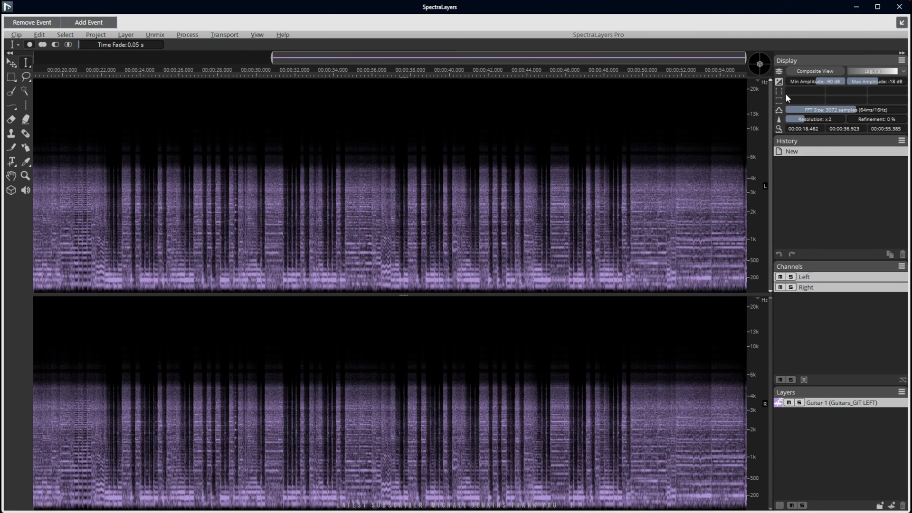
mouse_move(760, 65)
mouse_down()
mouse_move(752, 57)
mouse_move(760, 65)
mouse_up()
double_click(759, 64)
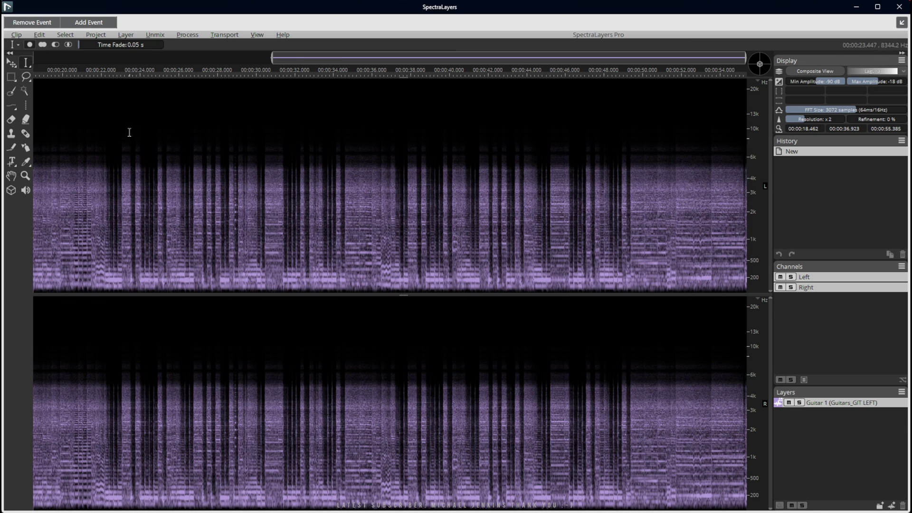
Unmix the Guitar 1 layer into its components, Tonal, Transient and Noise, in Non-destructive mode with Tonal as the preview
click(157, 36)
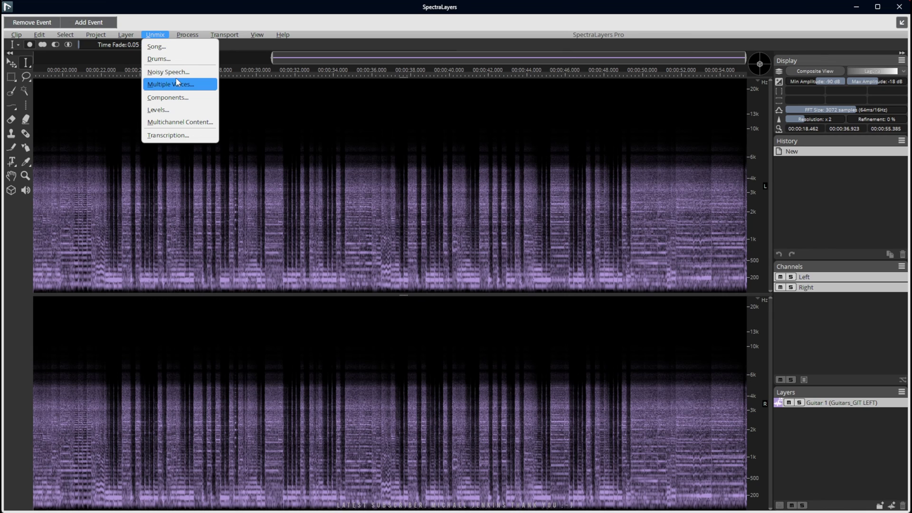
mouse_move(180, 34)
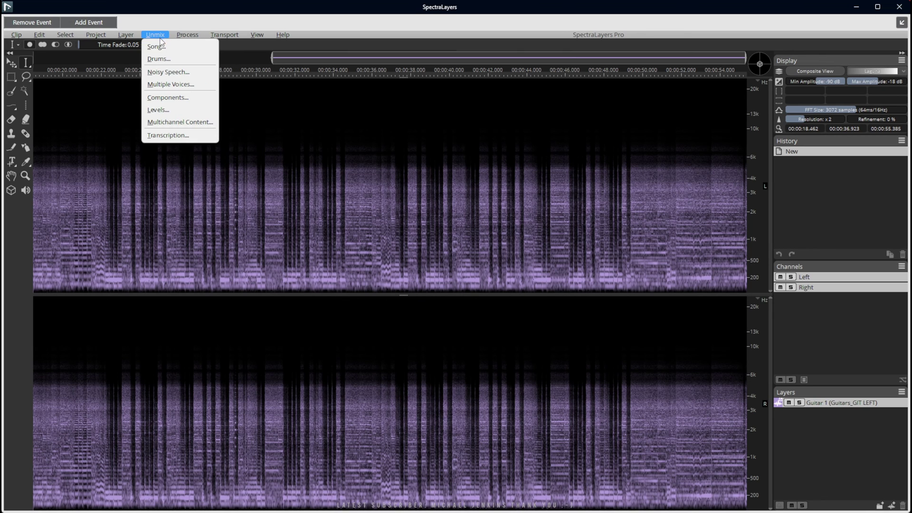
click(166, 98)
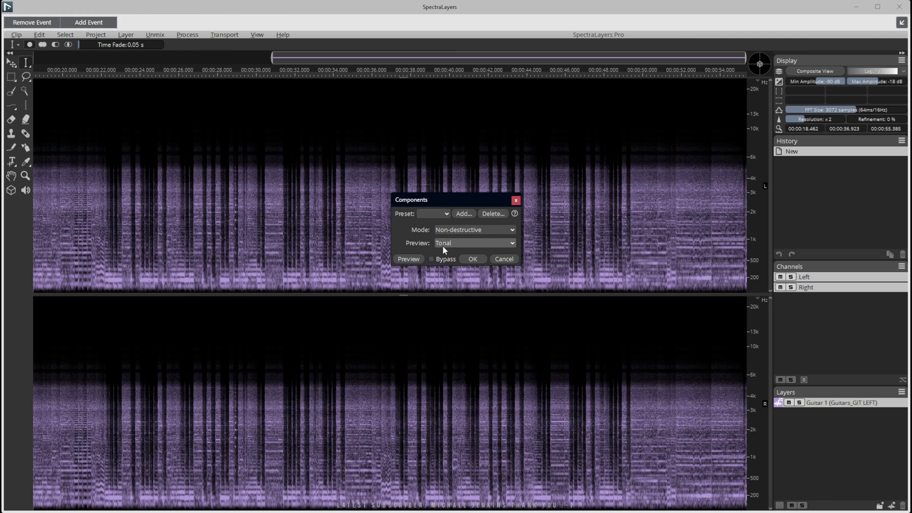
click(451, 245)
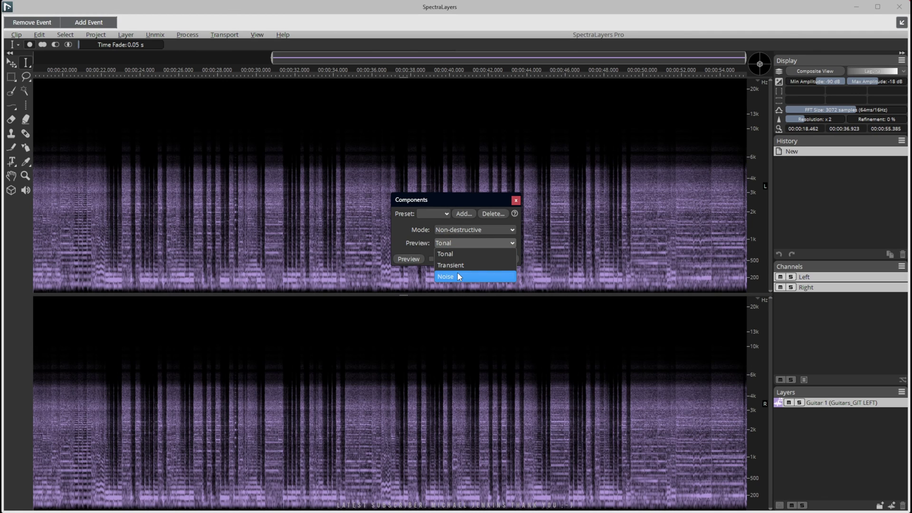
click(419, 242)
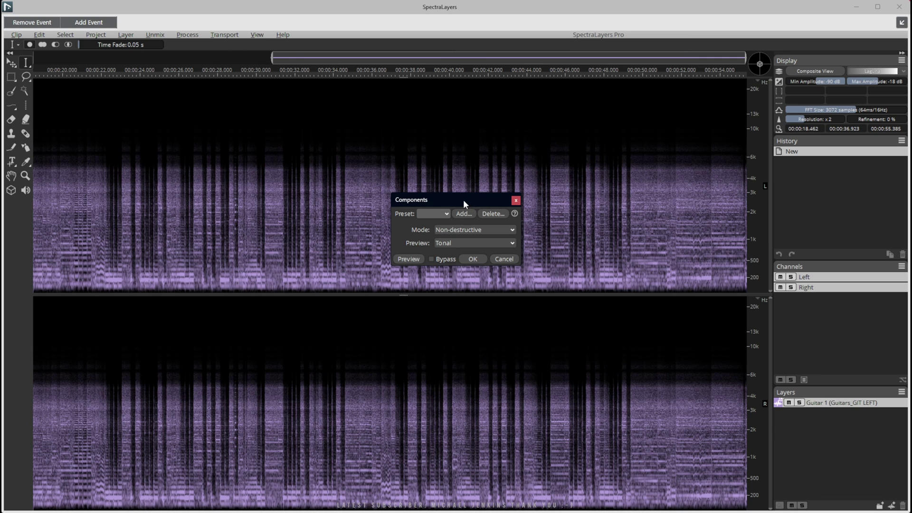
click(473, 259)
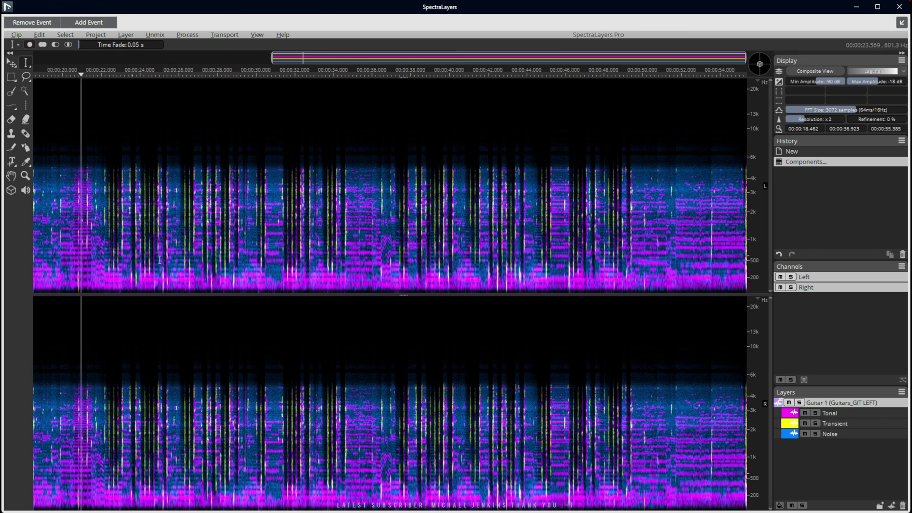
Audition the Tonal layer and the Transient layer each in solo, and then both together
click(816, 413)
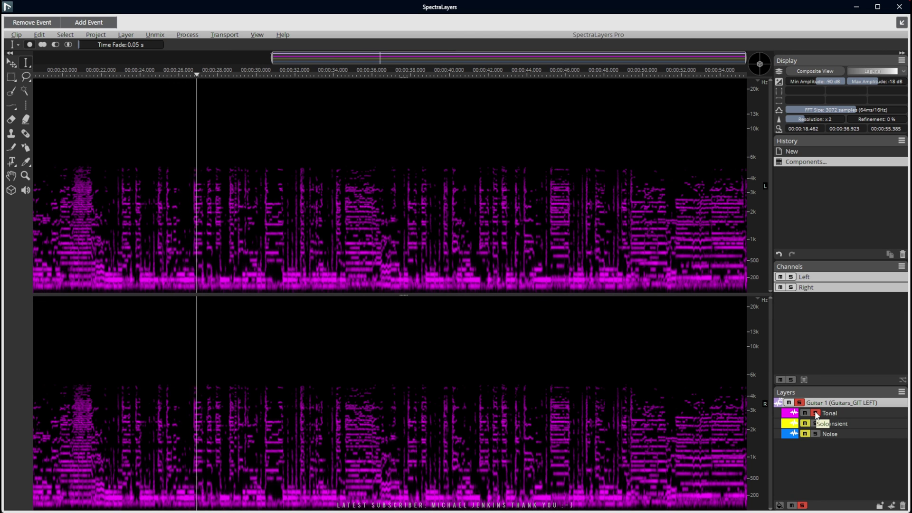
click(816, 413)
click(816, 423)
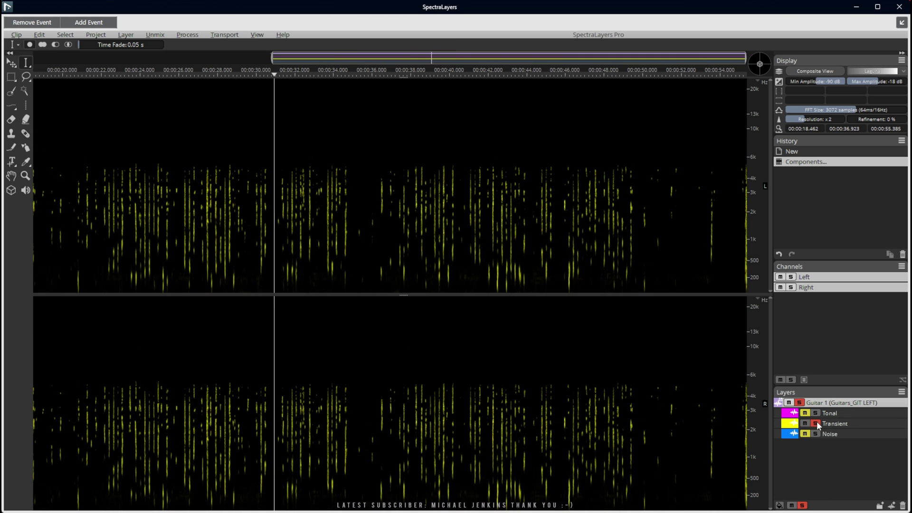
click(816, 414)
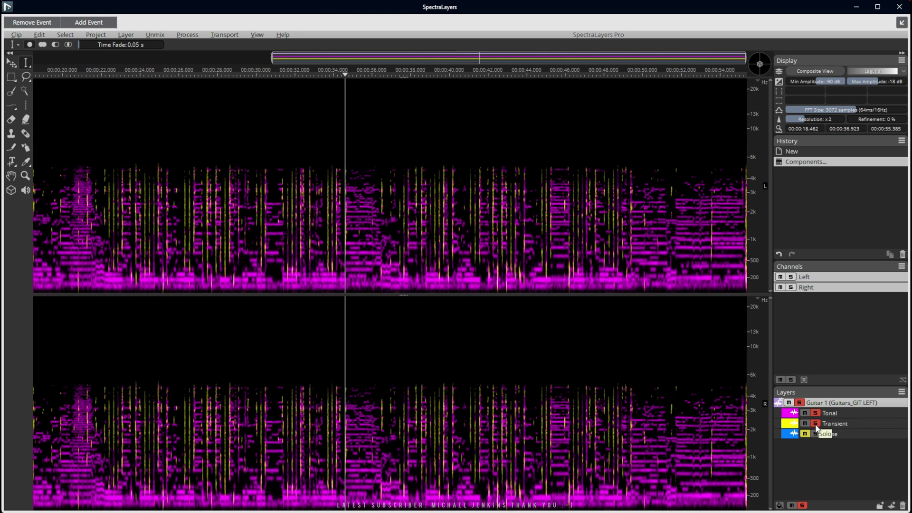
Add the Noise layer to the soloed Tonal and Transient layers and exclude it again to compare the sound
click(815, 433)
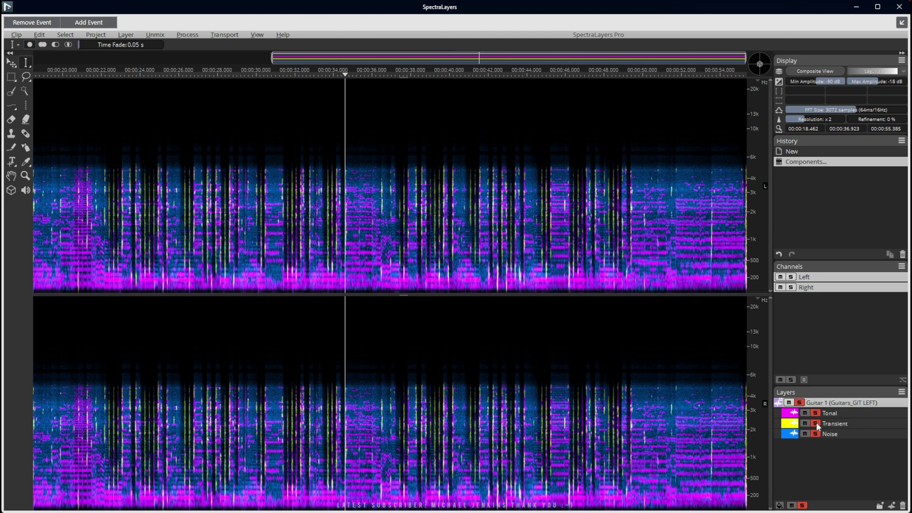
click(814, 433)
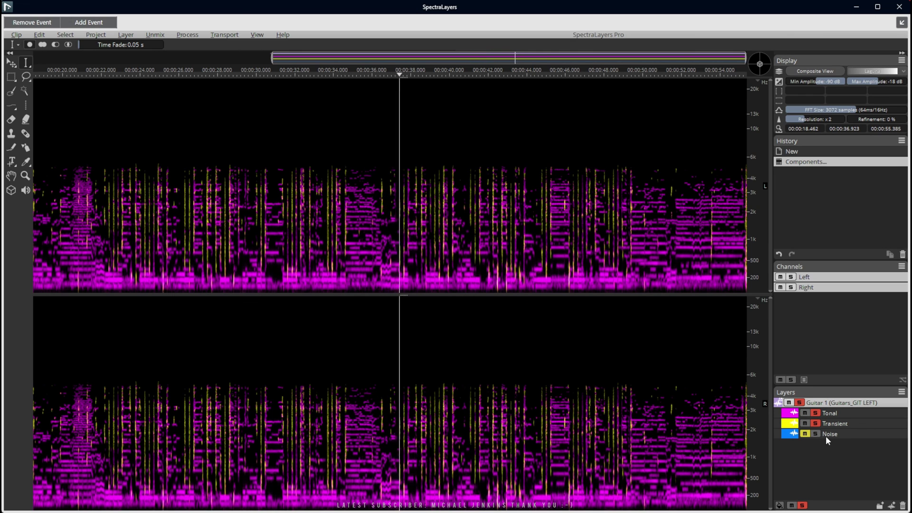
right_click(830, 434)
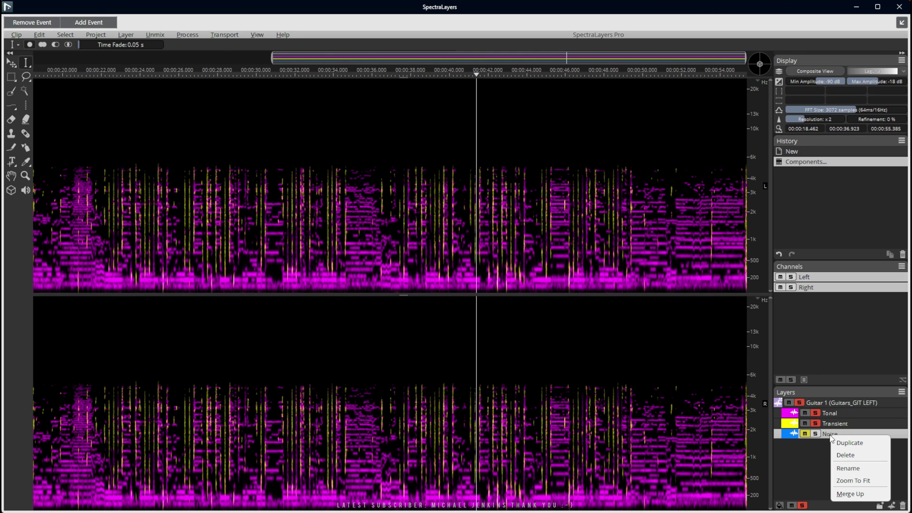
click(804, 459)
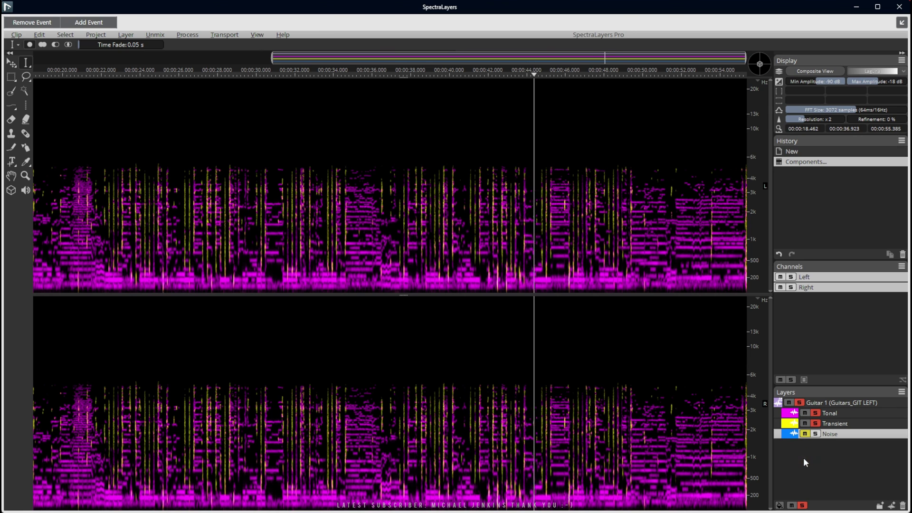
Switch the Noise layer in and out of the mix, and audition it alone in solo
click(815, 434)
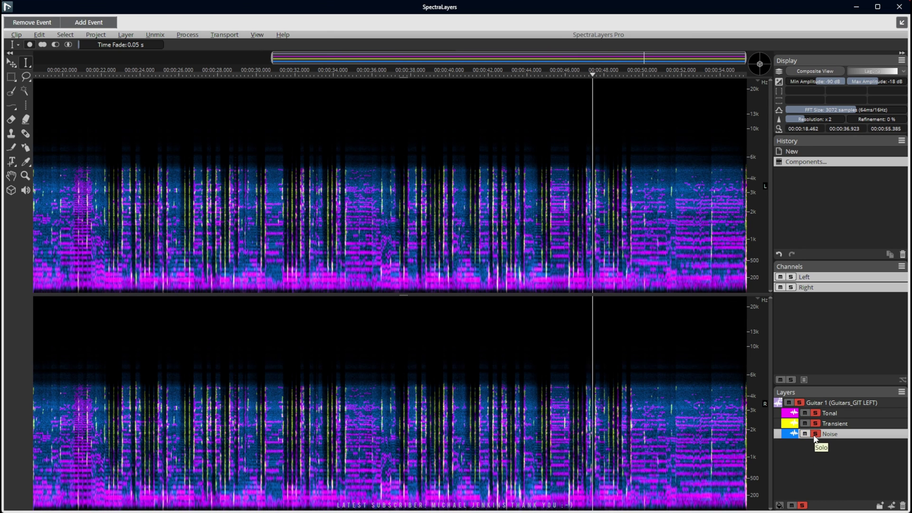
click(805, 434)
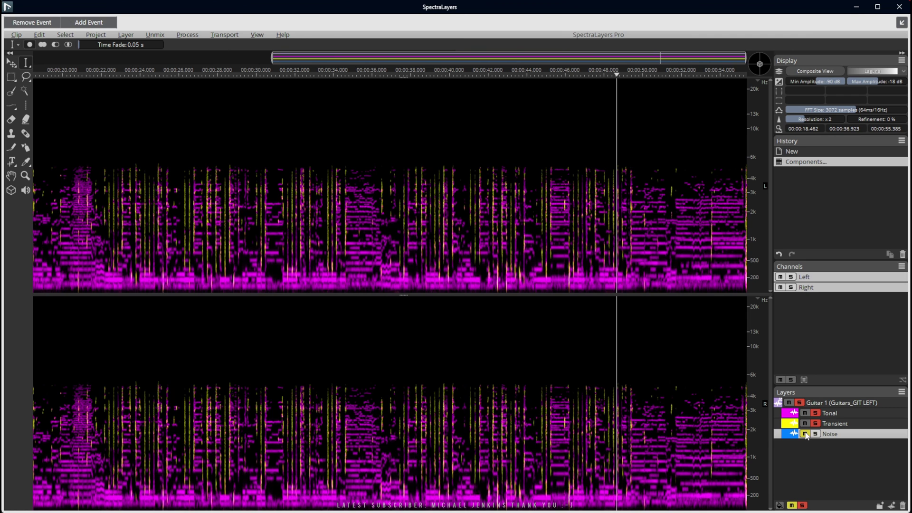
click(805, 434)
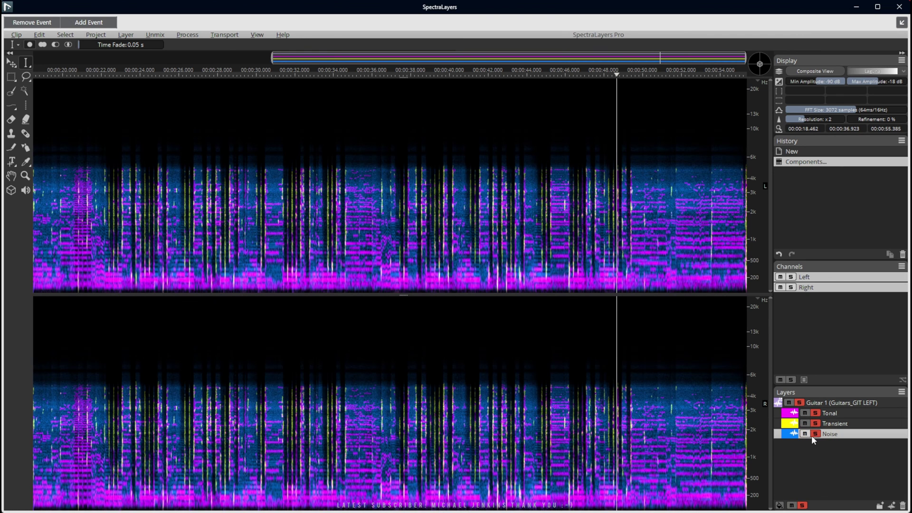
click(815, 434)
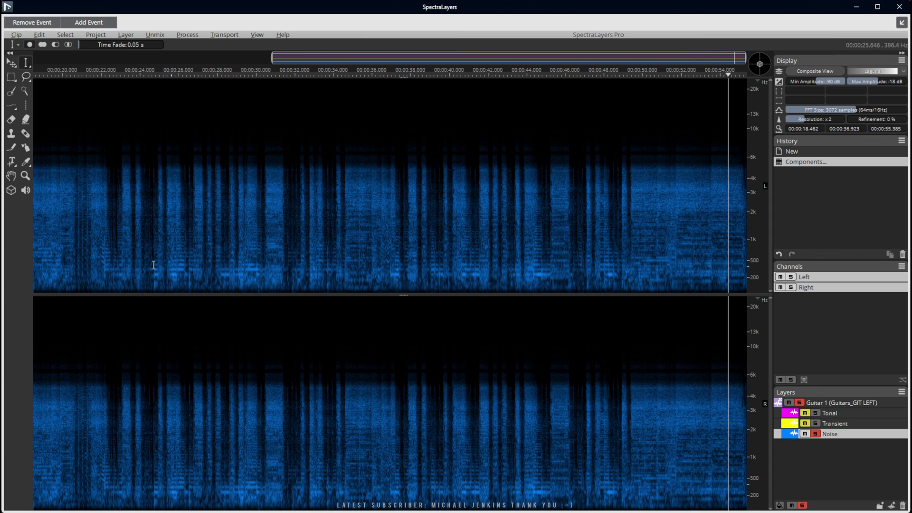
click(105, 266)
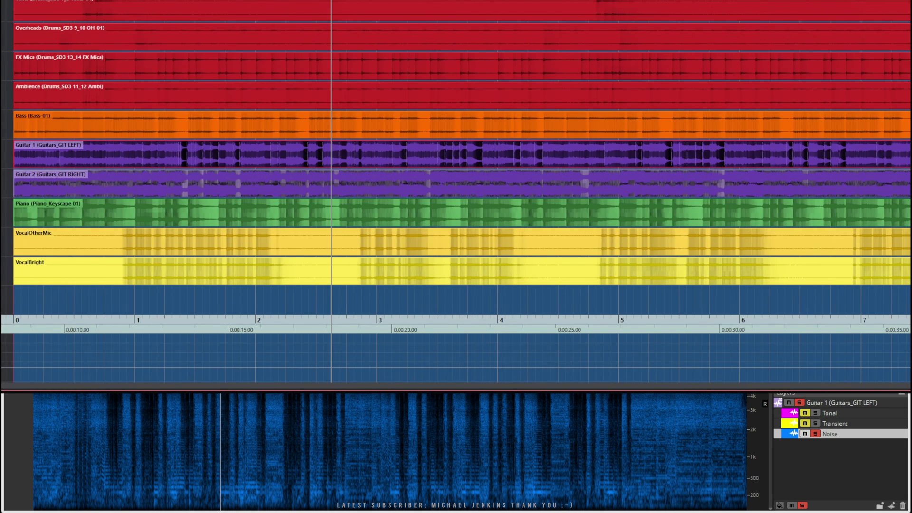
Duplicate the Guitar 1 track and remove the copy's Guitars_GIT LEFT layer from SpectraLayers
key(ctrl+d)
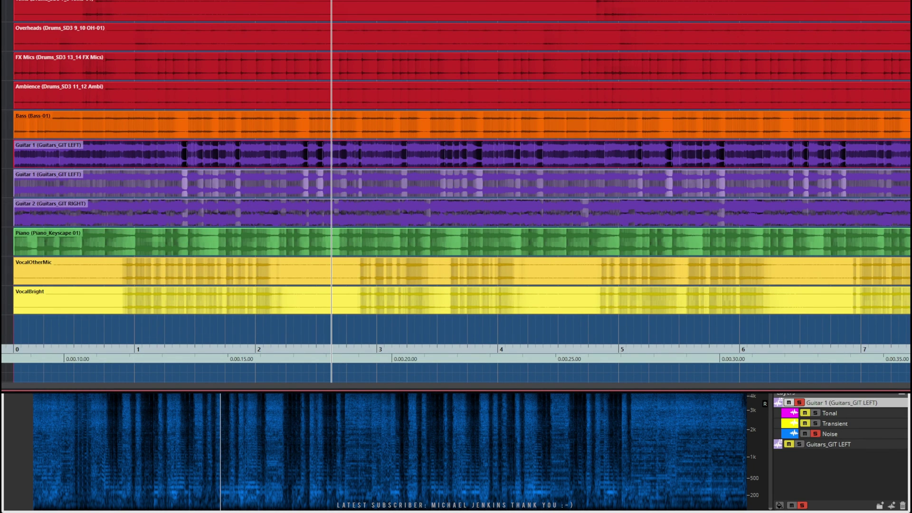
click(73, 197)
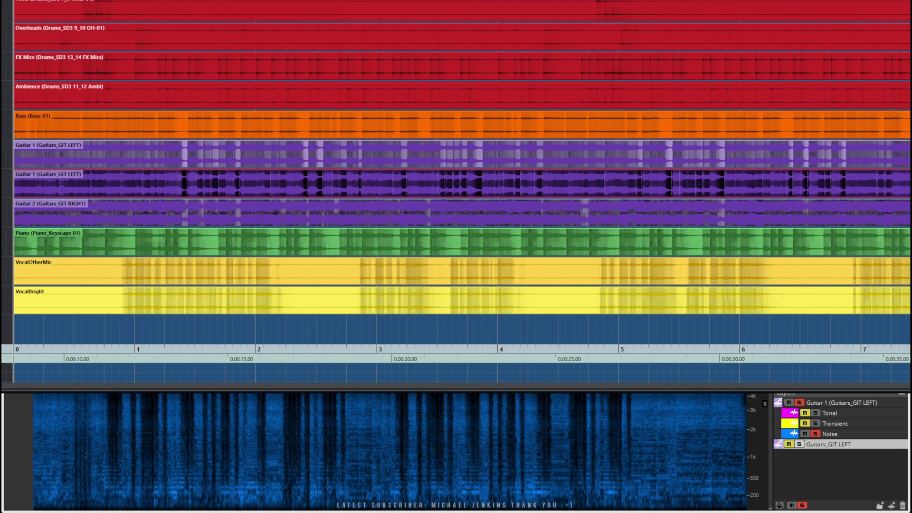
key(Delete)
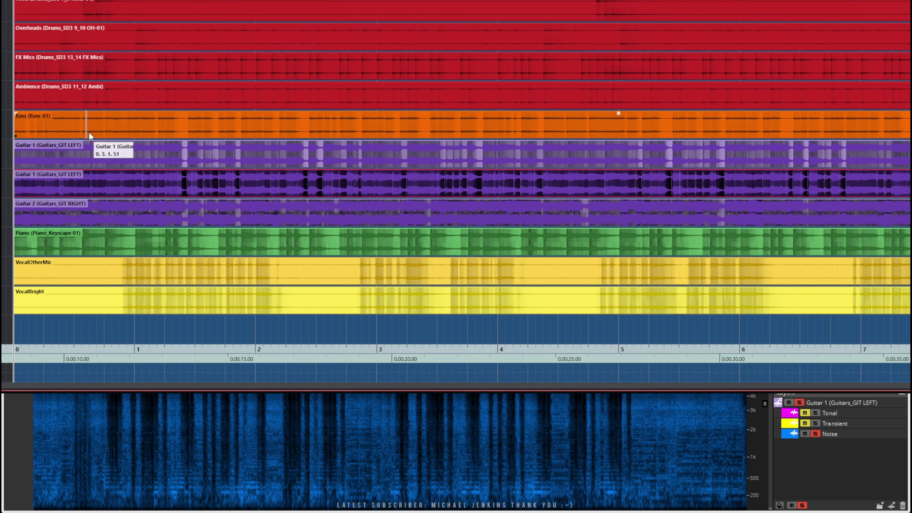
Play the project from its start, and again with the original Guitar 1 event selected, to hear the edited guitar
key(space)
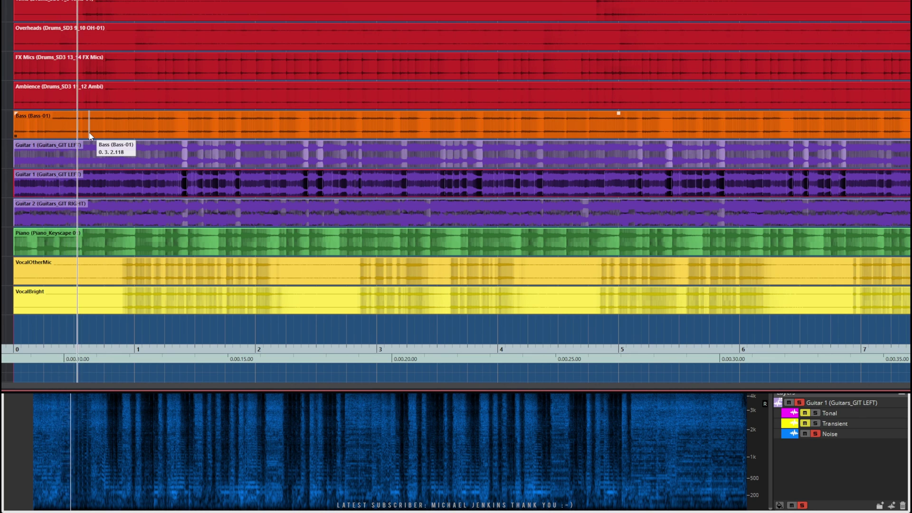
key(space)
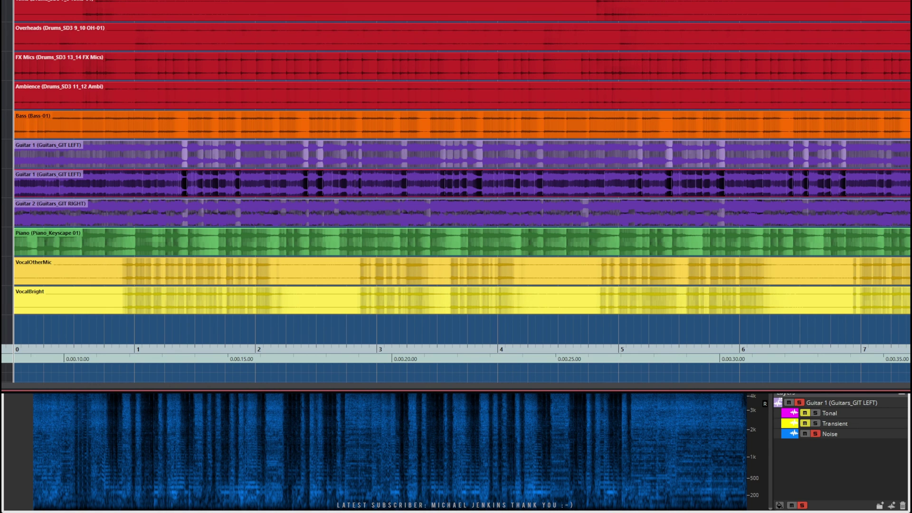
click(88, 162)
key(space)
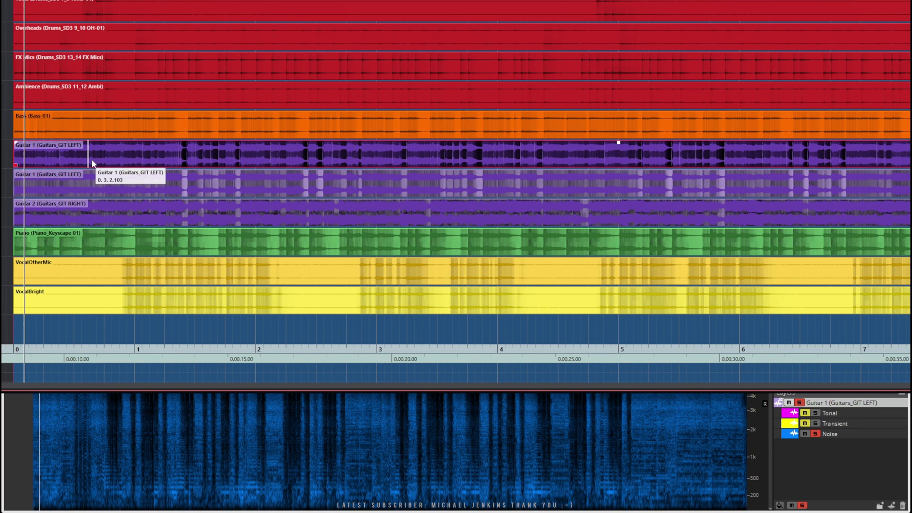
key(space)
Take the Noise layer out of solo and solo the Transient and Tonal layers instead
click(816, 434)
click(814, 424)
click(816, 413)
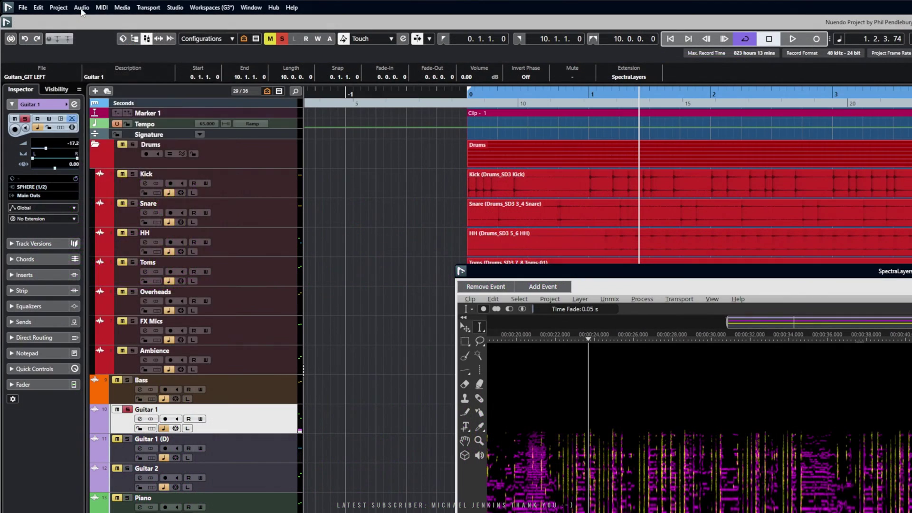
Make the SpectraLayers extension permanent on the original Guitar 1 event, applying it as a new version
click(81, 7)
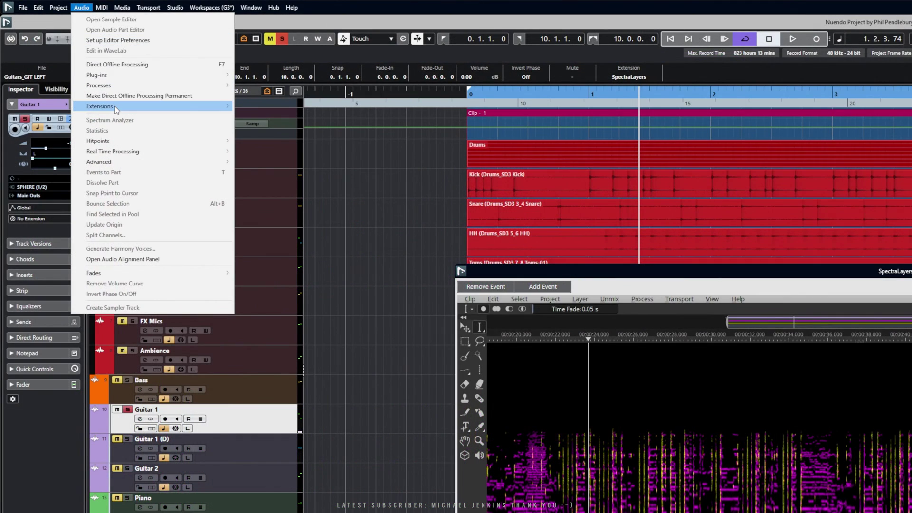
mouse_move(115, 106)
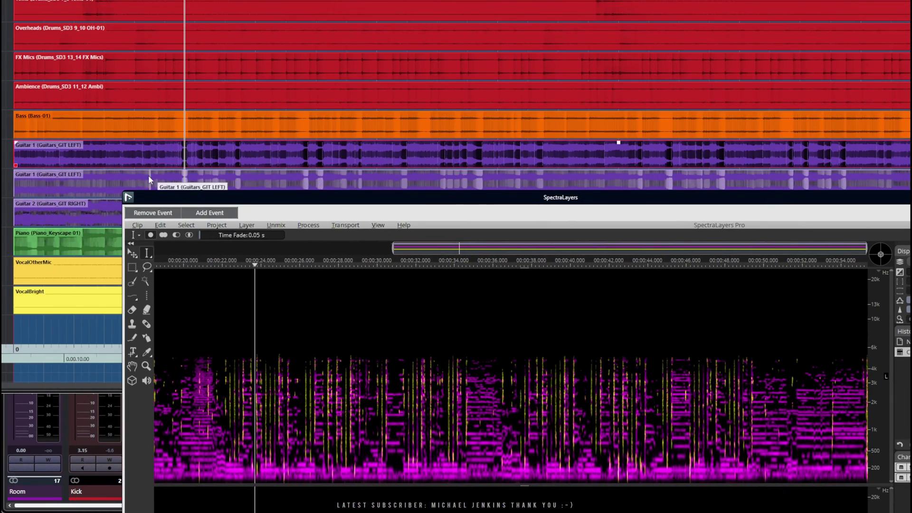
click(149, 178)
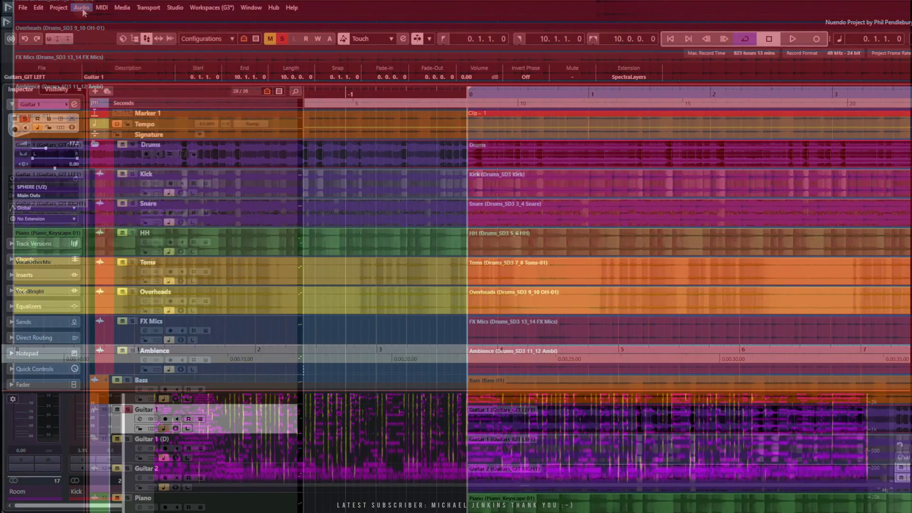
click(81, 7)
mouse_move(142, 109)
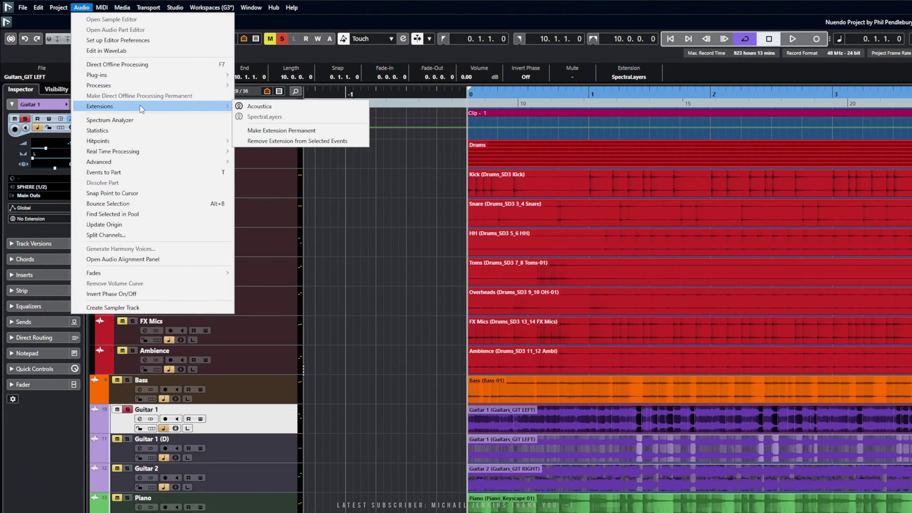
click(269, 130)
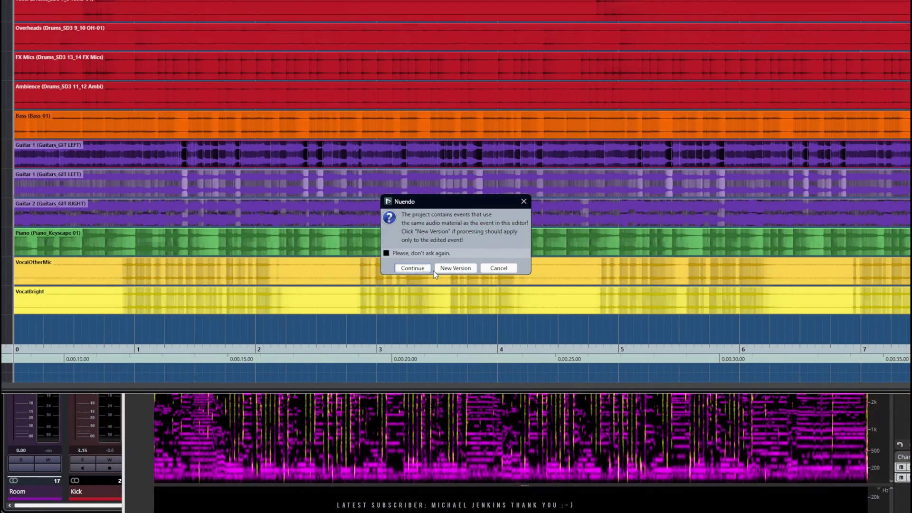
click(450, 269)
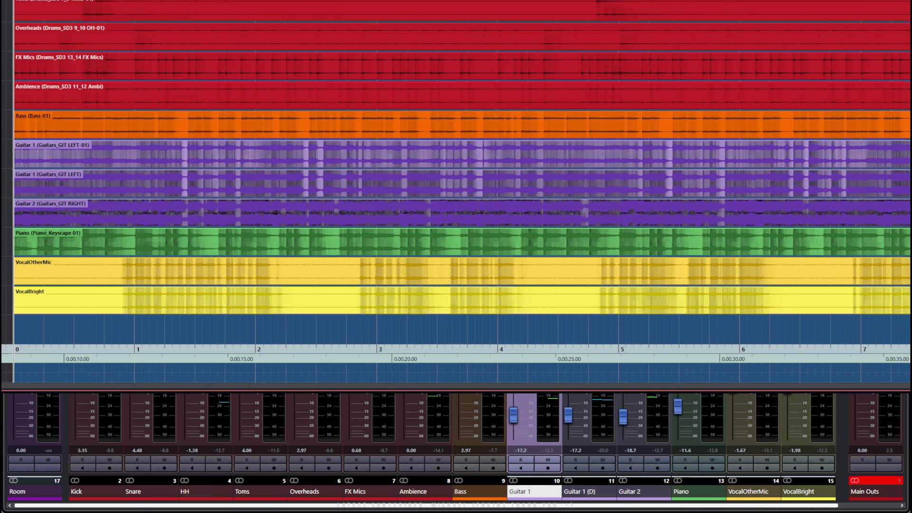
Listen to the rendered Guitar 1 and its duplicate, and open the Guitar 1 (D) event in SpectraLayers
key(space)
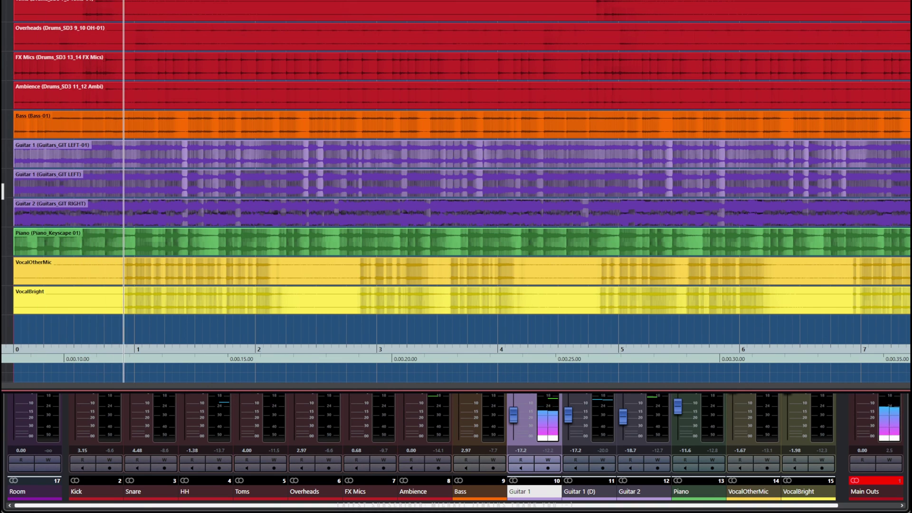
click(580, 492)
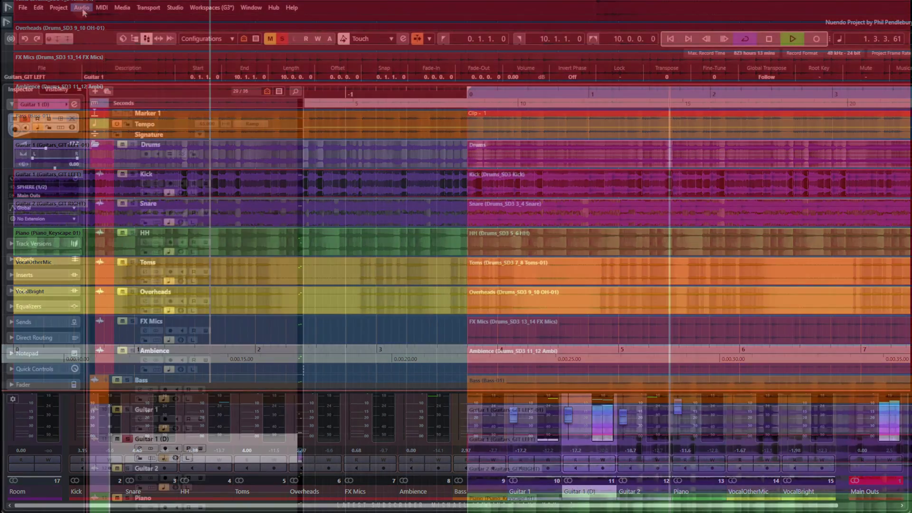
click(83, 10)
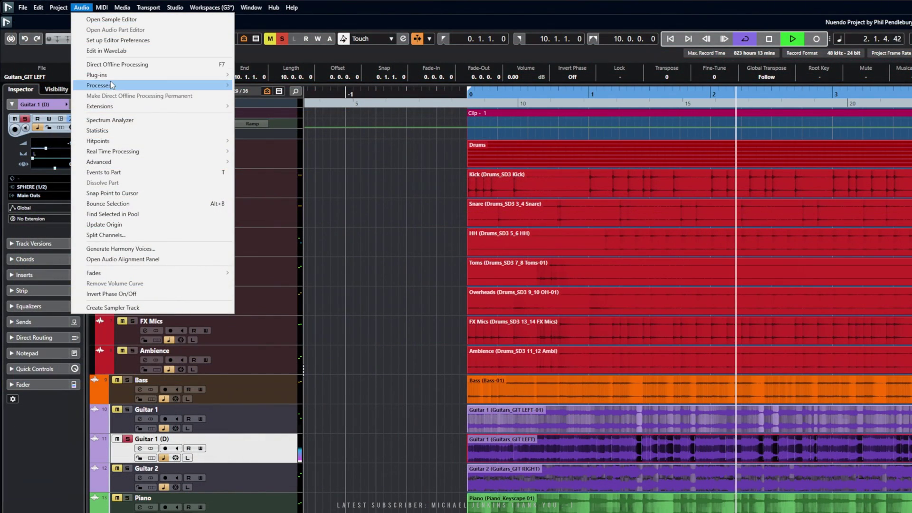
mouse_move(114, 105)
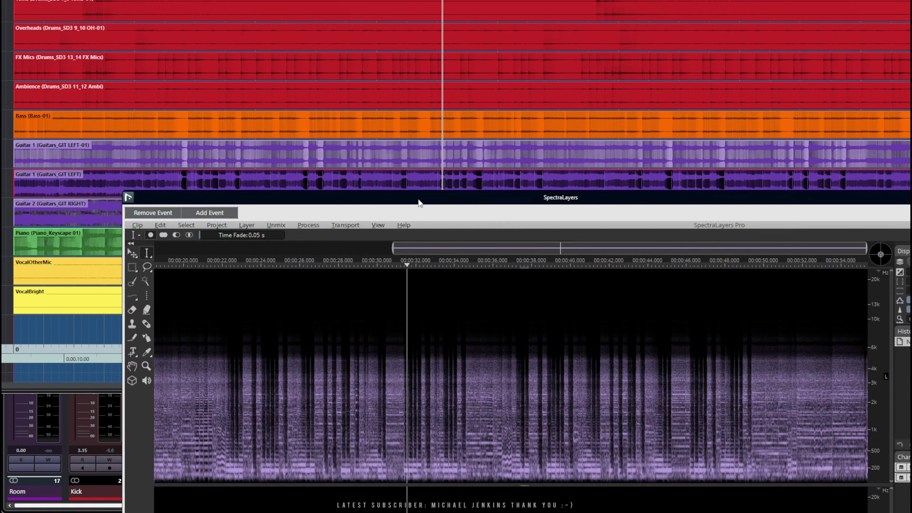
drag(419, 203, 345, 26)
Unmix the Guitar 1 (D) event into its components in Non-destructive mode
click(156, 35)
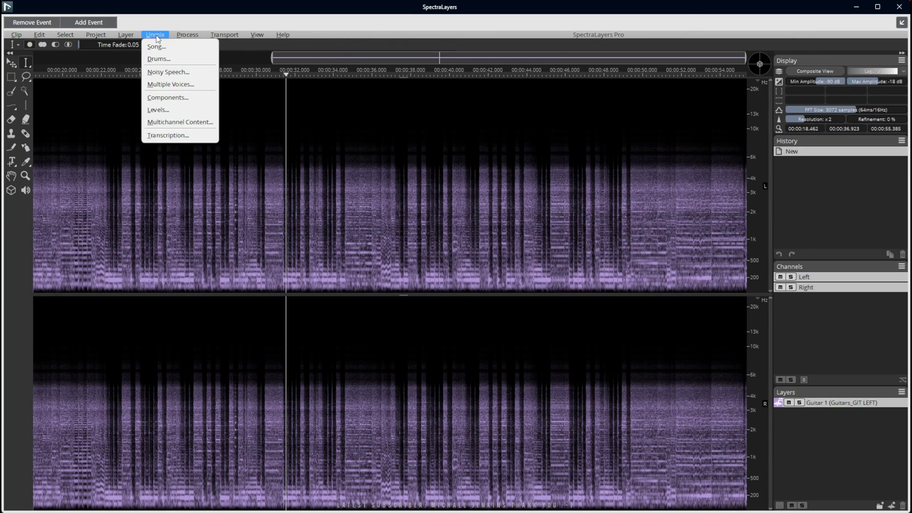
click(166, 98)
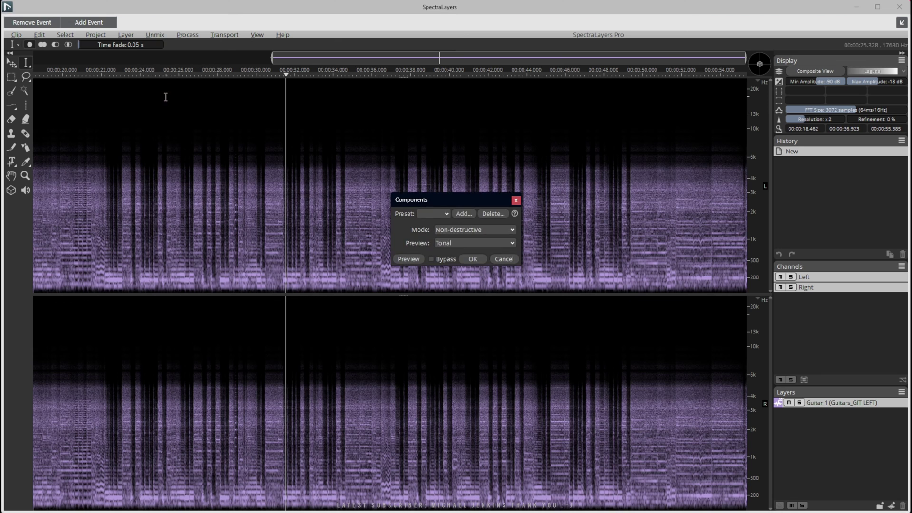
click(473, 259)
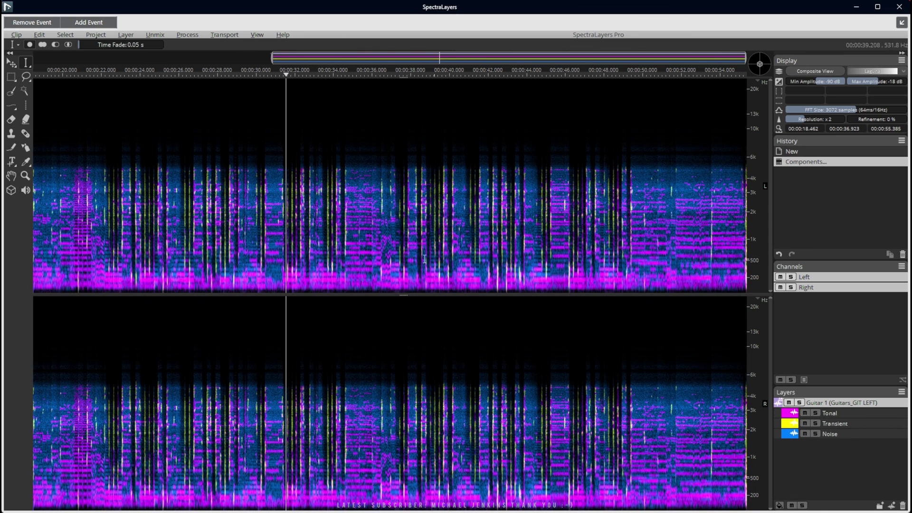
Solo the Noise layer of Guitar 1 (D), listen to it, and make the event's SpectraLayers extension permanent
click(816, 433)
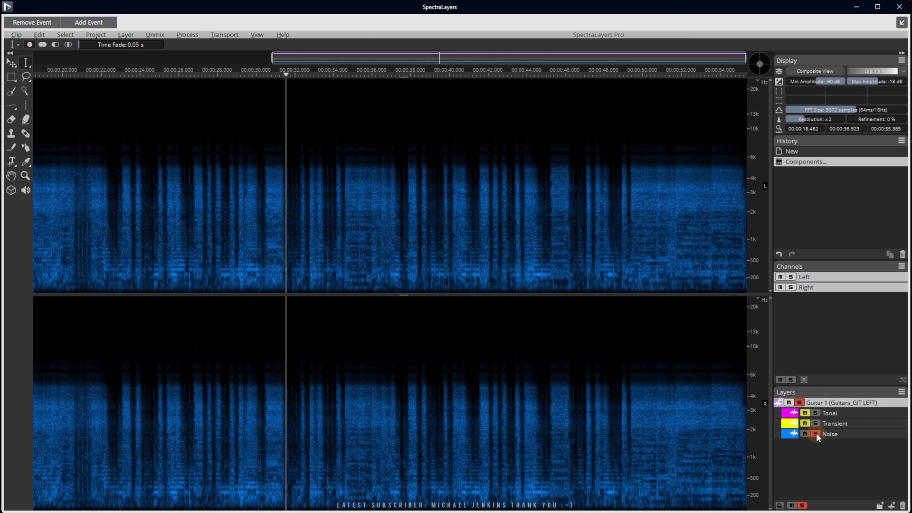
key(space)
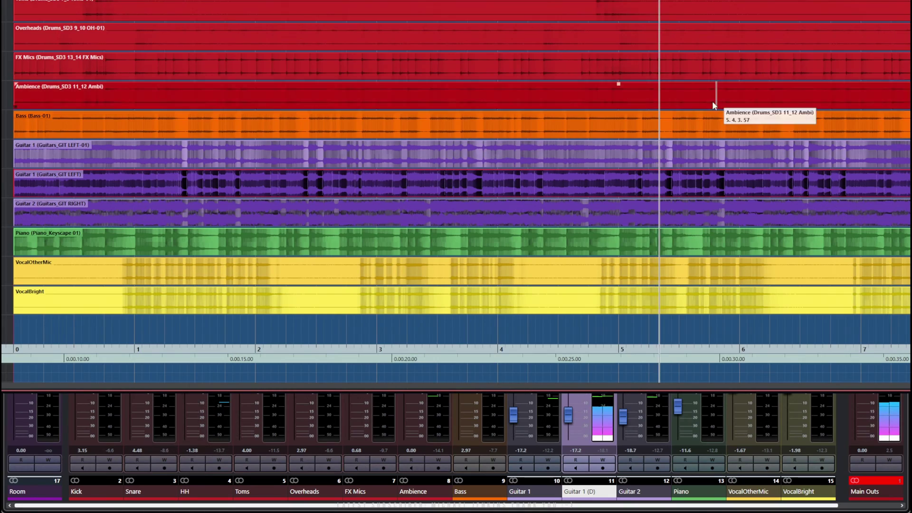
key(space)
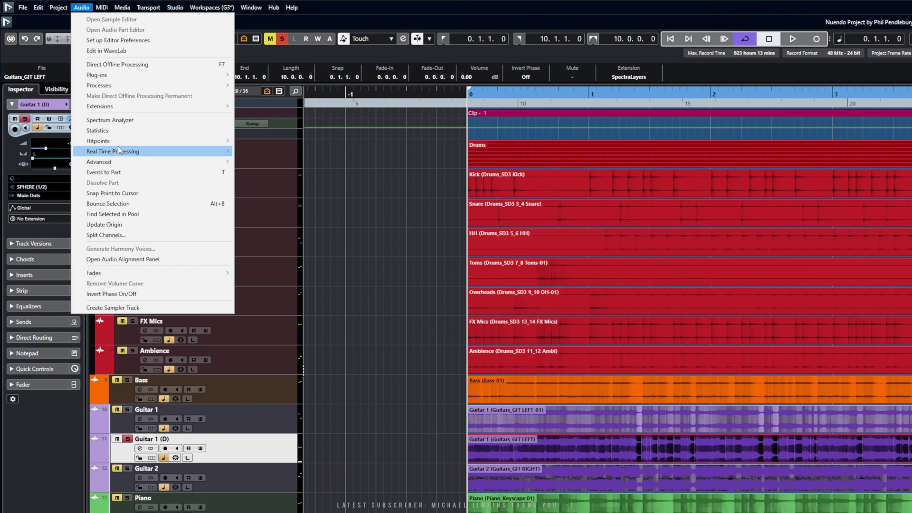
mouse_move(118, 105)
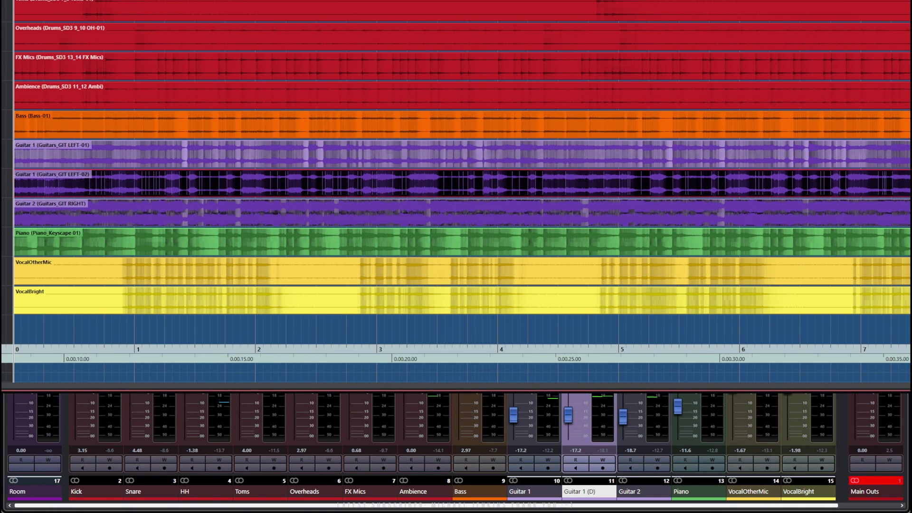
Play Guitar 1 and Guitar 1 (D) together with the MixConsole open, toggling Guitar 1's mute and restarting playback to compare them
key(space)
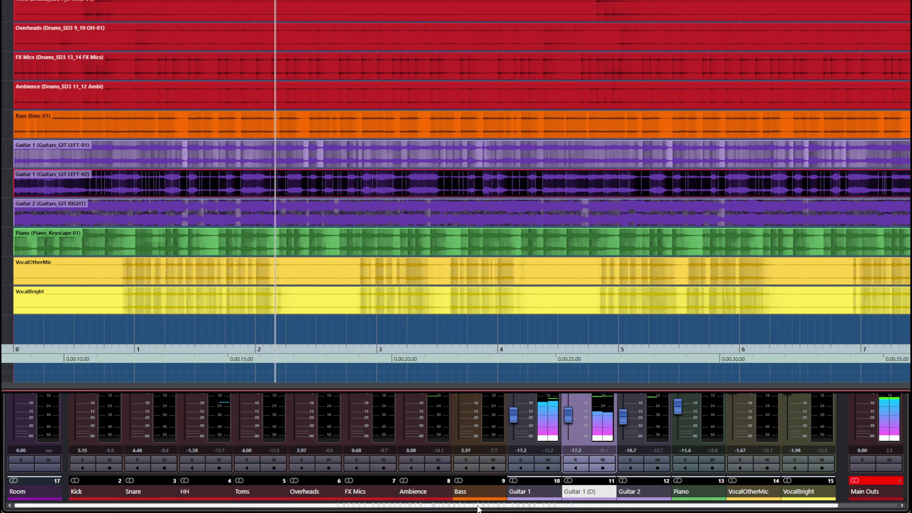
key(F3)
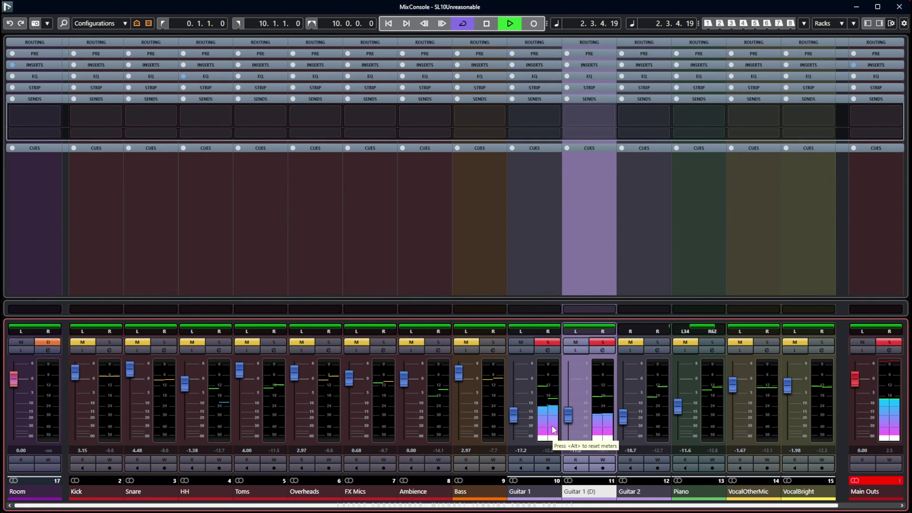
click(528, 342)
click(528, 343)
click(548, 343)
key(space)
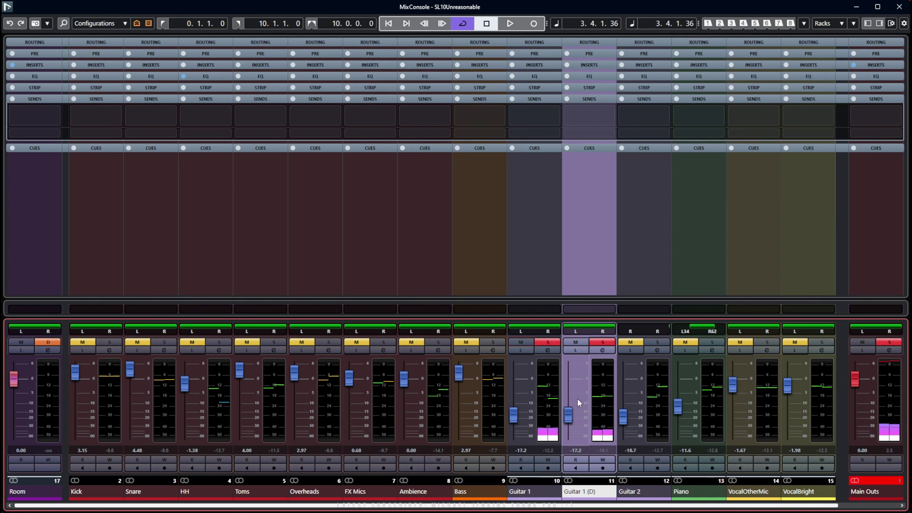
key(KP_Subtract)
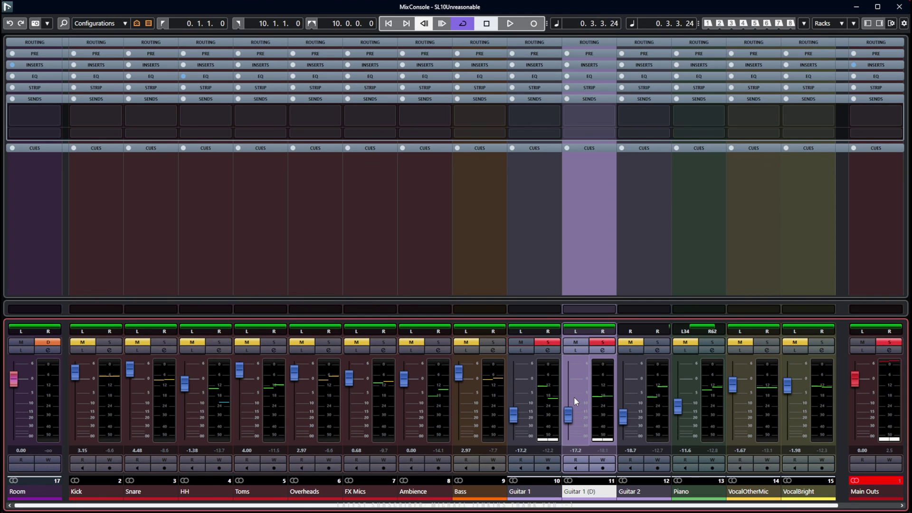
key(space)
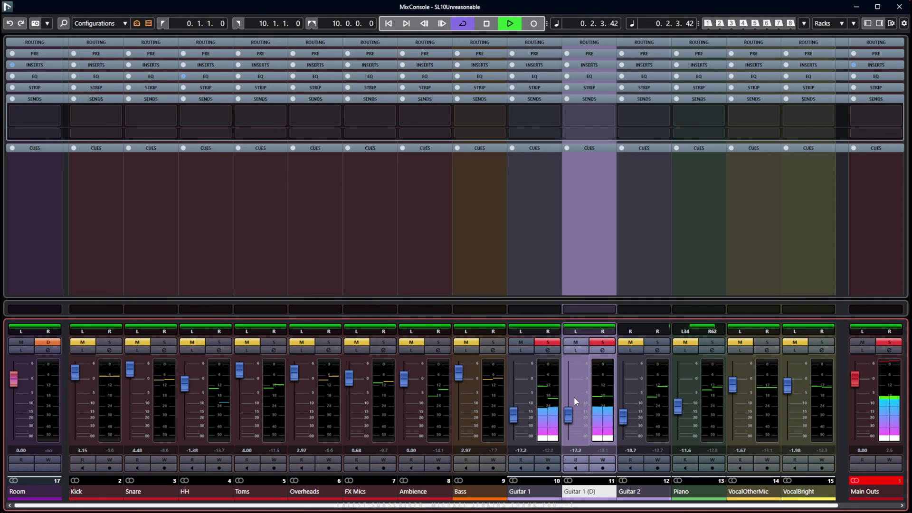
Lower the Guitar 1 (D) fader to -26.5 dB and pan both Guitar 1 and Guitar 1 (D) hard left
drag(571, 414, 568, 426)
drag(547, 327, 529, 332)
drag(611, 330, 505, 326)
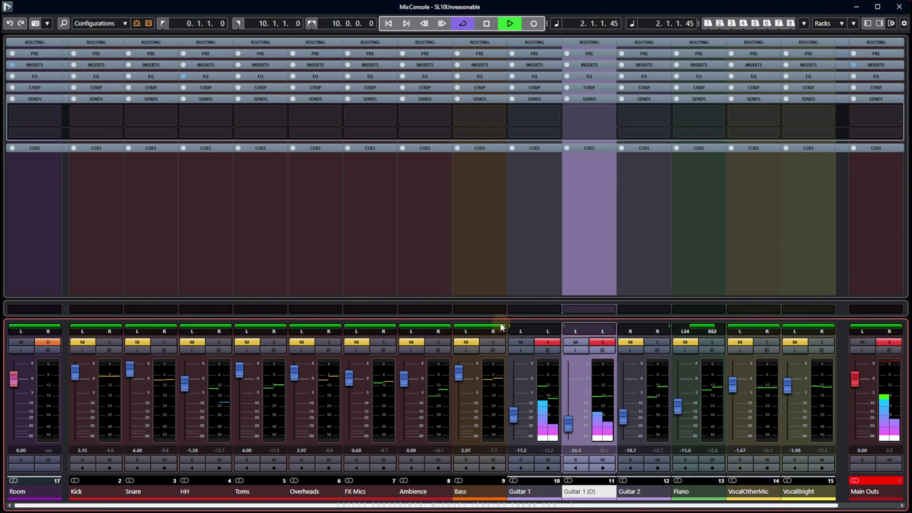
Set Guitar 1 (D) to about -24.1 dB and Guitar 1 to about -13.8 dB, and fine-tune the Guitar 1 (D) level by ear
click(567, 429)
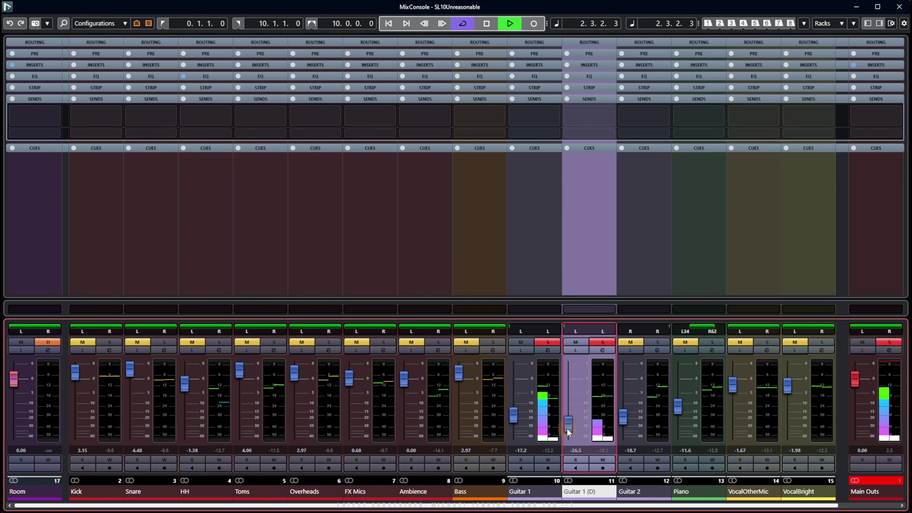
mouse_move(568, 429)
mouse_down()
mouse_move(571, 398)
mouse_move(572, 426)
mouse_up()
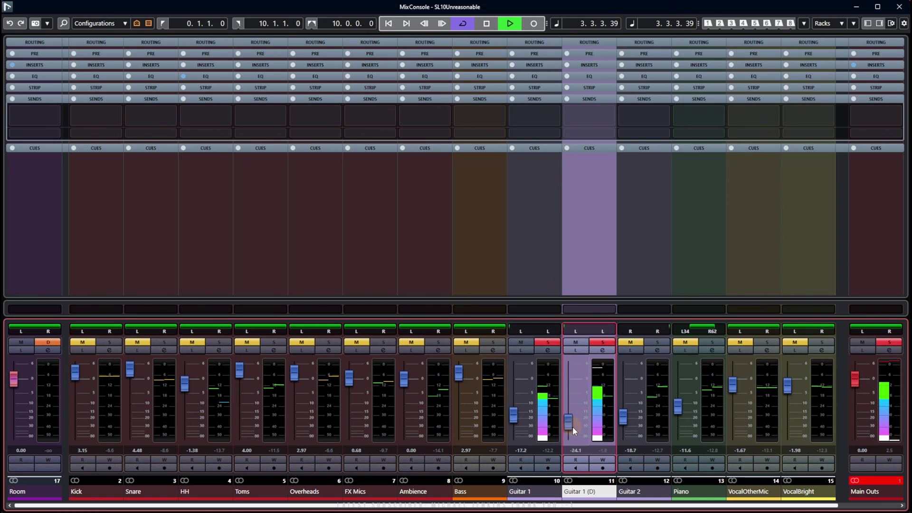
drag(512, 423, 513, 418)
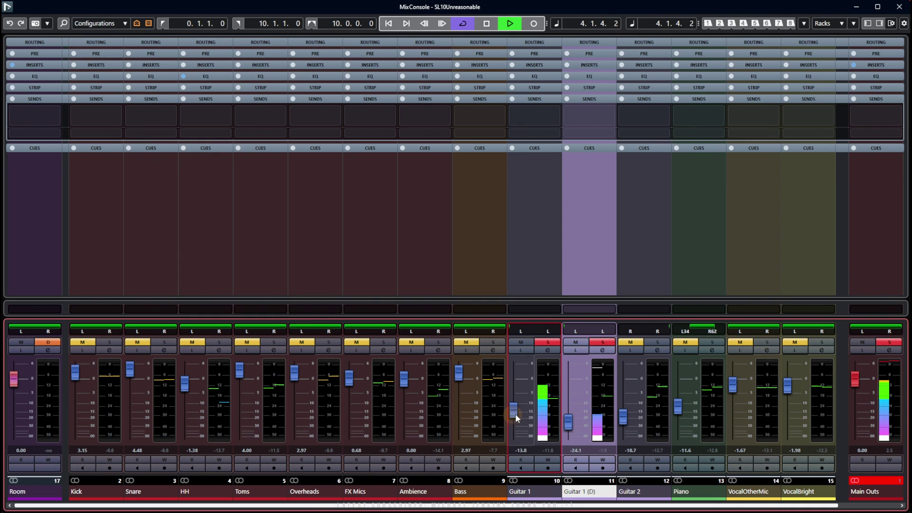
drag(569, 424, 567, 423)
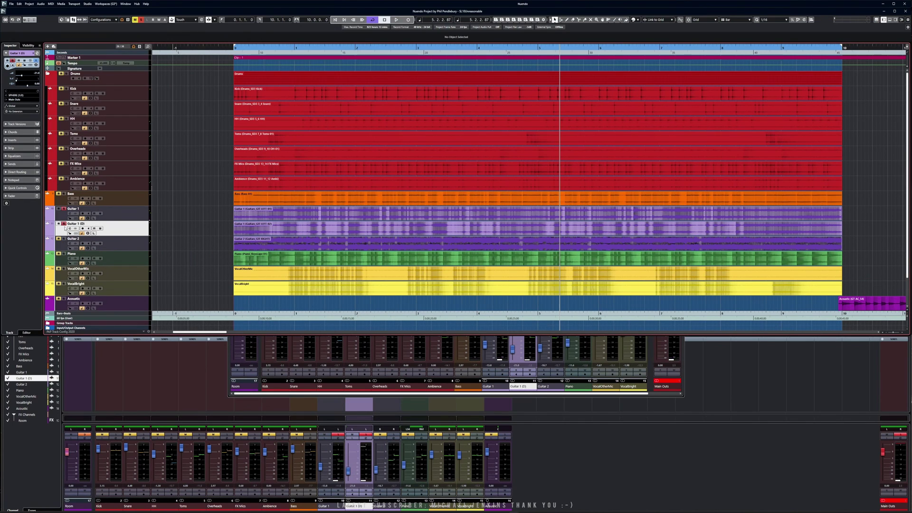
Take the two Guitar 1 tracks out of solo and duplicate the Guitar 2 track
click(65, 211)
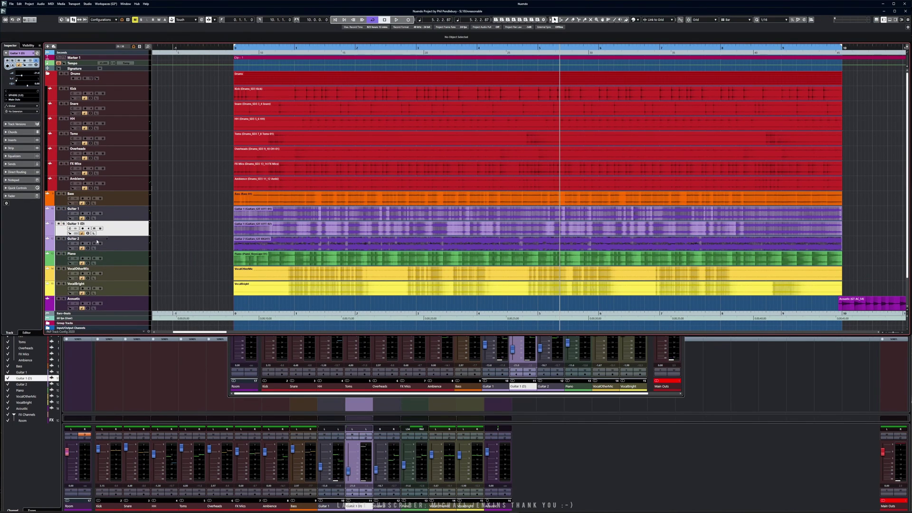
click(122, 246)
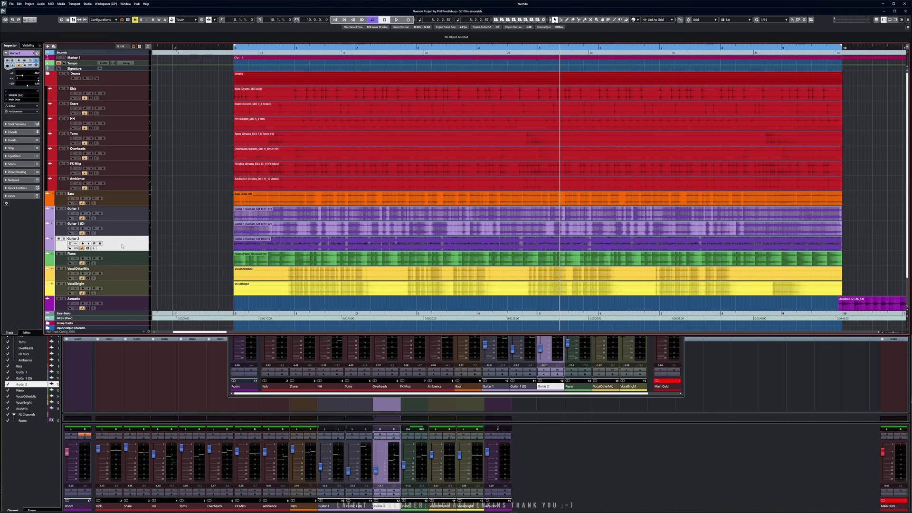
right_click(122, 246)
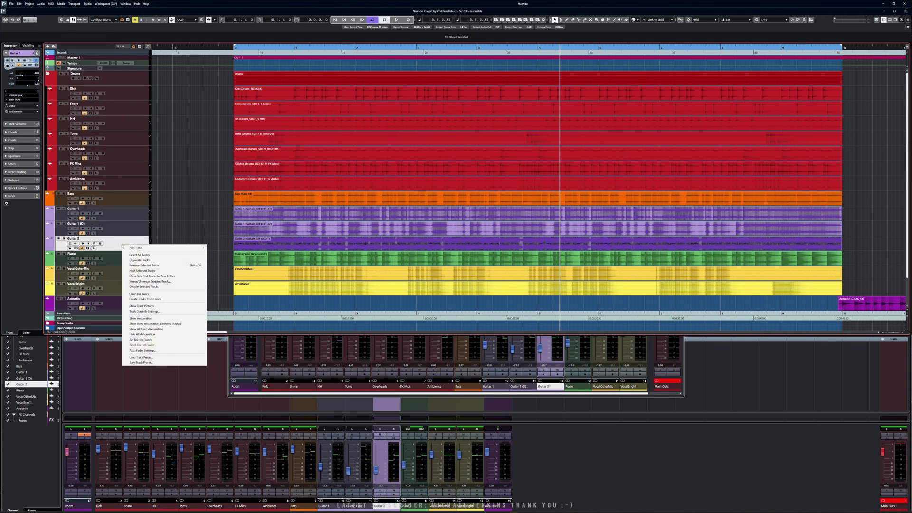
click(140, 260)
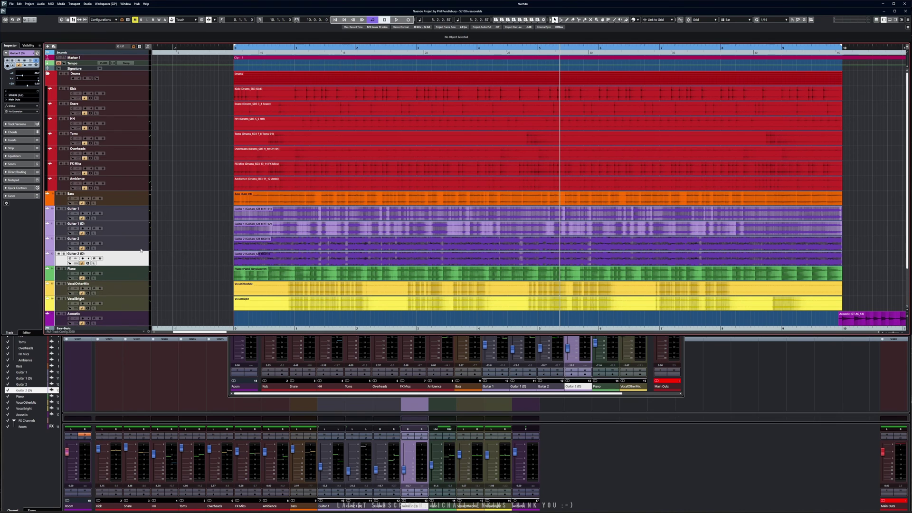
Open the event on the original Guitar 2 track in the SpectraLayers extension
click(127, 246)
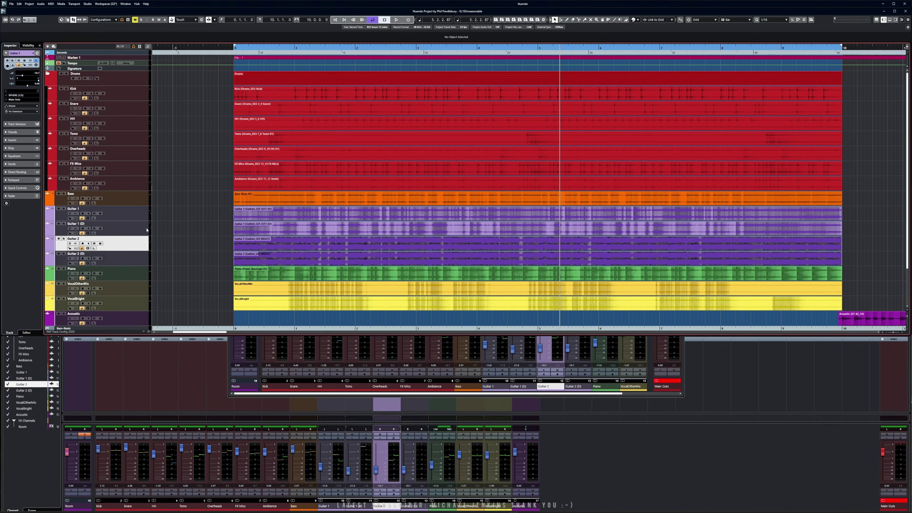
click(321, 242)
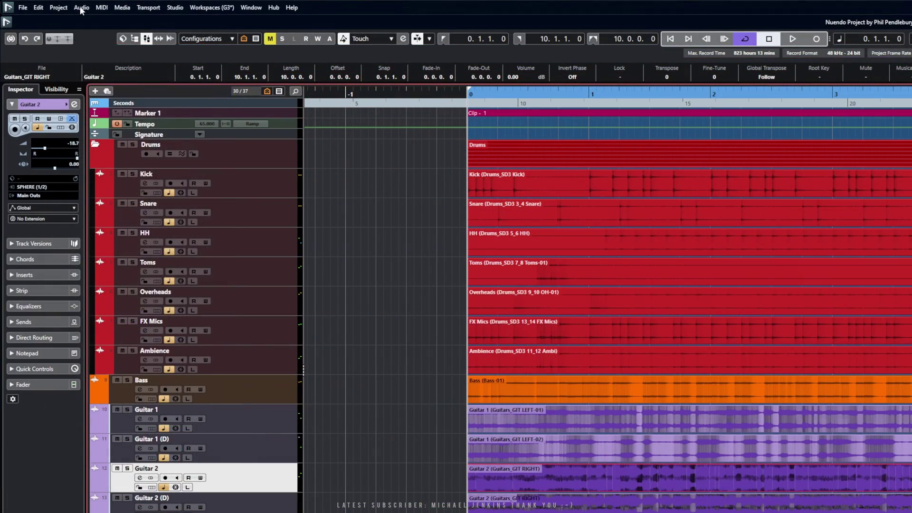
click(41, 4)
mouse_move(110, 87)
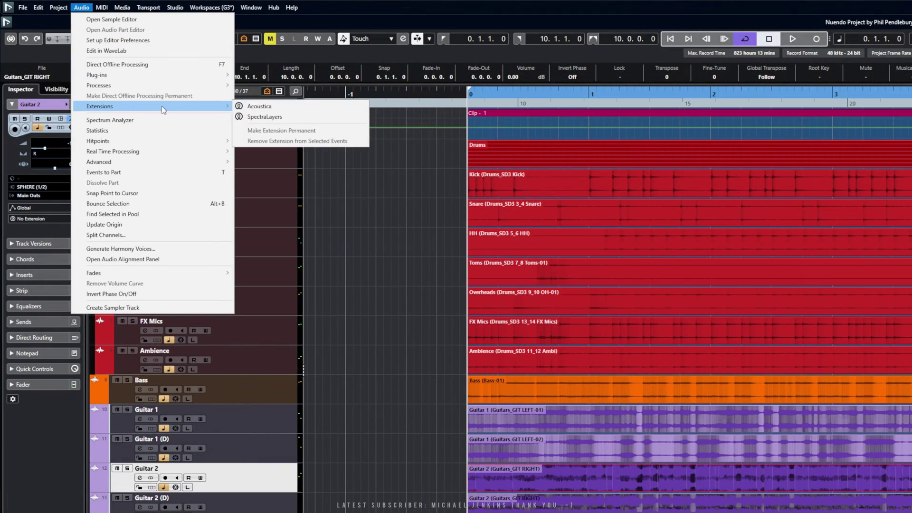
click(274, 116)
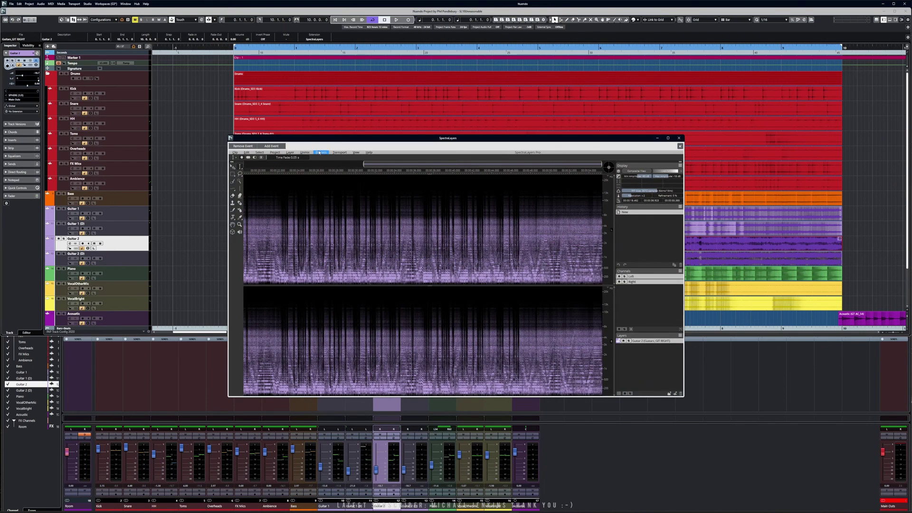
Unmix the Guitar 2 event into its components in Non-destructive mode
click(306, 153)
click(312, 180)
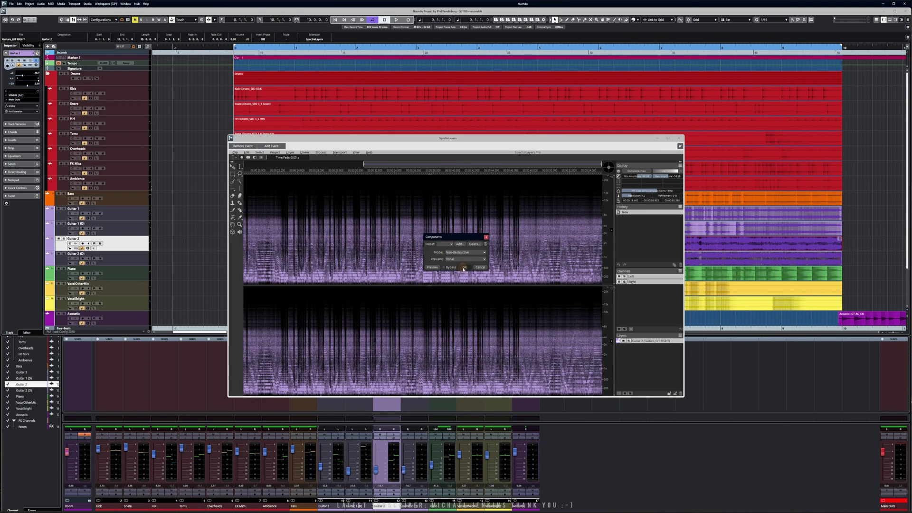
click(464, 267)
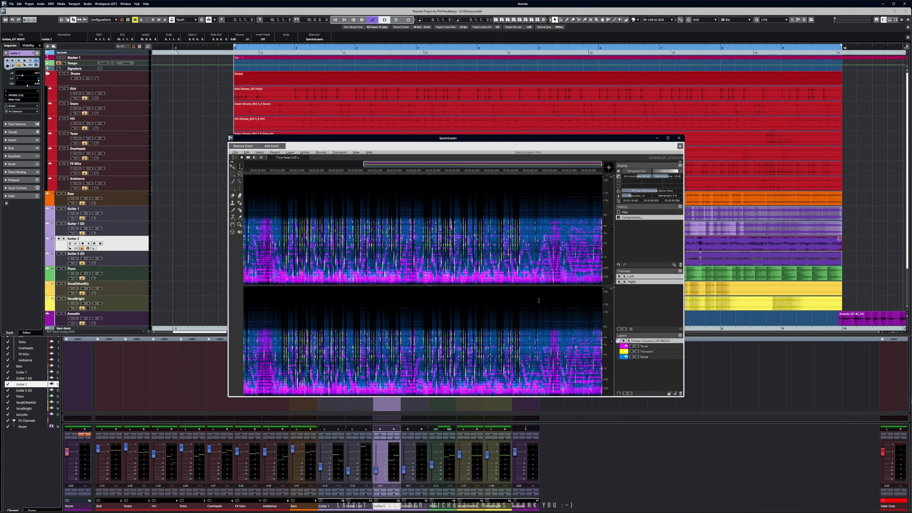
Solo the Guitar 2 track, play it, and solo its Noise layer in SpectraLayers
key(space)
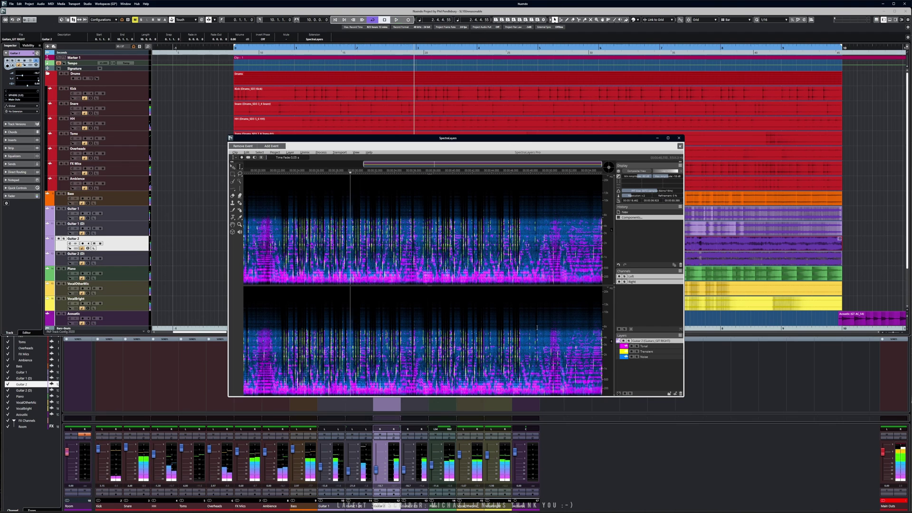
click(64, 240)
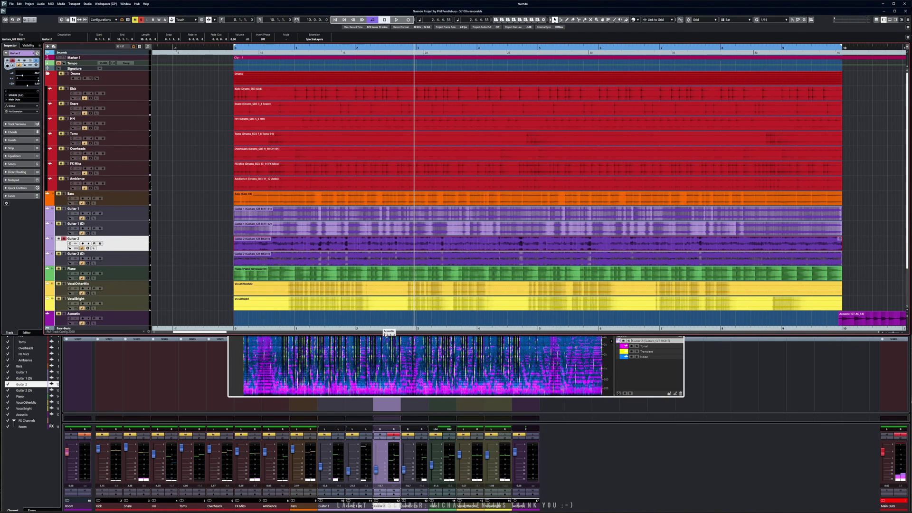
key(space)
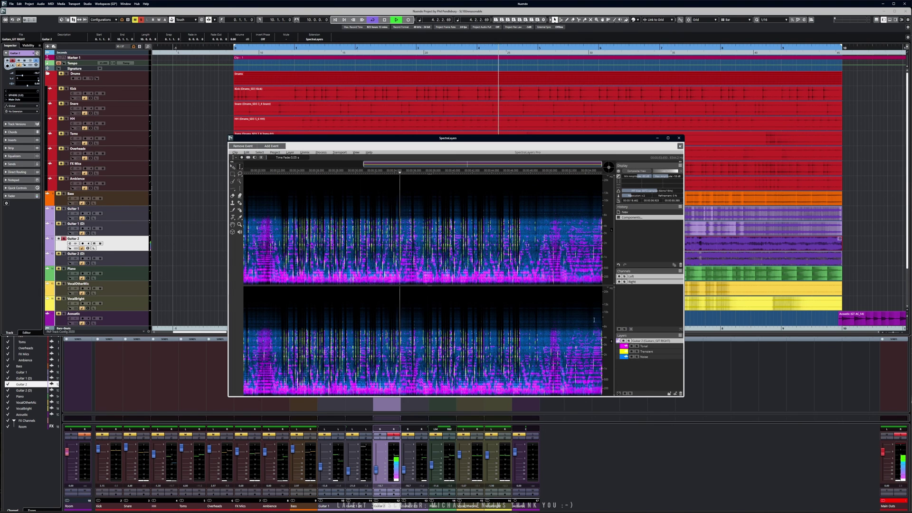
click(637, 357)
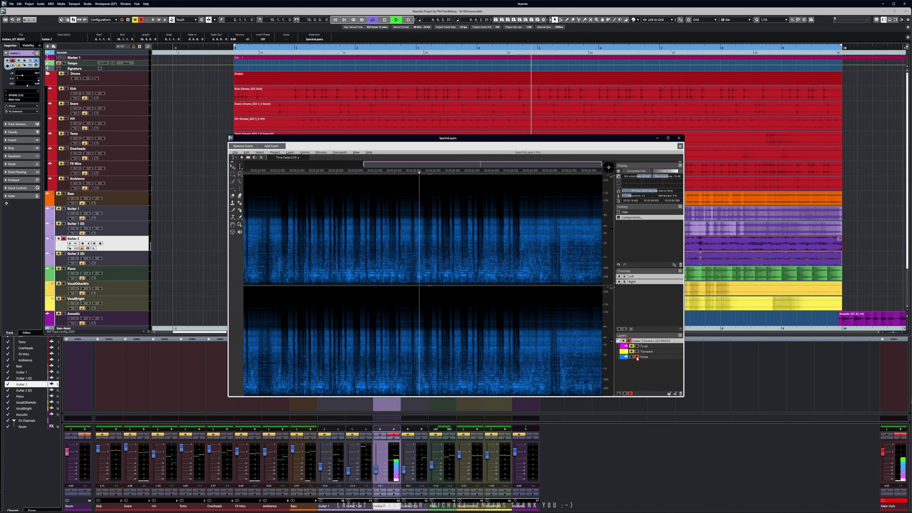
Take the Noise layer of Guitar 2 out of solo, mute it instead, and stop playback
click(637, 357)
click(632, 357)
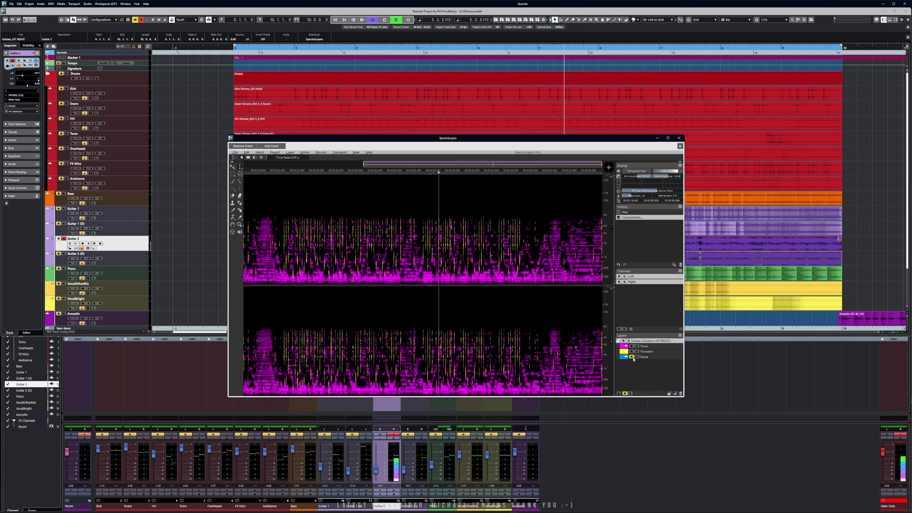
key(space)
Return to the project start and make the SpectraLayers extension permanent on the Guitar 2 event
click(189, 180)
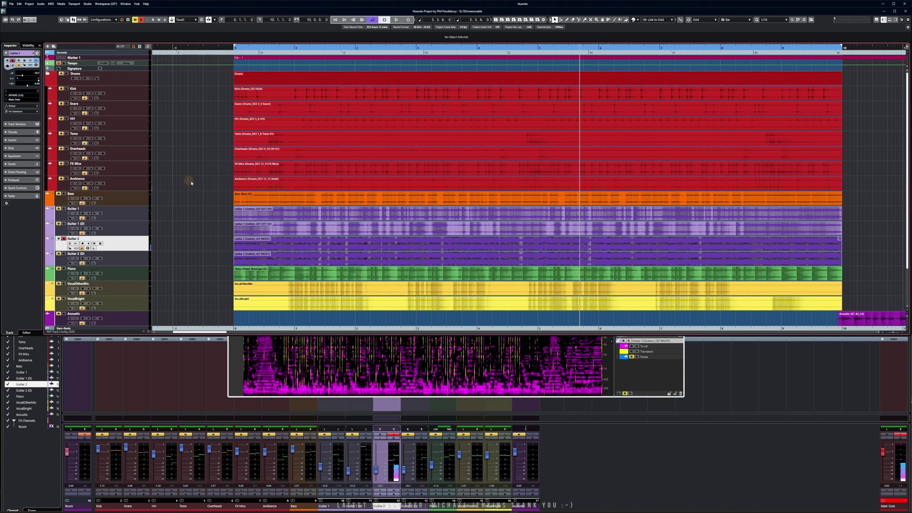
key(KP_Decimal)
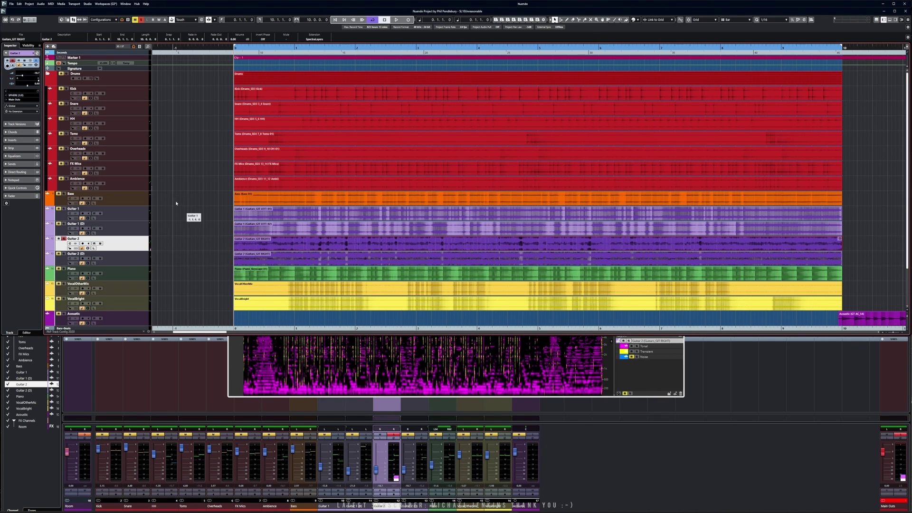
click(40, 4)
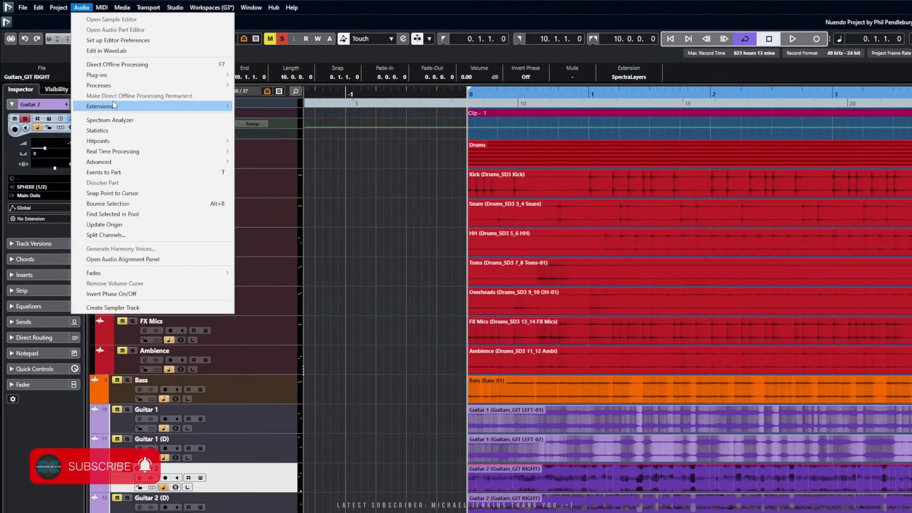
mouse_move(56, 53)
click(285, 130)
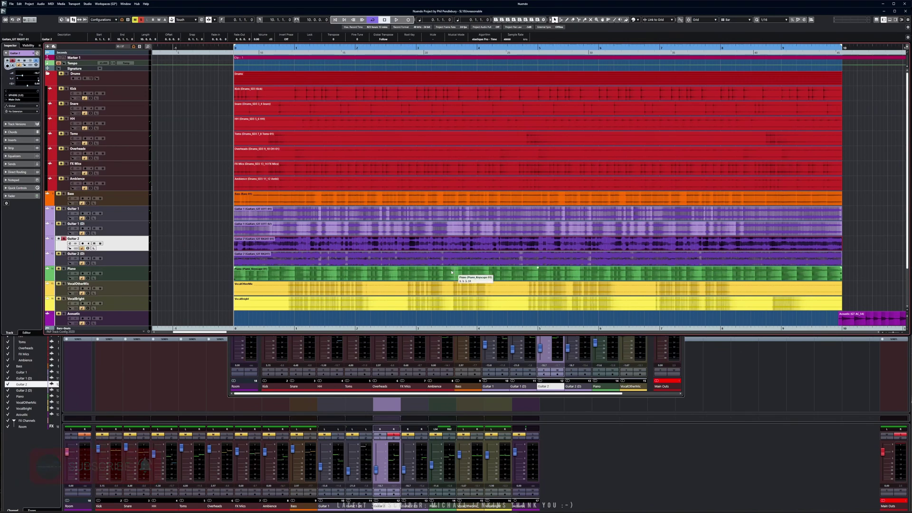
Solo the Guitar 2 (D) track instead of Guitar 2 and open its event in the SpectraLayers extension
click(63, 239)
click(64, 254)
click(256, 262)
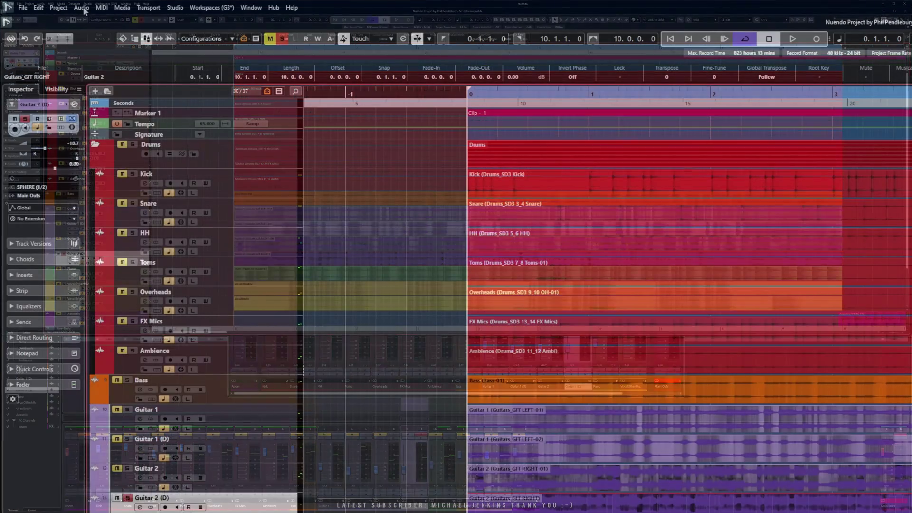
click(43, 4)
mouse_move(177, 106)
click(273, 118)
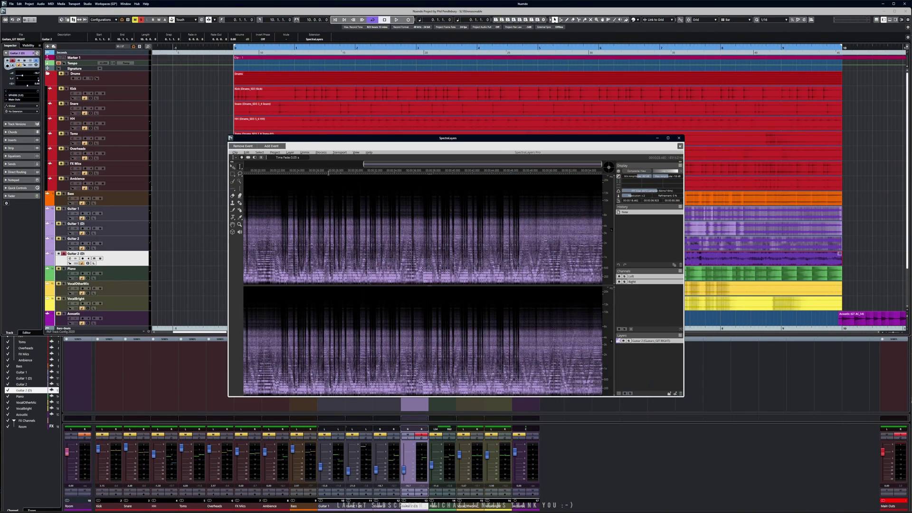
Unmix the Guitar 2 (D) event into its components in Non-destructive mode
click(305, 153)
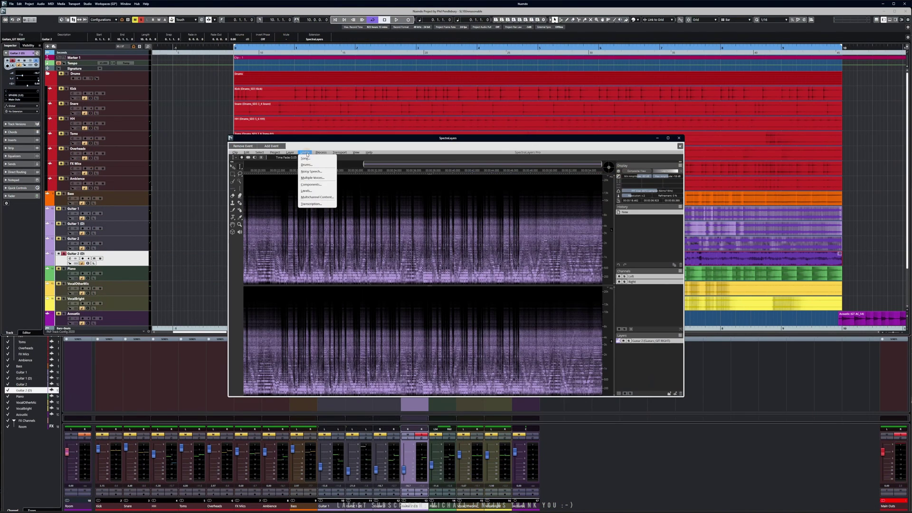
click(312, 185)
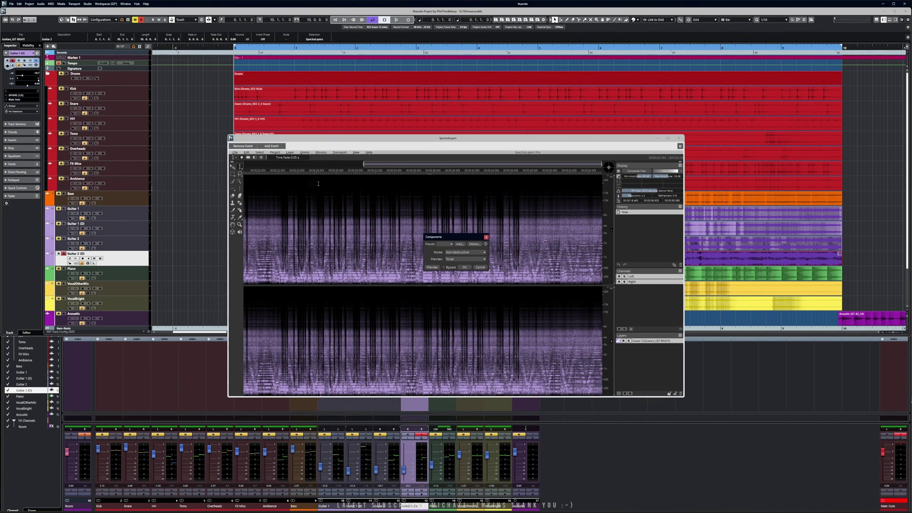
click(465, 268)
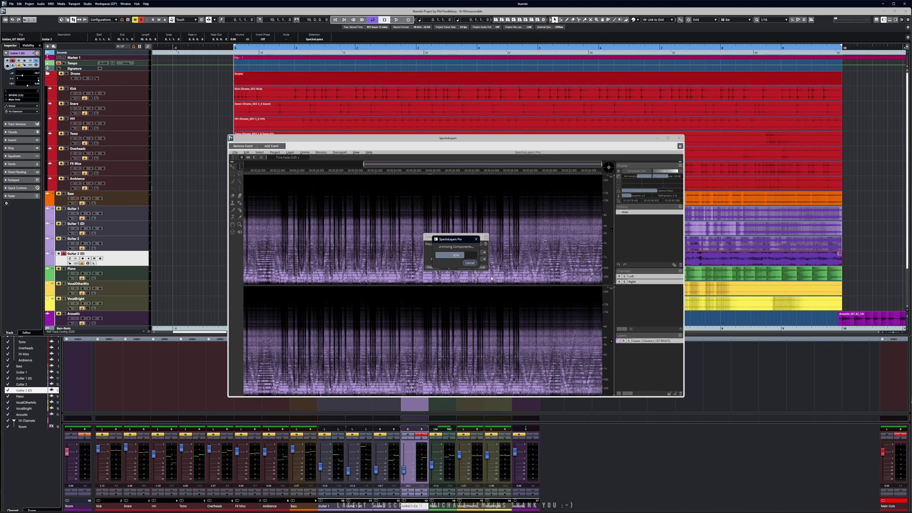
Mute the Tonal and Transients layers of Guitar 2 (D) and briefly play the remaining Noise layer
click(632, 346)
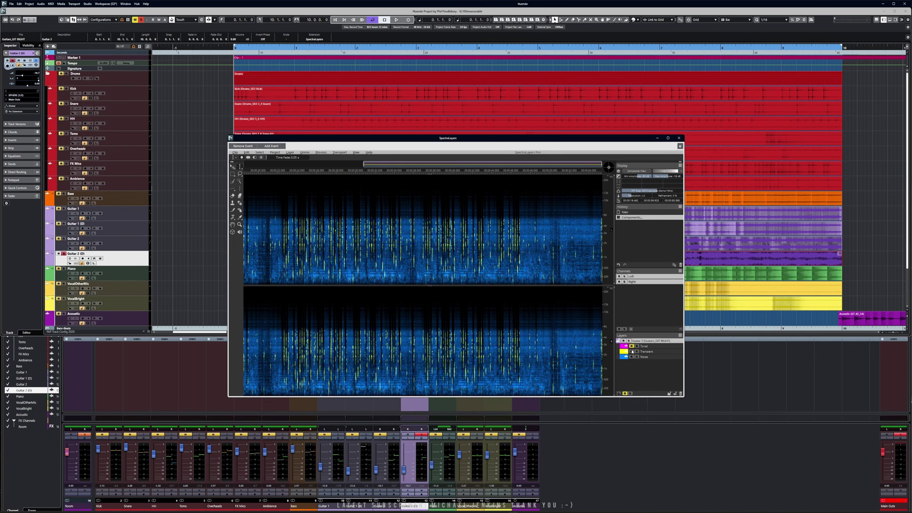
click(632, 351)
key(space)
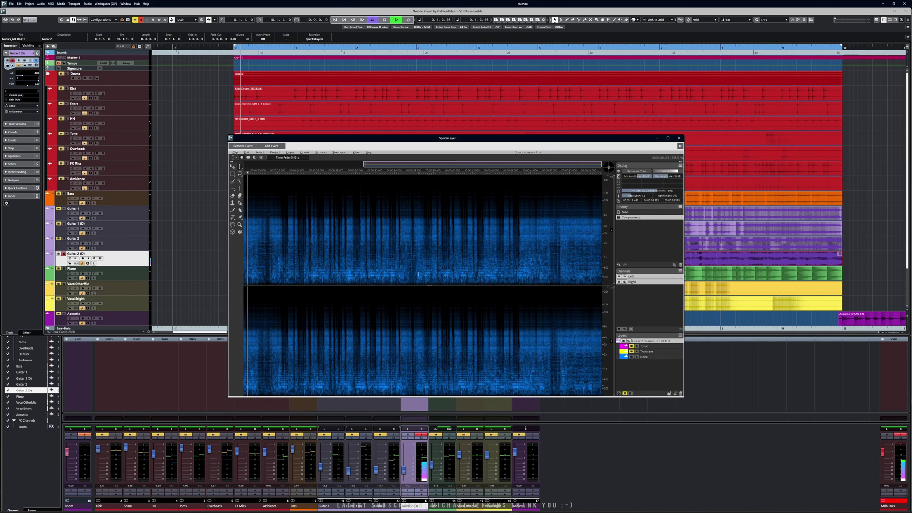
key(space)
Make the SpectraLayers extension permanent on the Guitar 2 (D) event
click(132, 258)
click(40, 3)
mouse_move(56, 43)
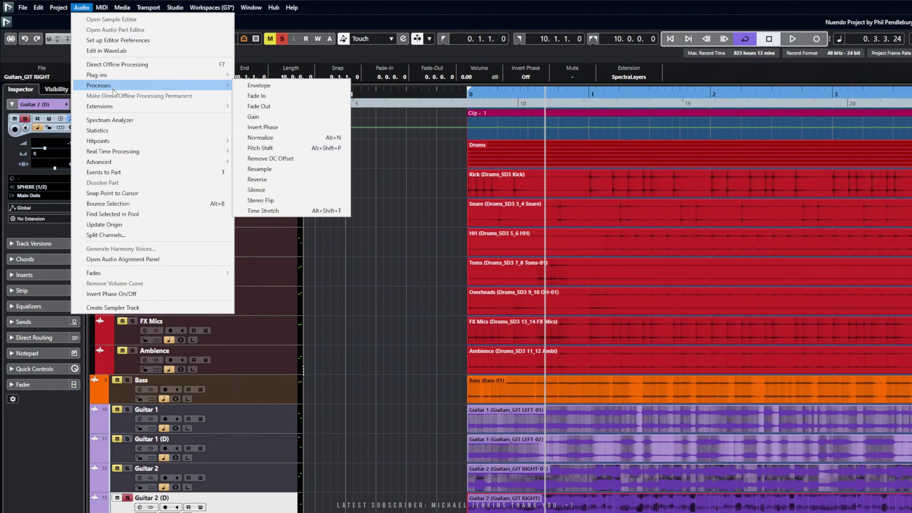
mouse_move(113, 106)
click(272, 129)
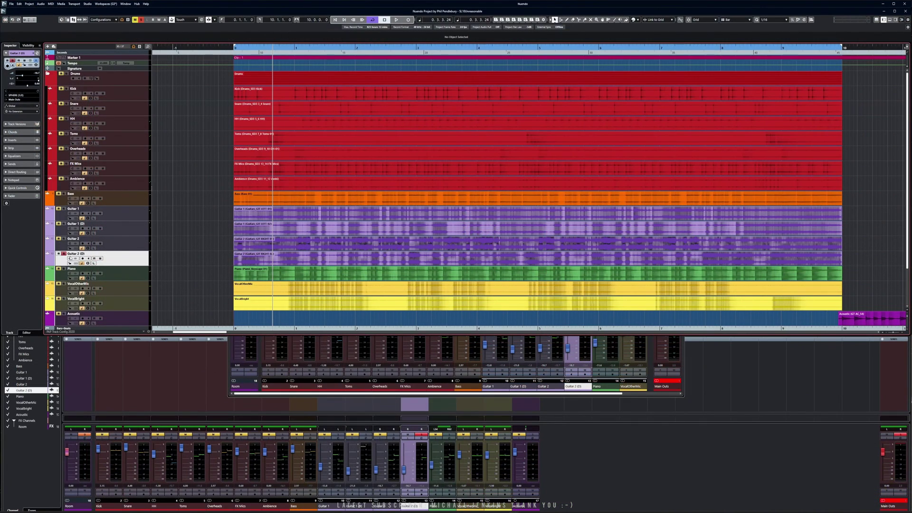
Solo all four Guitar 1 and Guitar 2 channels together in the mixer and adjust the Guitar 2 (D) fader during playback
click(64, 254)
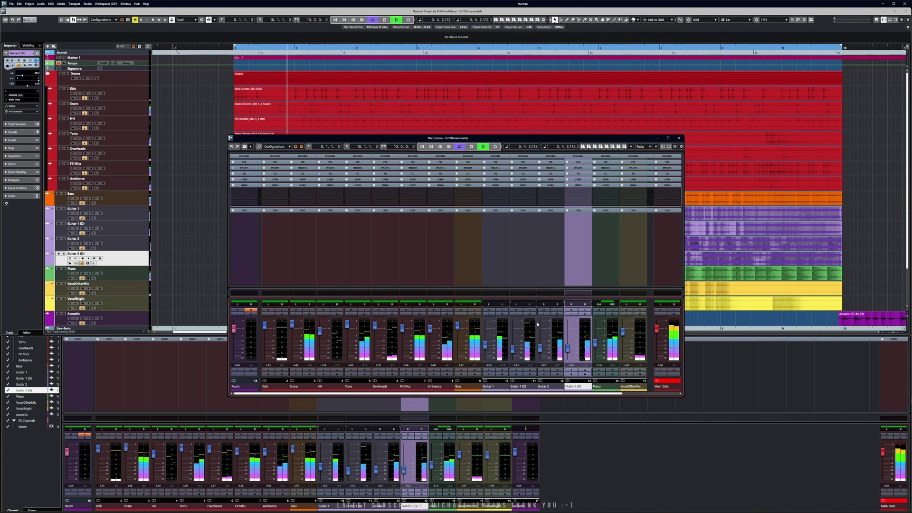
click(502, 310)
click(530, 310)
click(557, 310)
click(585, 310)
drag(568, 348, 540, 347)
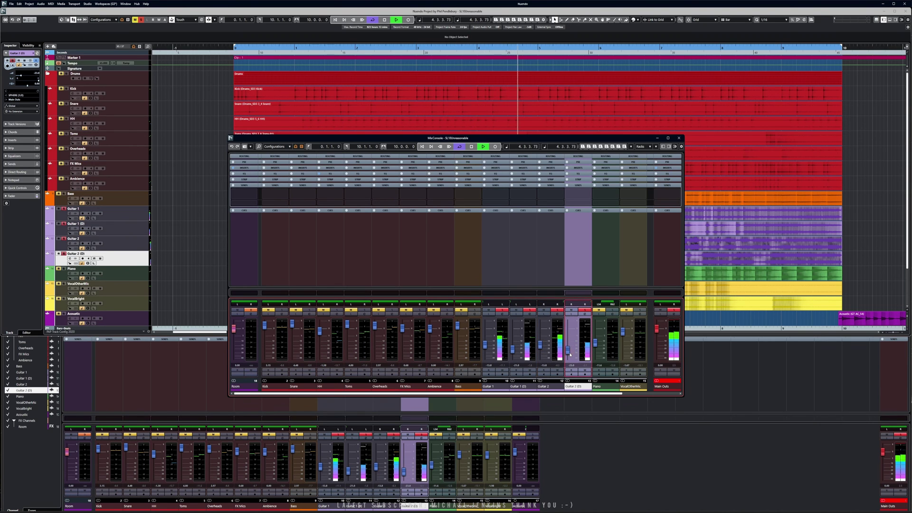
key(space)
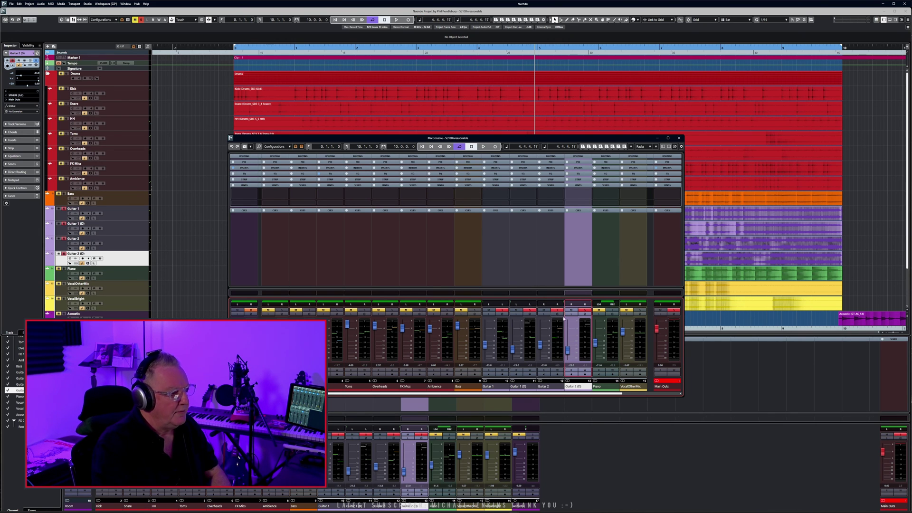
Clear all solos, play the full mix, and set the faders of Guitar 1 (D) to -18.4 and Guitar 2 (D) to -20.1
click(673, 311)
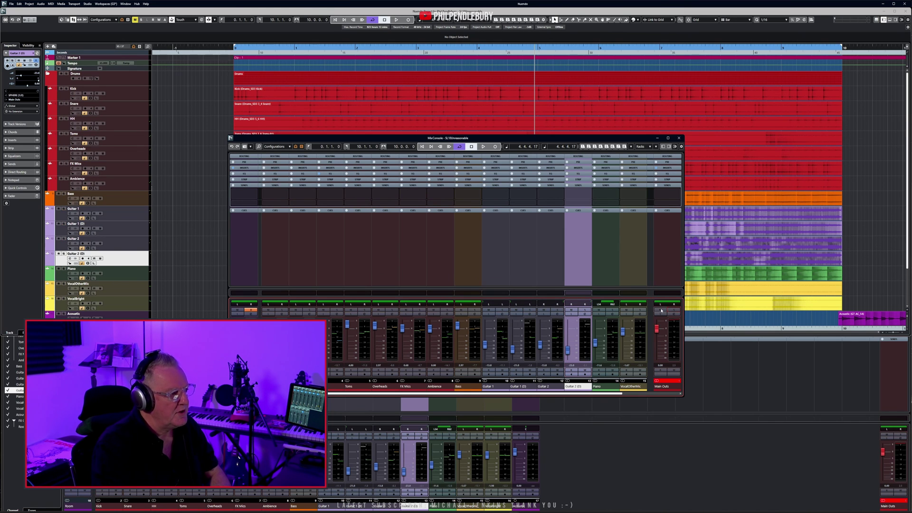
key(space)
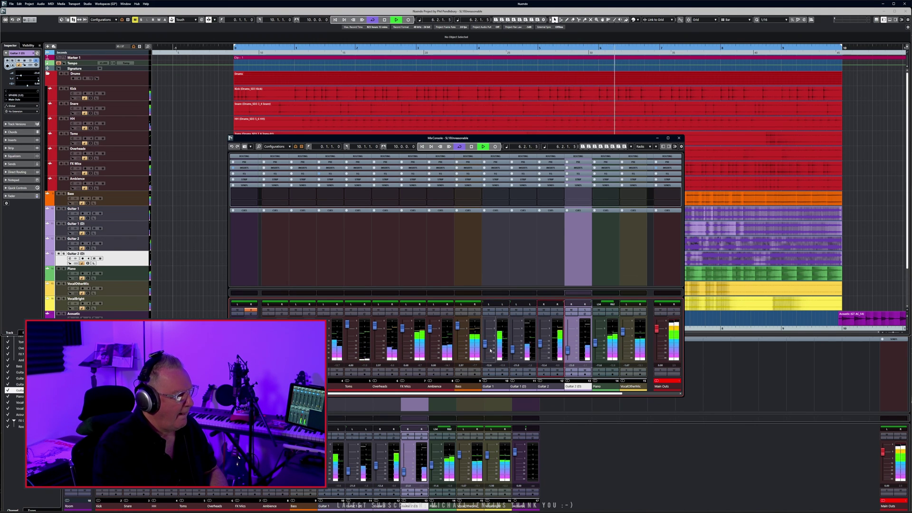
drag(513, 350, 513, 349)
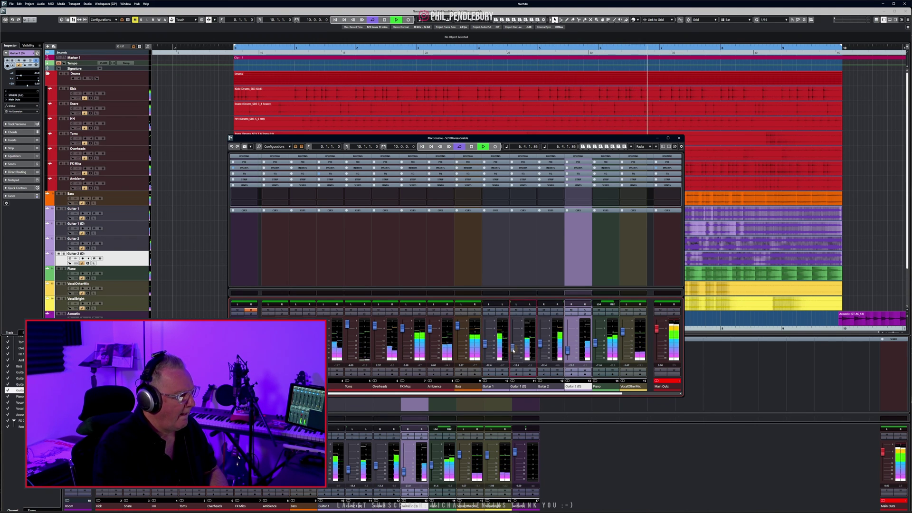
drag(568, 352, 568, 350)
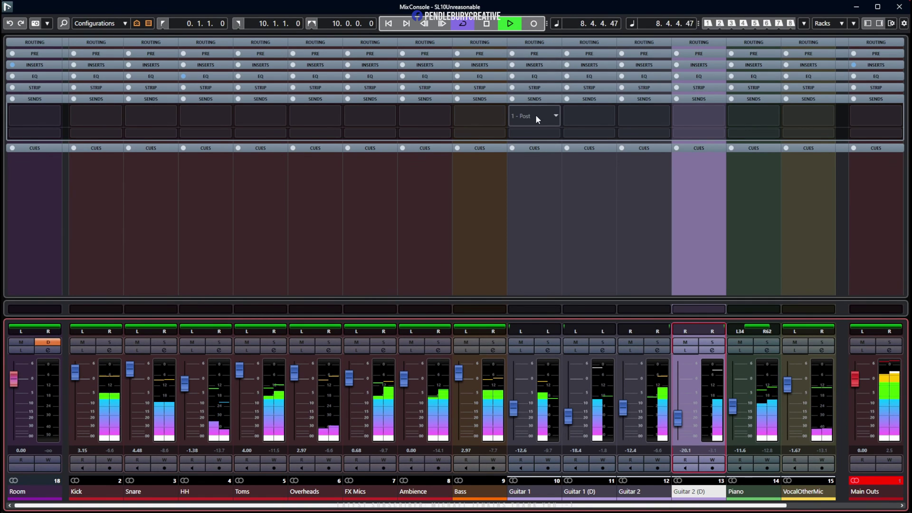
Add an active Room send to the Guitar 1 channel with its level at -14.6
click(554, 116)
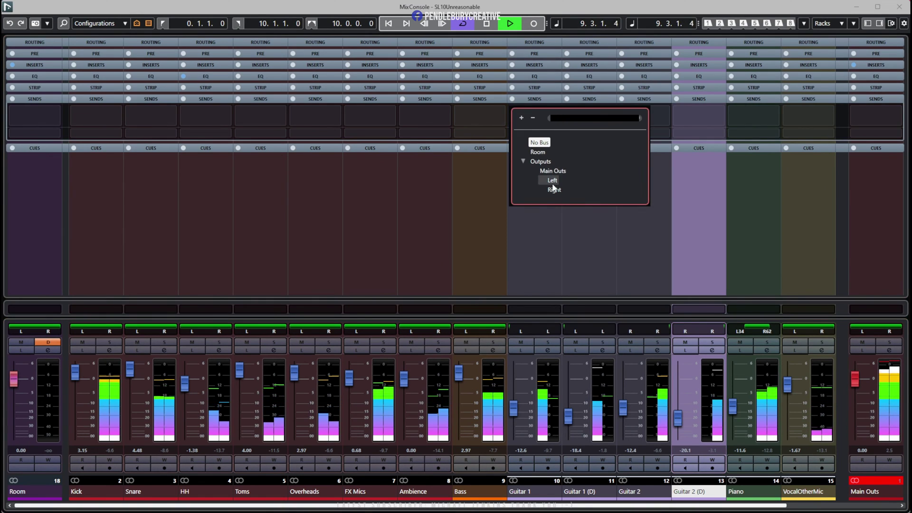
click(538, 152)
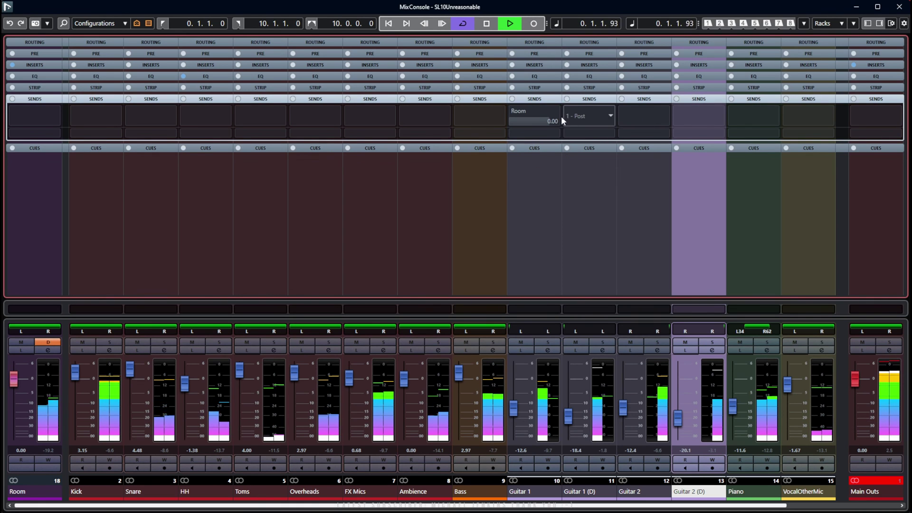
click(514, 112)
drag(549, 126, 516, 125)
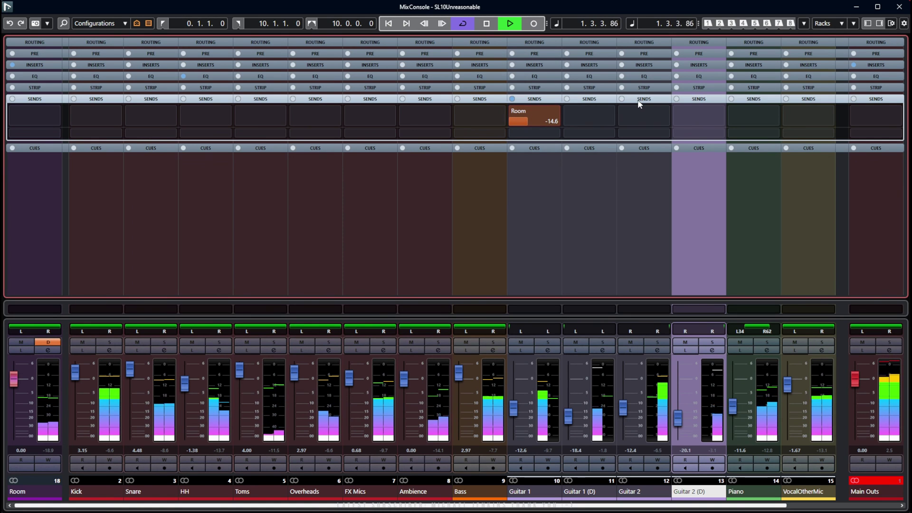
Add an active Room send to the Guitar 2 channel with its level at -12.1
click(638, 113)
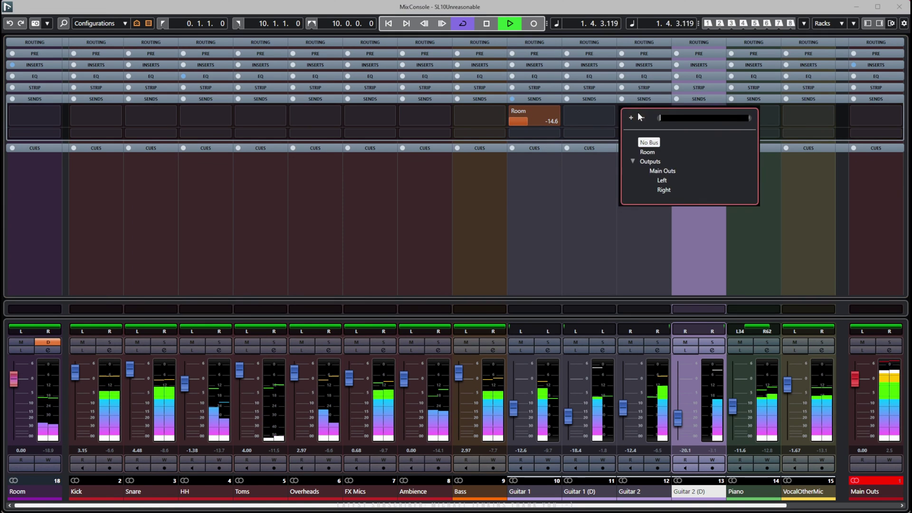
click(647, 152)
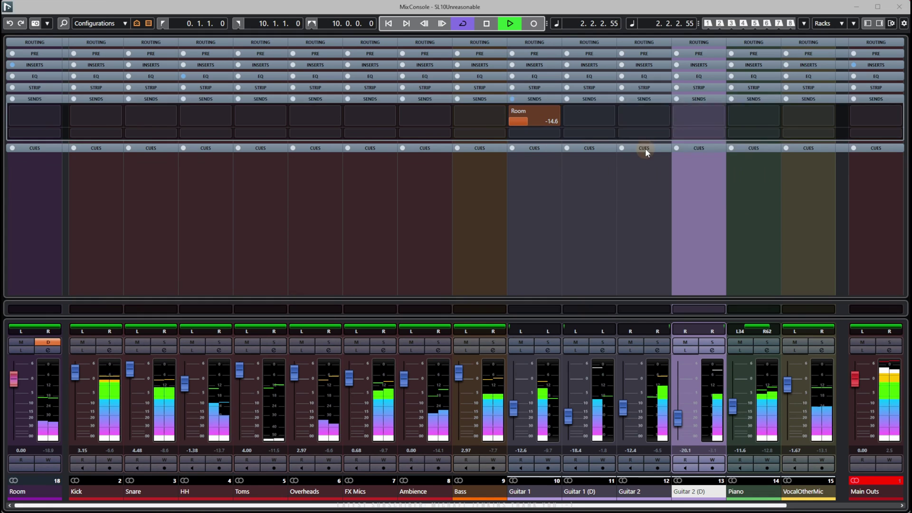
click(623, 110)
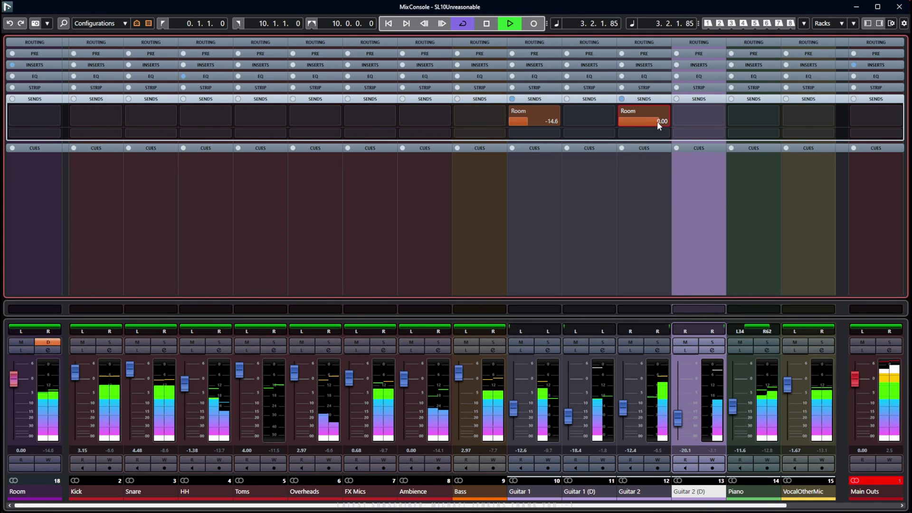
drag(657, 121, 627, 123)
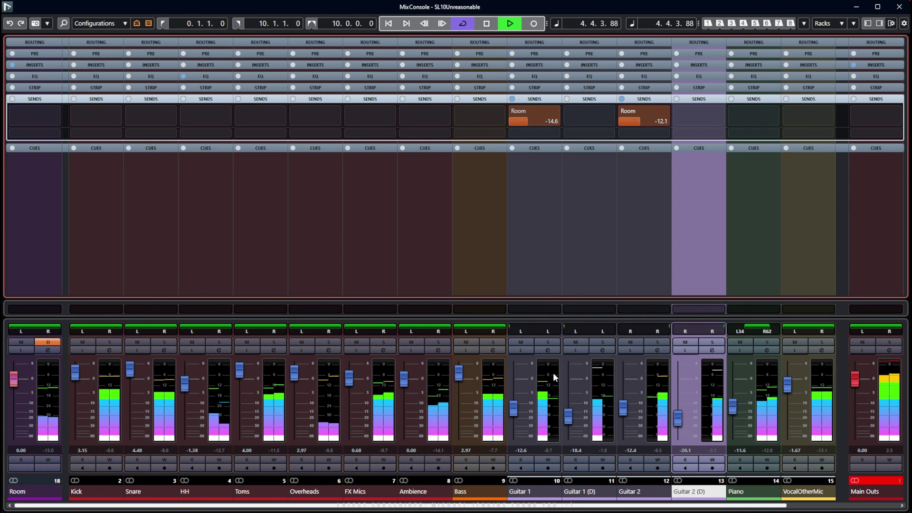
Solo the Guitar 1, Guitar 1 (D), Guitar 2 and Guitar 2 (D) channels, and raise the Guitar 1 (D) fader to -17.6
click(546, 342)
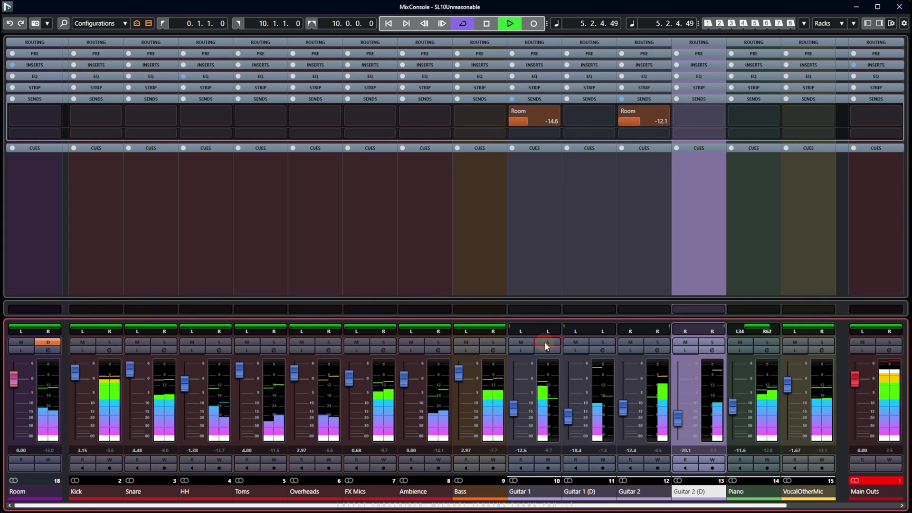
click(602, 342)
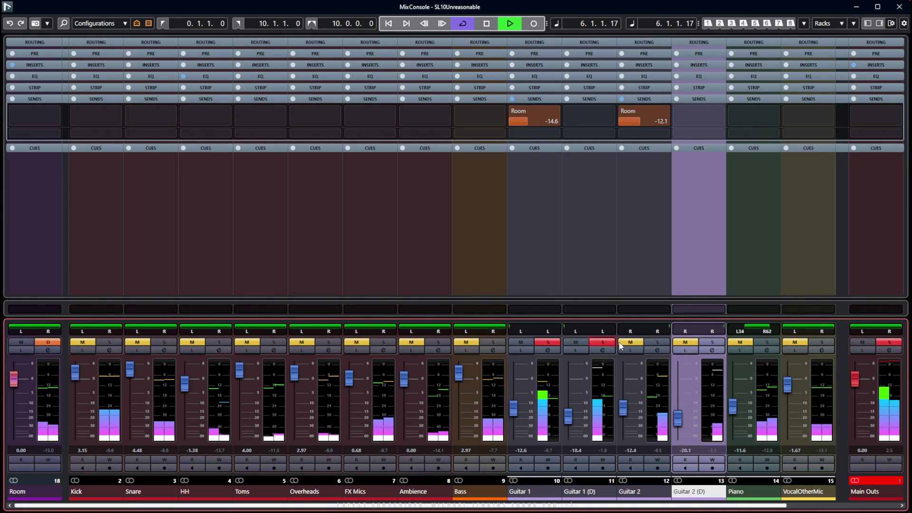
drag(571, 414, 571, 413)
click(655, 343)
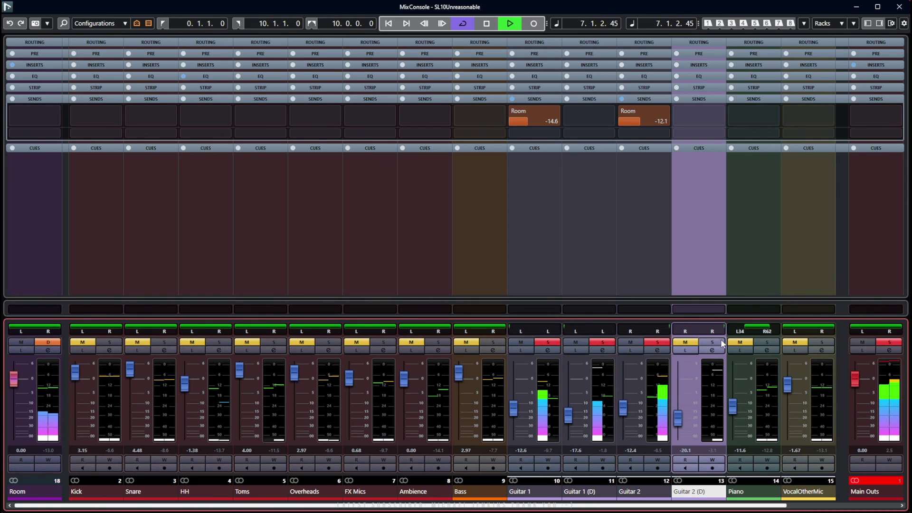
click(712, 342)
Rebalance the guitar faders: Guitar 2 (D) to -18.4, Guitar 1 (D) to -16.9 and Guitar 1 to -11.2
drag(678, 419, 678, 422)
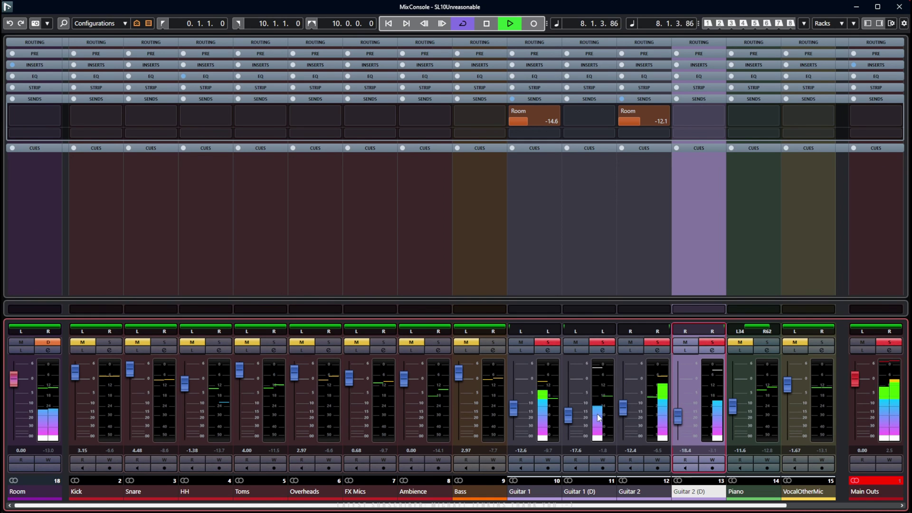
drag(566, 412, 565, 411)
click(516, 412)
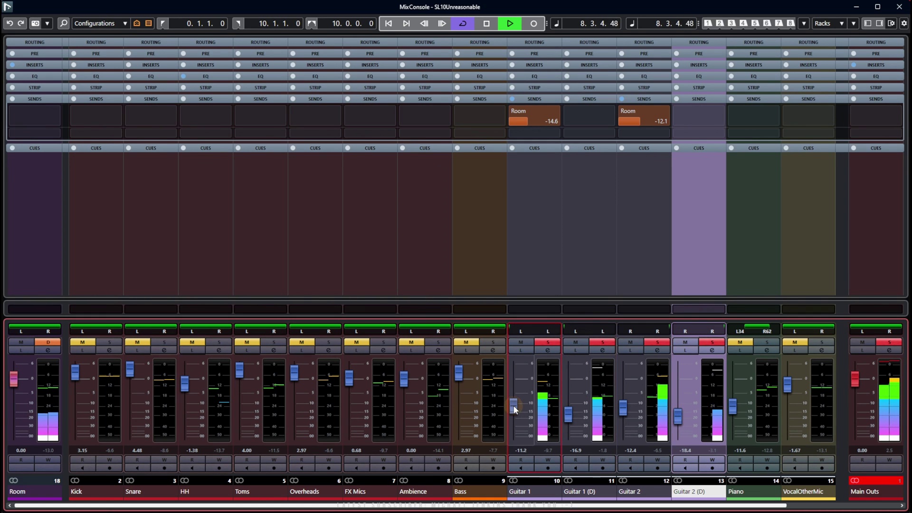
Raise the Room send level on the Guitar 1 channel to -8.46
click(523, 122)
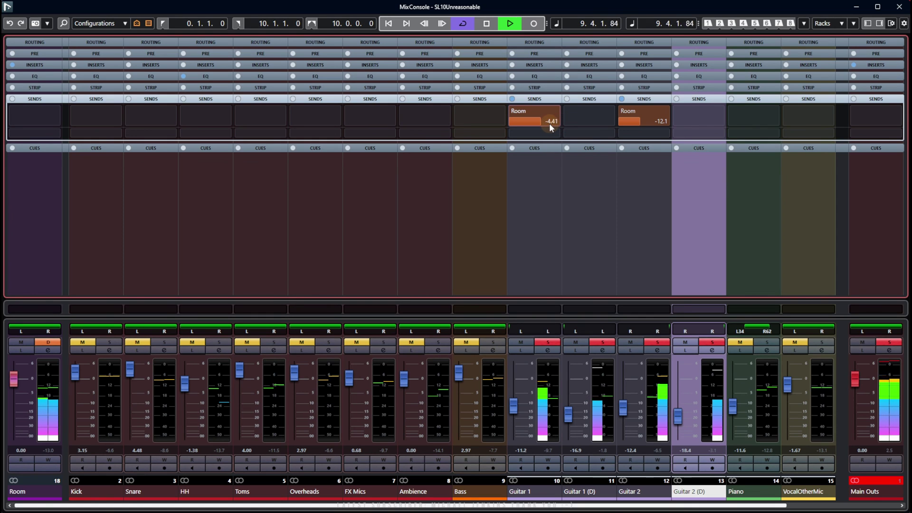
drag(545, 124, 544, 124)
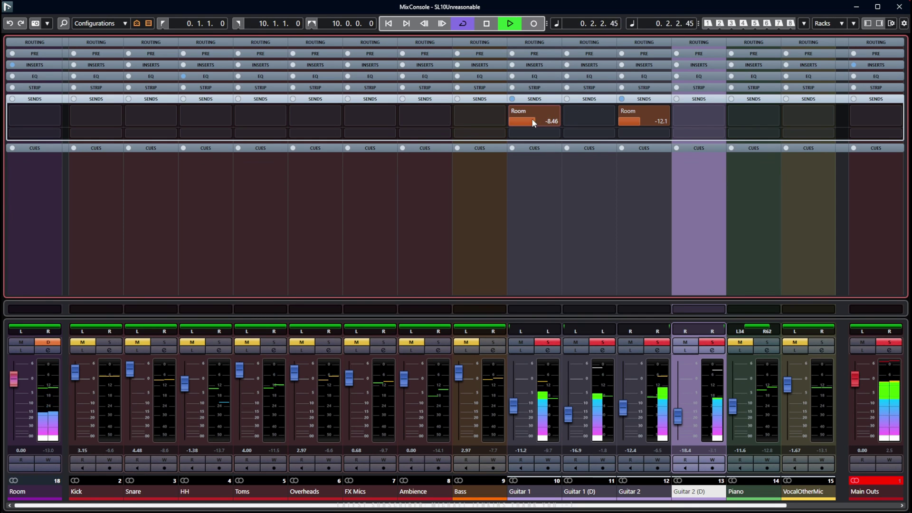
Rebalance the guitar faders: Guitar 2 (D) to -22.5, Guitar 1 to -9.96 and Guitar 2 to -14.2
drag(686, 423, 680, 423)
drag(515, 411, 514, 407)
drag(624, 407, 626, 407)
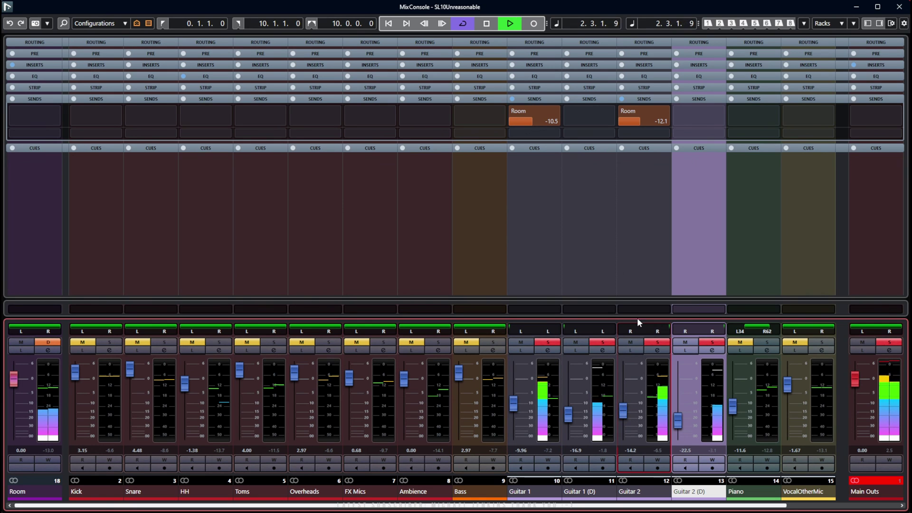
Unsolo all four guitar channels and, against the full mix, raise the Guitar 2 fader to -13.2 and Guitar 1 to -9.47
click(602, 343)
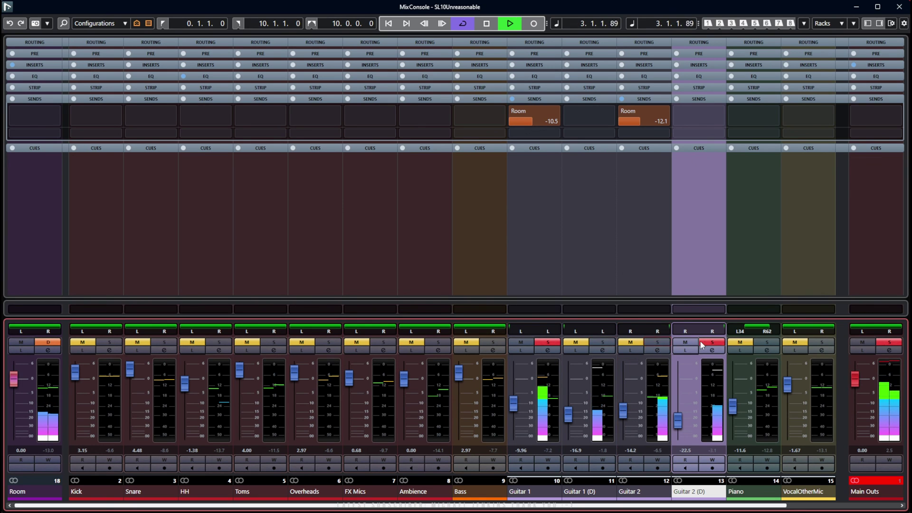
click(542, 340)
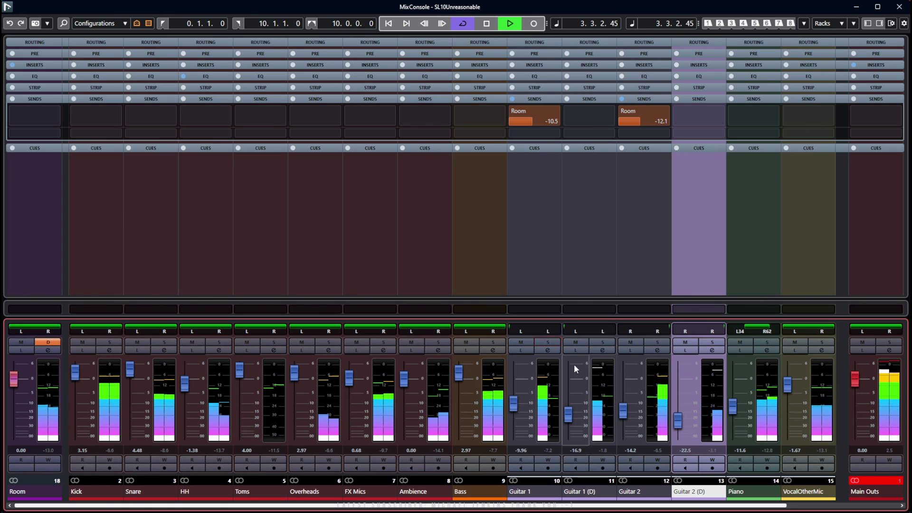
click(623, 411)
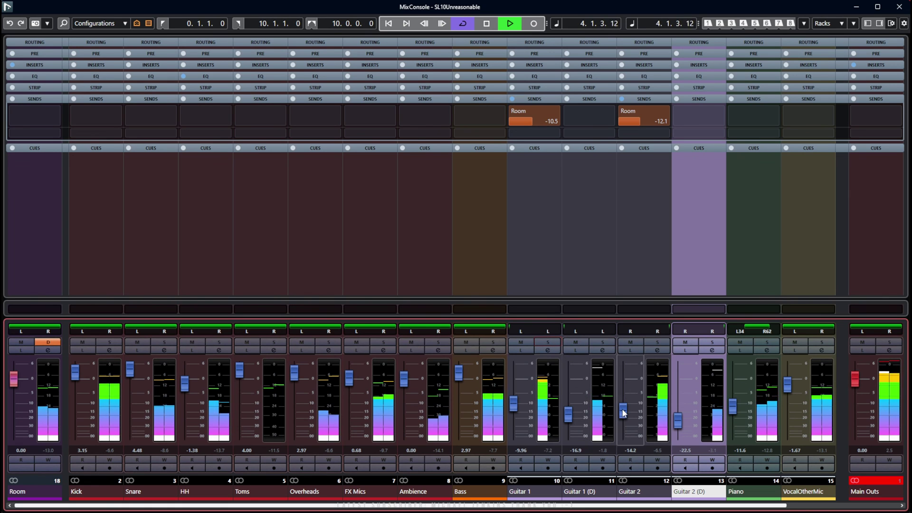
drag(623, 409, 623, 407)
drag(515, 403, 515, 402)
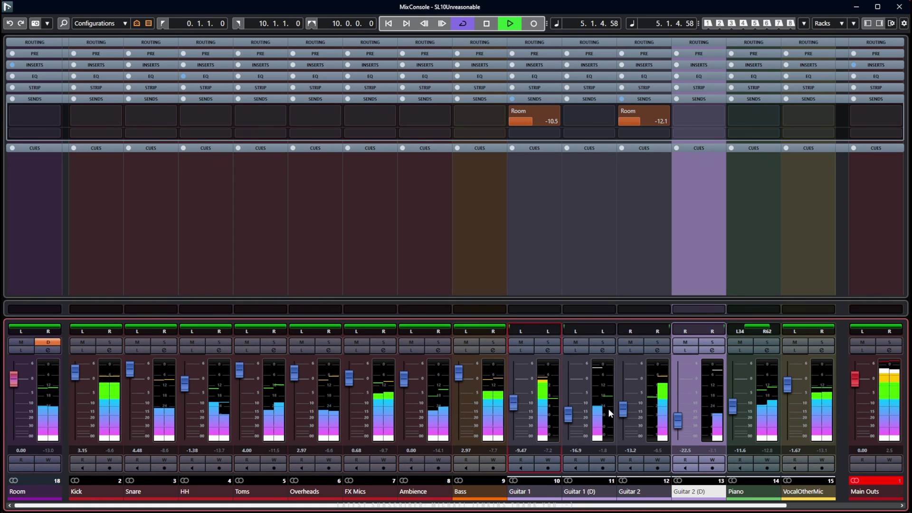
Check the Piano channel in solo and EQ it: cut the low band 12.8 dB at 105.1 Hz and boost the high-mid band 3.7 dB at 1537 Hz
click(766, 342)
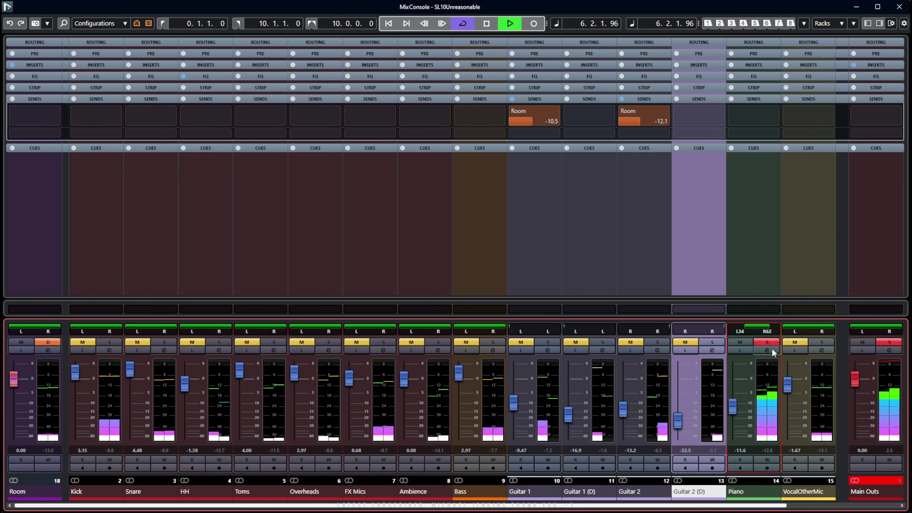
click(769, 341)
click(767, 350)
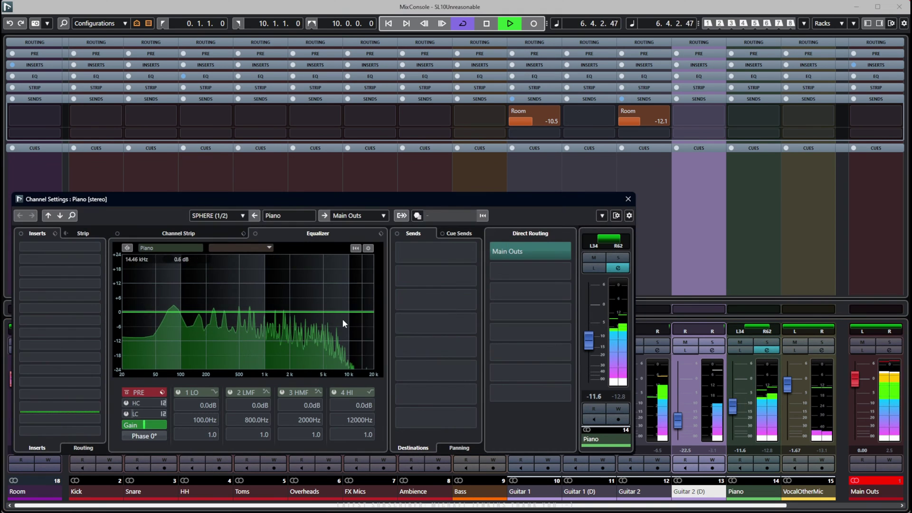
drag(160, 306, 182, 343)
mouse_move(277, 311)
mouse_down()
mouse_move(278, 293)
mouse_move(280, 303)
mouse_up()
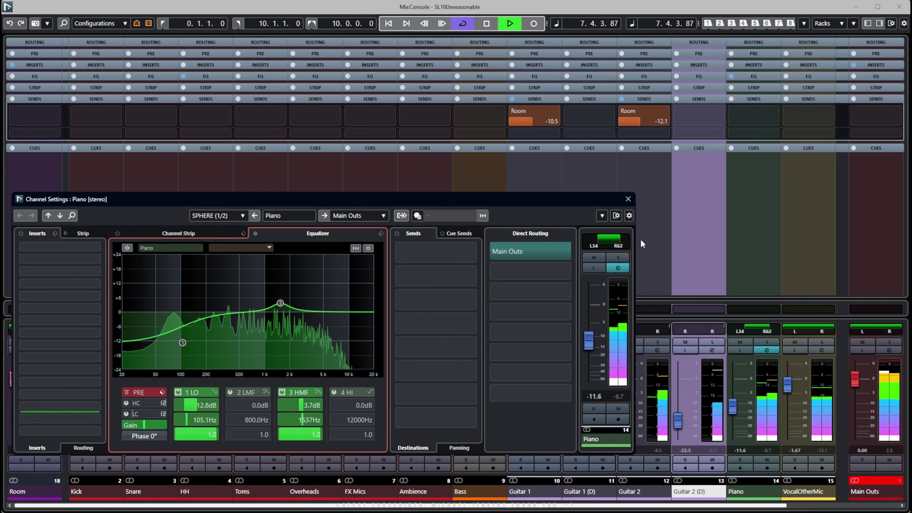
click(628, 199)
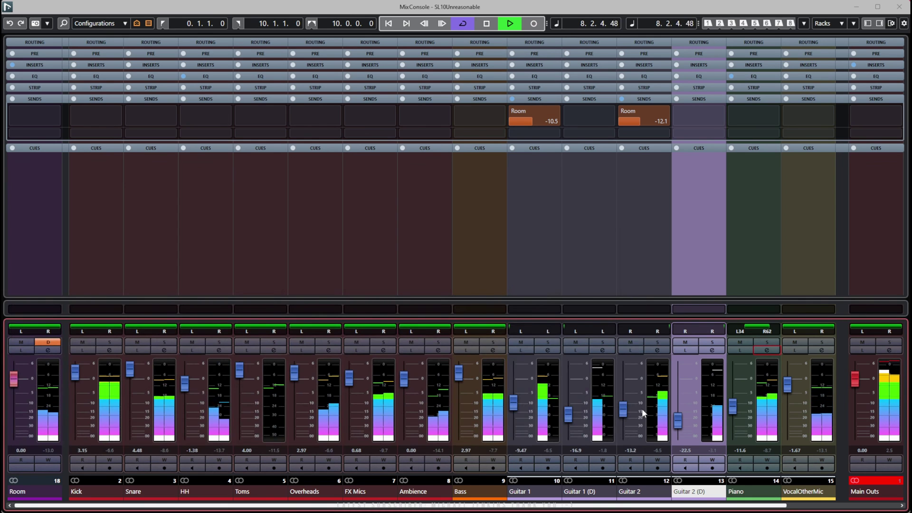
Raise the Guitar 2 fader to -12.4 and the Guitar 2 (D) fader to -17.6, and stop playback
drag(628, 406, 626, 407)
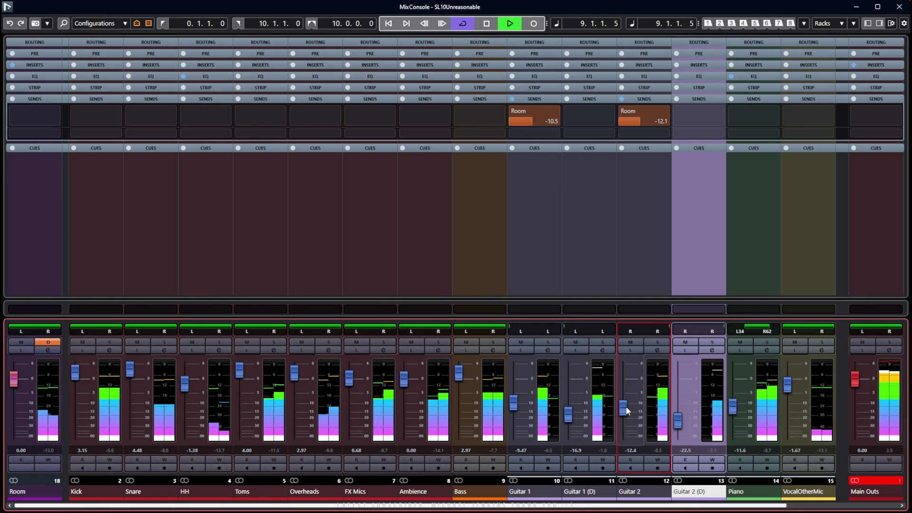
drag(678, 420, 677, 412)
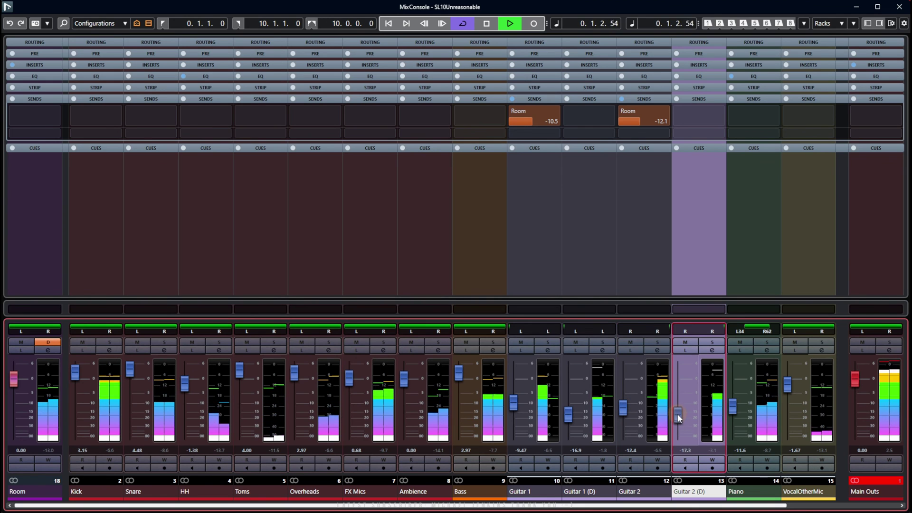
key(space)
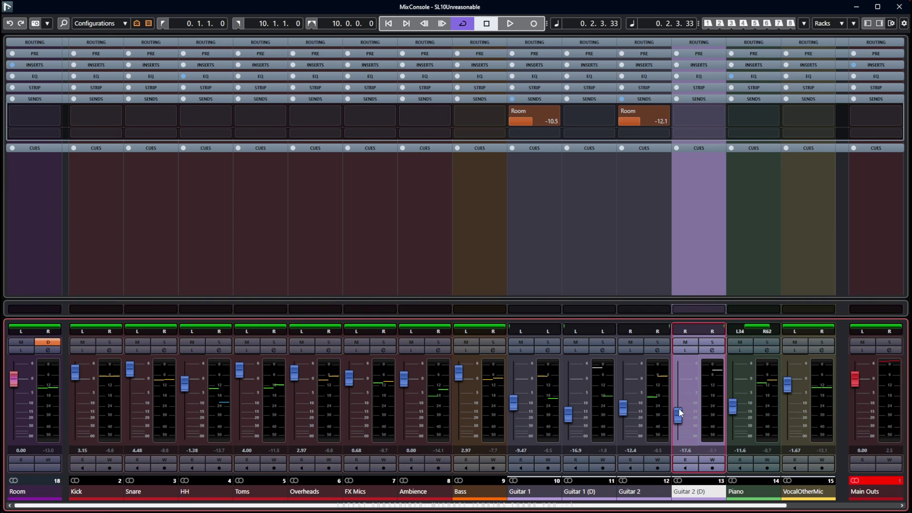
Solo the VocalOtherMic and VocalBright channels and audition the two vocal tracks together in short passages
click(802, 506)
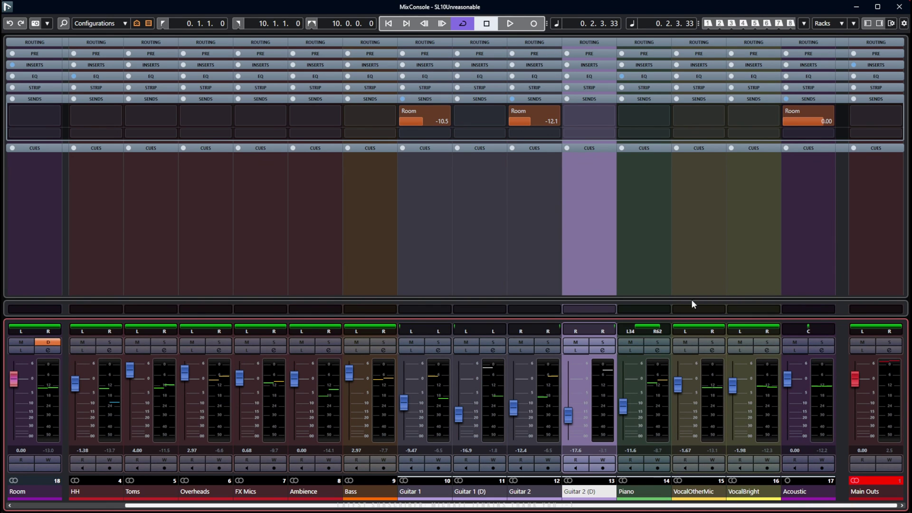
click(713, 343)
click(766, 341)
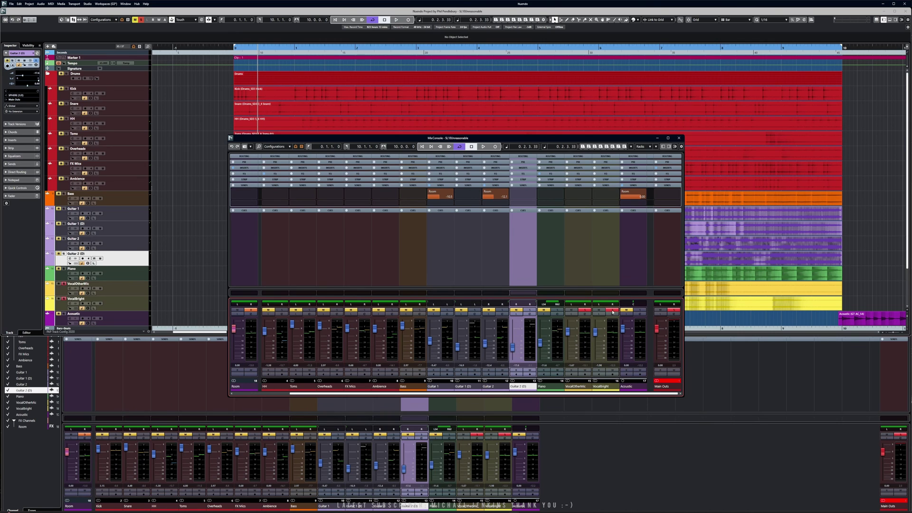
key(space)
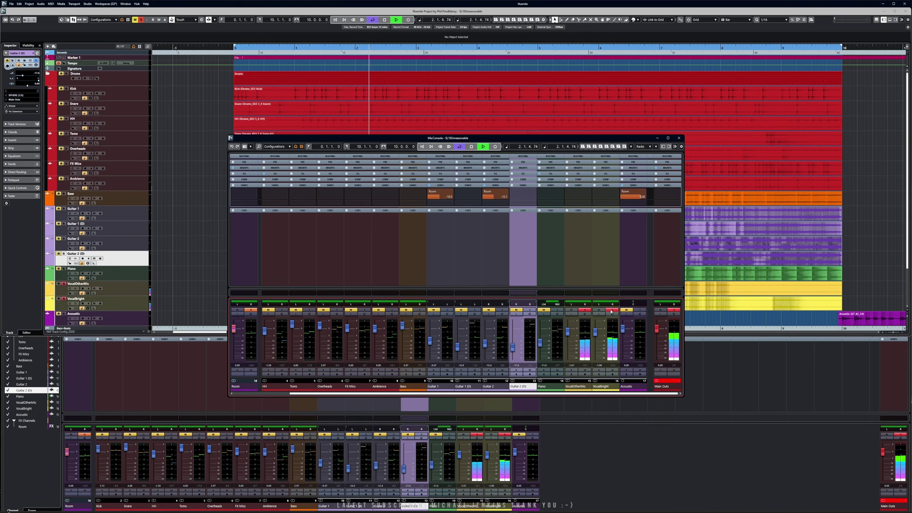
key(space)
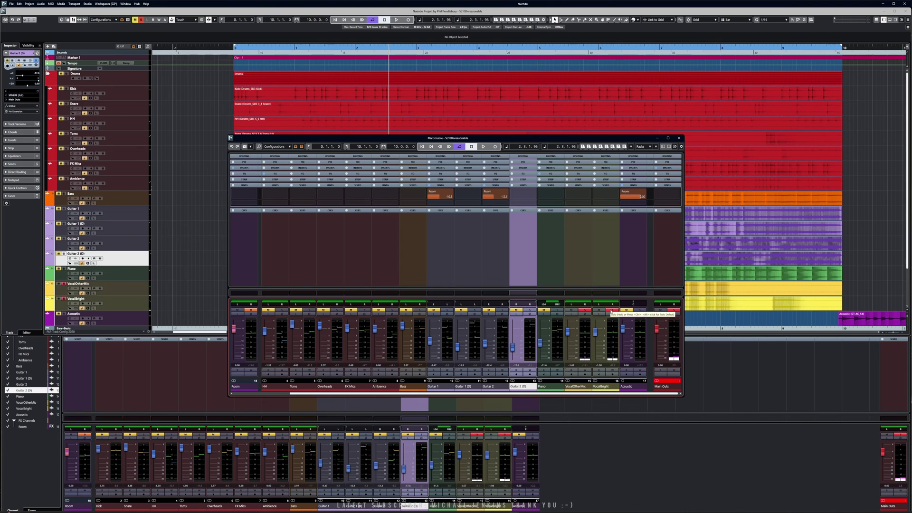
key(space)
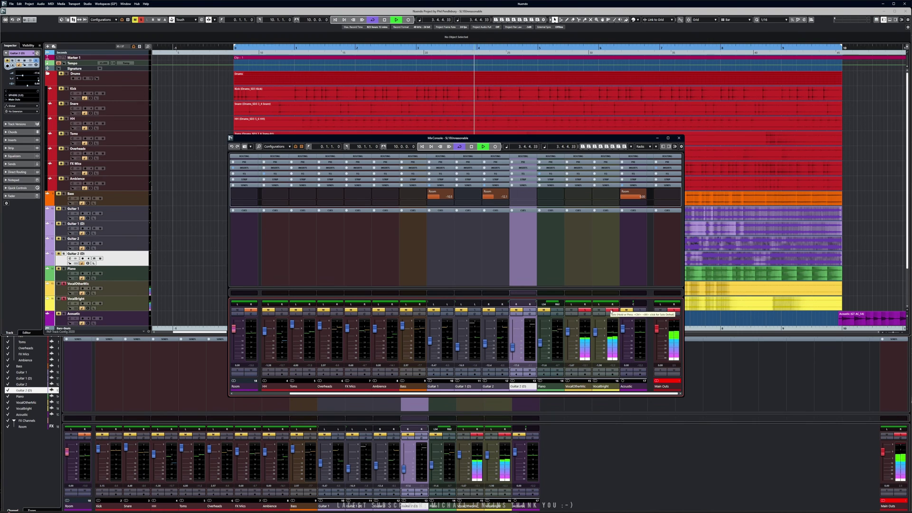
key(space)
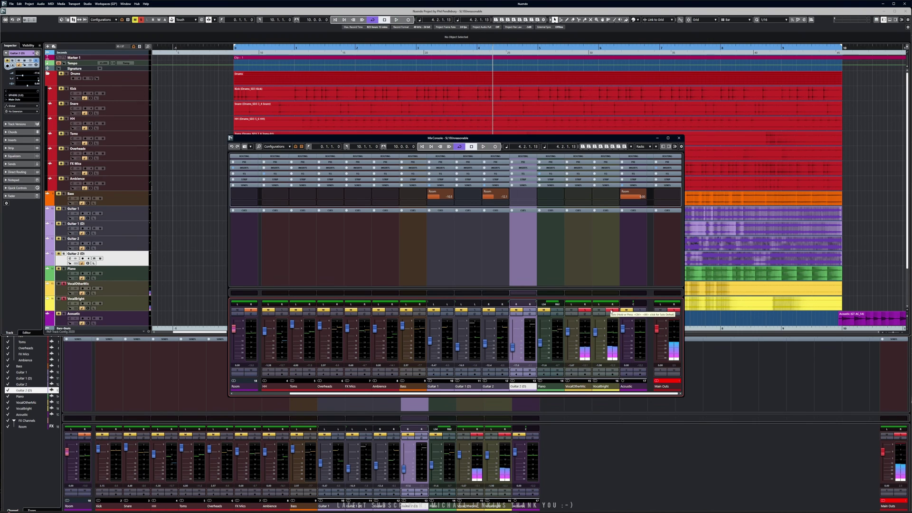
Audition the VocalOtherMic channel alone in short passages, without VocalBright
key(KP_Subtract)
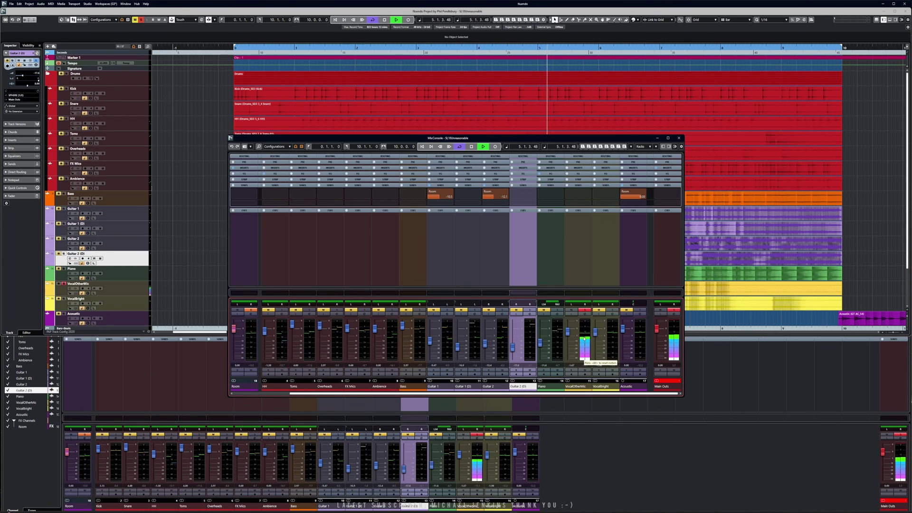
key(space)
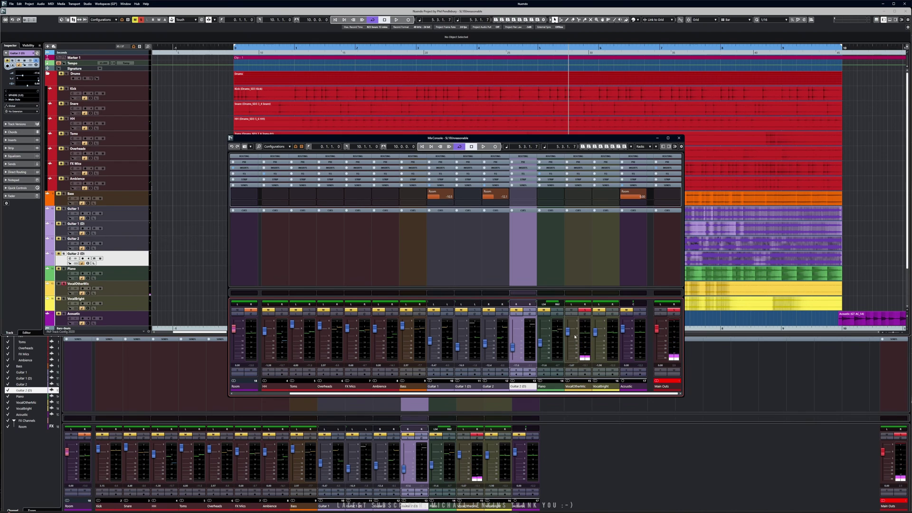
key(space)
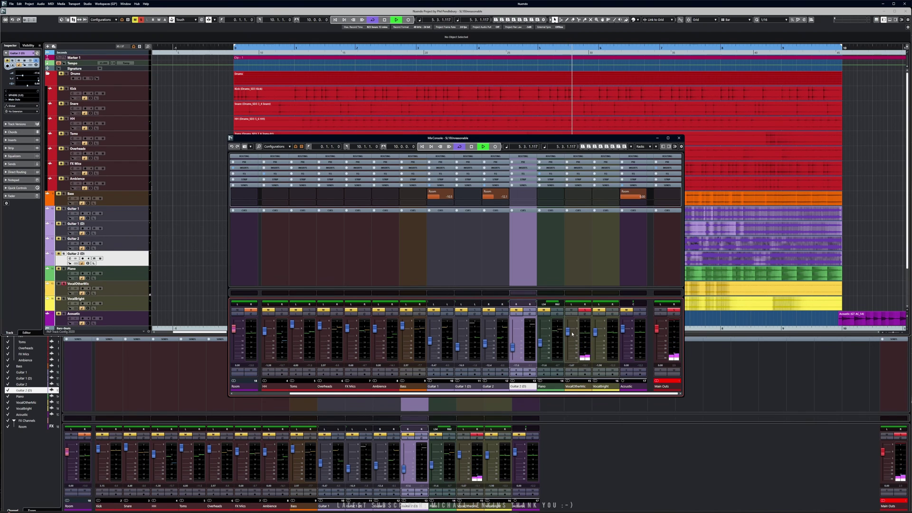
key(space)
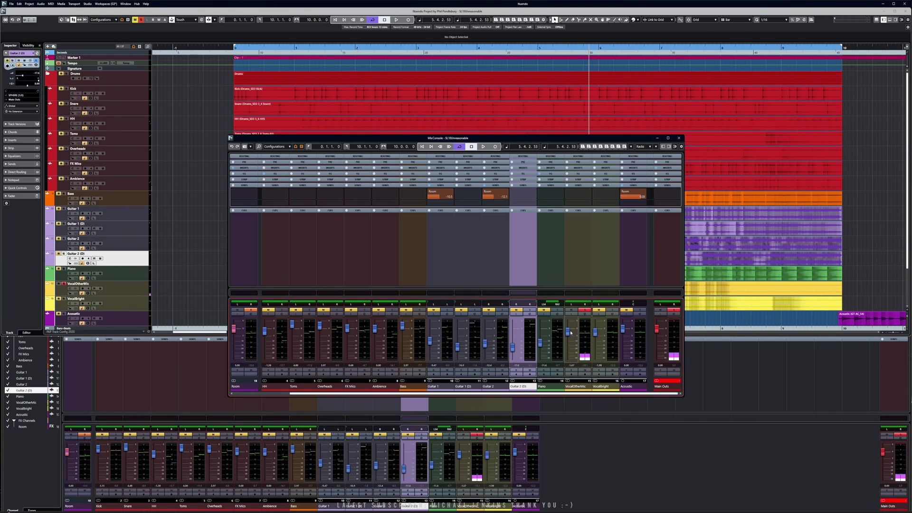
key(space)
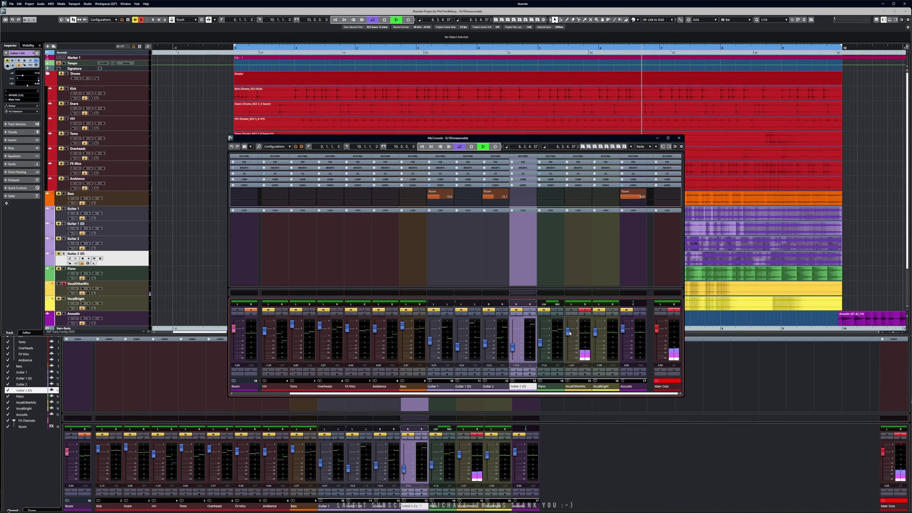
Push the VocalOtherMic fader up near its maximum and replay the soloed vocal from the project start
key(space)
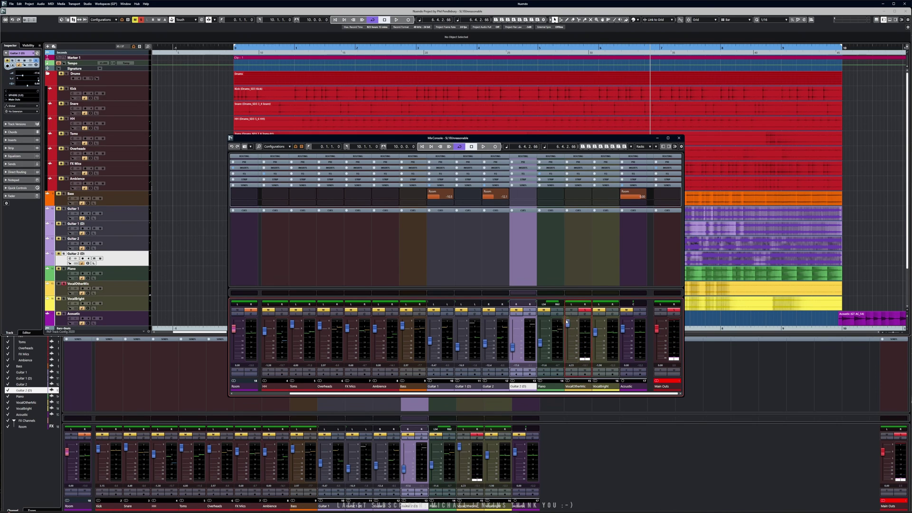
key(space)
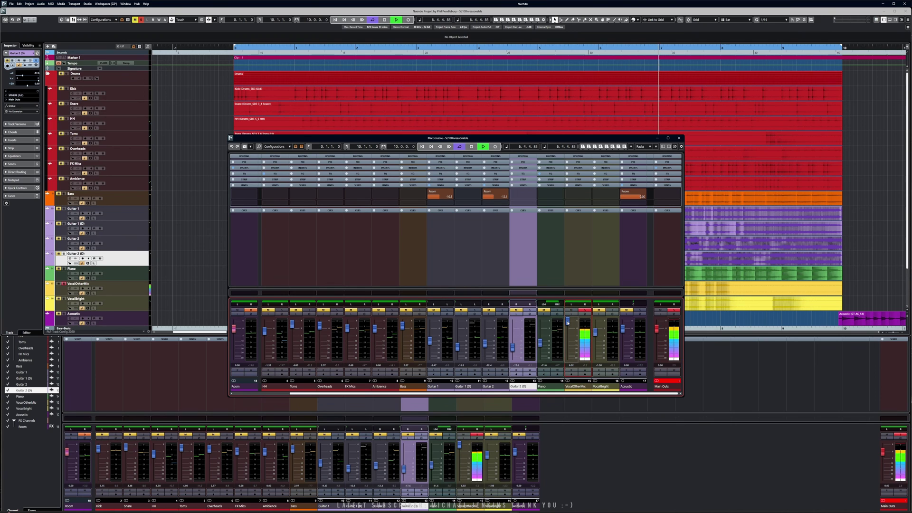
key(space)
key(Home)
key(space)
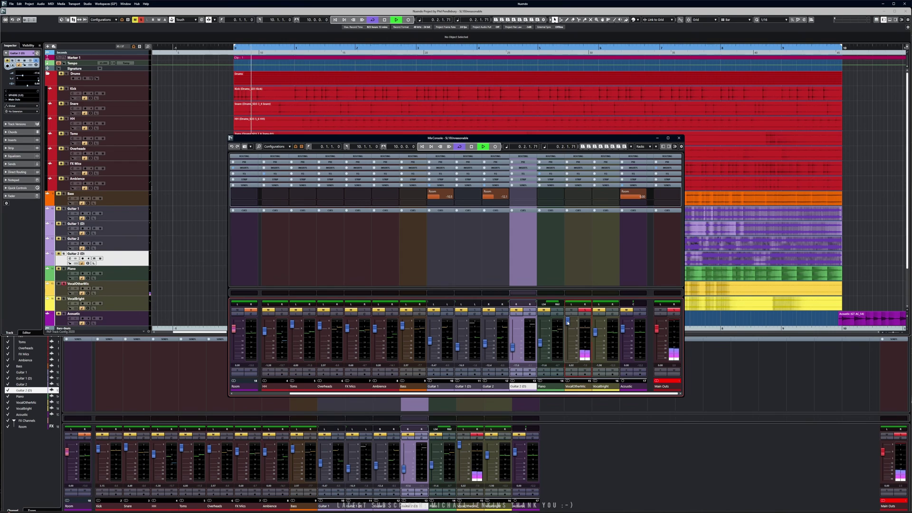
key(space)
Bring the VocalOtherMic fader back down to just below 0 dB and audition the channel in solo
drag(568, 323, 570, 330)
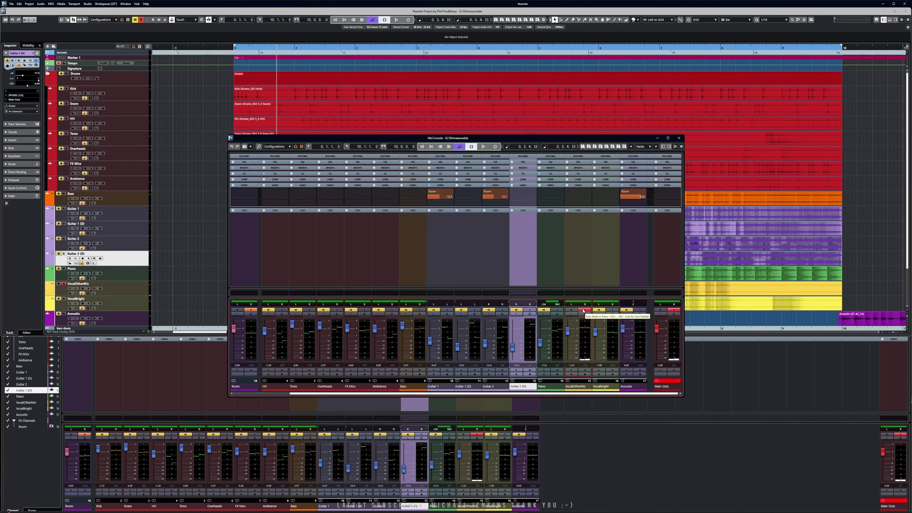
key(space)
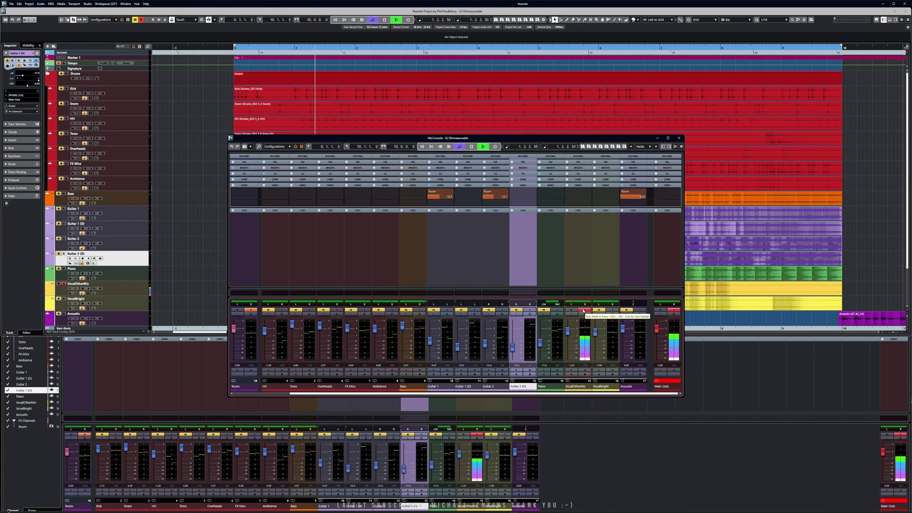
key(space)
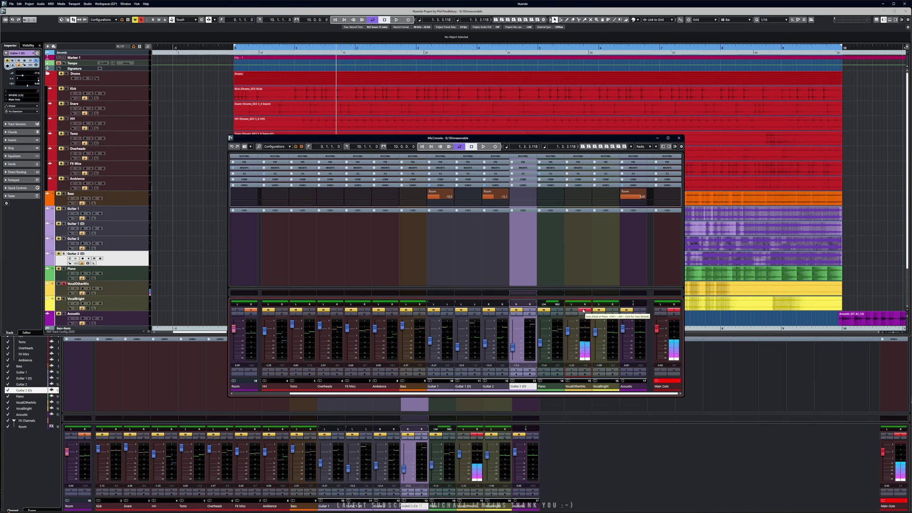
Switch the solo from VocalOtherMic to VocalBright, nudge the VocalBright fader up slightly and audition it alone
click(584, 310)
click(612, 311)
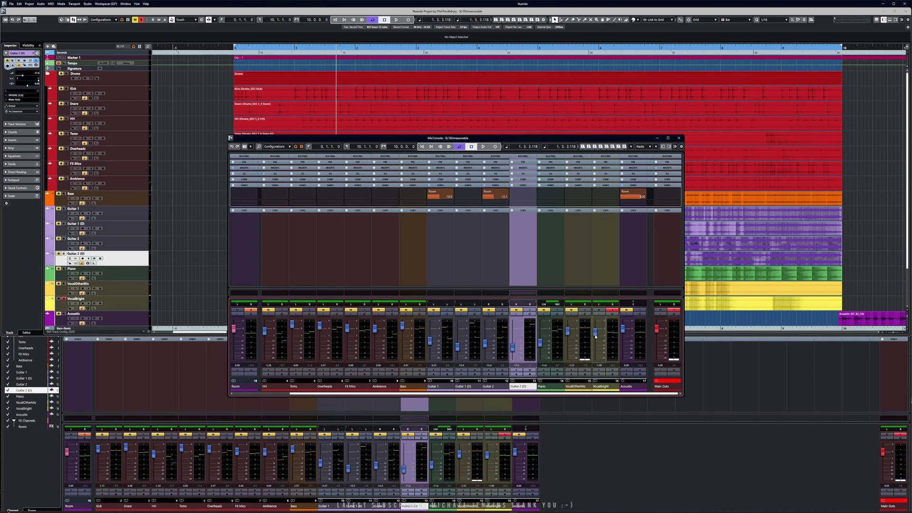
key(space)
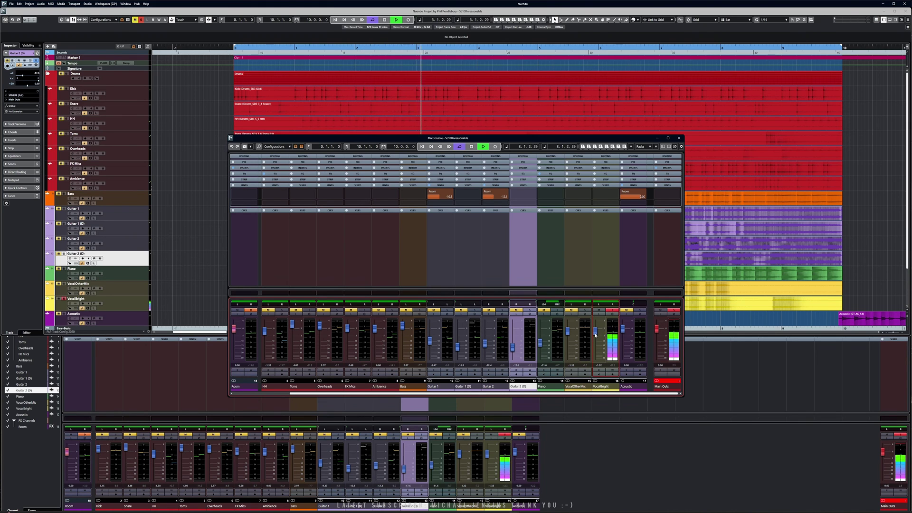
key(space)
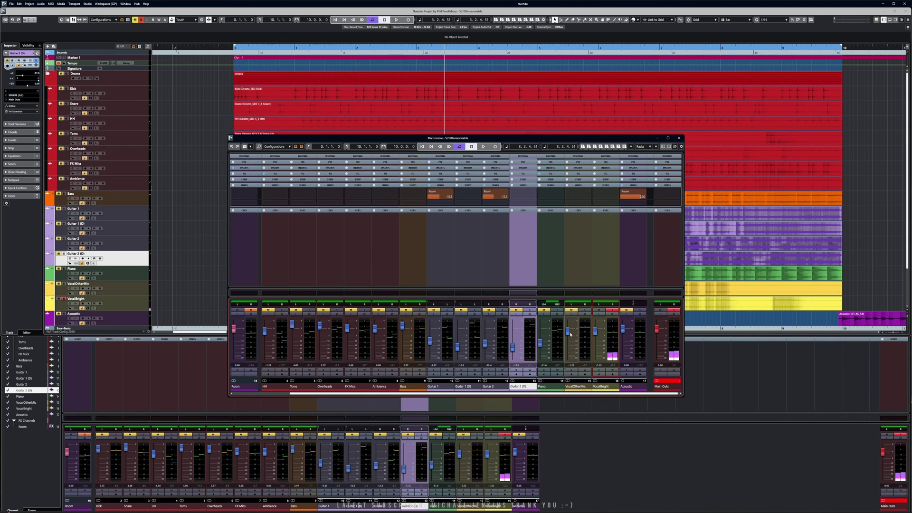
Switch the solo from VocalBright back to VocalOtherMic and start playback to compare the two vocal tracks
click(613, 311)
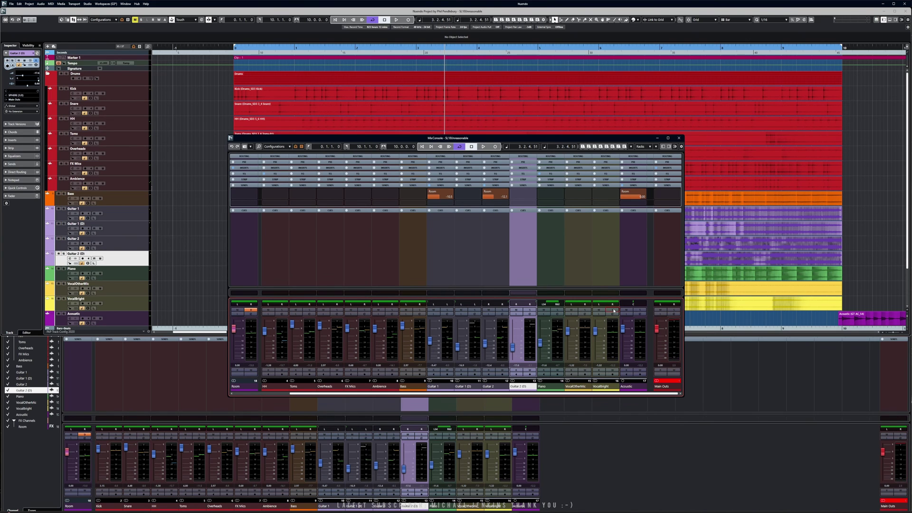
click(586, 310)
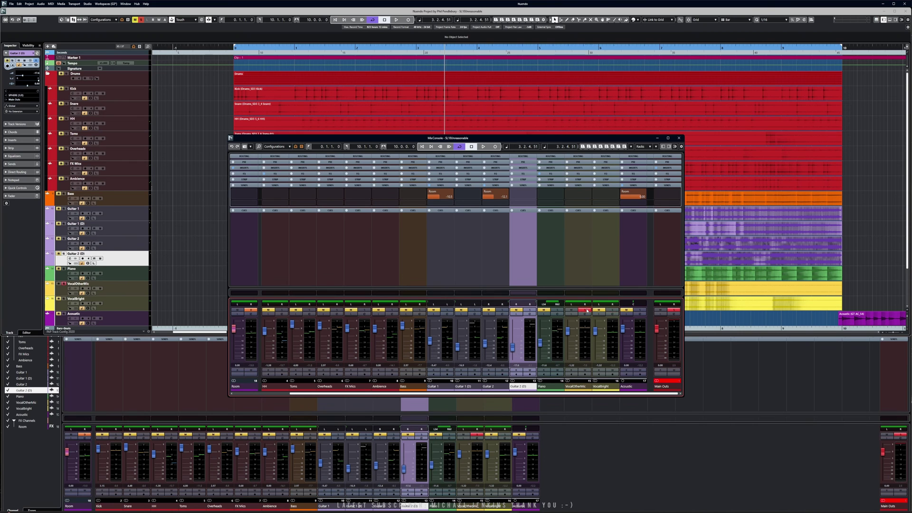
key(space)
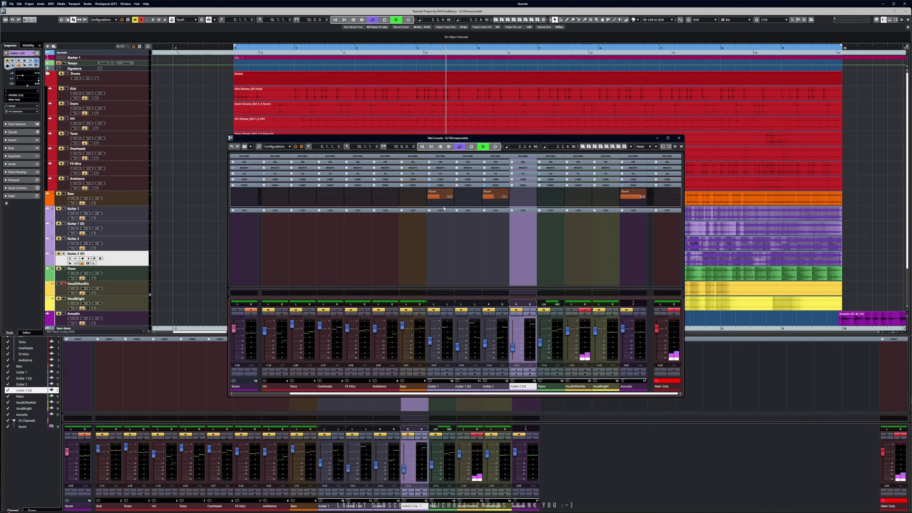
Stop playback, select the VocalOtherMic event and open it in the SpectraLayers extension editor
click(121, 284)
click(339, 289)
key(space)
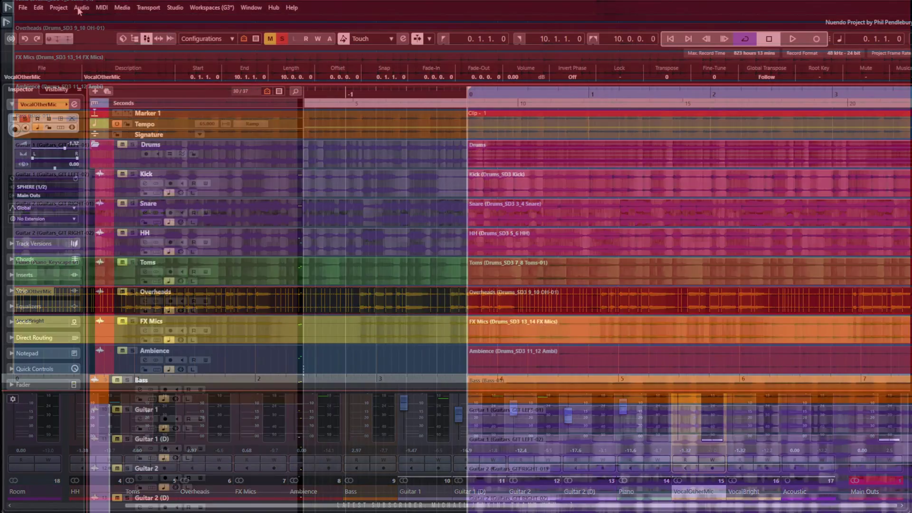
click(81, 7)
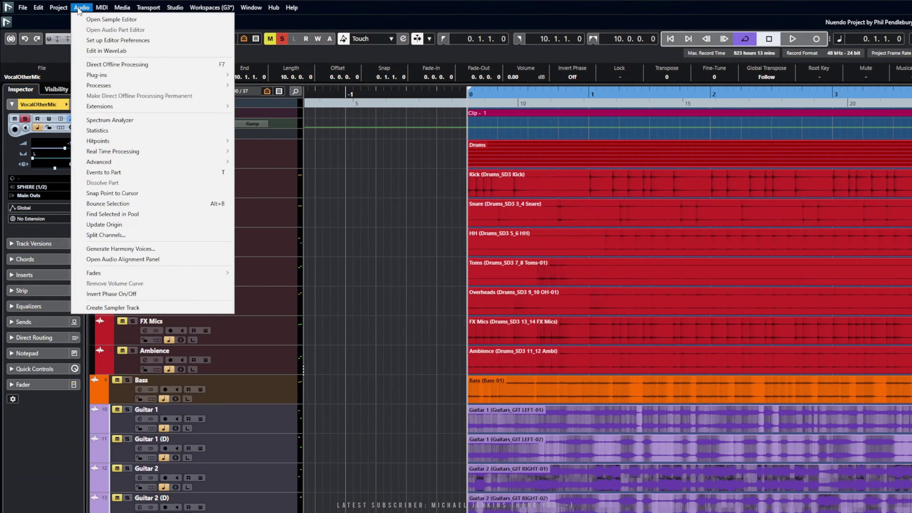
mouse_move(114, 108)
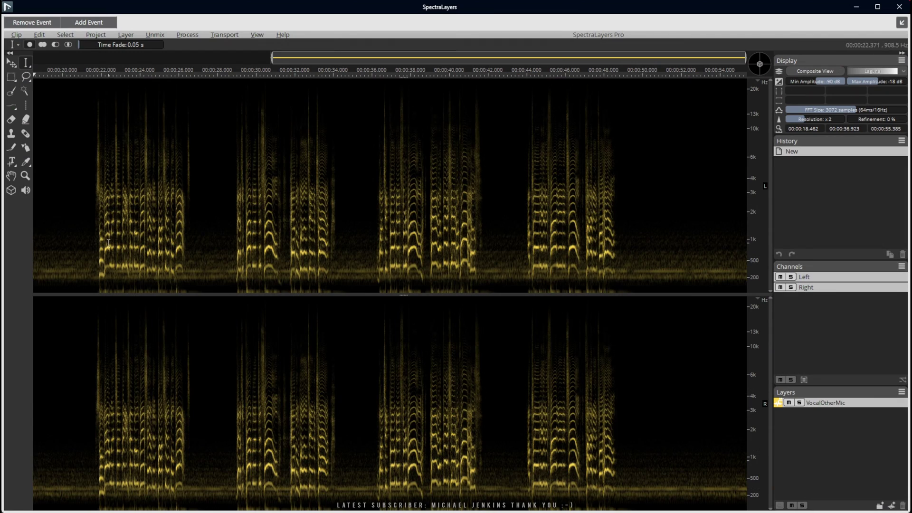
Audition the first vocal phrase and the background noise in the gaps between and after the phrases
click(98, 244)
key(space)
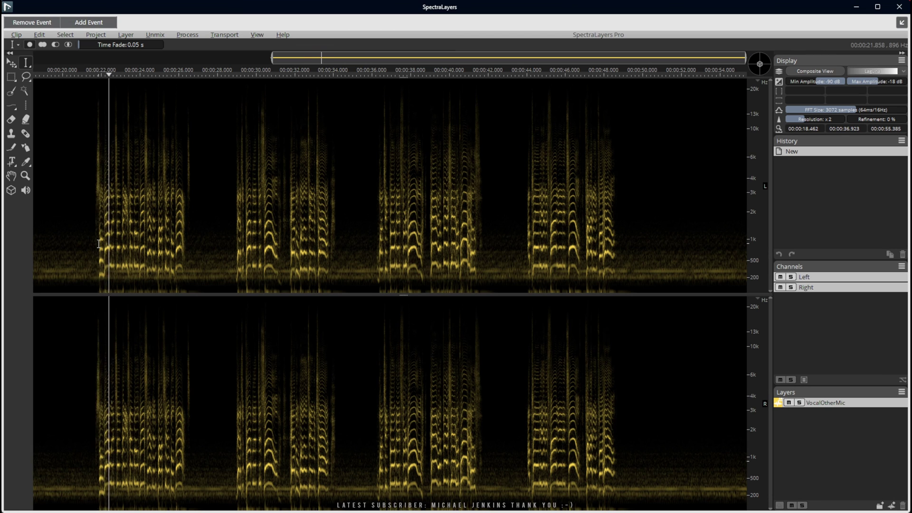
click(219, 272)
drag(225, 271, 195, 268)
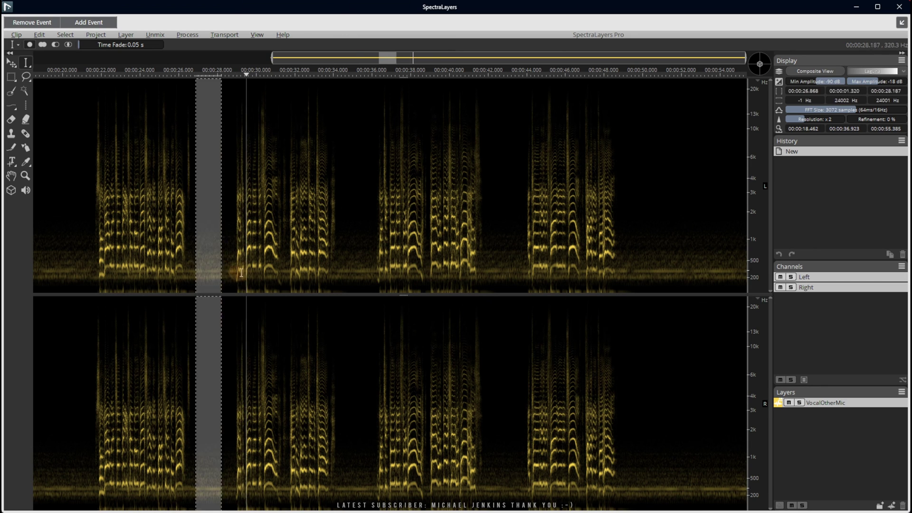
click(227, 257)
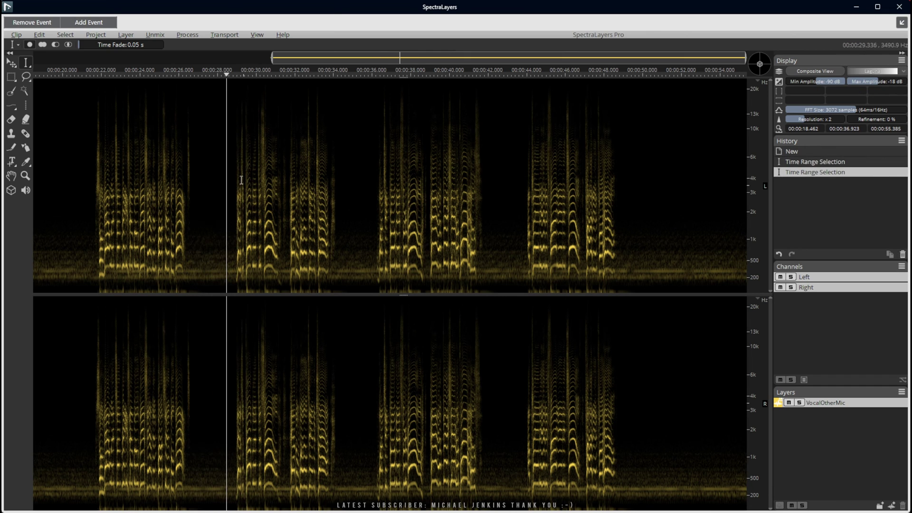
click(645, 268)
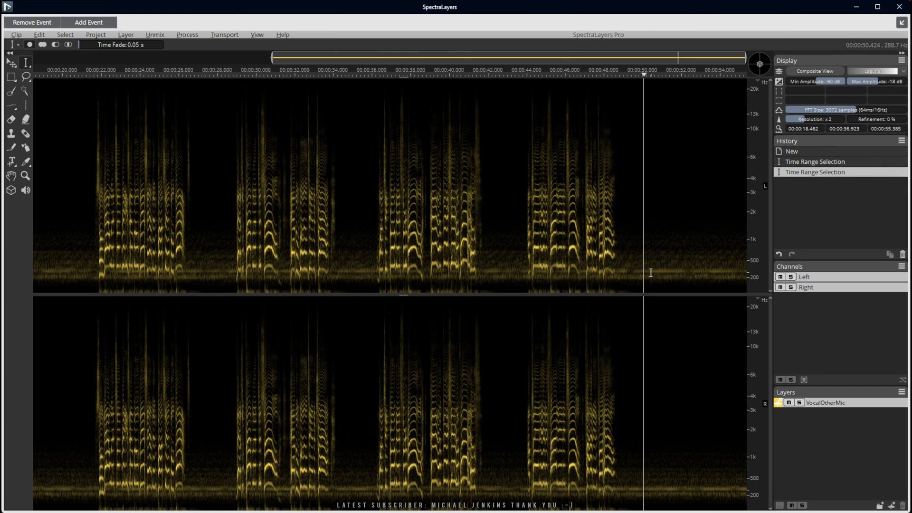
key(space)
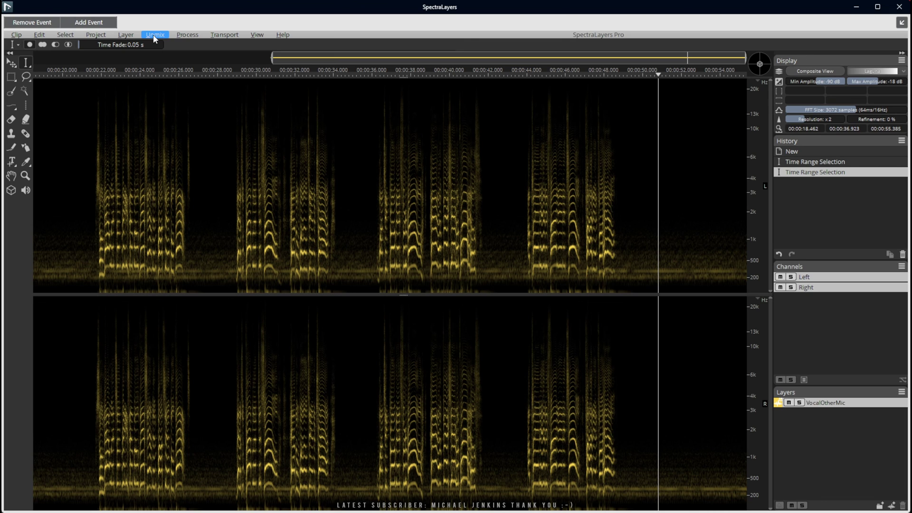
Try the Voice Denoiser on VocalOtherMic with a 100% noise reduction ratio, audition it and undo the processing
click(186, 36)
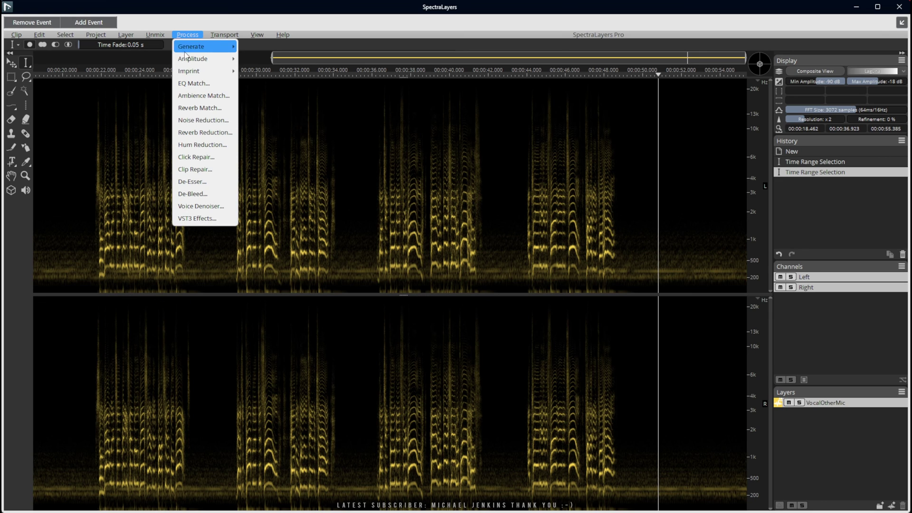
mouse_move(213, 74)
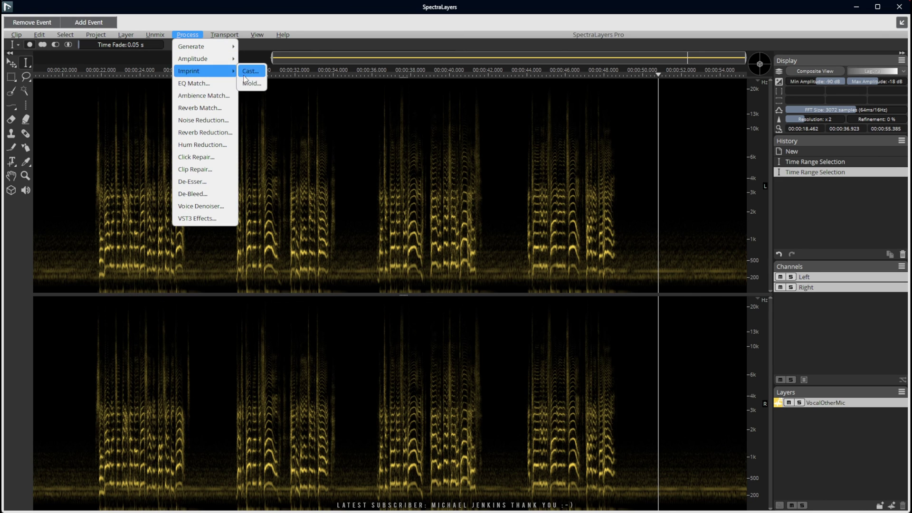
click(208, 208)
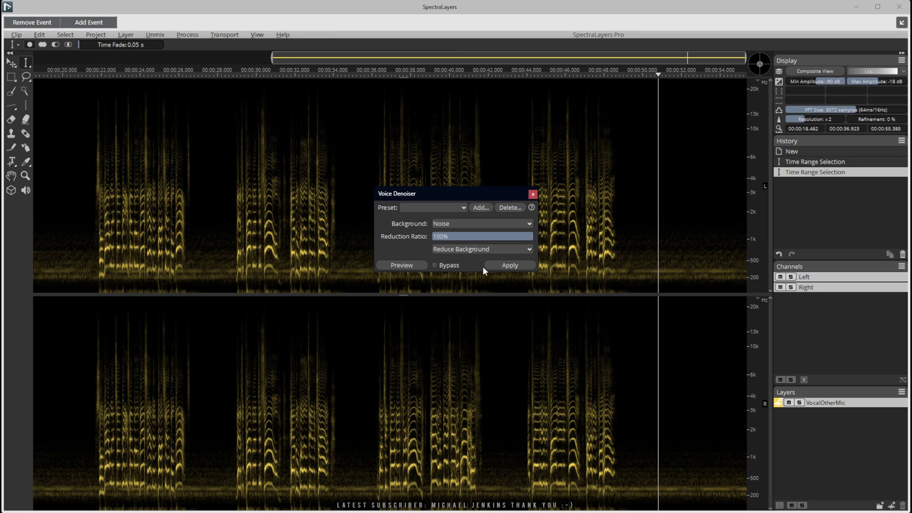
click(516, 269)
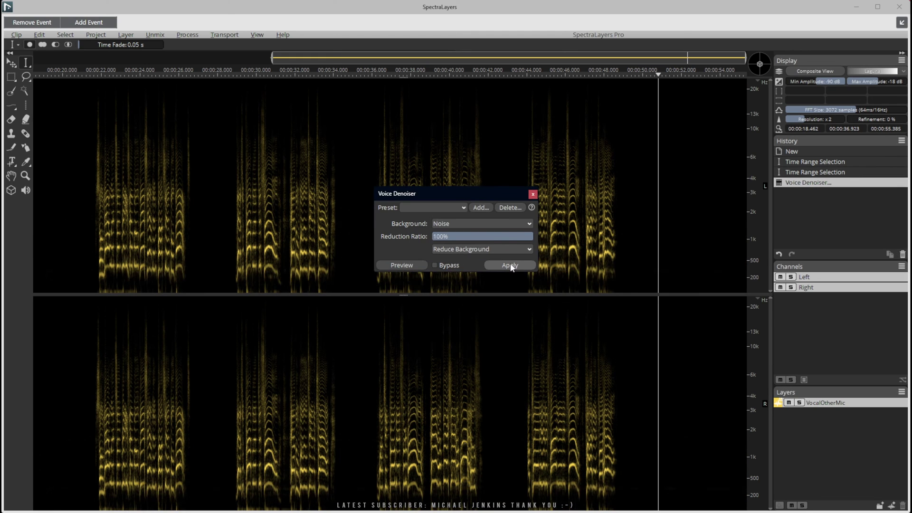
click(533, 193)
click(97, 238)
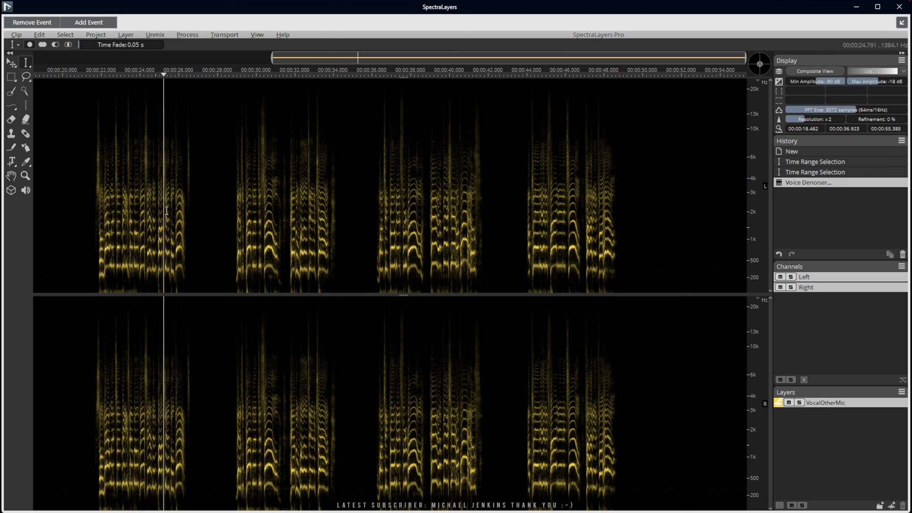
key(ctrl+z)
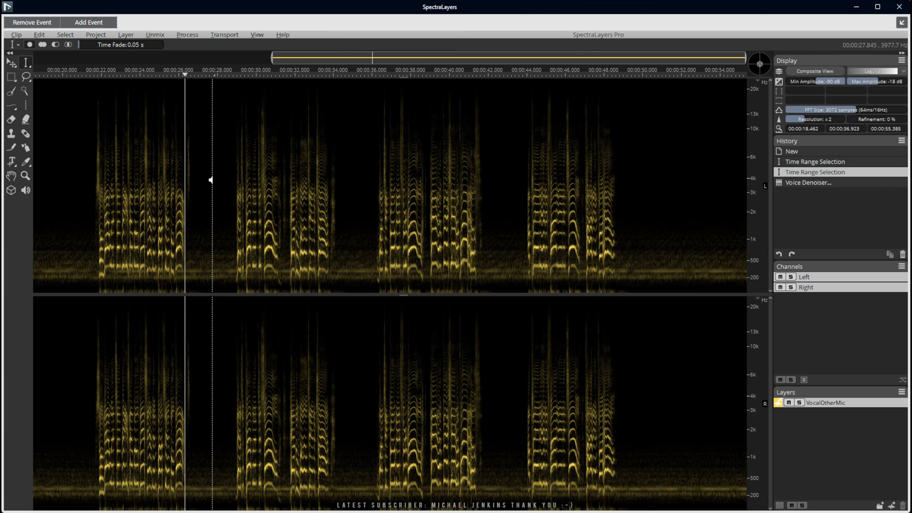
Select about 3.2 seconds of background noise after the last phrase and register it as the Noise Reduction profile
click(187, 36)
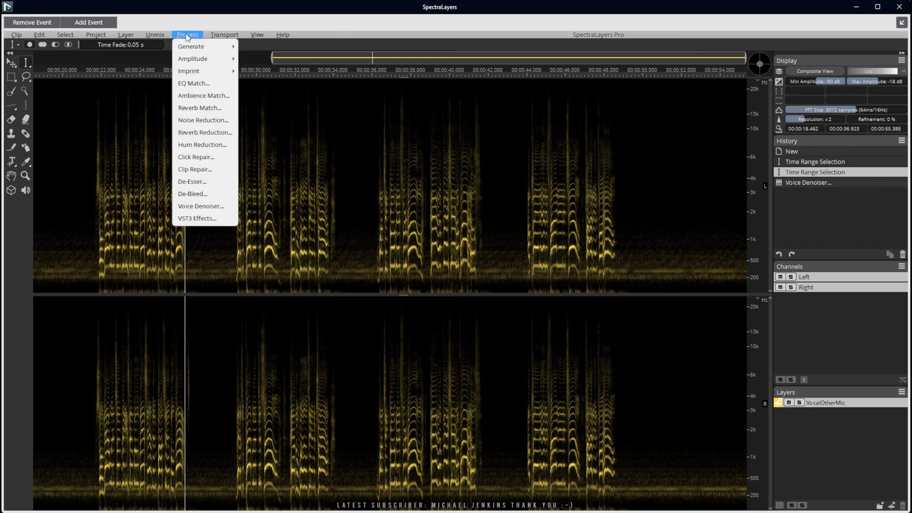
click(205, 121)
drag(441, 182, 400, 193)
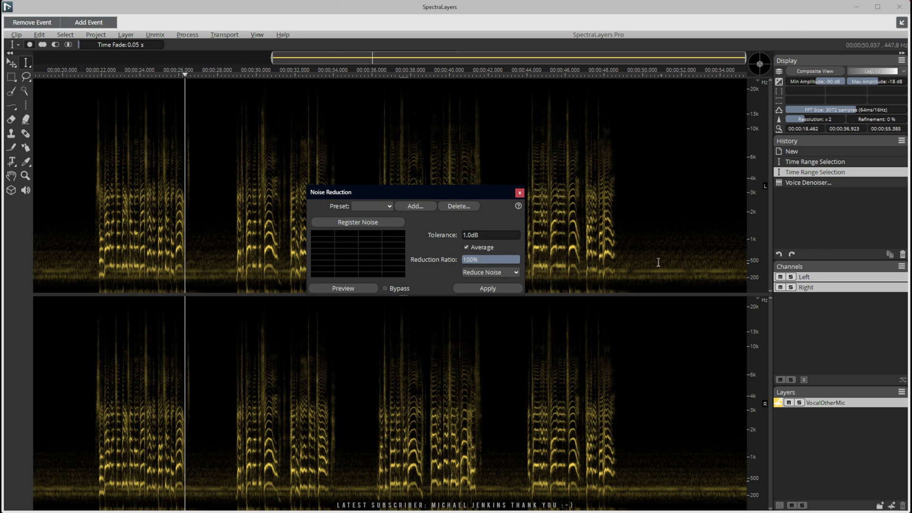
drag(632, 262, 693, 267)
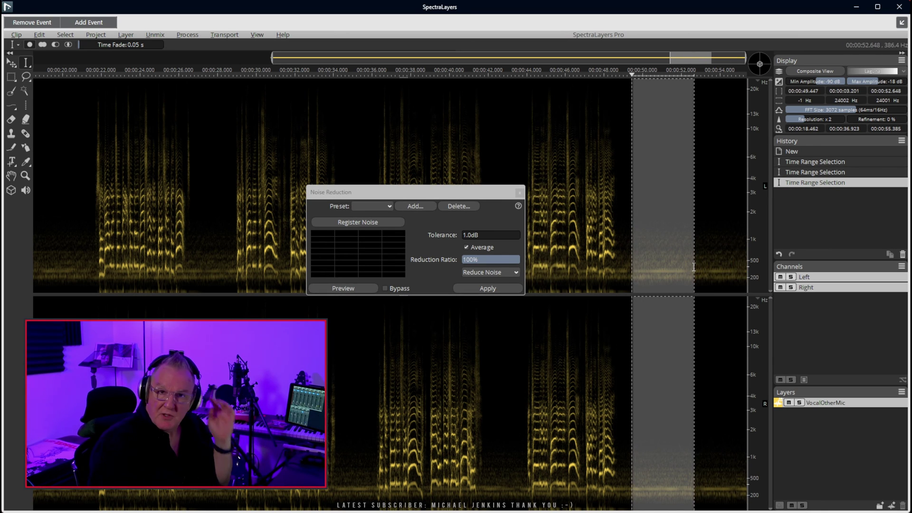
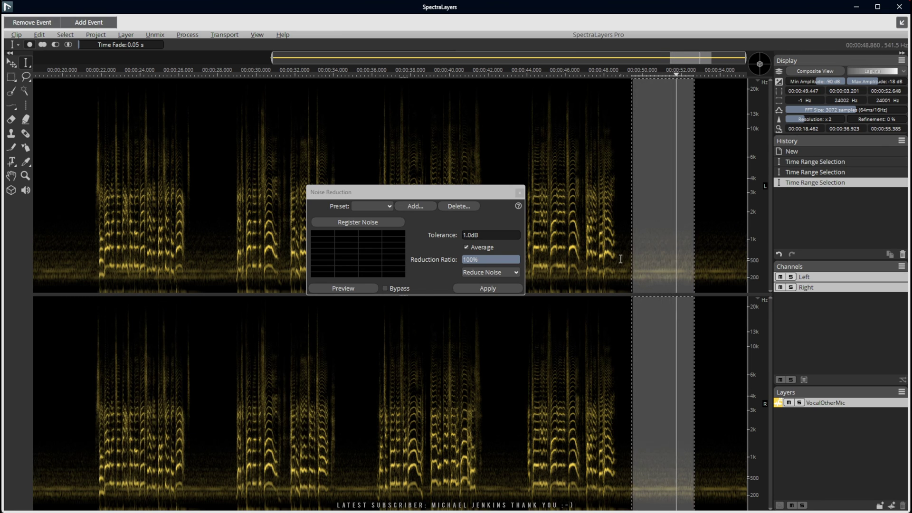
click(366, 219)
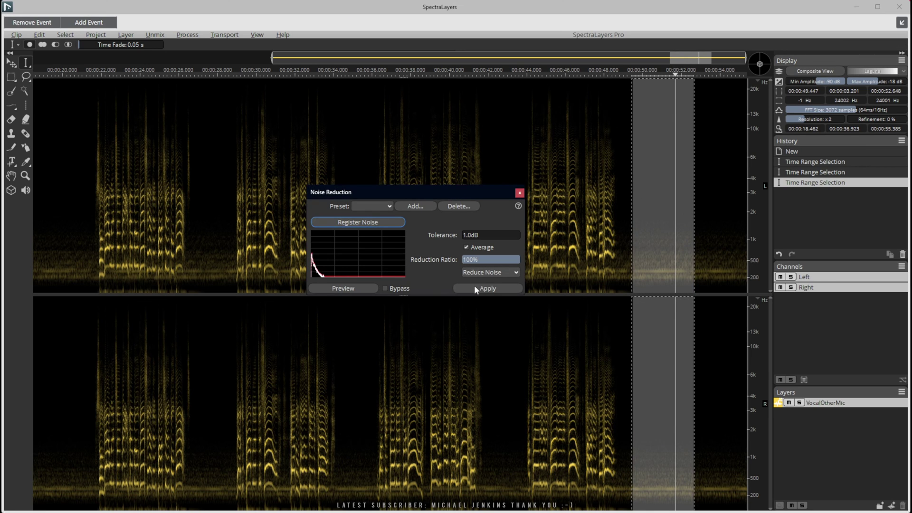
Clear the time selection, try Noise Reduction on the whole vocal at 1.0 dB tolerance and 100% ratio, and undo it after listening
click(610, 360)
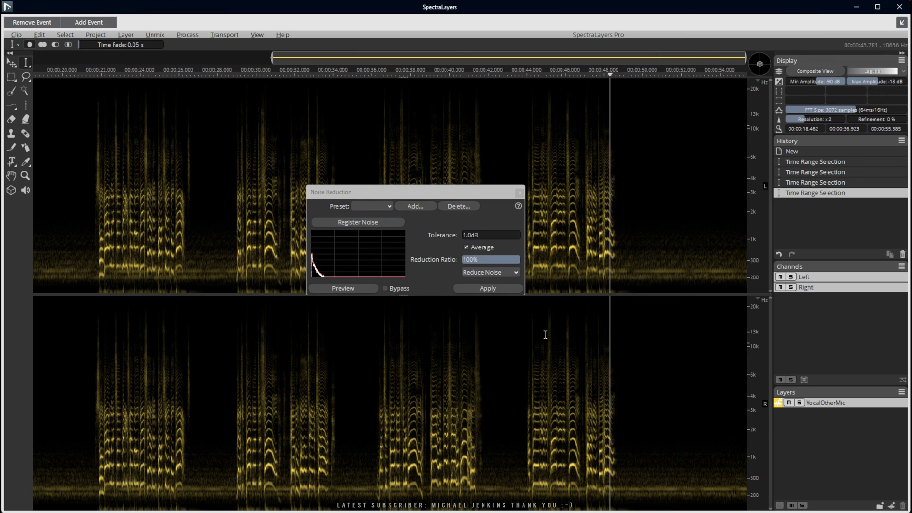
click(480, 286)
click(479, 287)
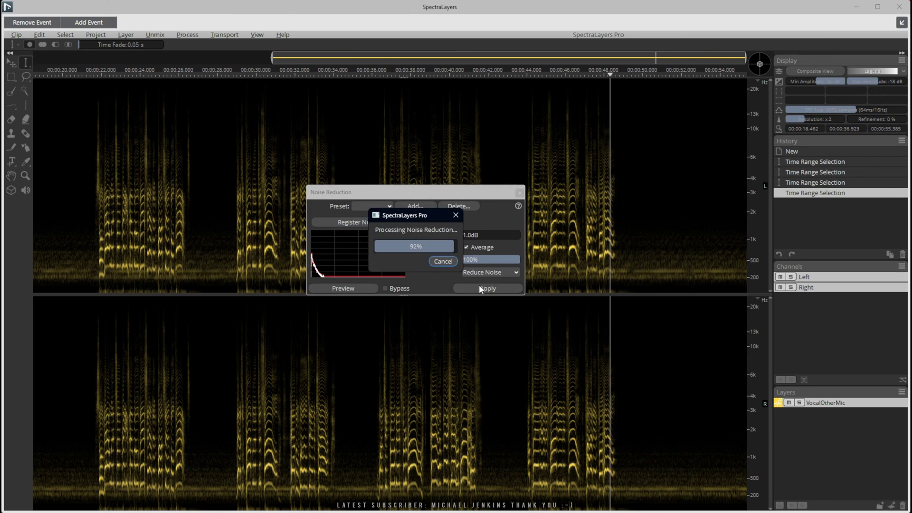
click(520, 194)
click(229, 264)
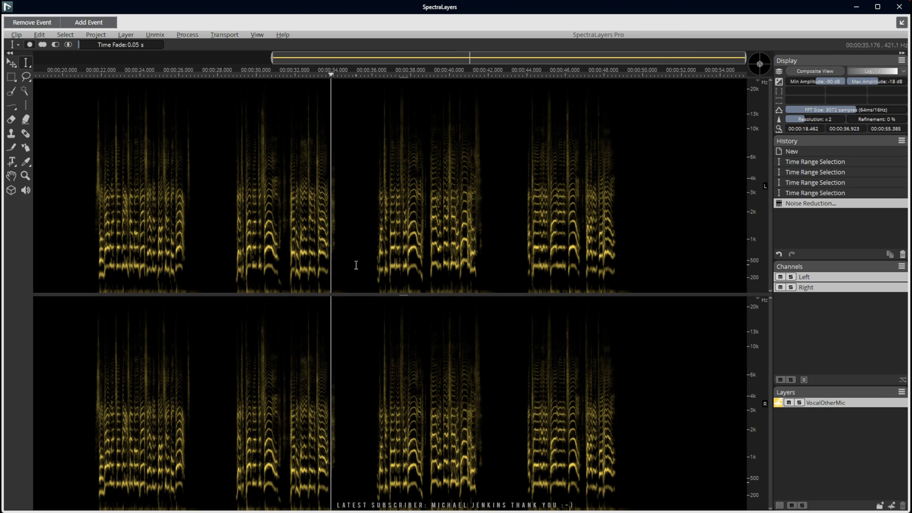
key(ctrl+z)
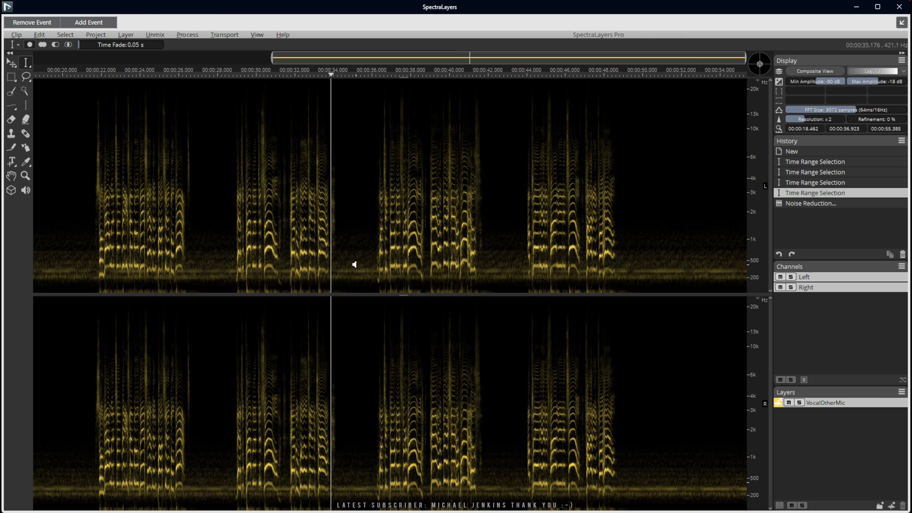
Apply the Voice Denoiser to the vocal with the noise reduction ratio set to 80% and audition the second phrase
click(179, 36)
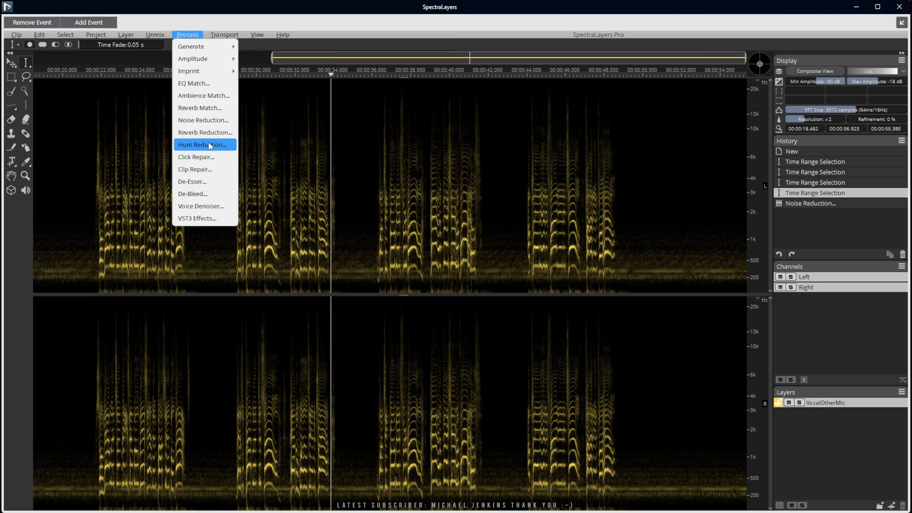
click(214, 206)
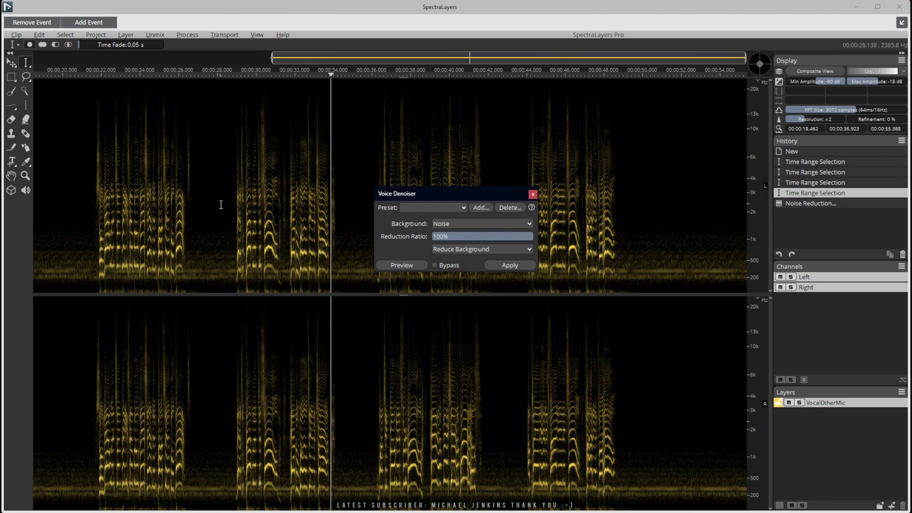
click(469, 236)
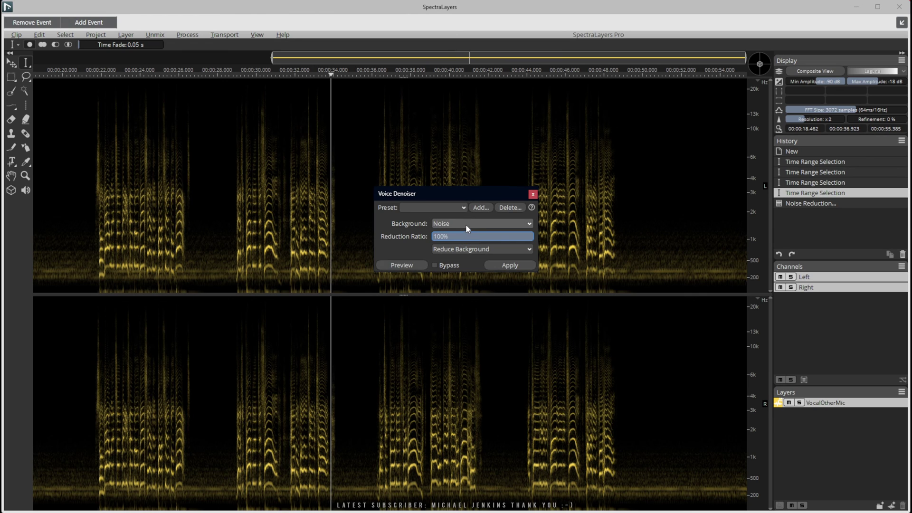
drag(523, 238, 495, 240)
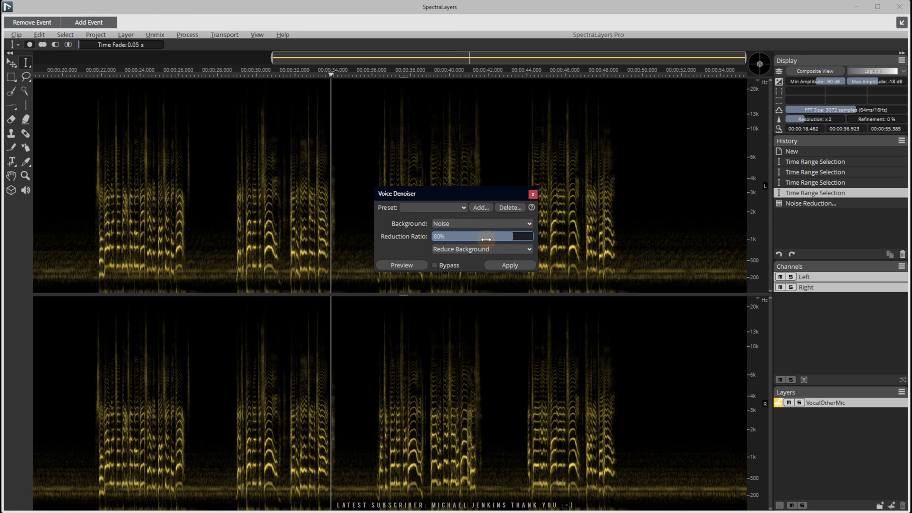
click(502, 265)
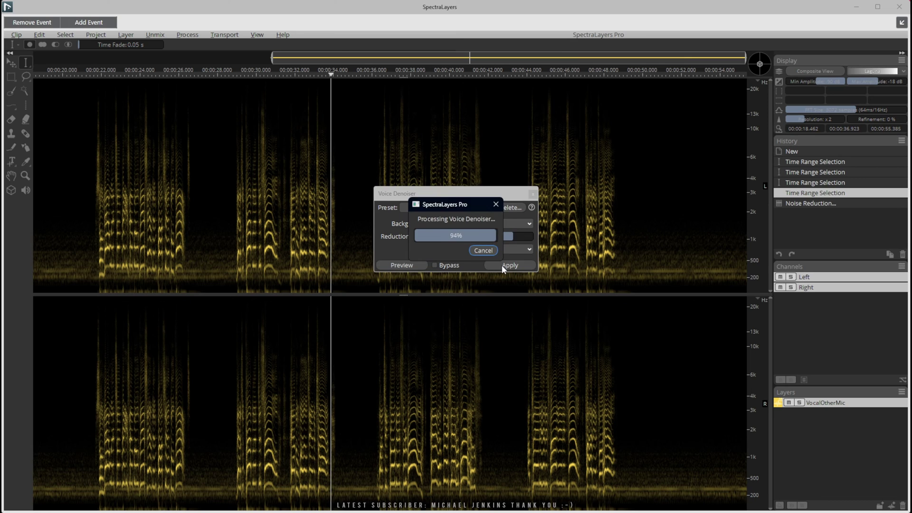
click(533, 194)
click(234, 237)
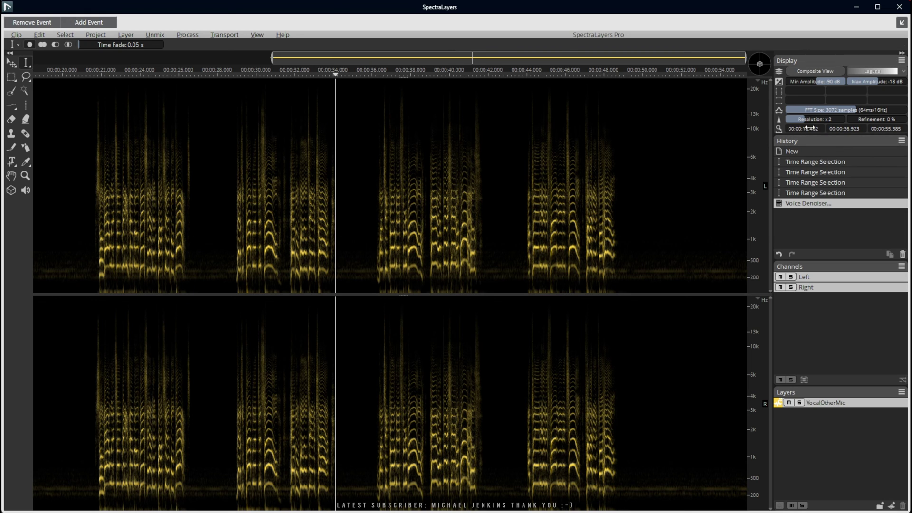
Close the SpectraLayers editor and make the extension edit on the VocalOtherMic event permanent
click(901, 8)
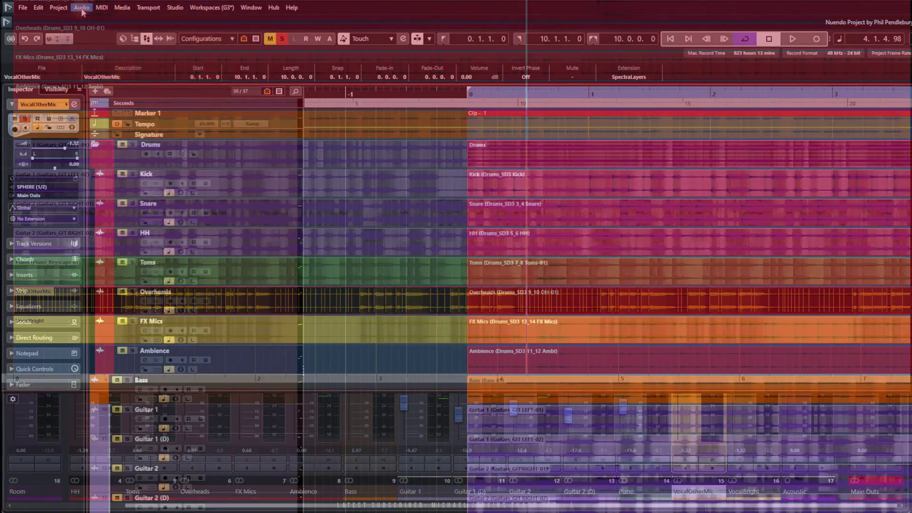
click(81, 7)
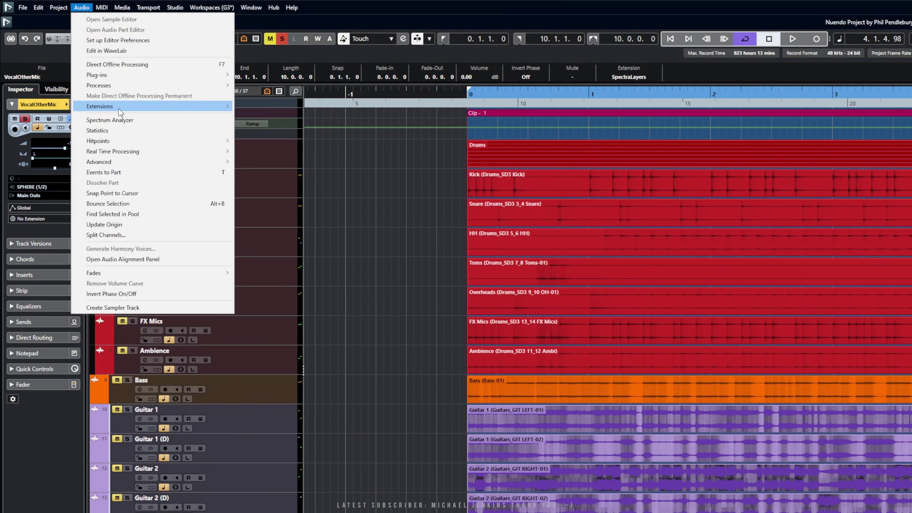
mouse_move(122, 108)
click(281, 131)
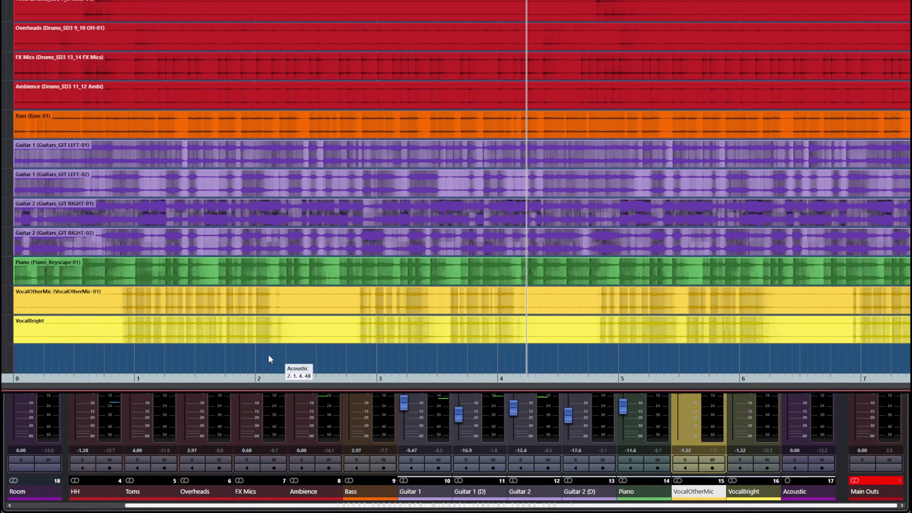
Play back the denoised VocalOtherMic together with VocalBright in the Nuendo project
key(space)
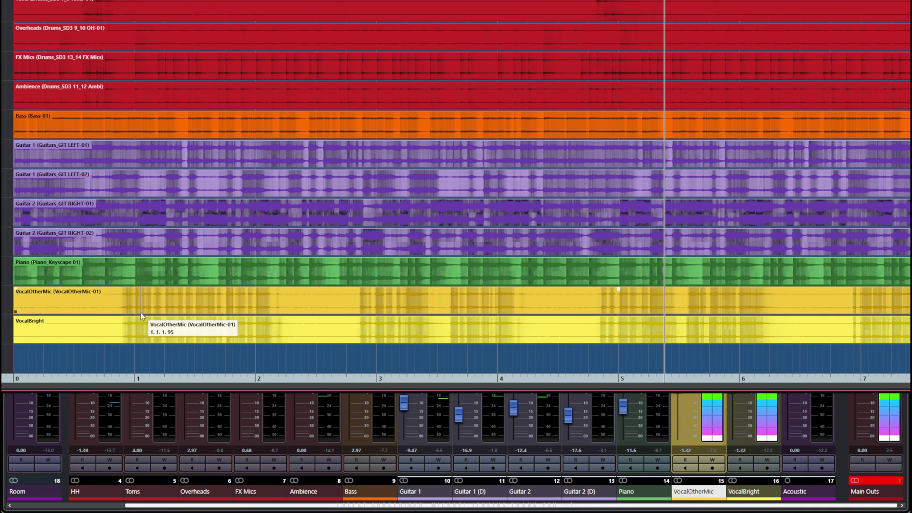
key(space)
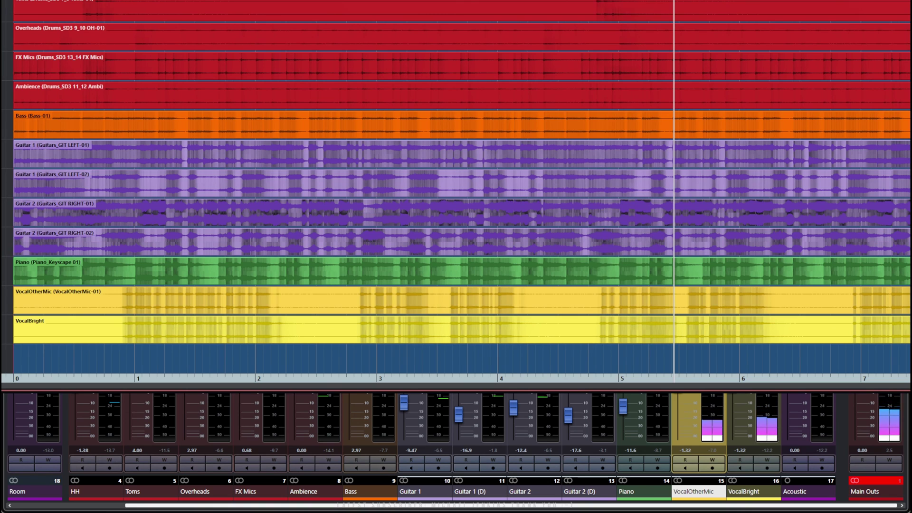
key(space)
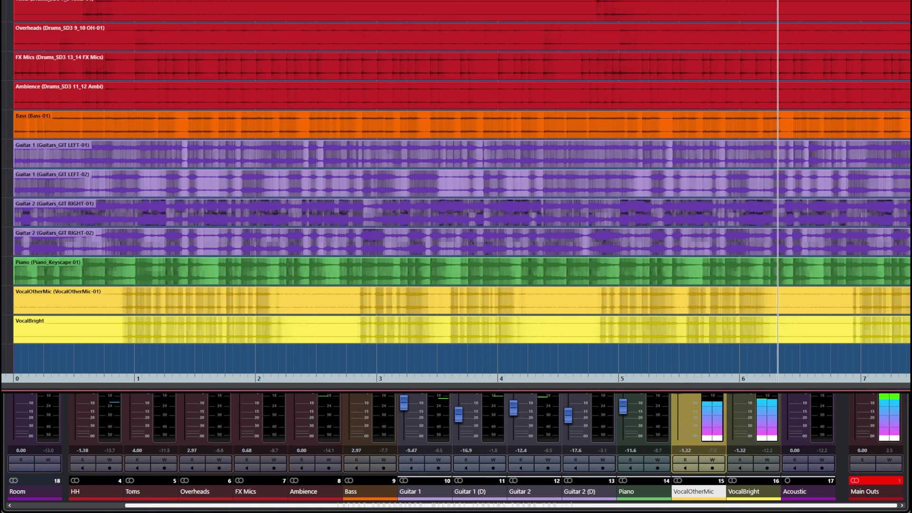
Take VocalBright out of solo in the MixConsole and audition the denoised VocalOtherMic on its own
key(space)
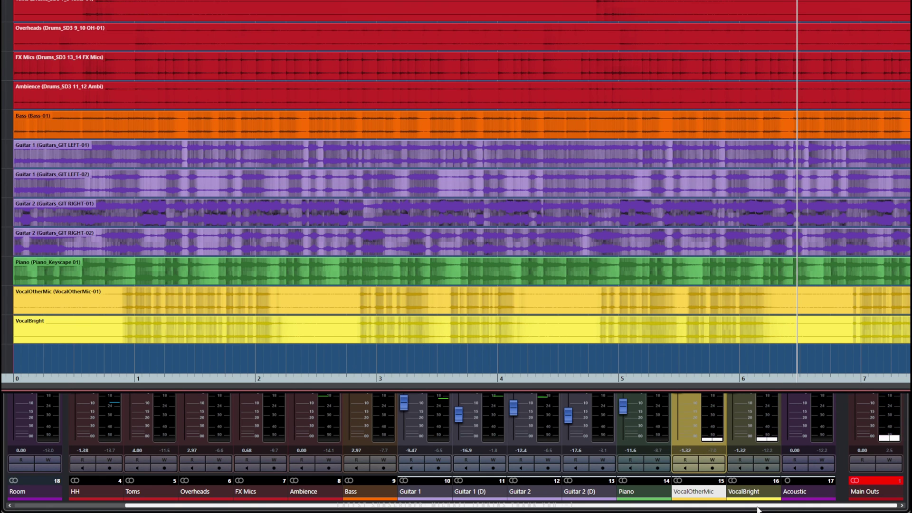
key(F3)
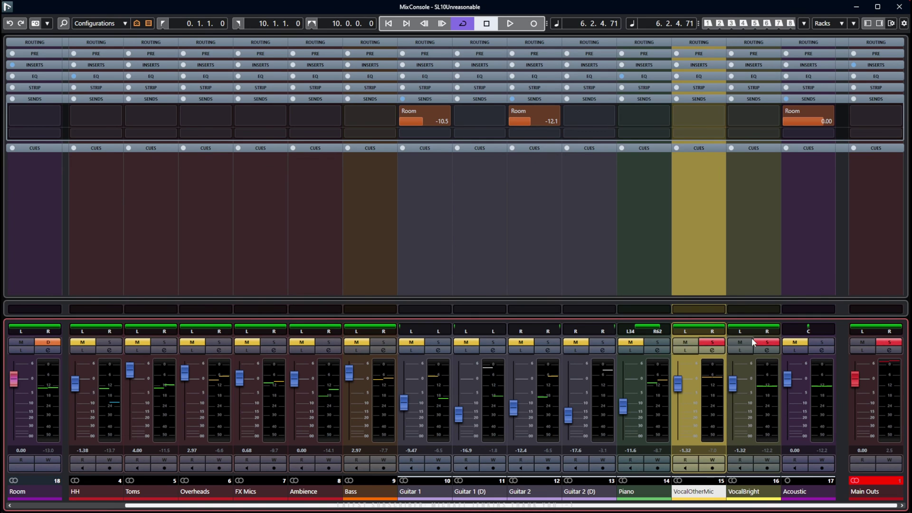
key(space)
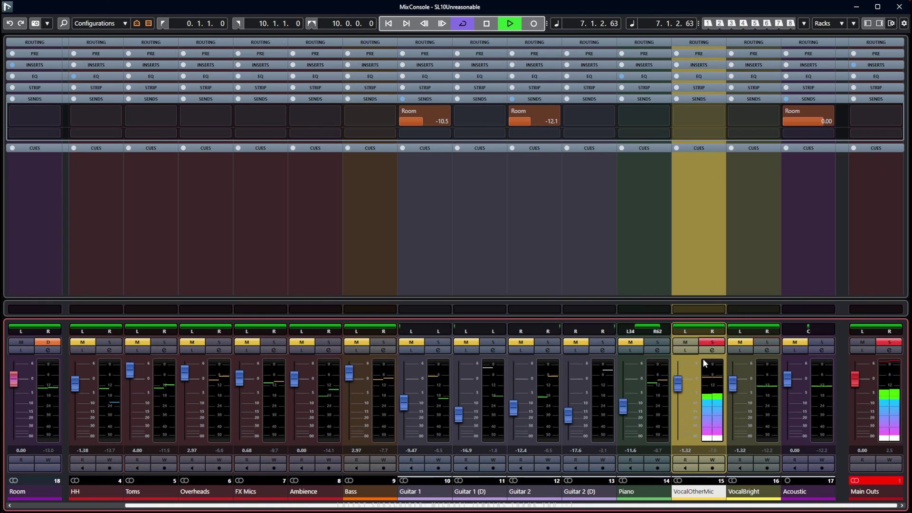
key(space)
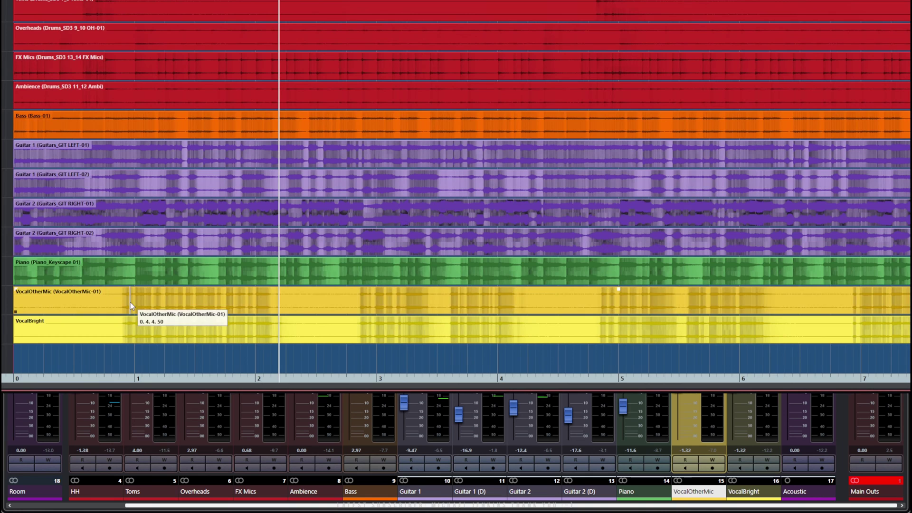
Open the VocalOtherMic and VocalBright events together as layers in the SpectraLayers extension
click(131, 303)
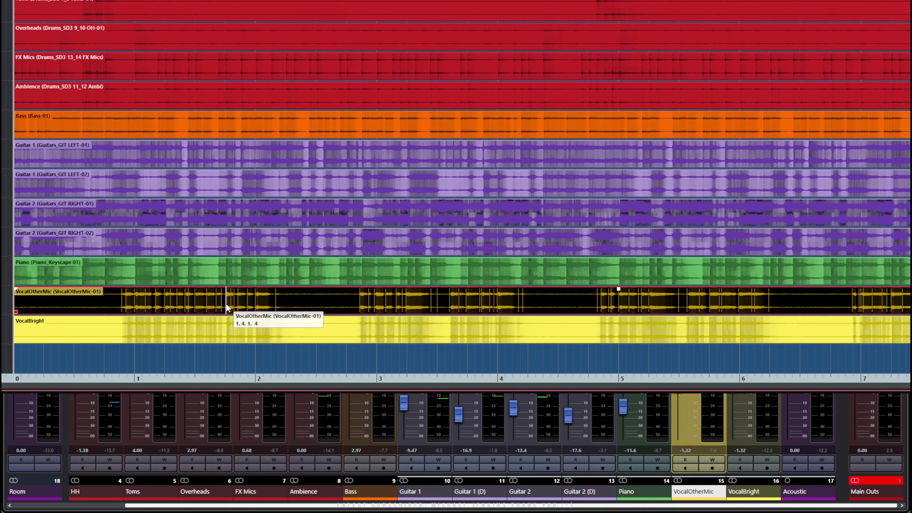
key(space)
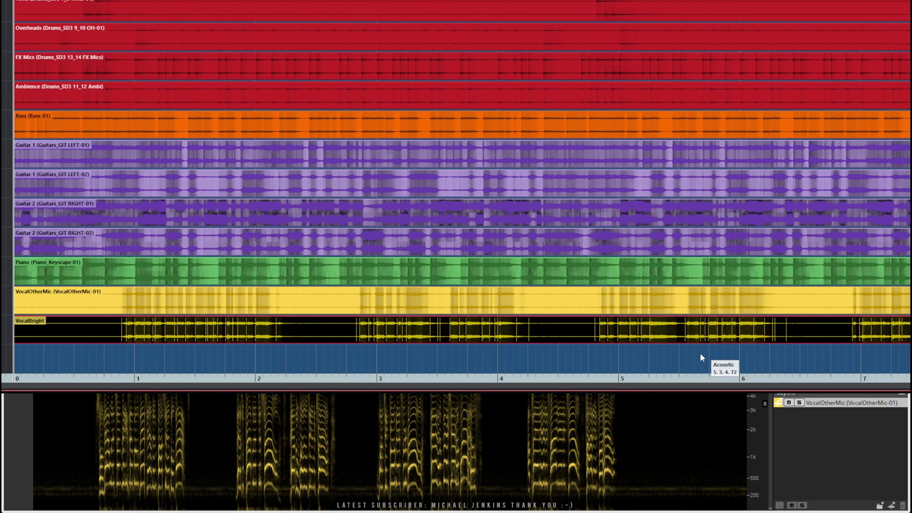
click(710, 349)
click(605, 326)
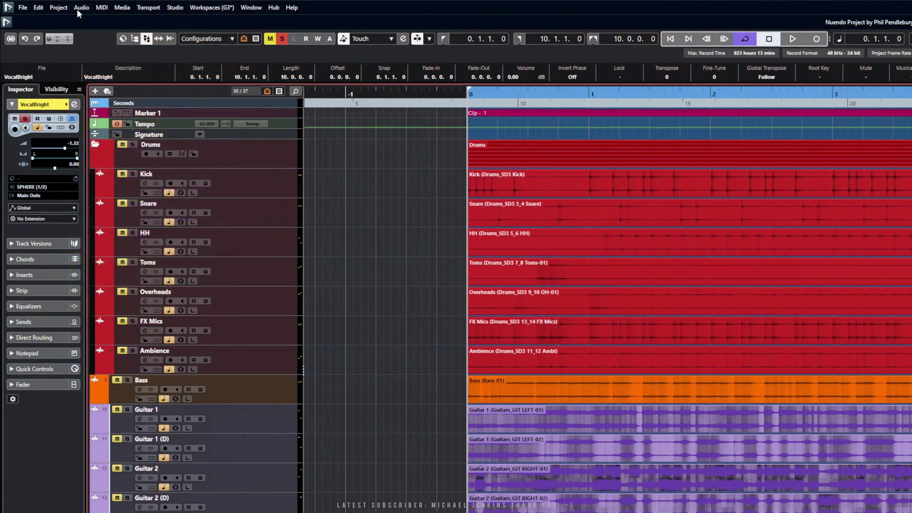
click(81, 7)
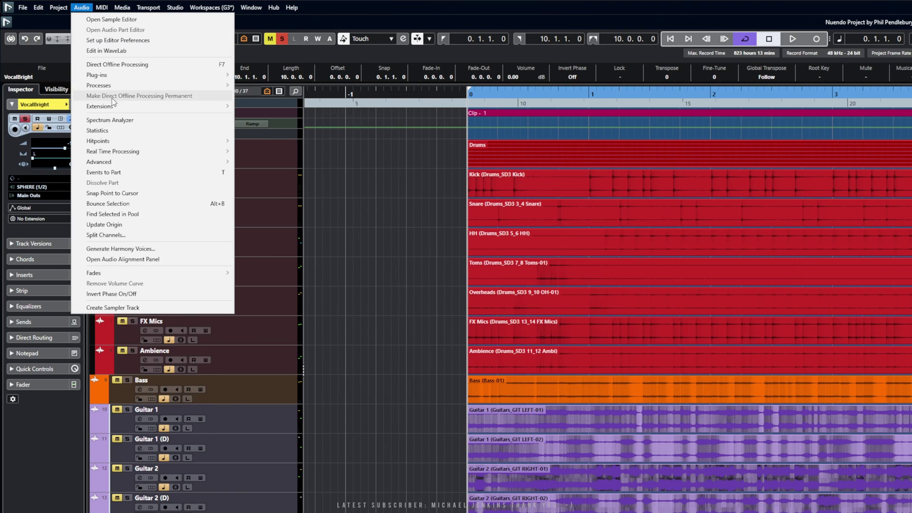
mouse_move(226, 106)
click(251, 117)
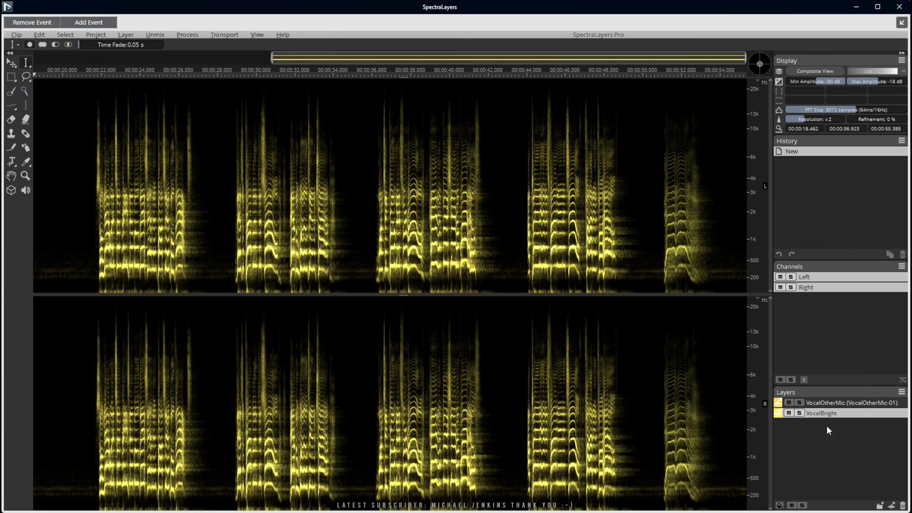
Compare the two vocal layers during playback of the first phrase, soloing VocalOtherMic and VocalBright in turn
click(827, 403)
click(824, 414)
click(799, 402)
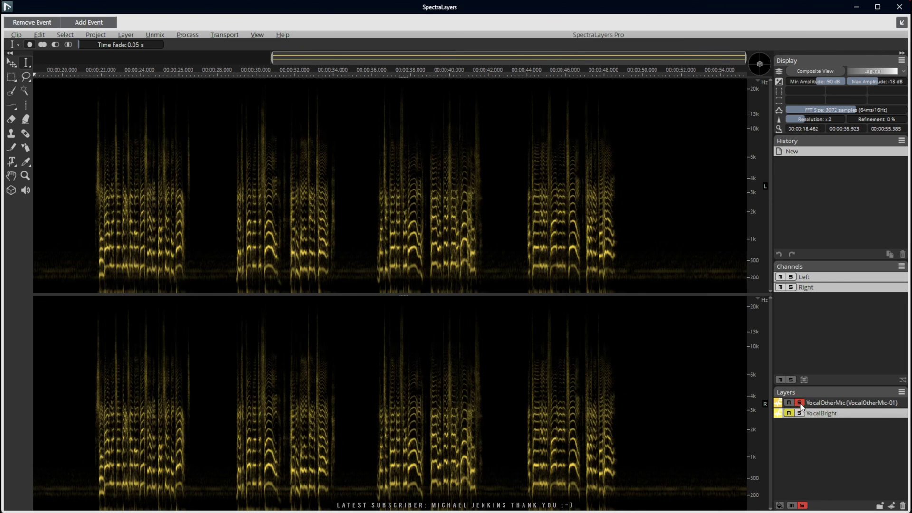
click(95, 277)
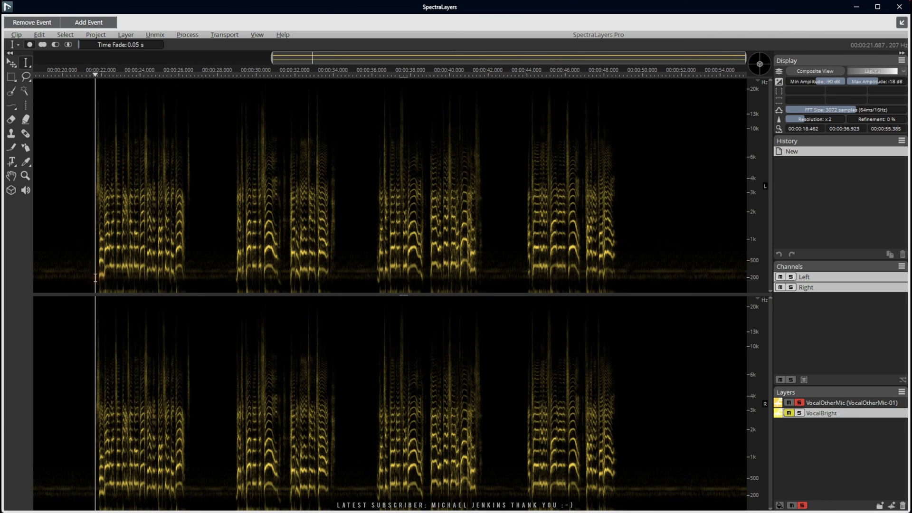
key(space)
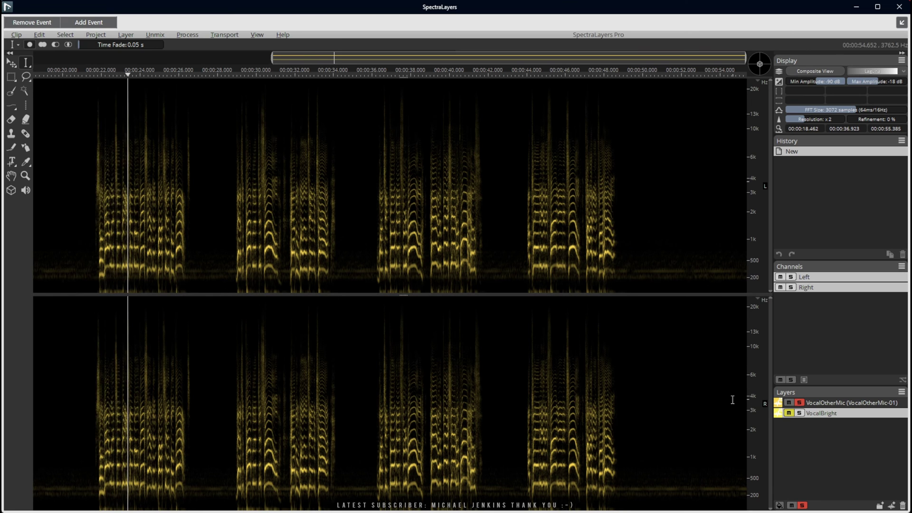
click(800, 413)
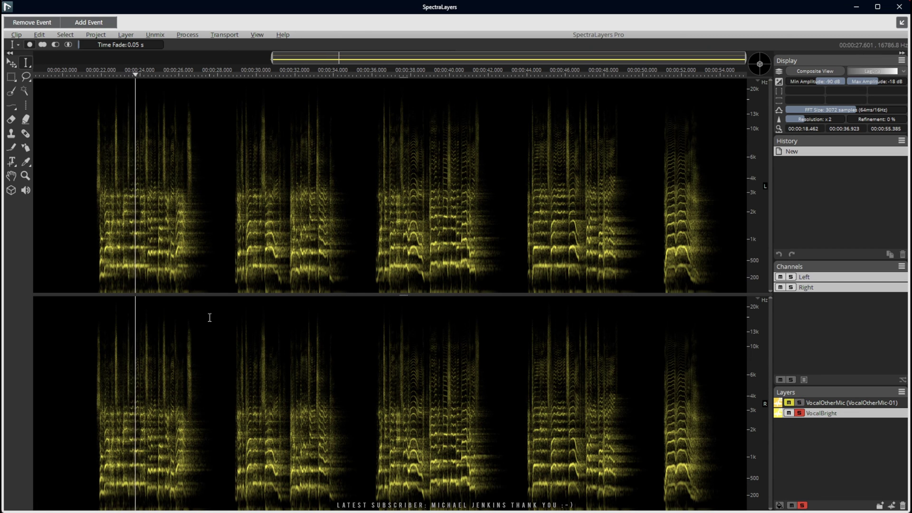
key(space)
click(800, 402)
click(796, 412)
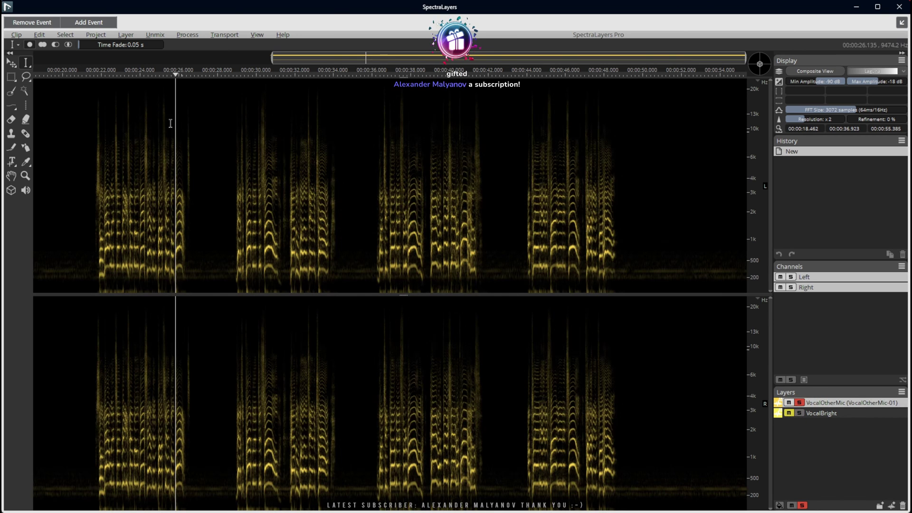
Register the EQ of the VocalOtherMic layer in EQ Match, using a time selection from about 21.4 s to 48.9 s
click(184, 37)
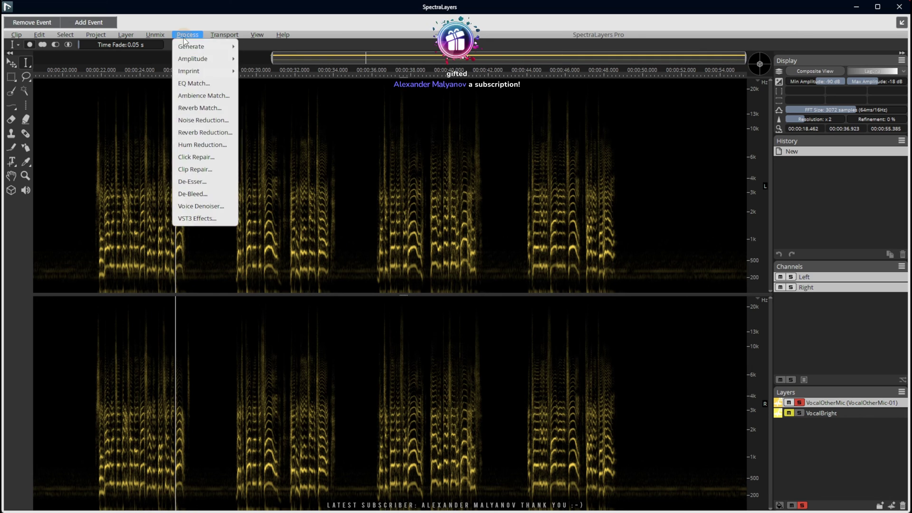
mouse_move(190, 49)
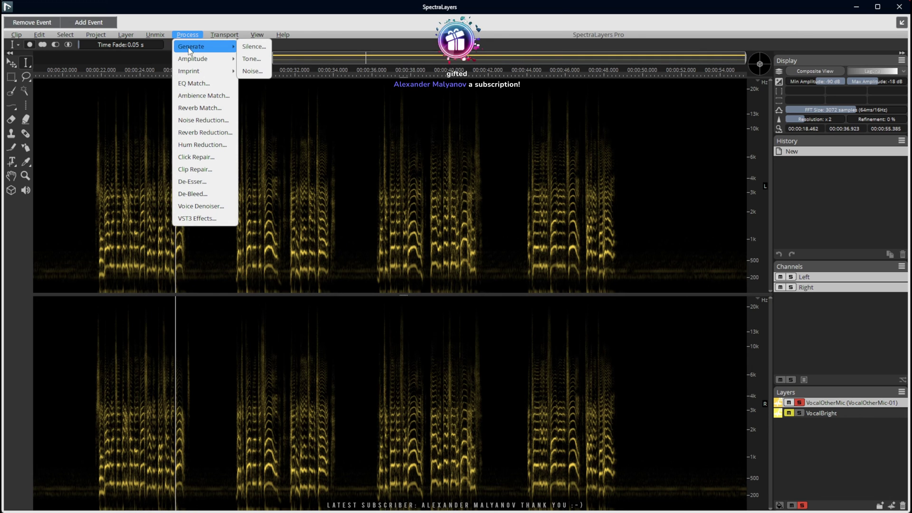
click(194, 84)
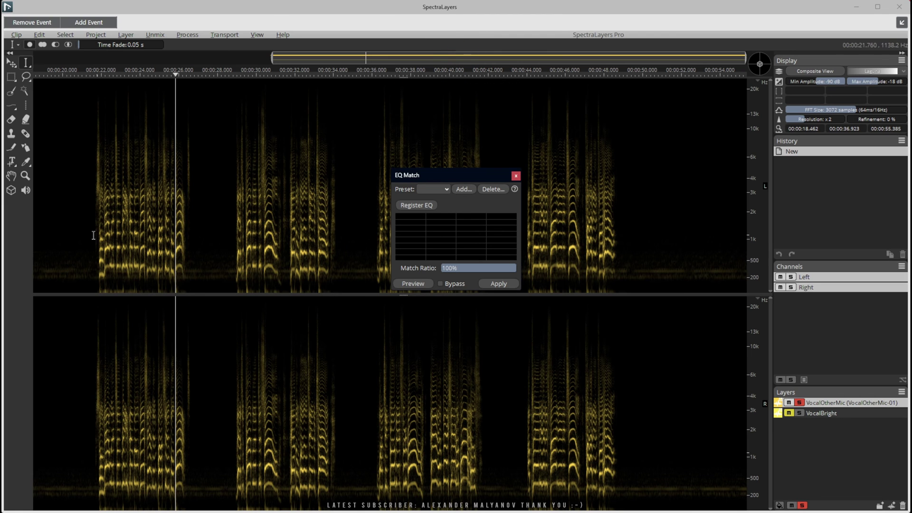
drag(91, 249, 622, 275)
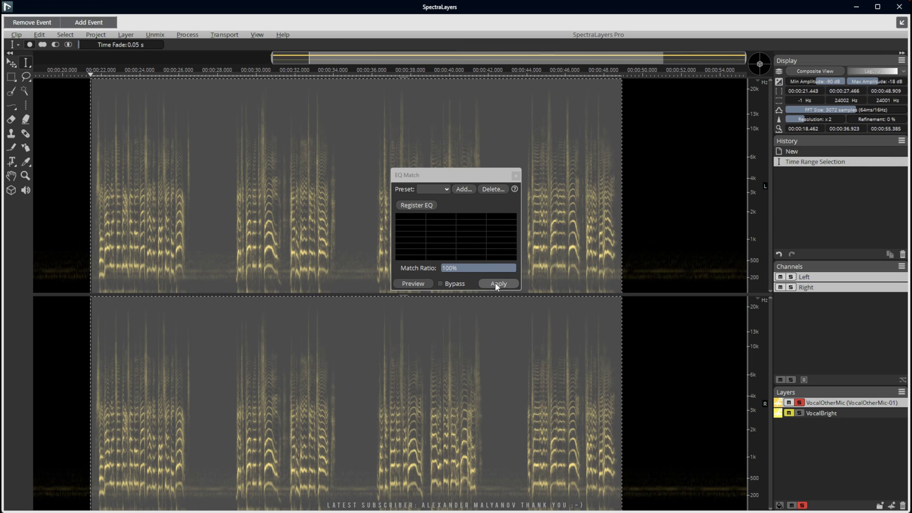
click(411, 206)
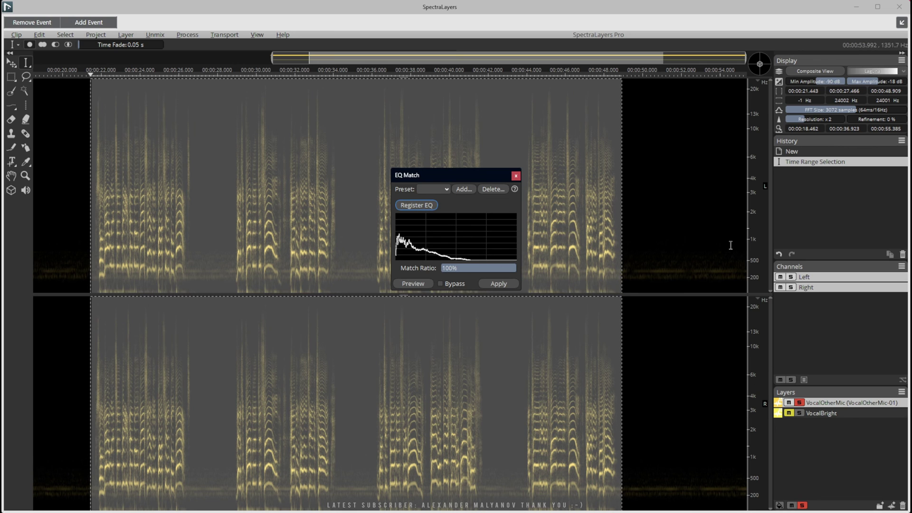
Clear the time selection, solo the VocalBright layer, and apply the registered EQ to it at a 90% match ratio
click(823, 416)
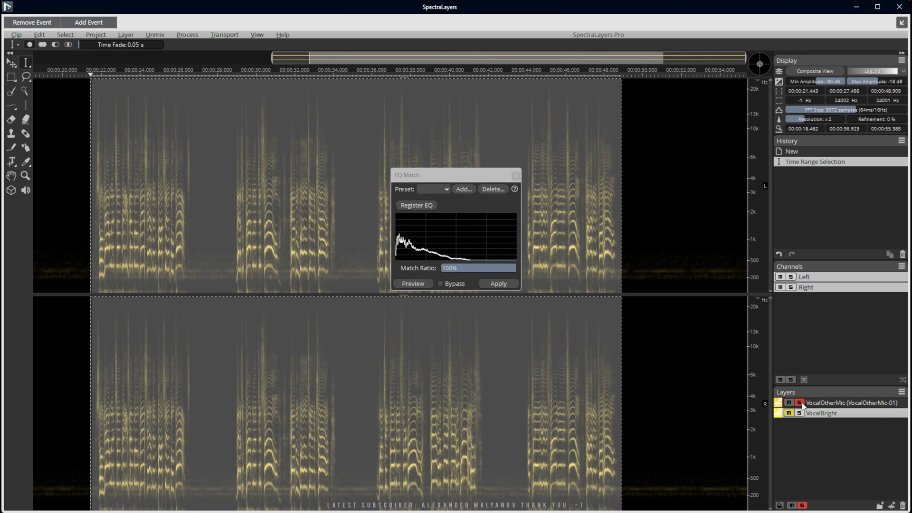
click(800, 403)
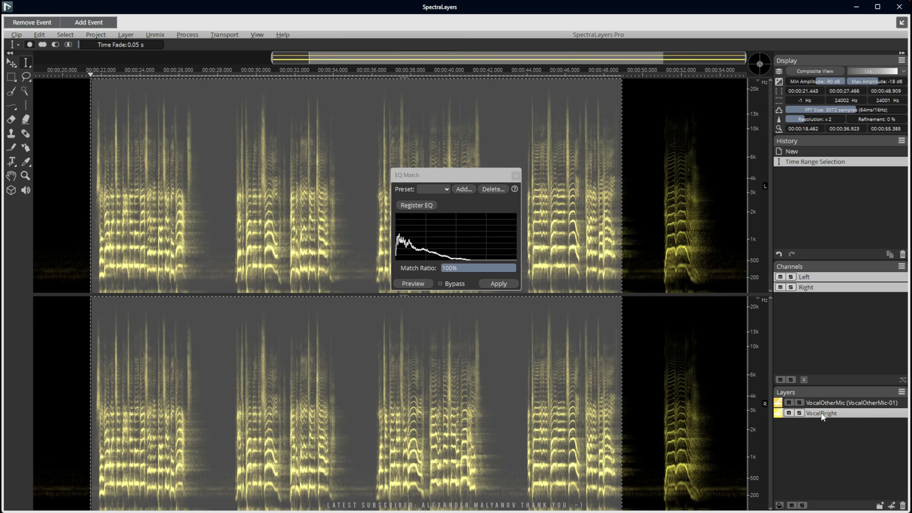
click(635, 273)
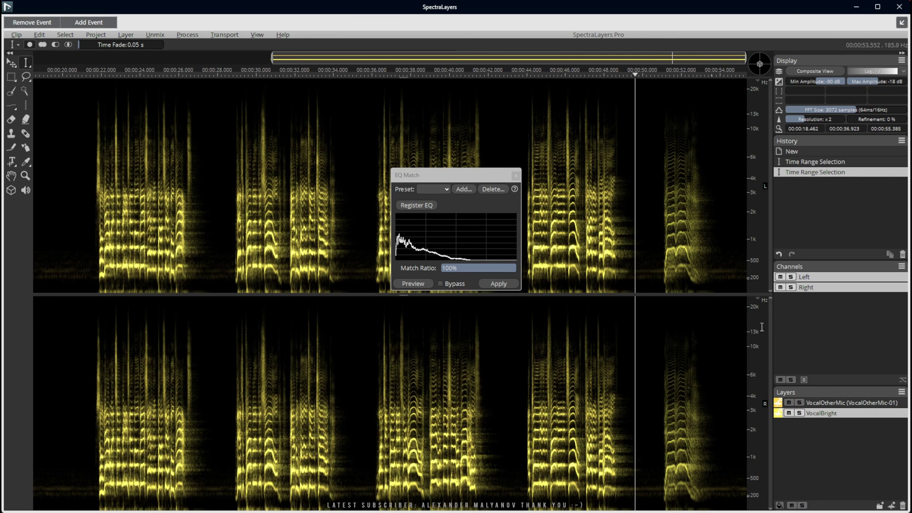
click(799, 413)
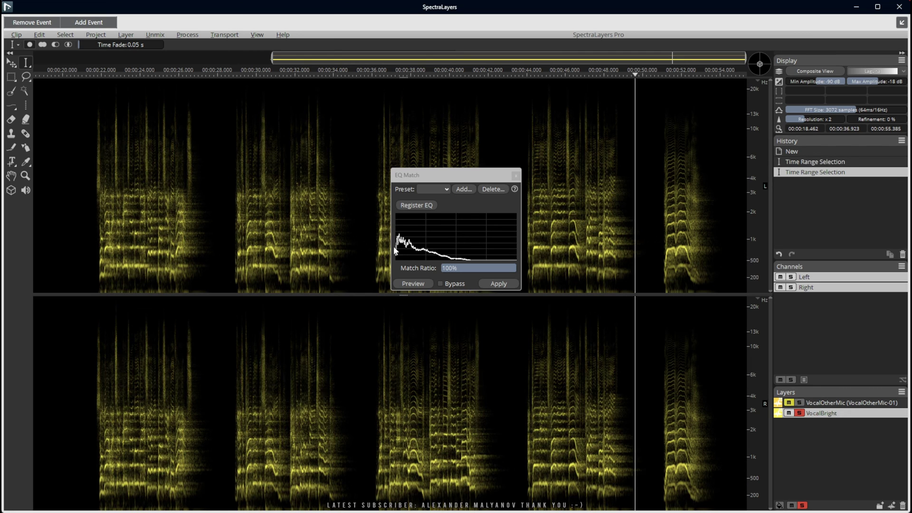
click(104, 250)
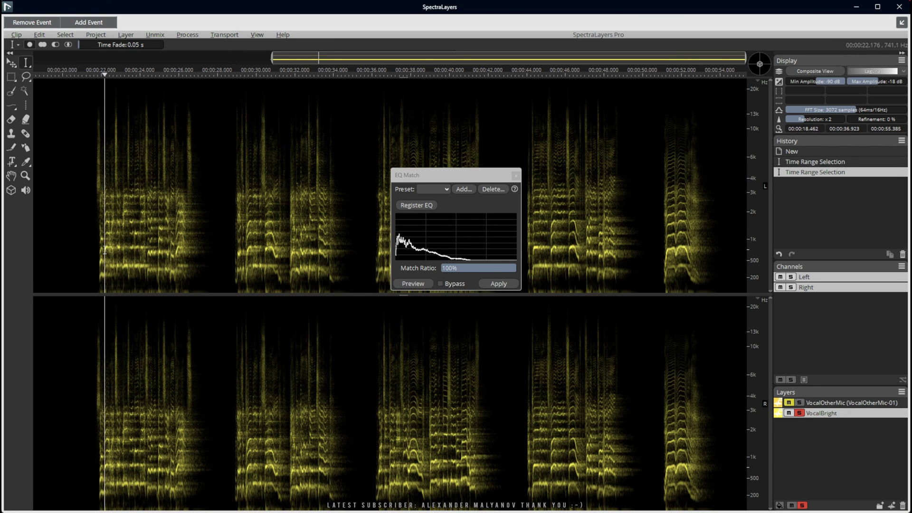
click(512, 267)
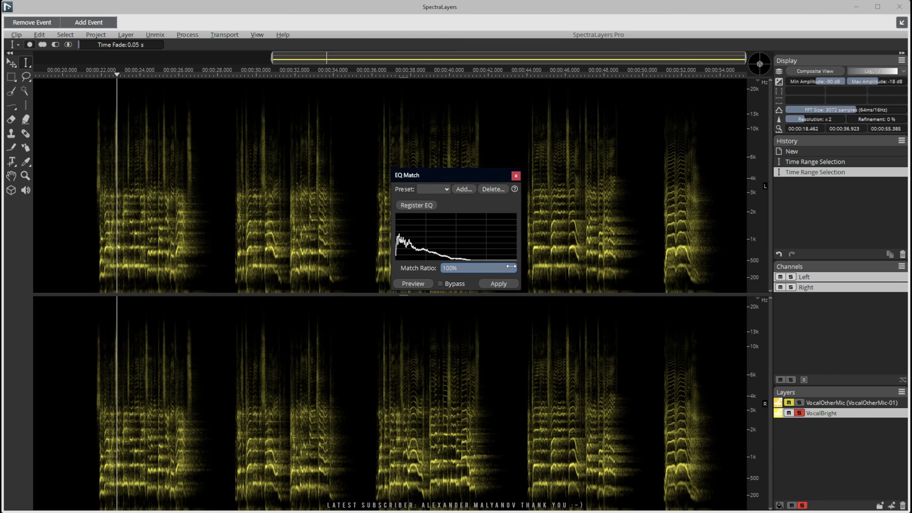
click(492, 285)
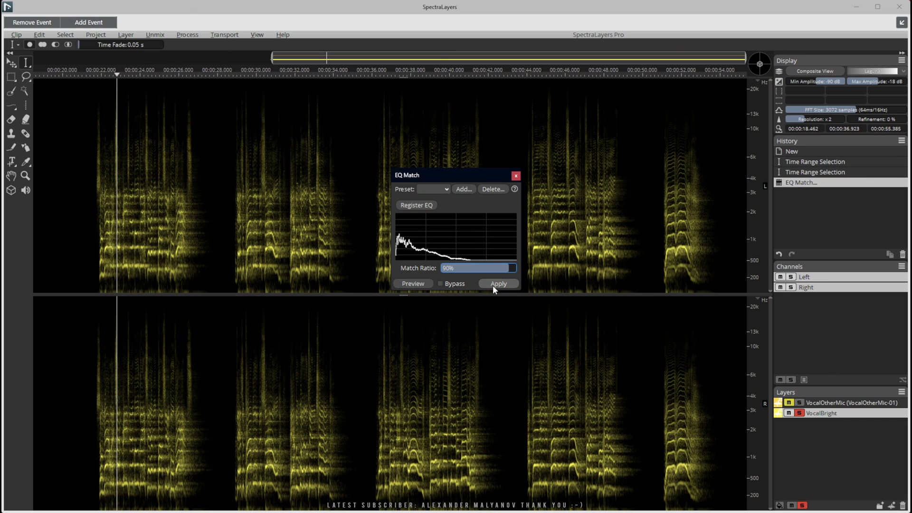
click(515, 176)
Audition the EQ-matched VocalBright layer, first alone and then together with VocalOtherMic
key(space)
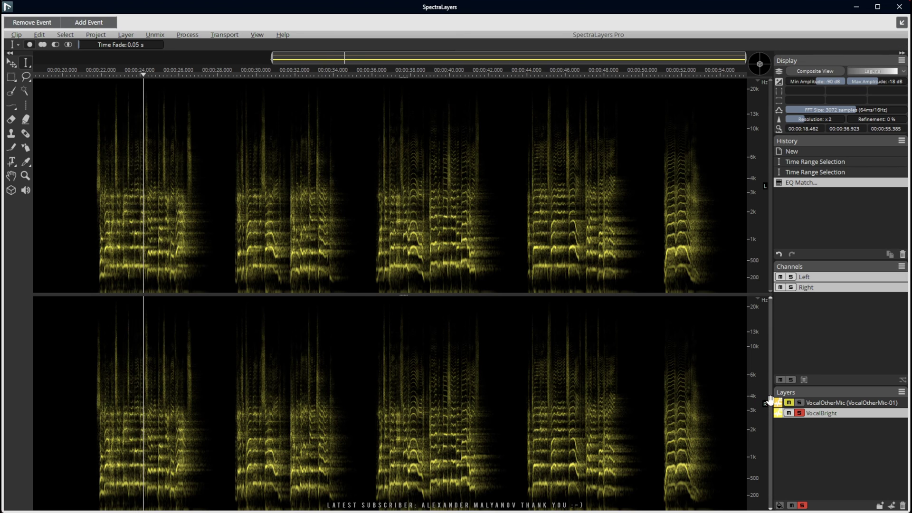
click(799, 402)
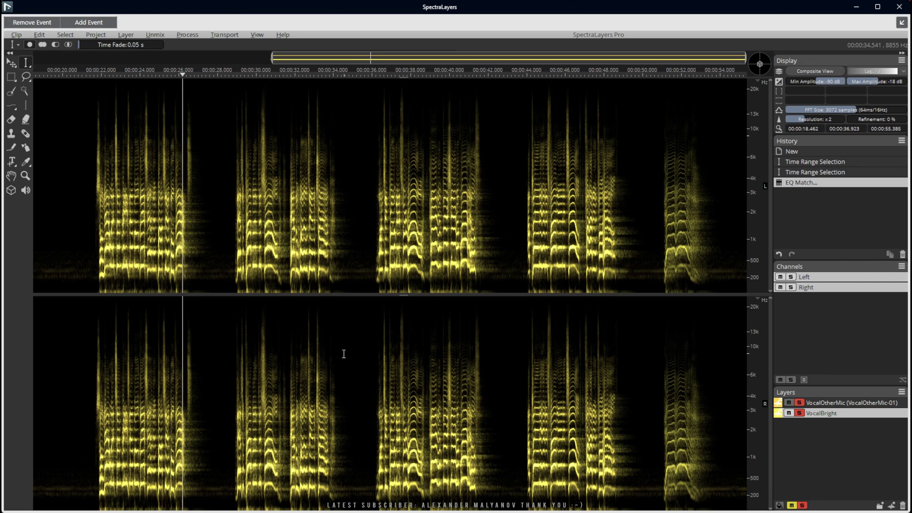
click(818, 405)
click(826, 418)
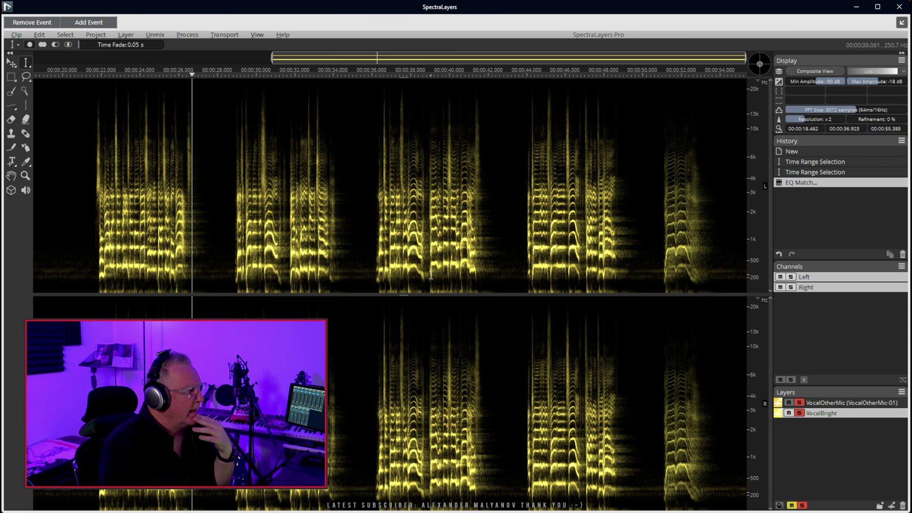
click(189, 34)
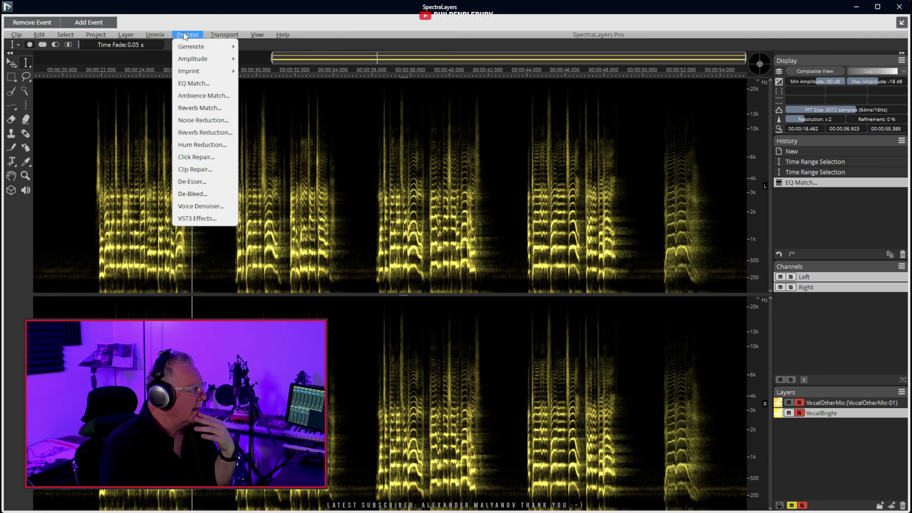
mouse_move(194, 59)
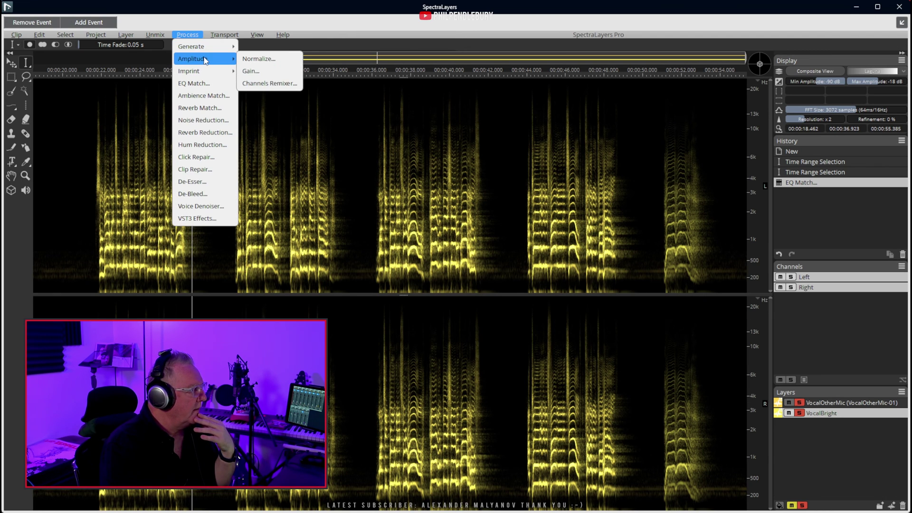
click(436, 243)
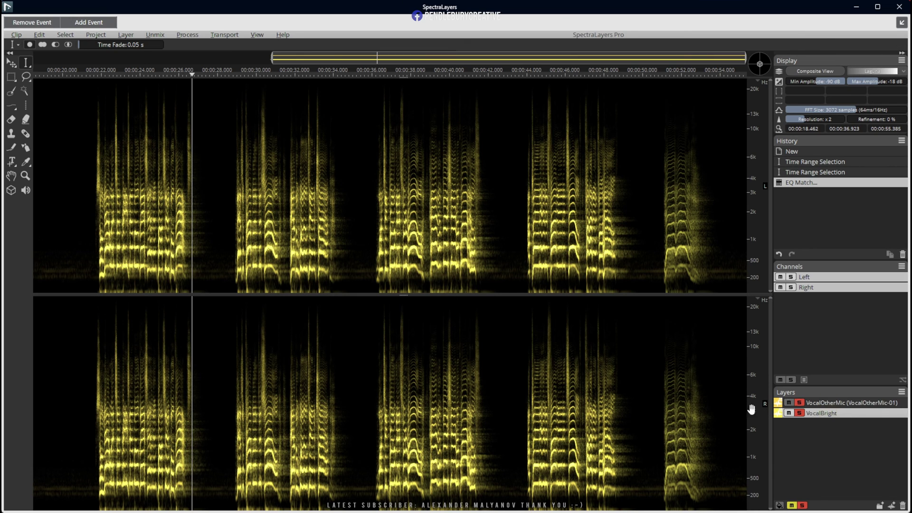
Compare VocalOtherMic alone, both layers combined, and the EQ-matched VocalBright alone while playback continues through the following phrases
click(800, 413)
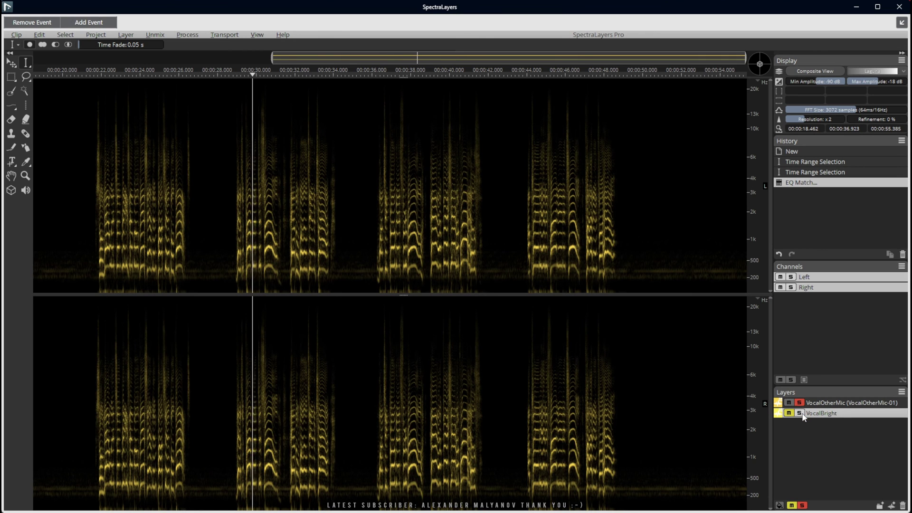
click(800, 413)
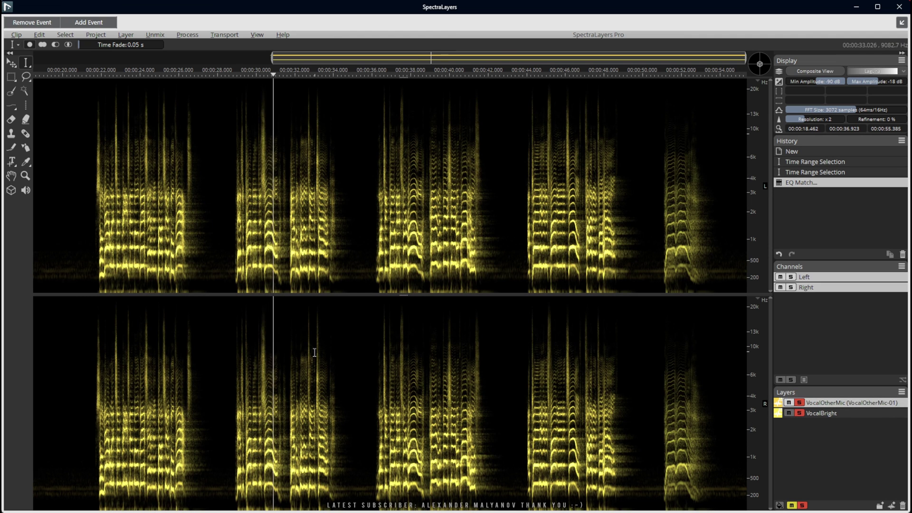
click(788, 403)
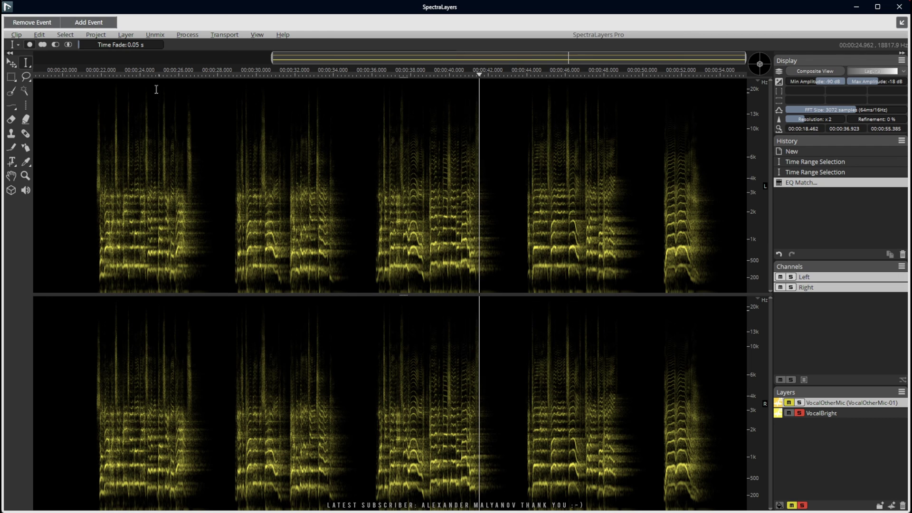
Register the reverb of the soloed VocalBright layer in Reverb Match, using a time selection from about 21.2 s to 56.5 s
click(182, 36)
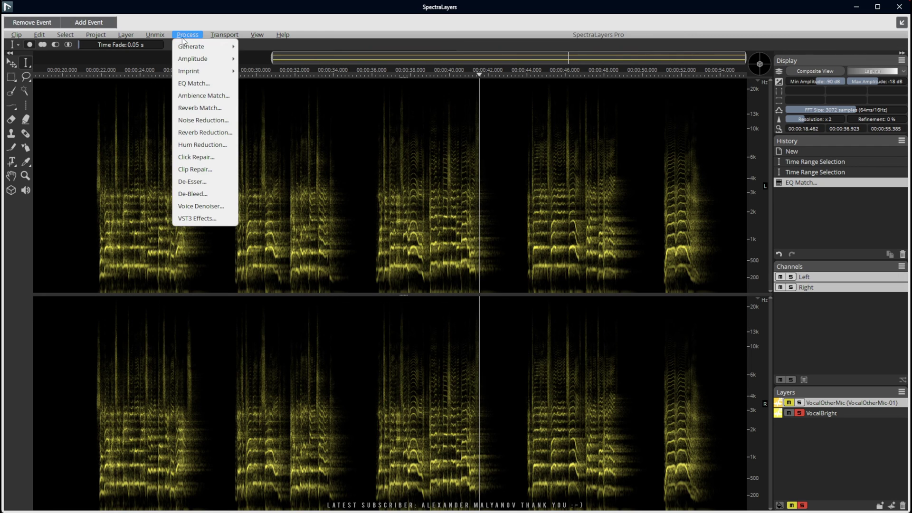
click(201, 109)
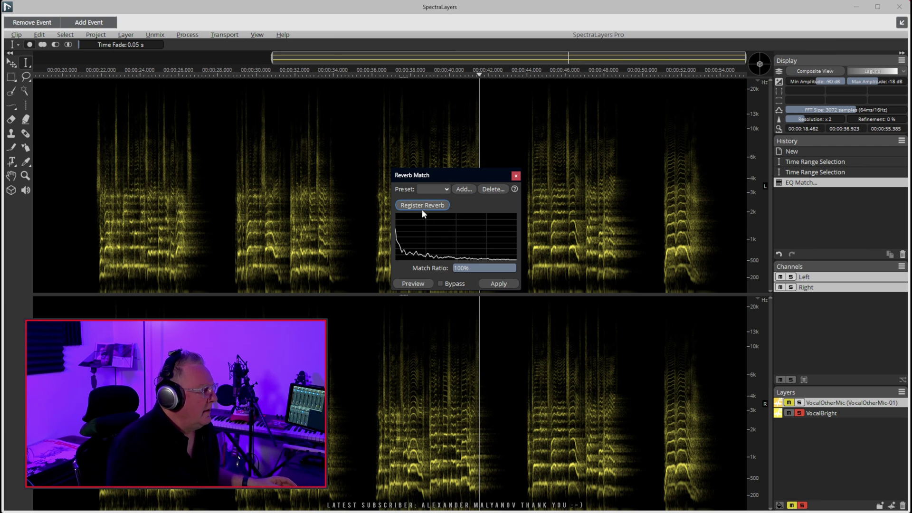
drag(86, 247, 750, 283)
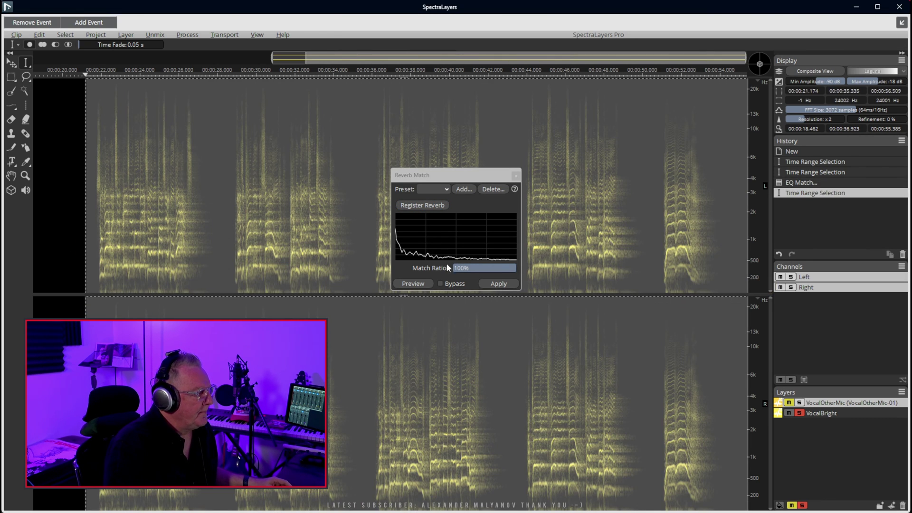
click(419, 210)
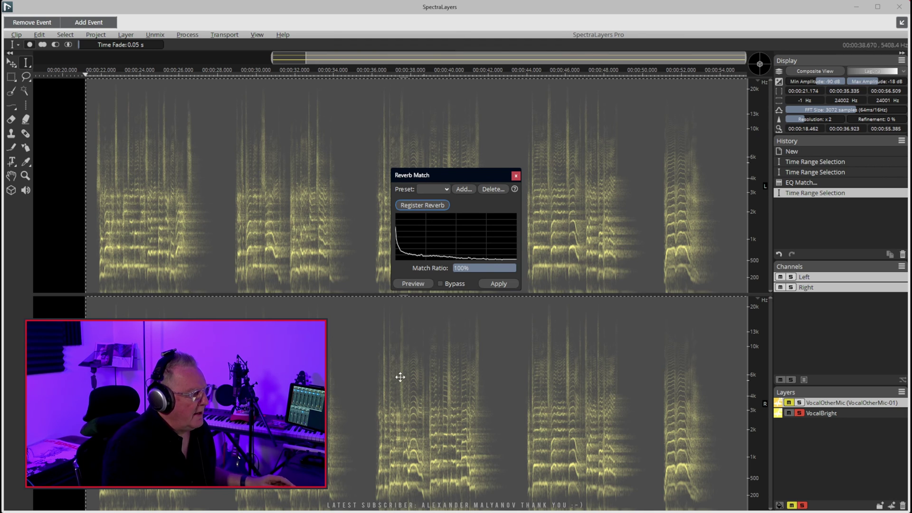
Solo the VocalOtherMic layer instead of VocalBright, clear the time selection, and set the playhead near 22 s for listening
click(800, 413)
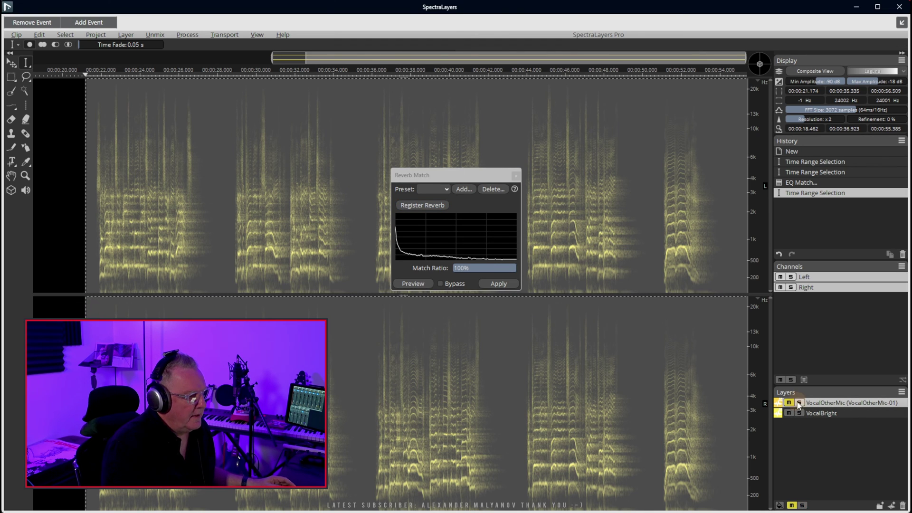
click(799, 403)
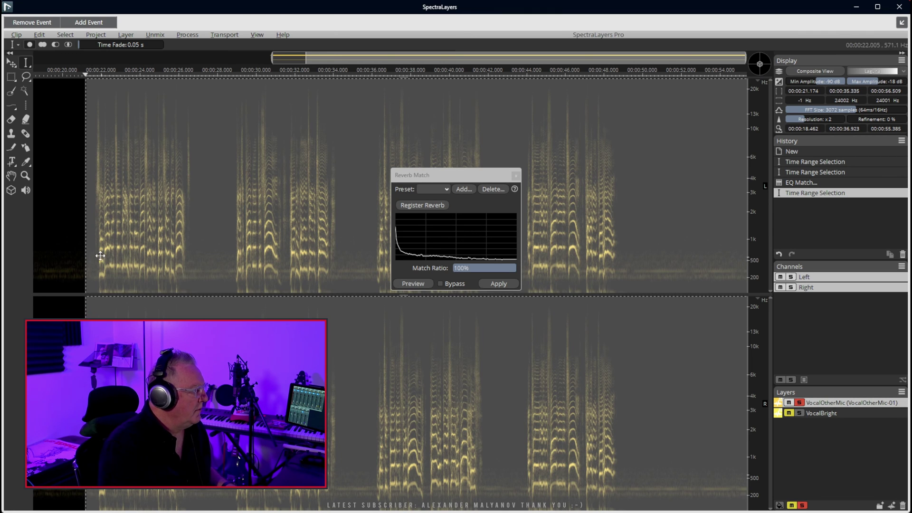
click(94, 252)
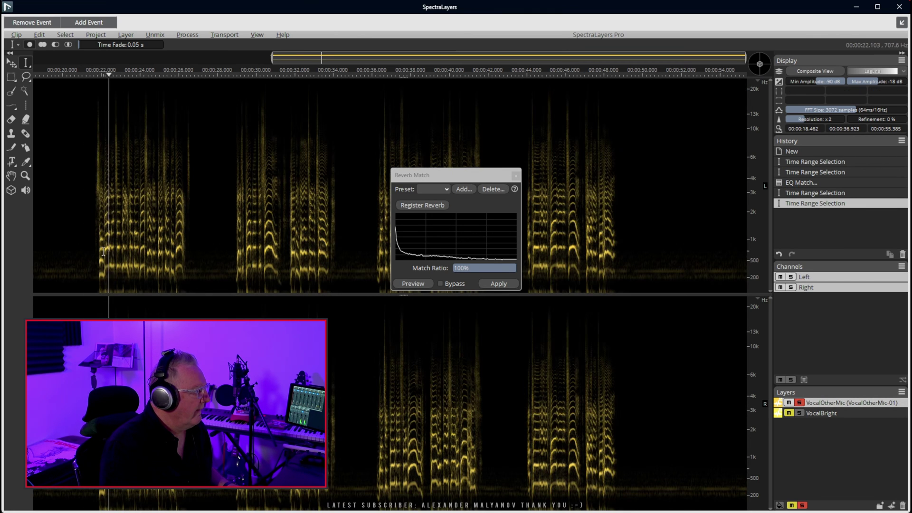
Try the registered reverb on VocalOtherMic at a 90% match ratio, listen to the first phrase, and revert the process
drag(511, 271, 492, 272)
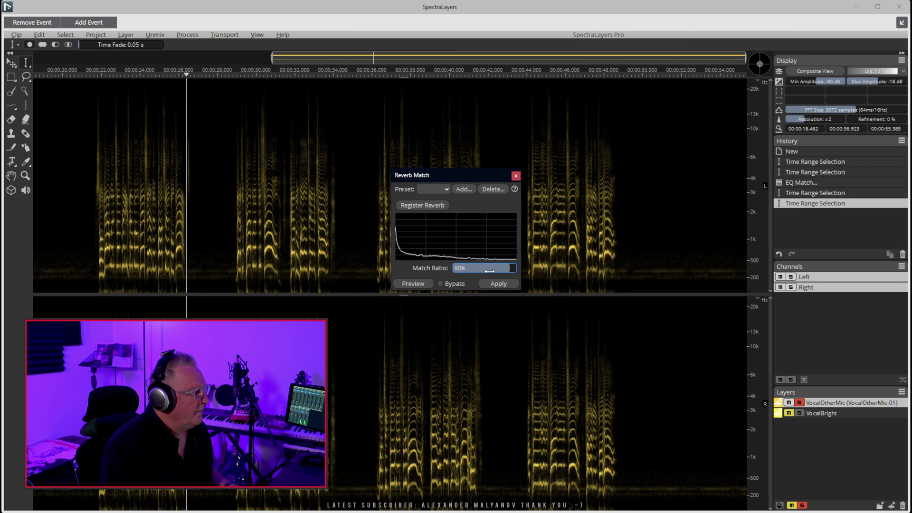
click(497, 283)
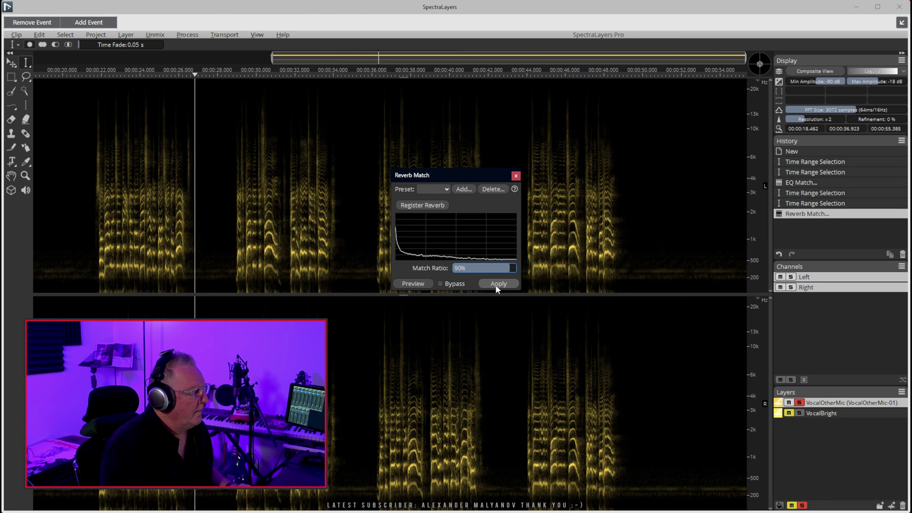
click(120, 264)
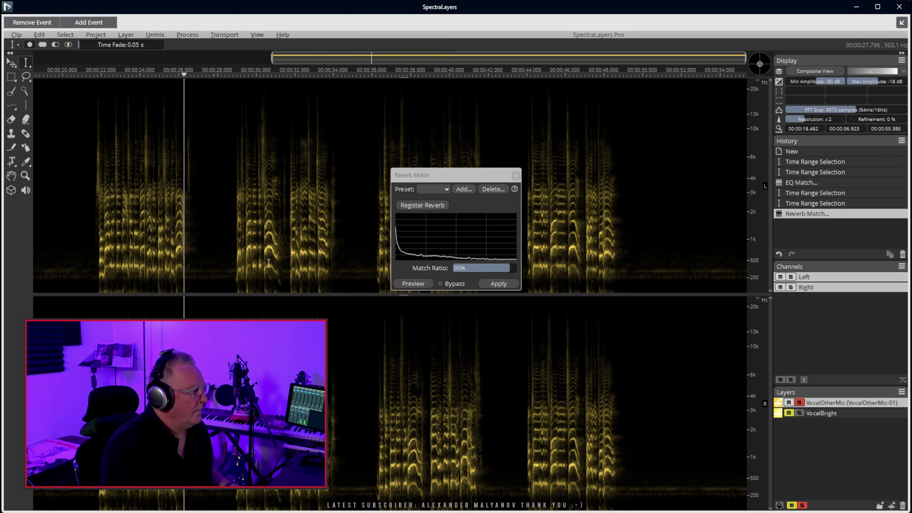
click(814, 204)
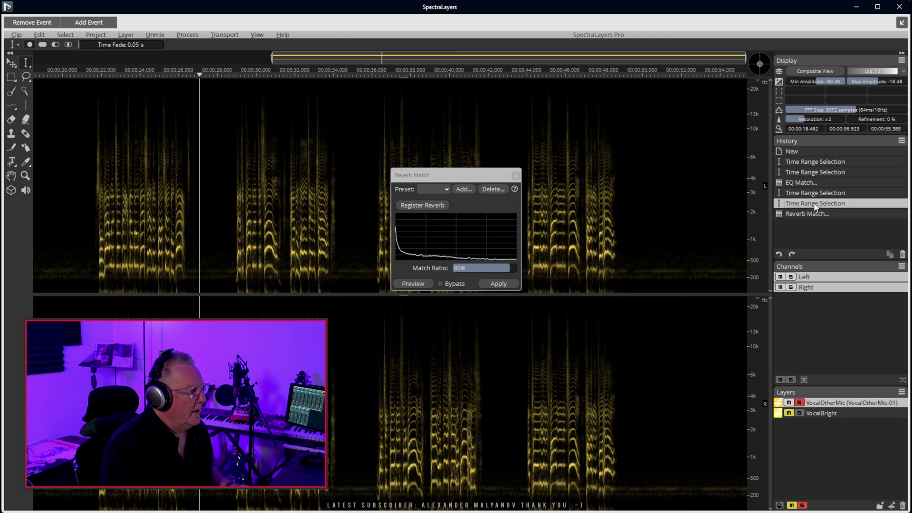
Apply the registered reverb to VocalOtherMic at a 100% match ratio, preview it, and close Reverb Match
drag(506, 270, 531, 271)
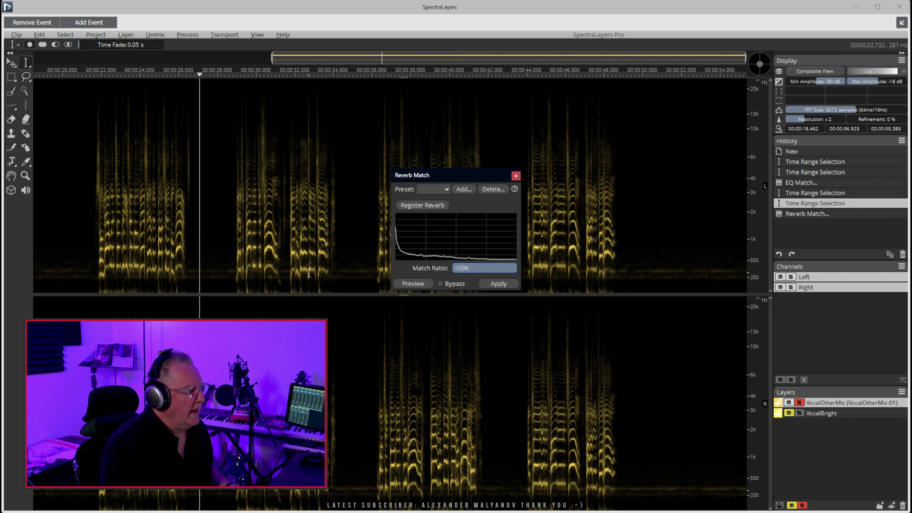
click(98, 252)
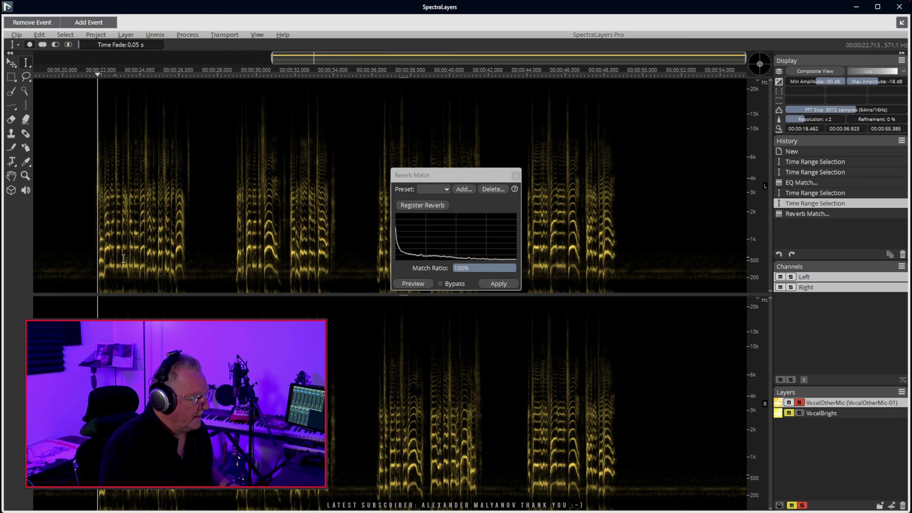
click(498, 285)
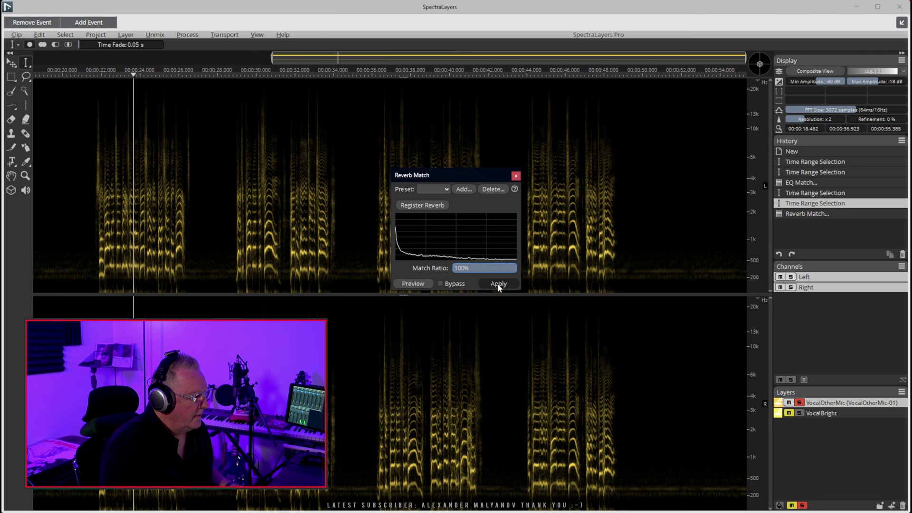
click(426, 284)
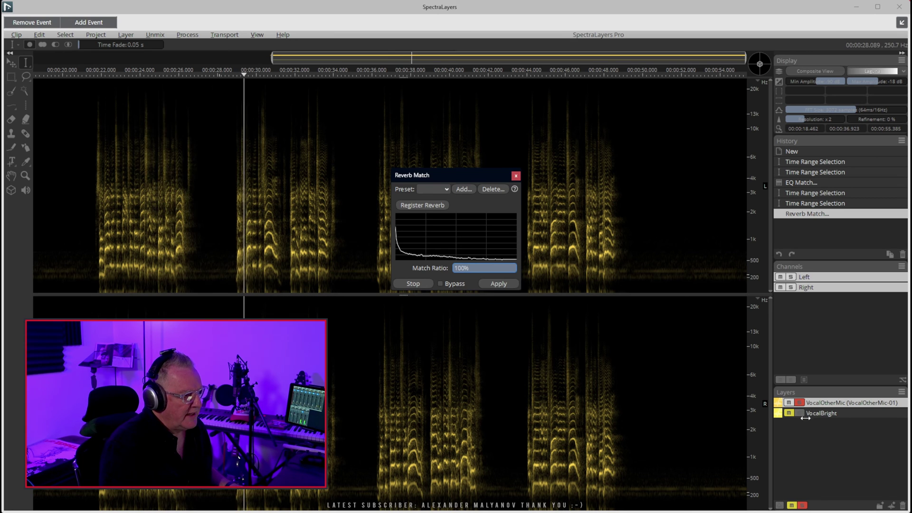
click(516, 176)
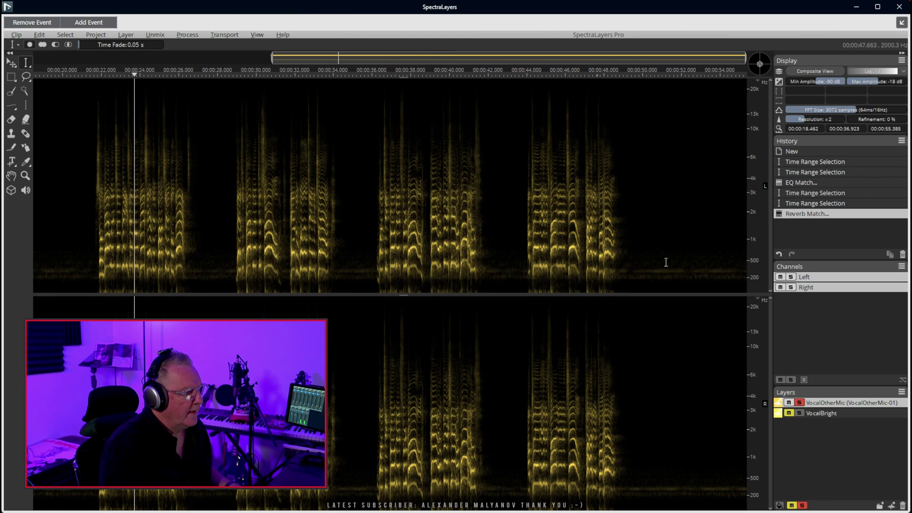
Solo VocalBright alongside VocalOtherMic, audition both layers together, and stop playback
click(899, 6)
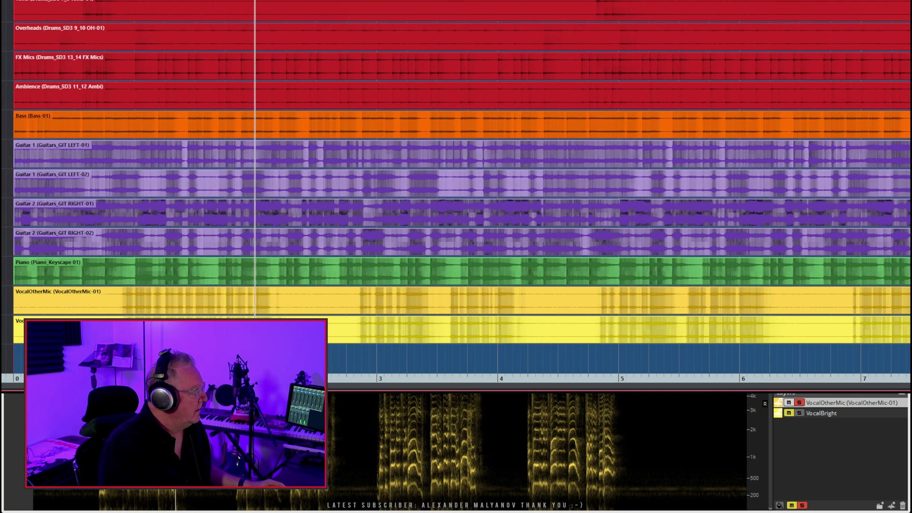
click(797, 414)
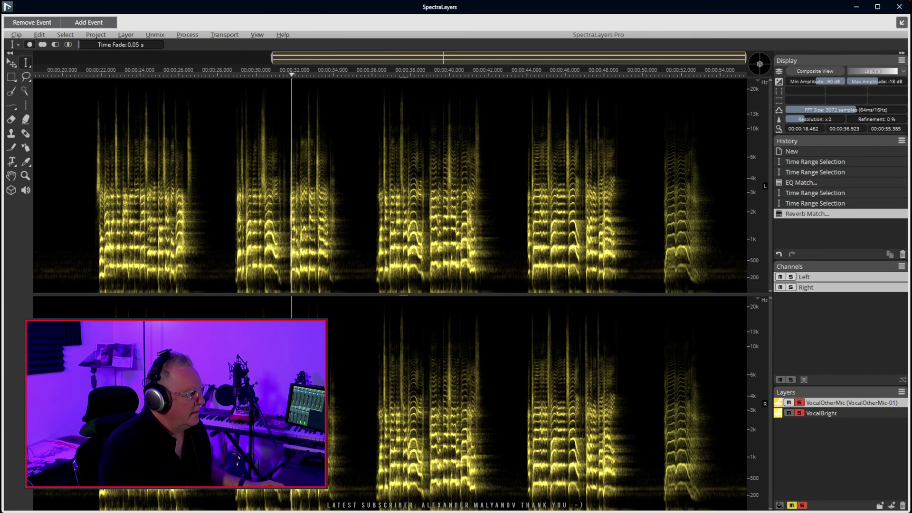
key(space)
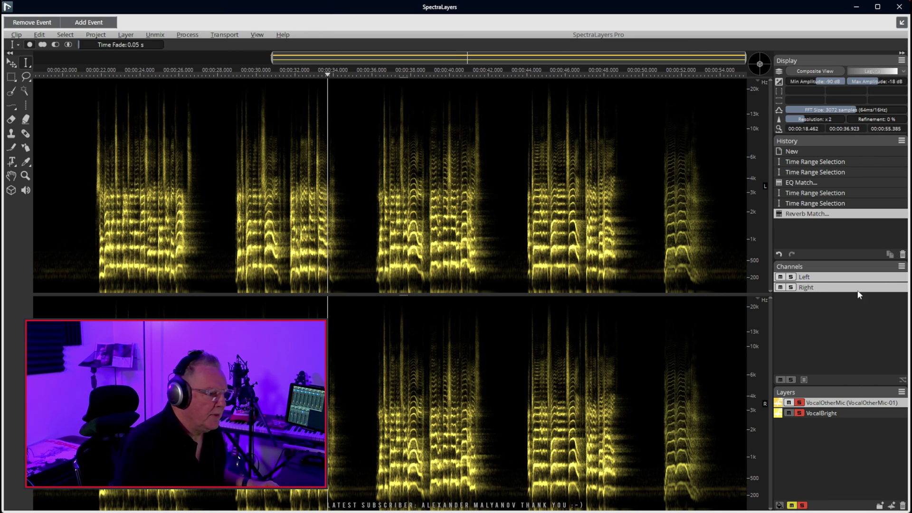
Switch to the Nuendo project, play the song from the start, and open the MixConsole
key(alt+Tab)
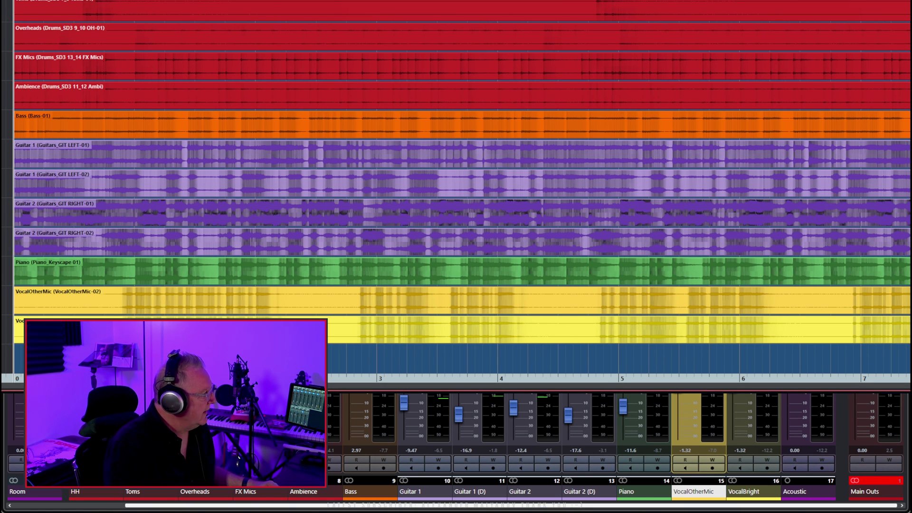
key(KP_Add)
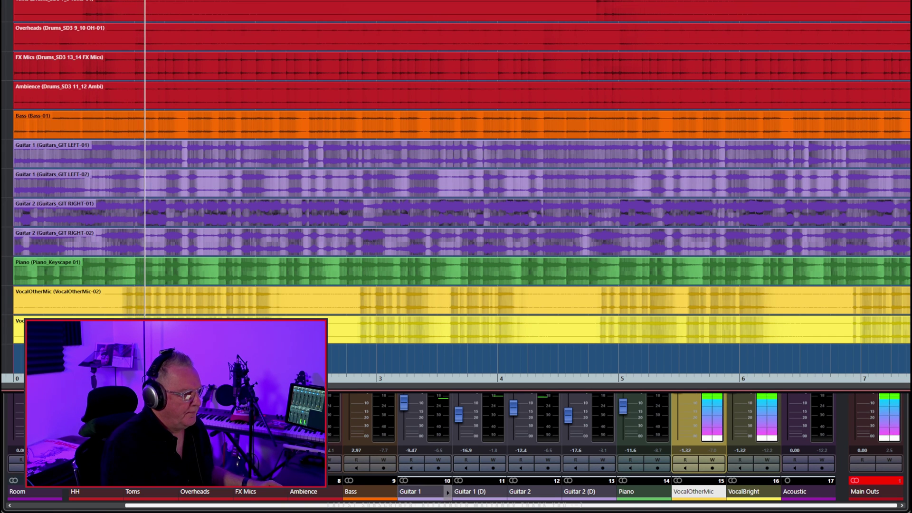
key(F3)
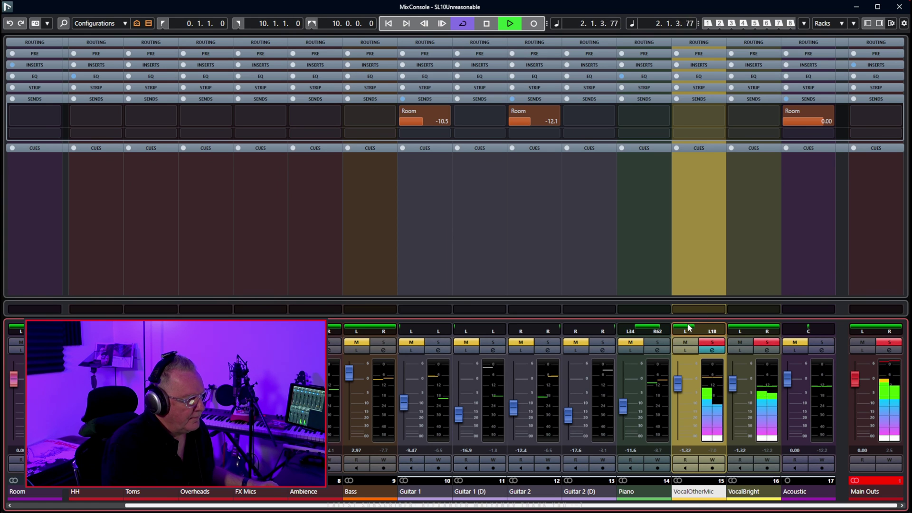
Roughly separate the two vocal pans, and set the VocalOtherMic panner's left channel to L70 and its right channel to C
drag(755, 327, 757, 269)
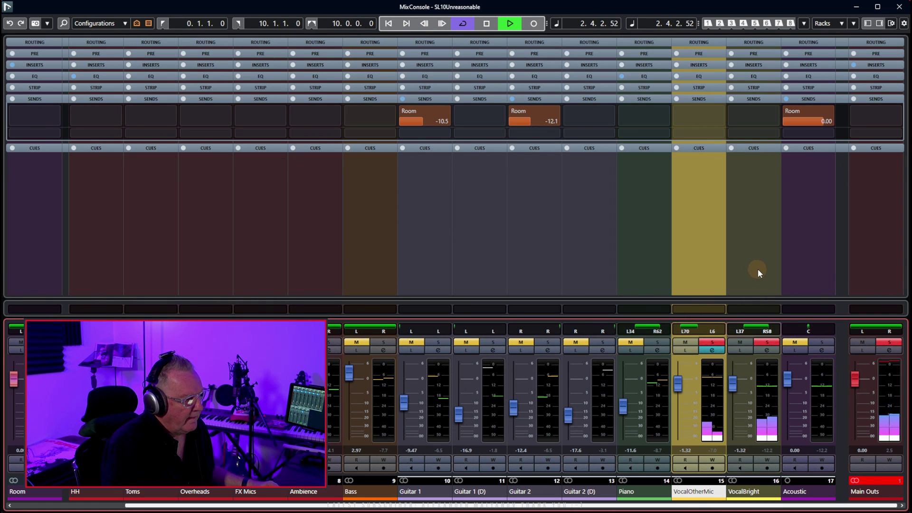
double_click(687, 332)
text(l7)
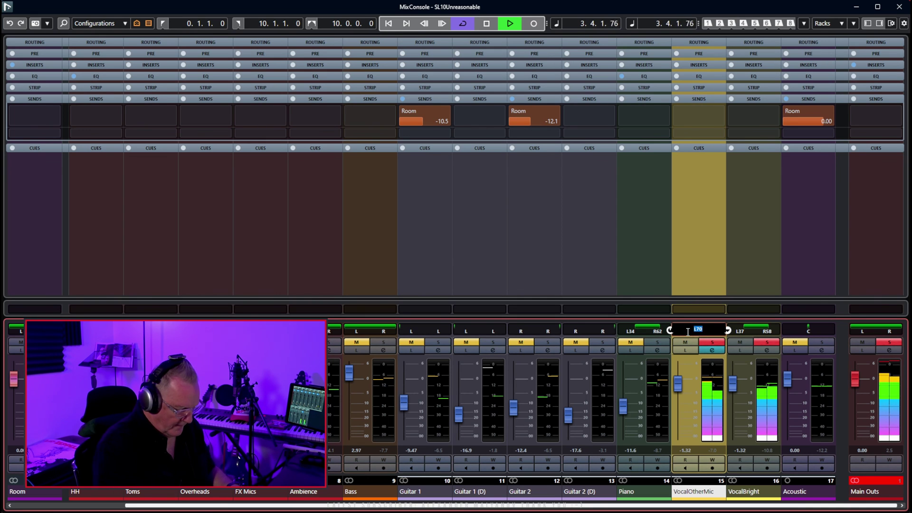
text(0)
key(Return)
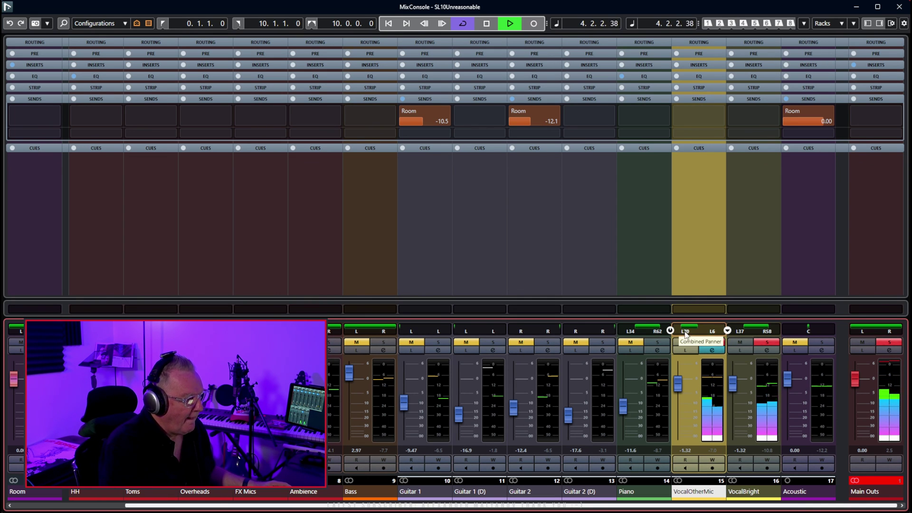
double_click(706, 336)
text(c)
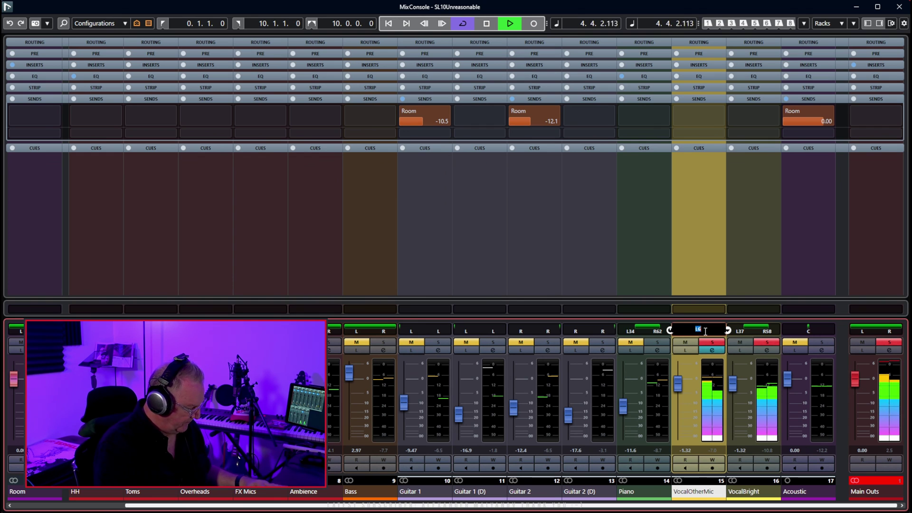
key(Return)
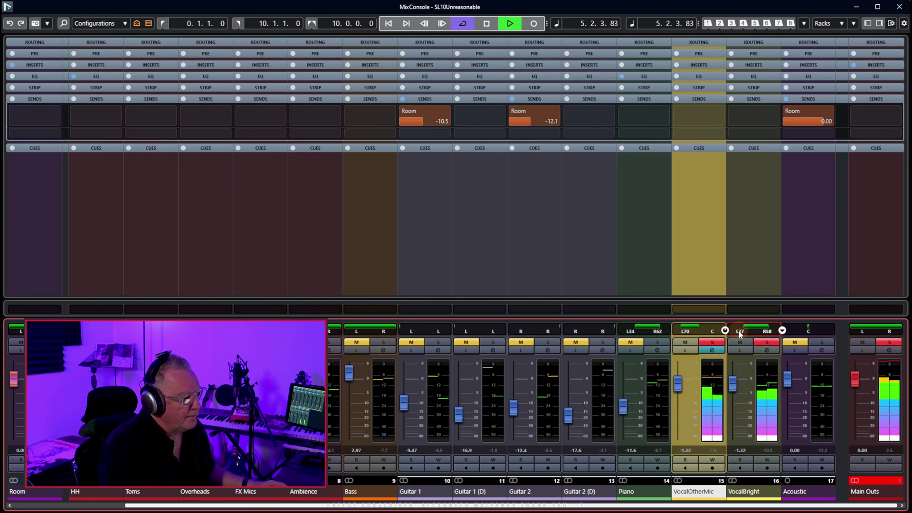
Set the VocalBright panner's left channel to C and its right channel to R70
text(c)
key(Return)
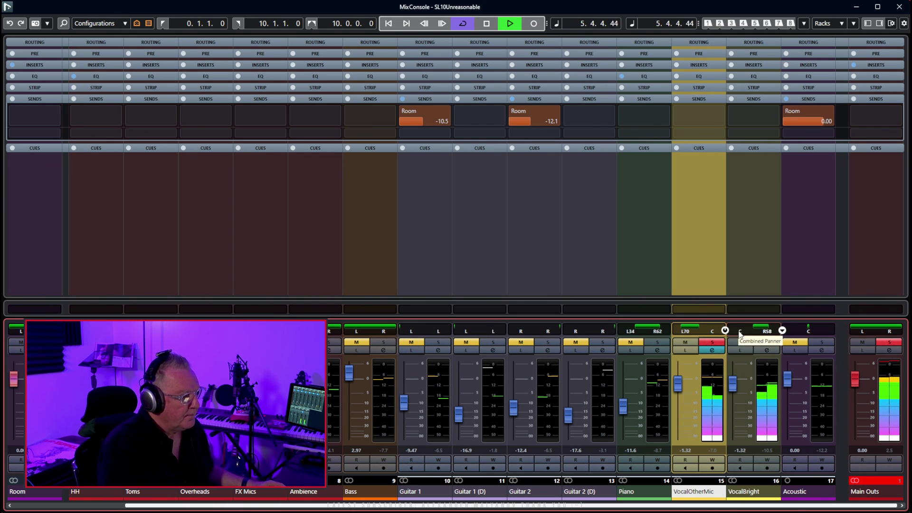
double_click(764, 331)
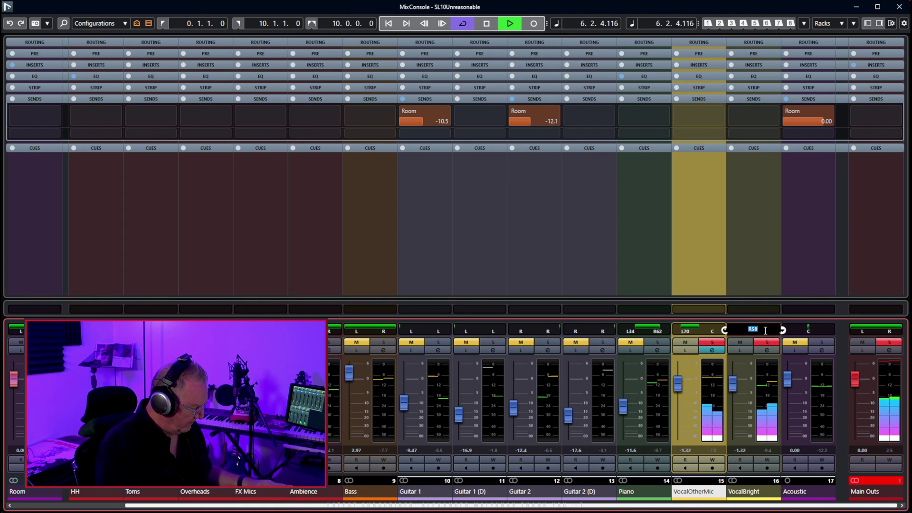
text(r70)
key(Return)
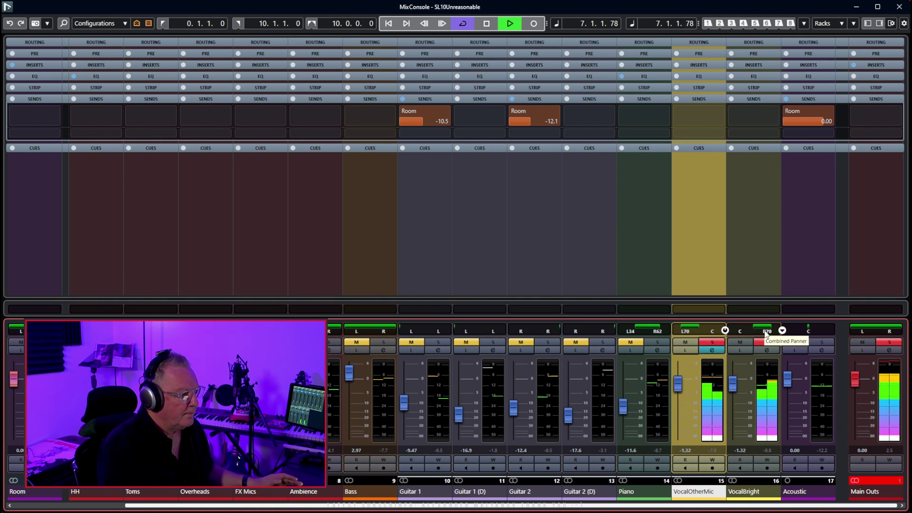
Clear all solos and lower Guitar 1 to -12.9, Guitar 1 (D) to -18.4, Guitar 2 to -14.2, Guitar 2 (D) to -20.1, and Piano to -16.5
click(887, 342)
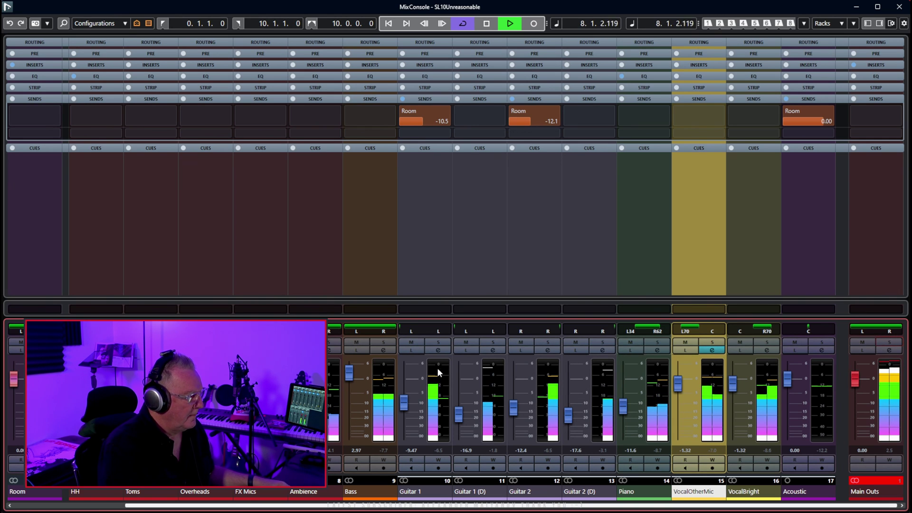
drag(408, 406, 460, 424)
drag(515, 411, 567, 420)
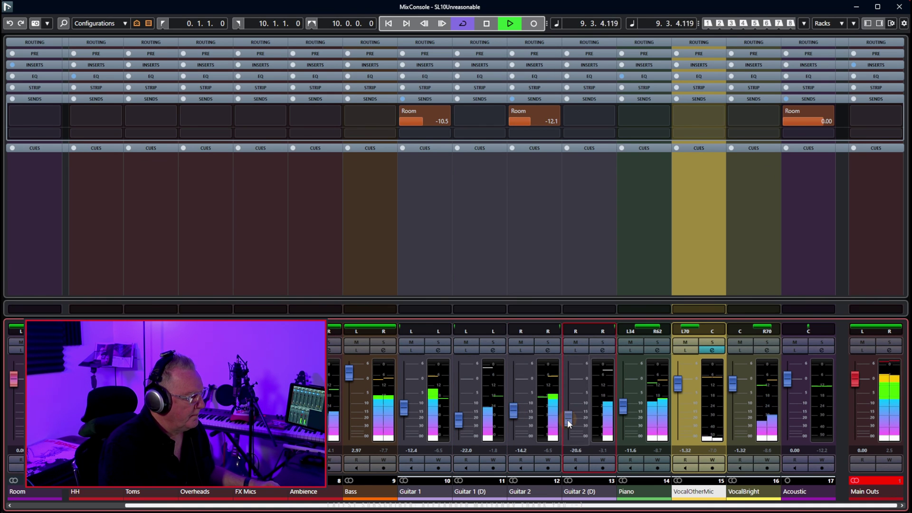
drag(402, 408, 403, 409)
drag(623, 410, 623, 418)
drag(458, 420, 454, 415)
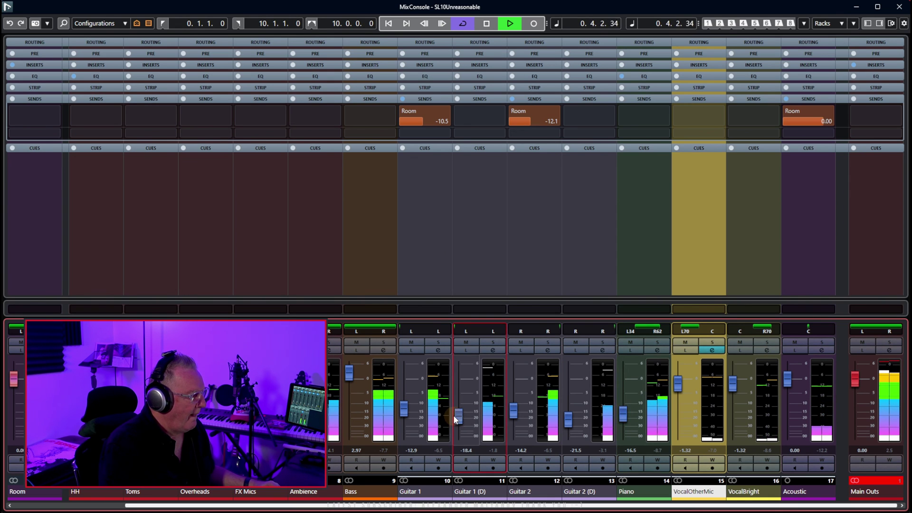
drag(568, 423, 568, 420)
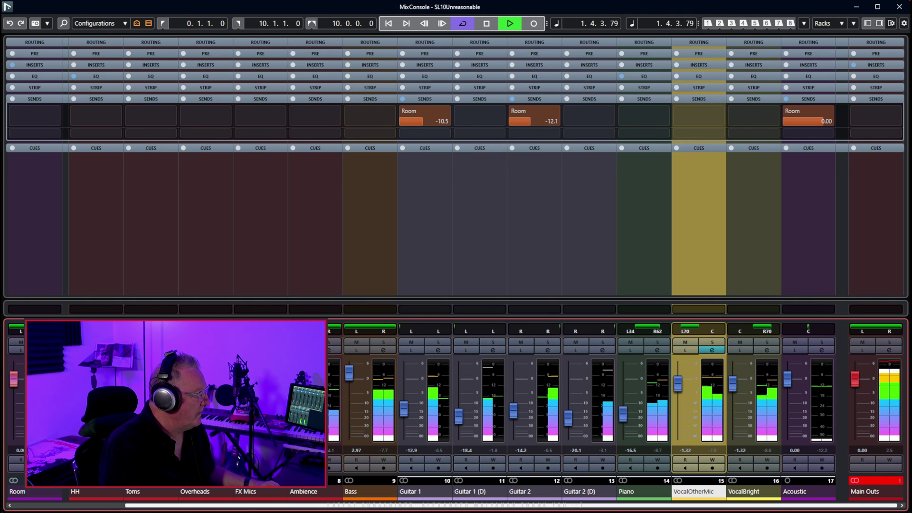
click(79, 506)
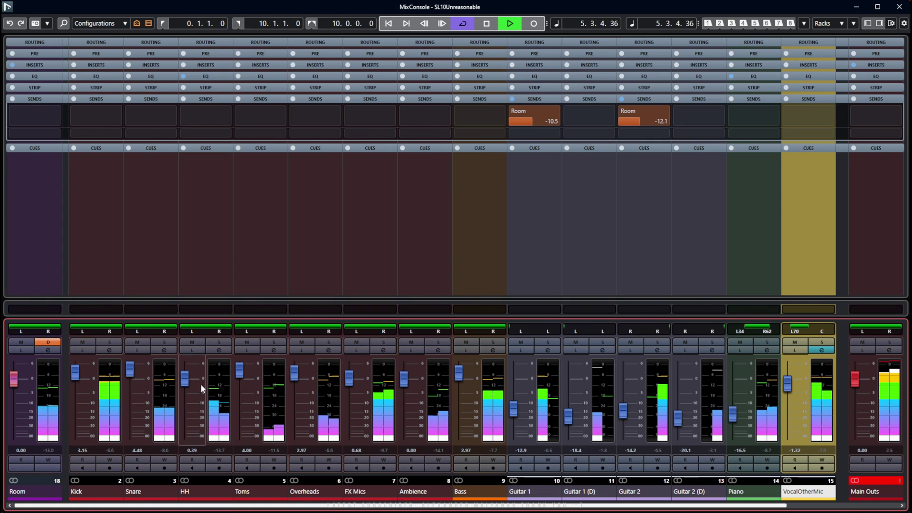
Raise the HH channel level to 2.01 and lower VocalOtherMic to -3.73
drag(191, 381, 185, 376)
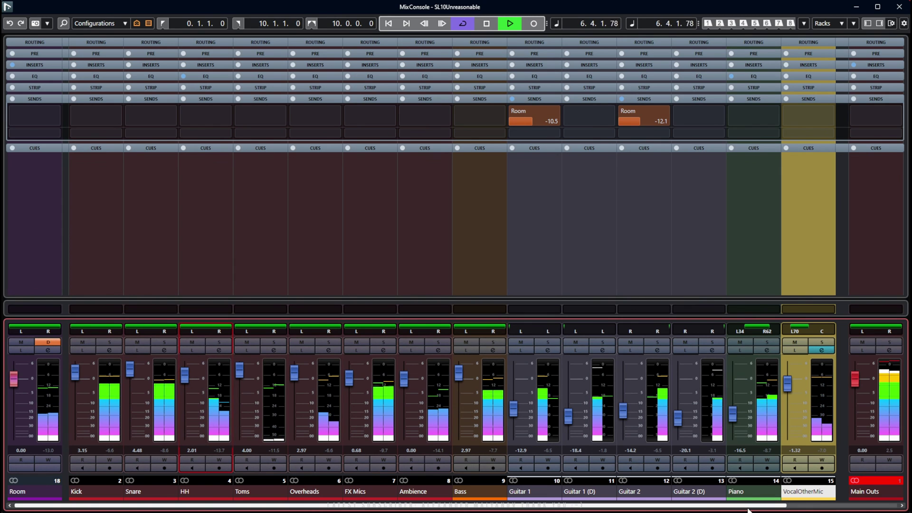
drag(748, 506, 848, 508)
mouse_move(680, 386)
mouse_down()
mouse_move(681, 397)
mouse_move(731, 392)
mouse_move(681, 391)
mouse_up()
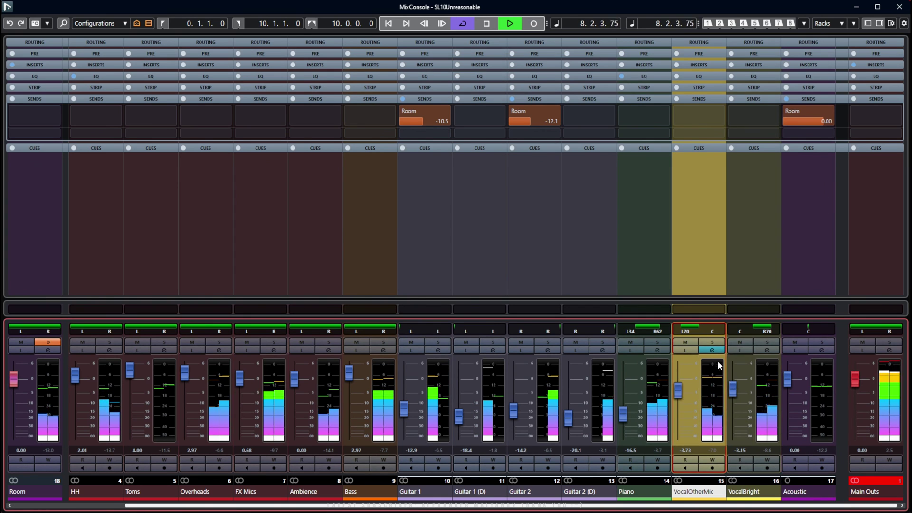
Narrow the vocal spread by setting VocalOtherMic's left pan to L20 and VocalBright's right pan to R20
double_click(692, 329)
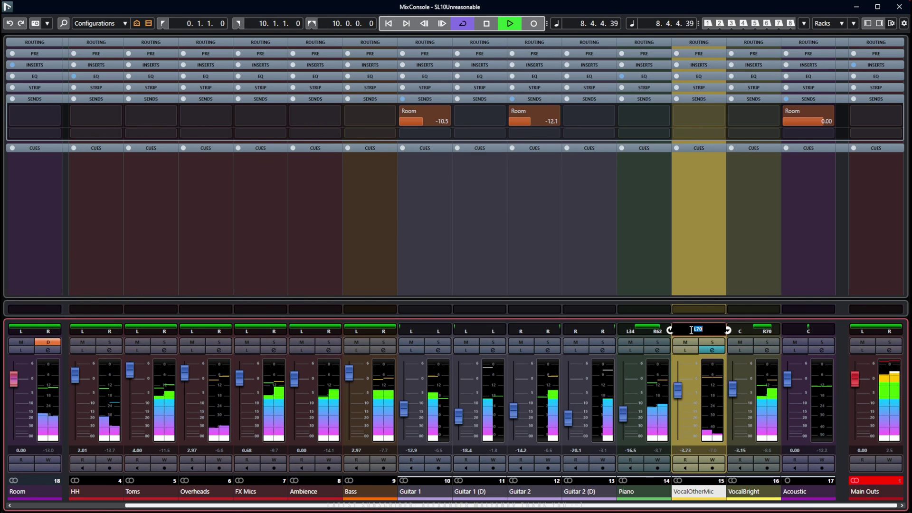
text(L20)
key(Return)
double_click(760, 332)
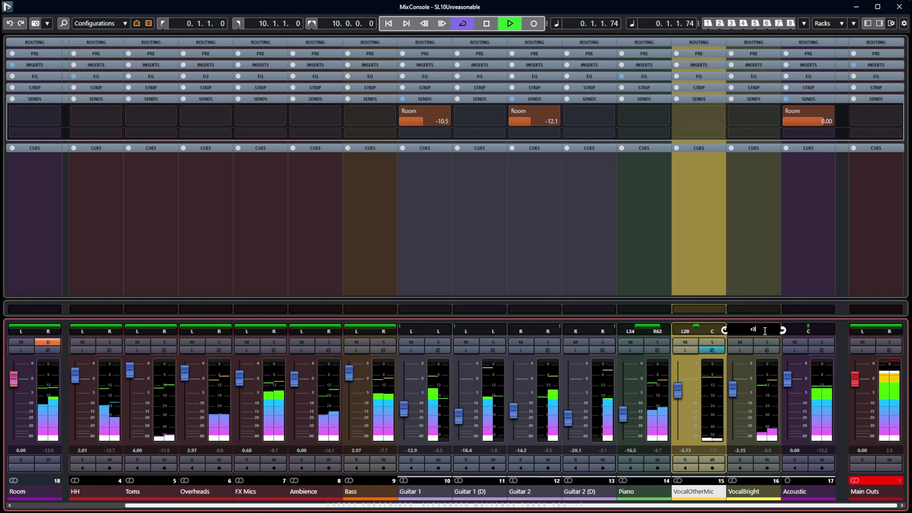
text(R20)
key(Return)
Set the levels of VocalOtherMic to -4.34, VocalBright to -2.79, and Piano to -17.3
click(676, 394)
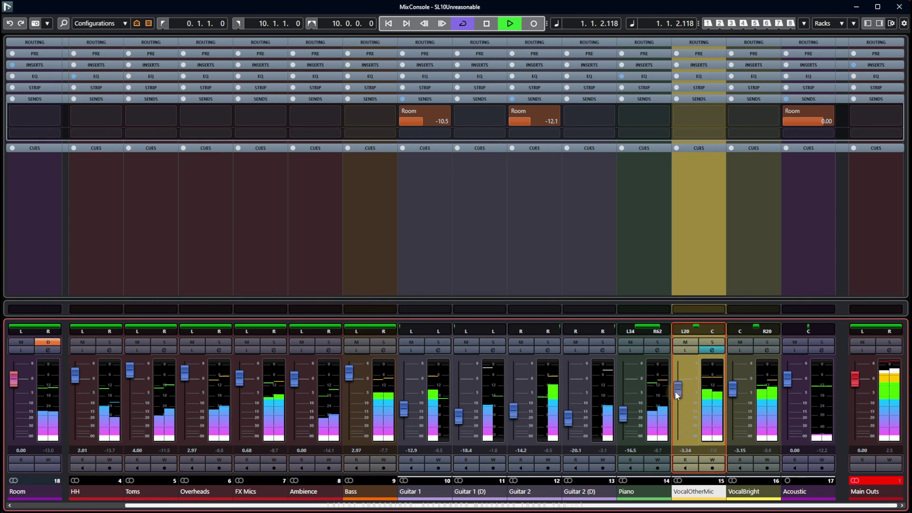
drag(676, 392, 675, 393)
drag(733, 395, 736, 390)
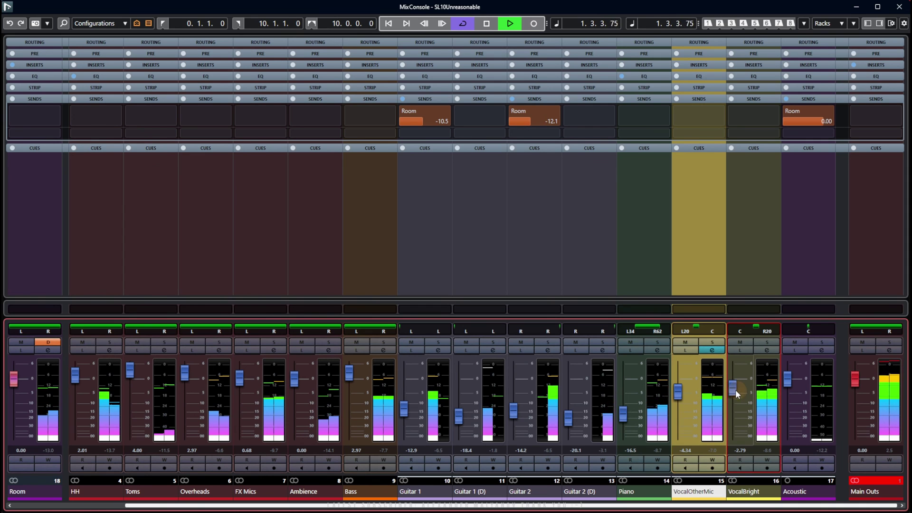
click(622, 418)
drag(622, 418, 622, 420)
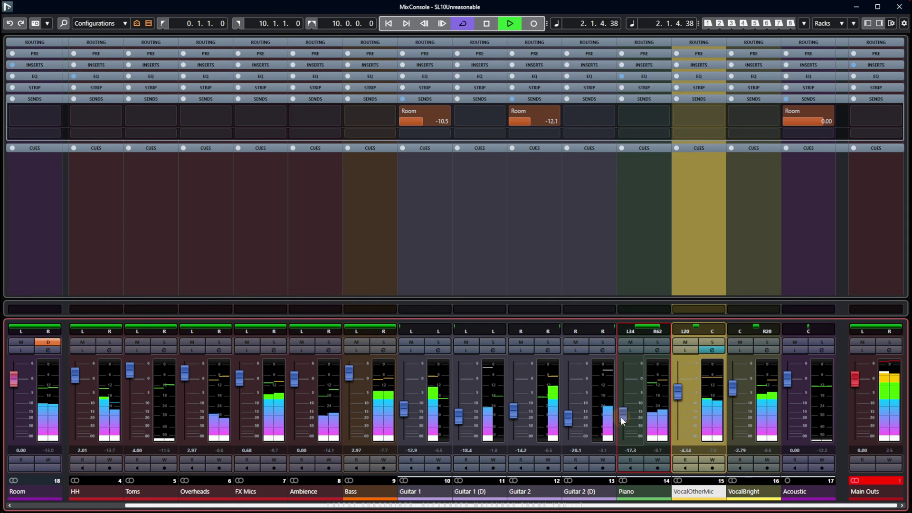
Lower the Bass level to 2.01 and raise the Kick level to 4.73
drag(349, 376, 349, 378)
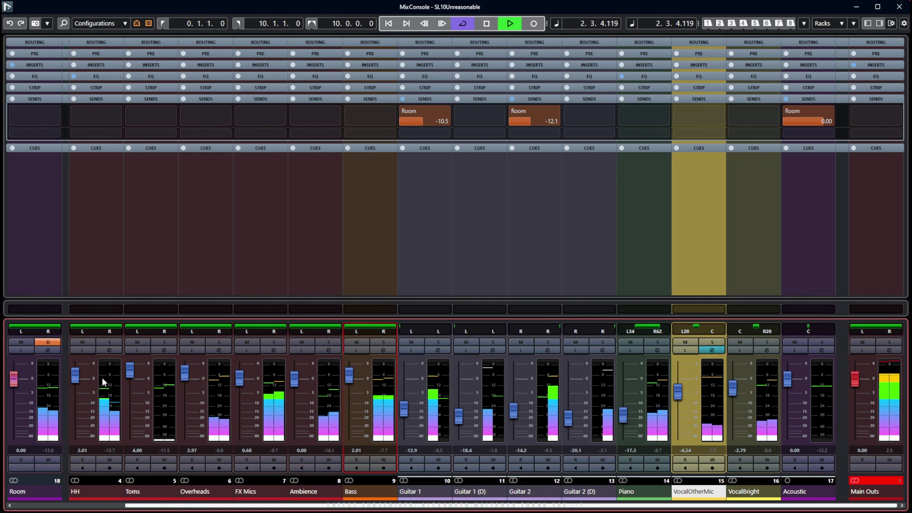
click(84, 378)
click(87, 507)
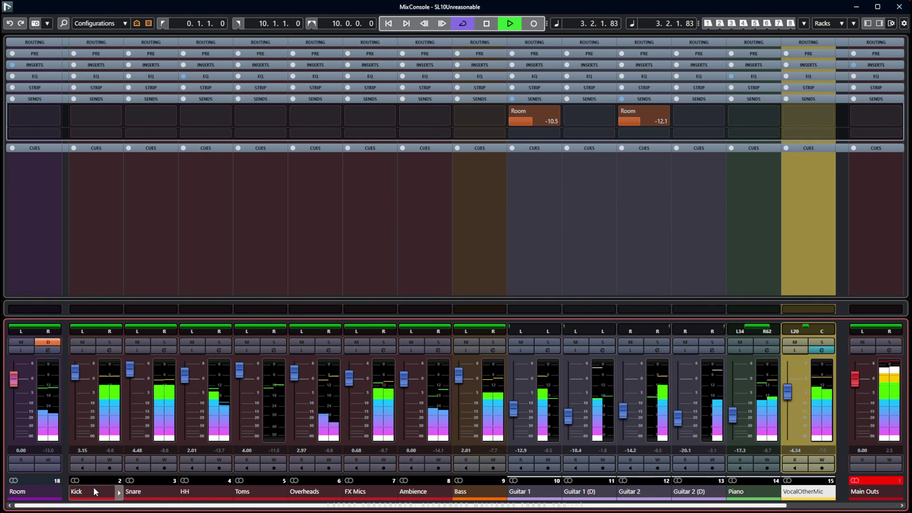
drag(75, 380, 75, 375)
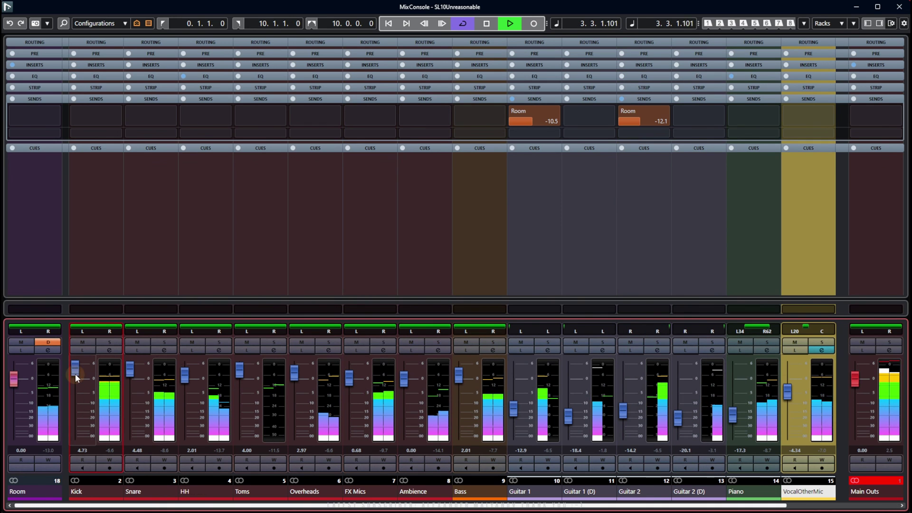
Boost the Kick channel's EQ by 9.2 dB at about 846.6 Hz and 2.8 dB at about 219.9 Hz
click(109, 350)
drag(240, 337, 258, 289)
click(209, 304)
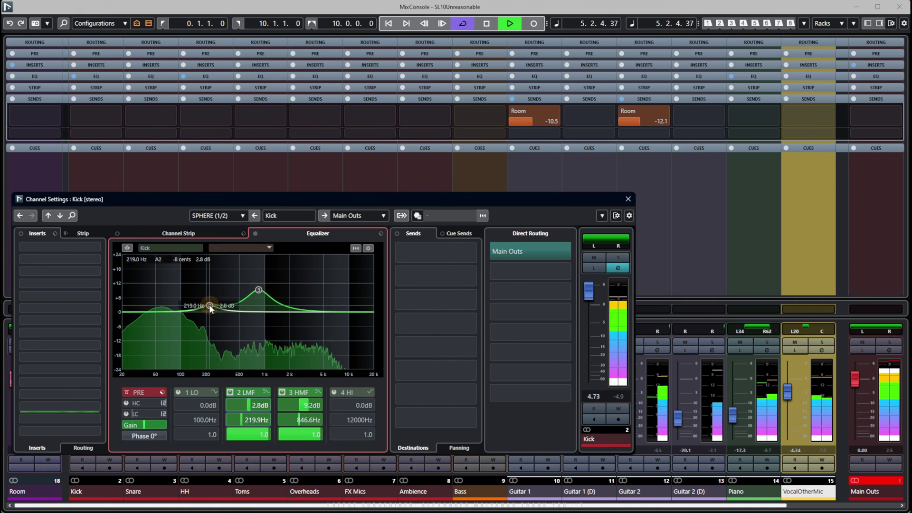
click(629, 200)
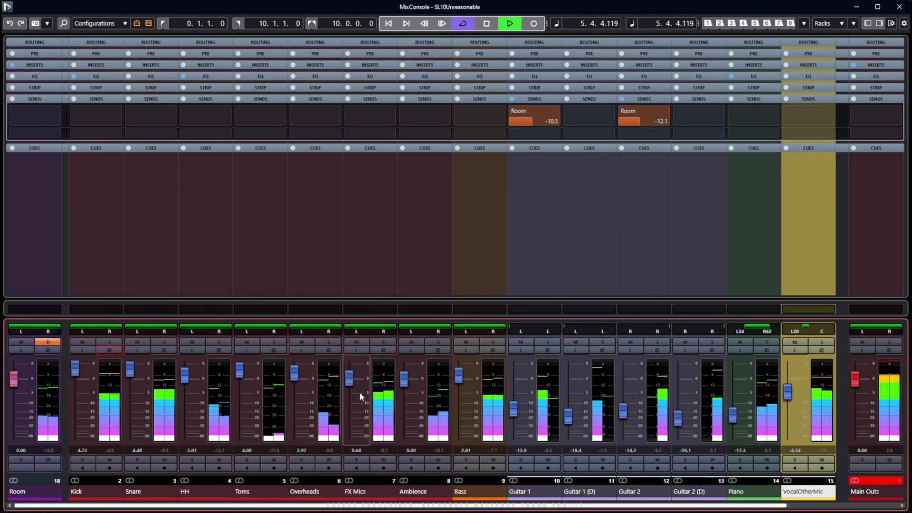
Check FX Mics in solo, raise its level to 1.80, and raise the Bass to 3.02
click(382, 342)
click(384, 342)
click(352, 380)
drag(352, 380, 350, 378)
click(459, 380)
drag(459, 379, 458, 377)
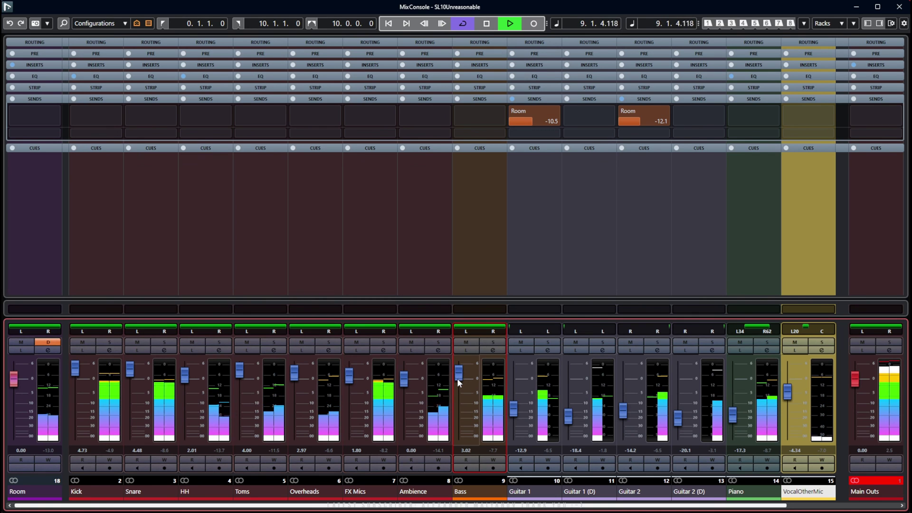
Turn off cycle playback, stop the song, and enlarge the Acoustic track in the project, playing it from bar 10
key(KP_Divide)
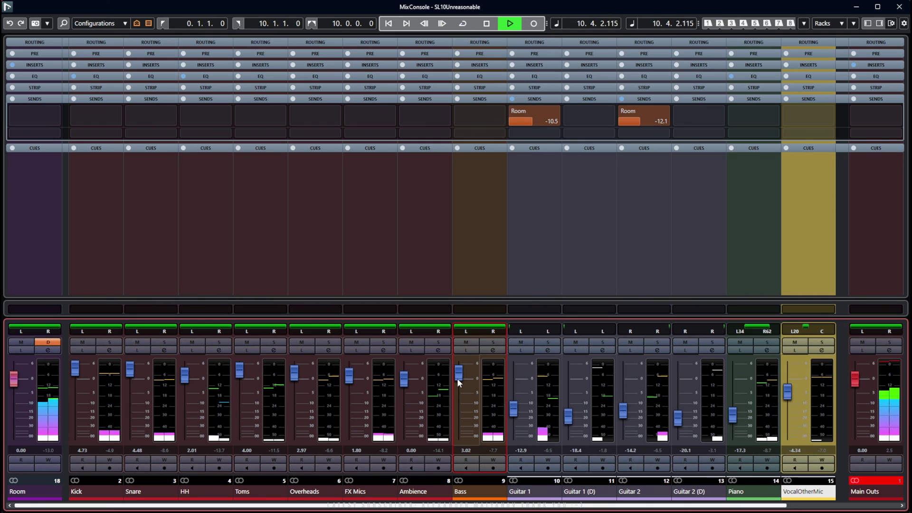
key(space)
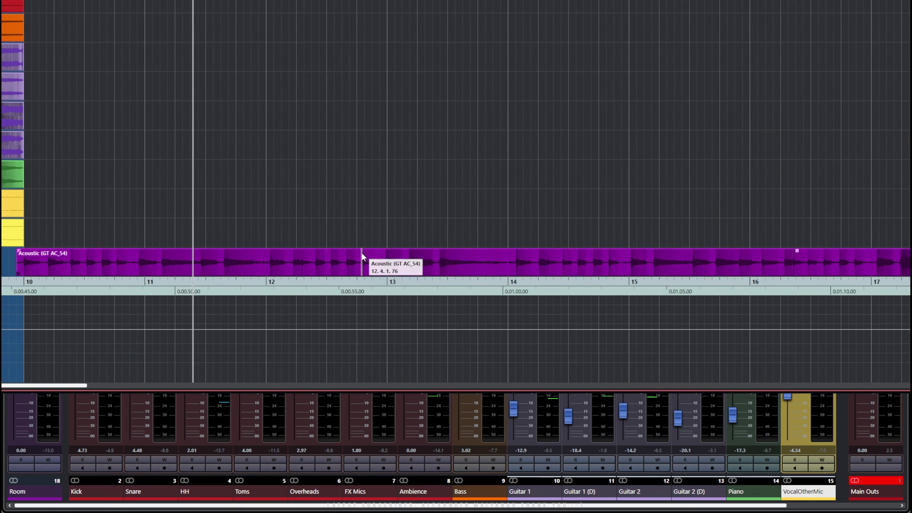
key(z)
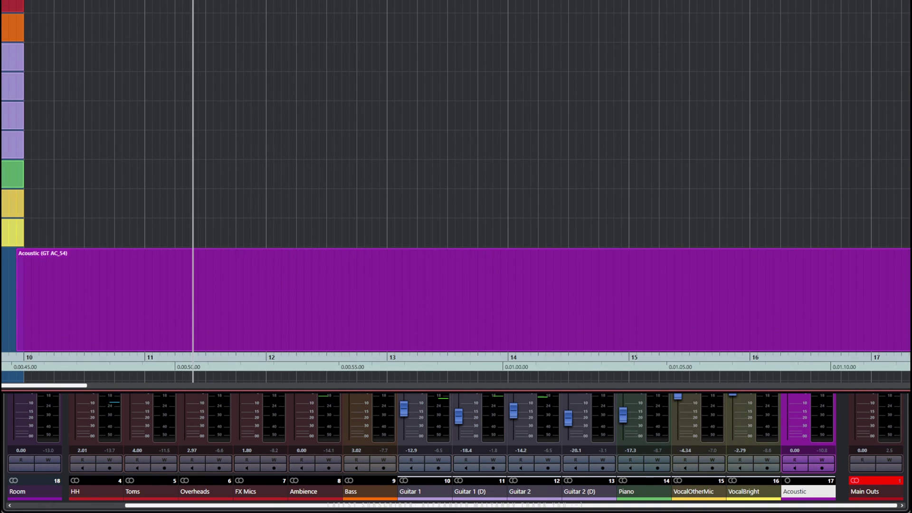
key(Up)
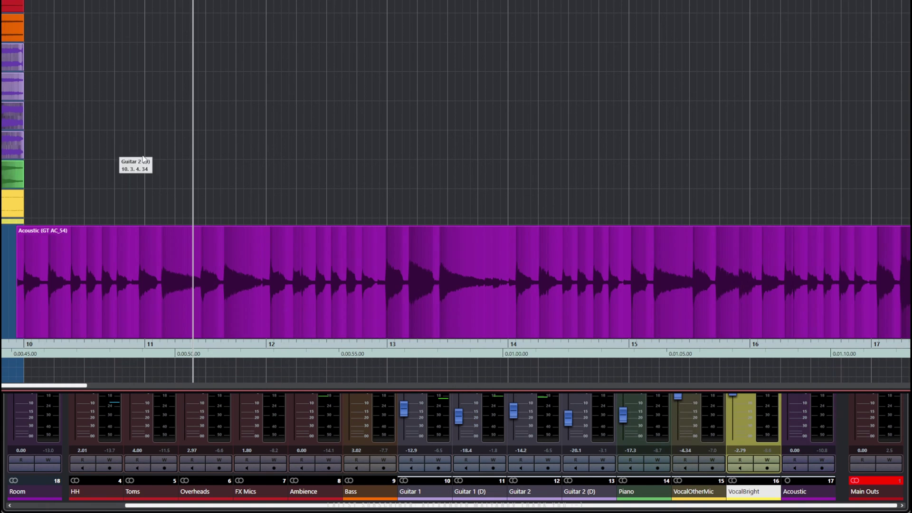
key(KP_Subtract)
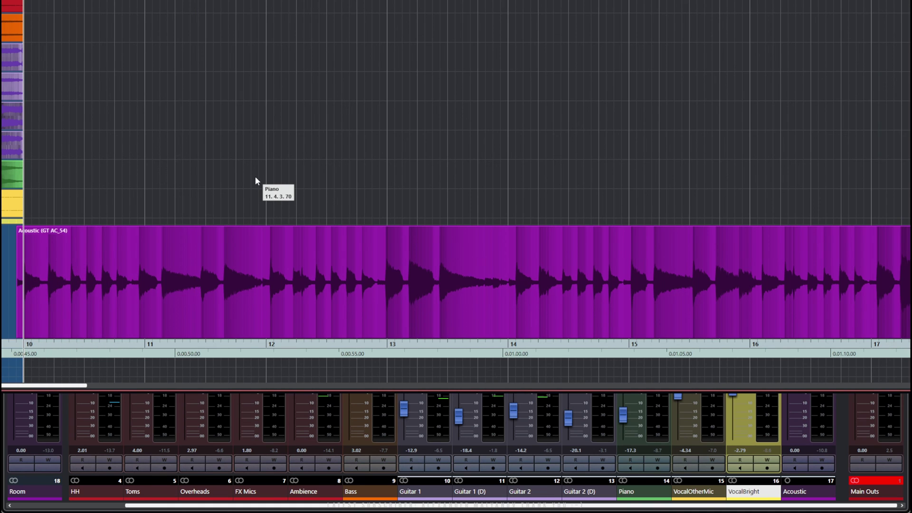
key(space)
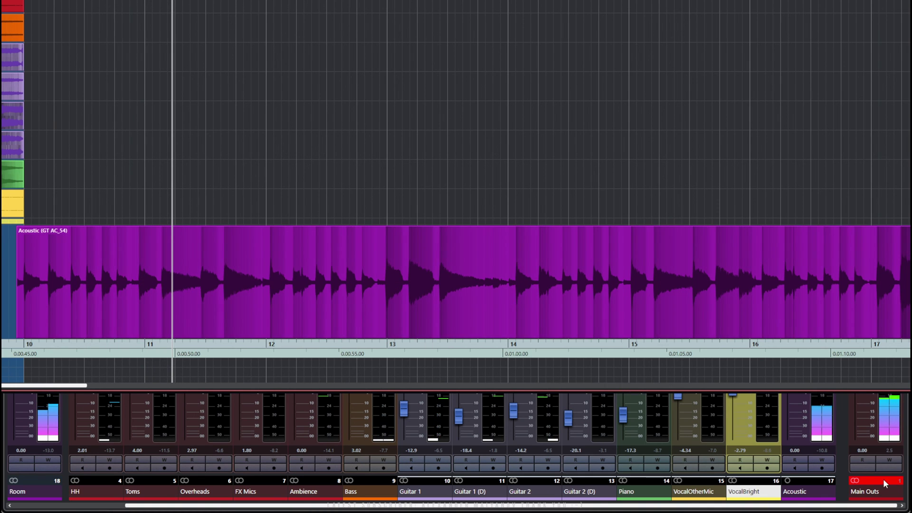
Lower the Acoustic channel's Room send to -9.46, switch that send off, and play the guitar
click(842, 429)
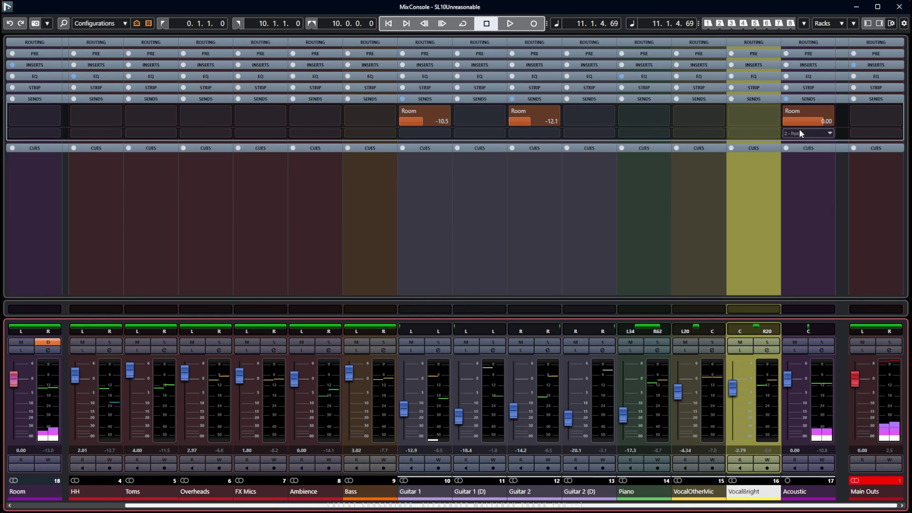
click(820, 123)
drag(819, 121, 791, 121)
click(787, 111)
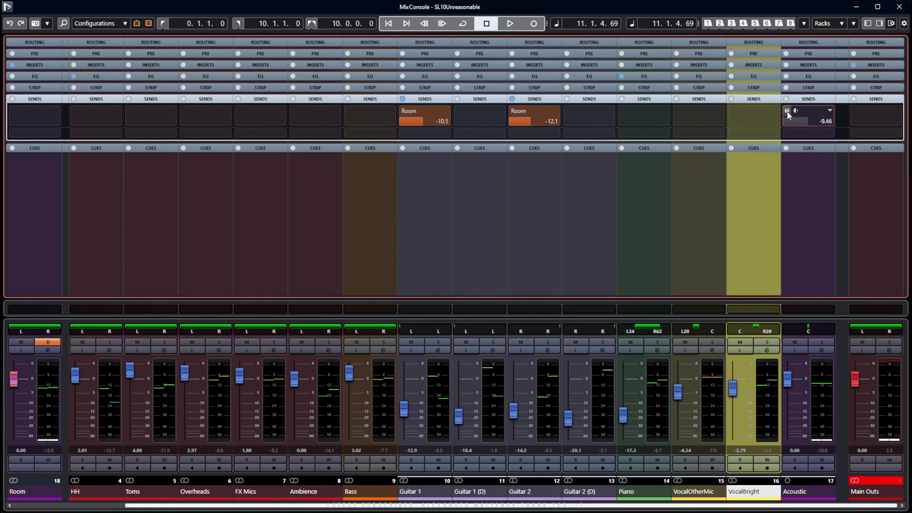
key(space)
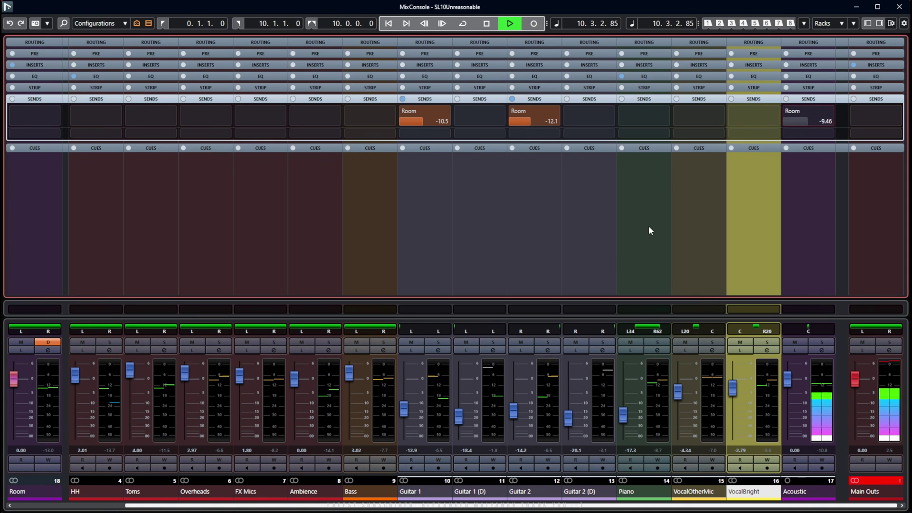
Return to the project, select the Acoustic event, and listen to it from its start
click(2, 300)
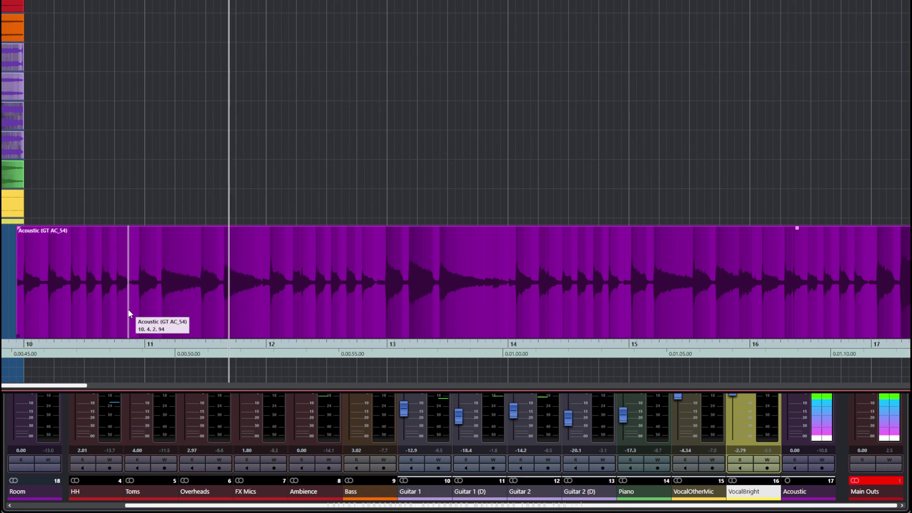
key(space)
click(128, 312)
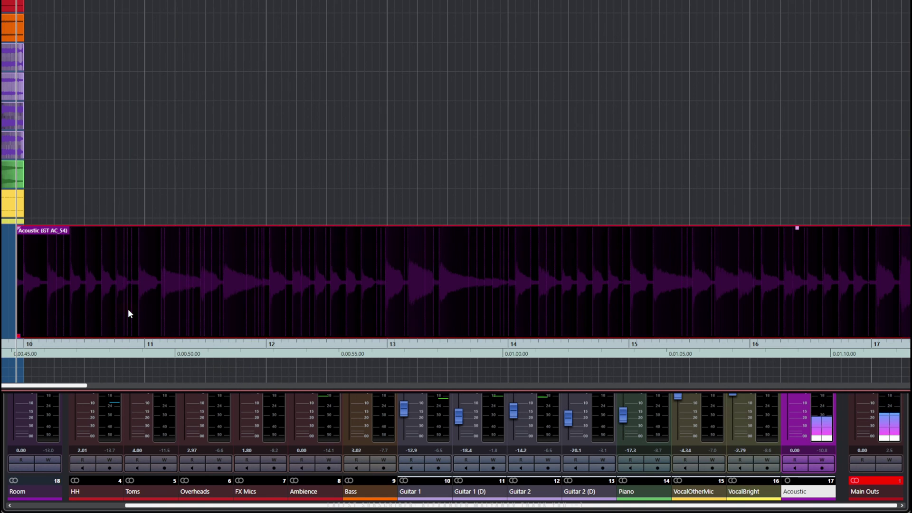
key(space)
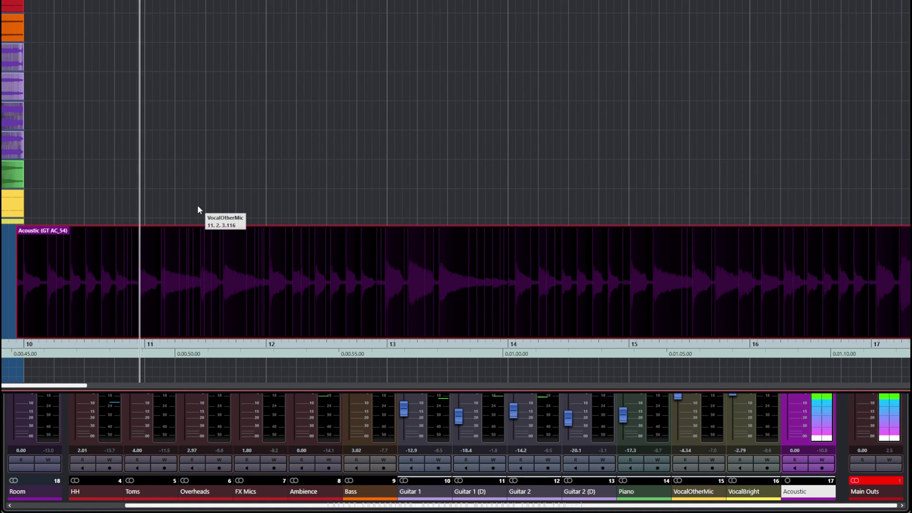
key(space)
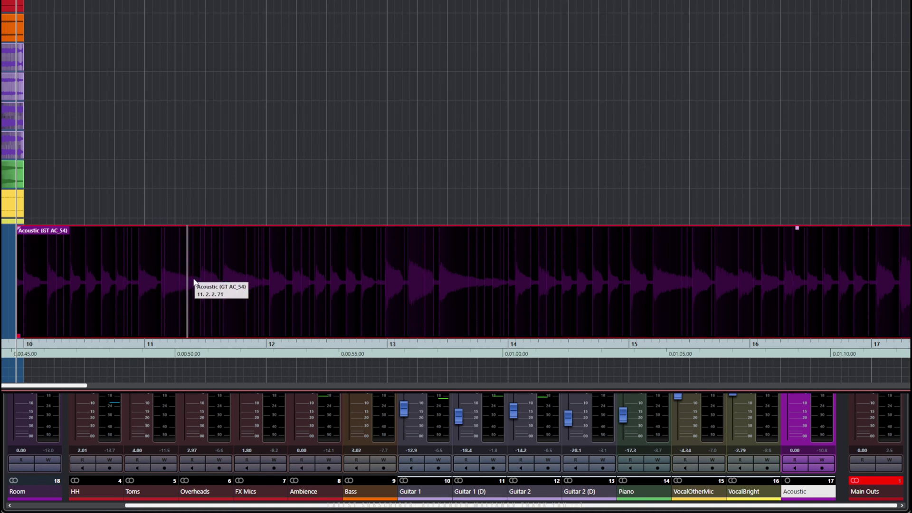
Split the Acoustic event at about 11.3.2 and move its second part to just before bar 15
right_click(223, 283)
click(257, 282)
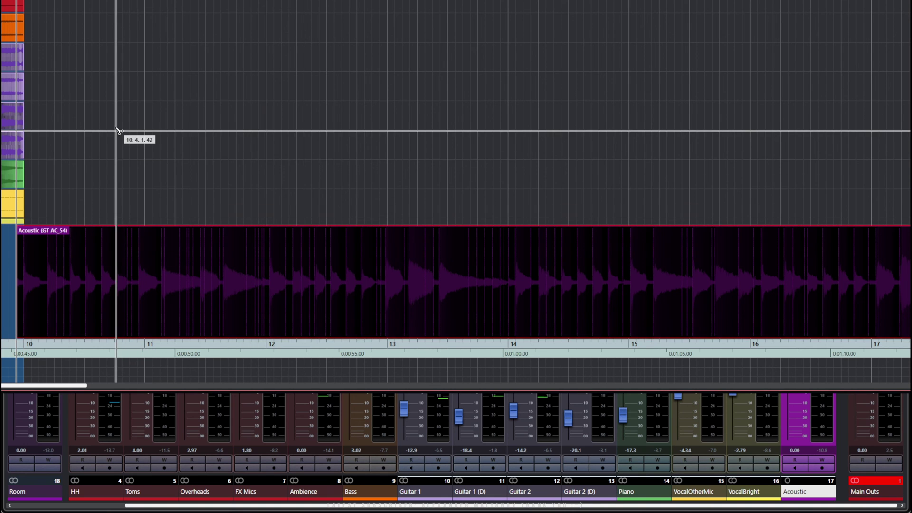
key(space)
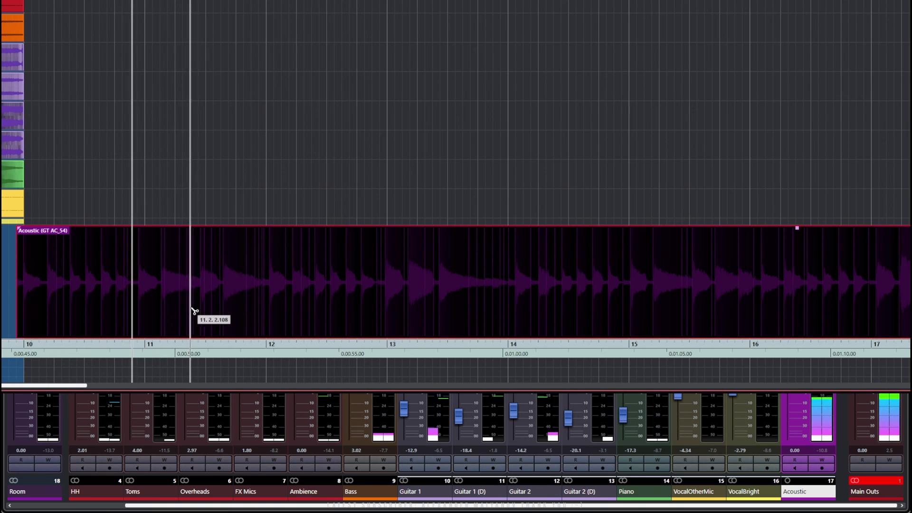
click(226, 310)
right_click(292, 284)
click(290, 283)
drag(307, 290, 698, 288)
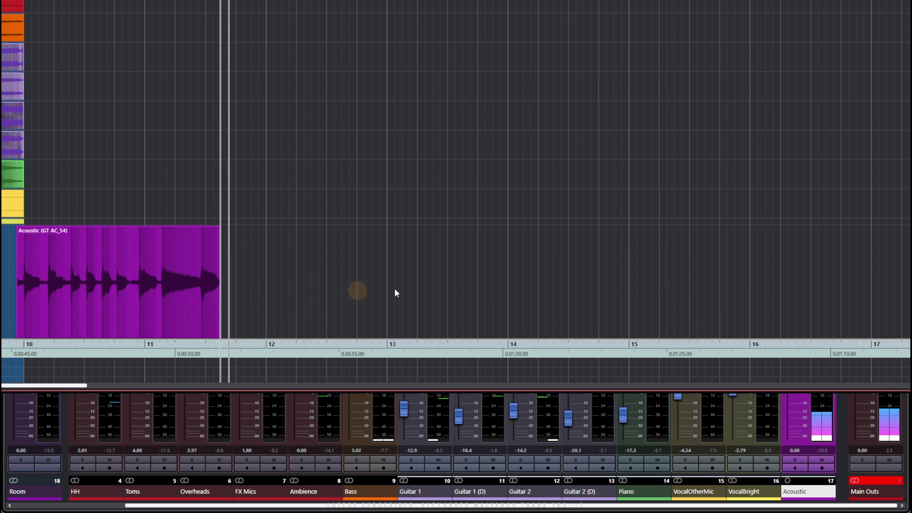
Trim the start of the first Acoustic event to 10.3.1.110, setting the locators around it and auditioning it between trims
drag(18, 336, 72, 334)
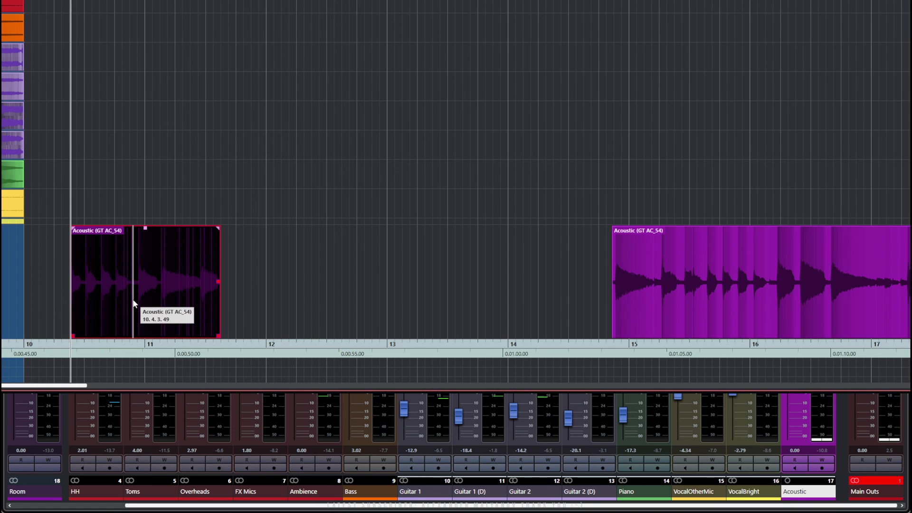
key(p)
key(space)
key(space)
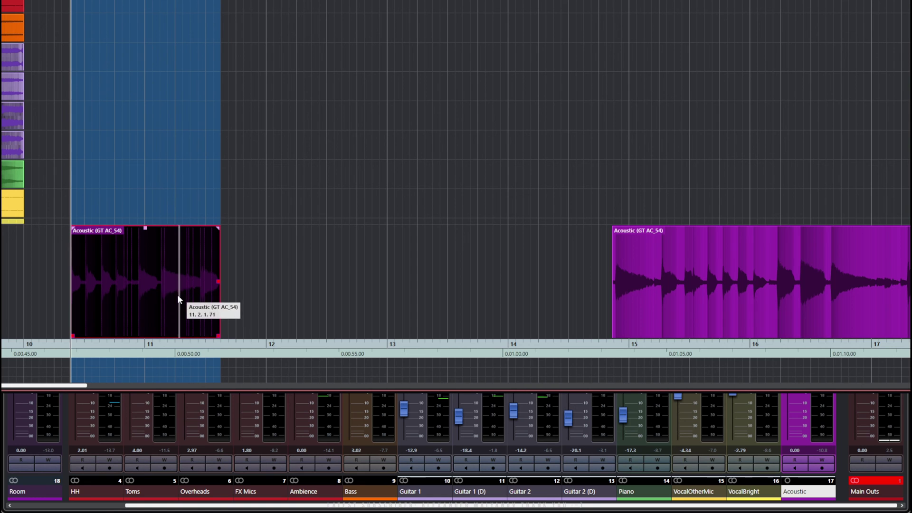
drag(72, 336, 93, 336)
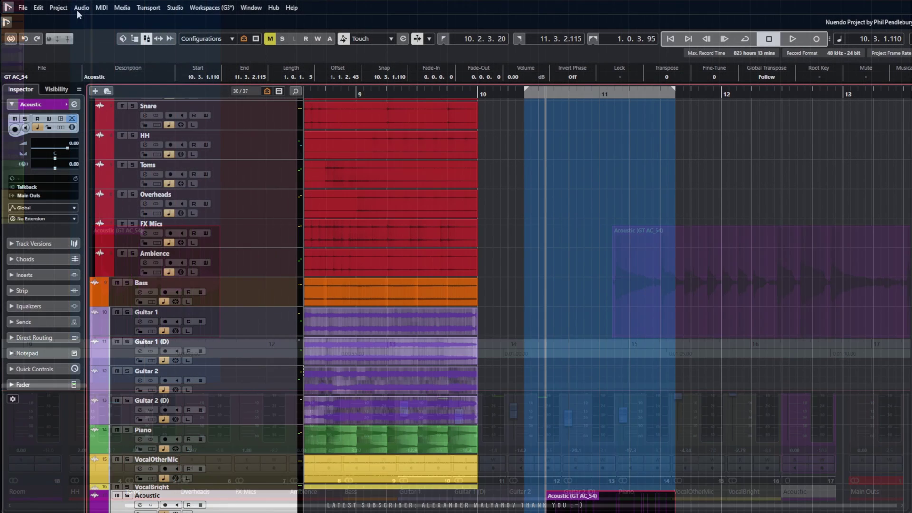
Open the trimmed Acoustic event in the SpectraLayers extension
click(80, 7)
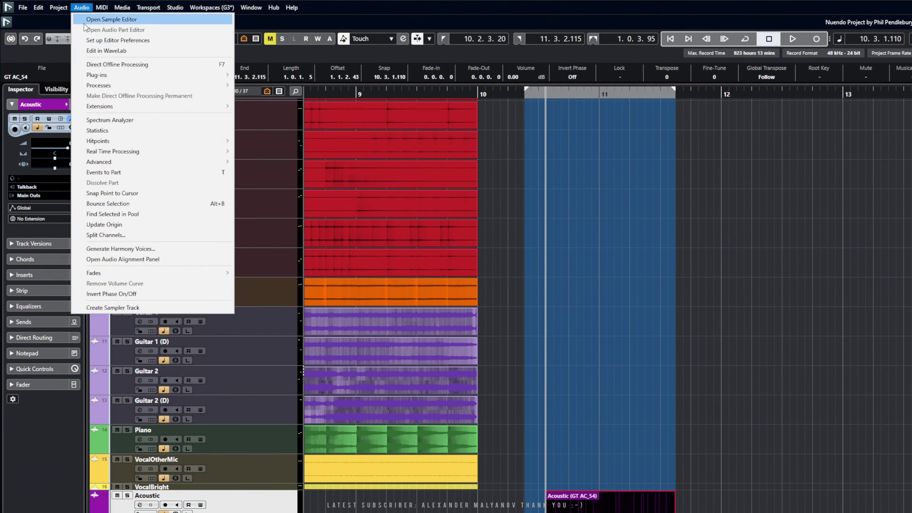
mouse_move(120, 108)
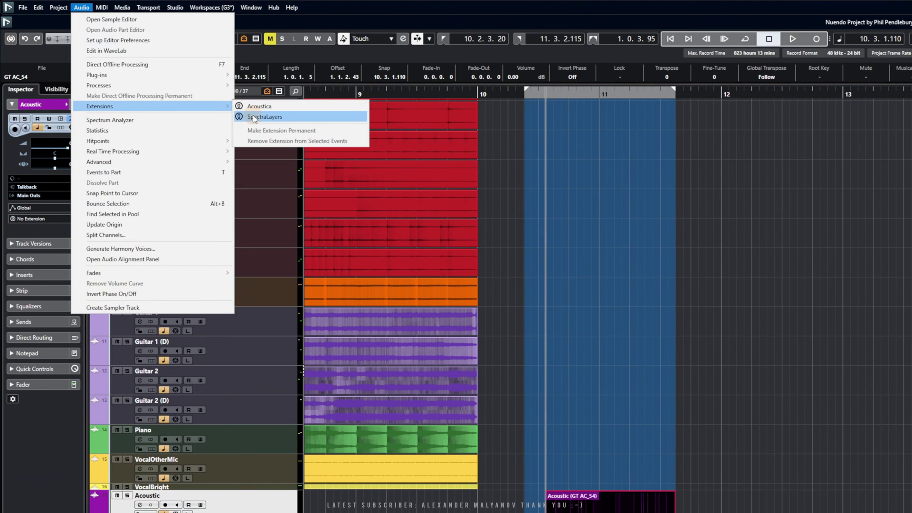
click(252, 115)
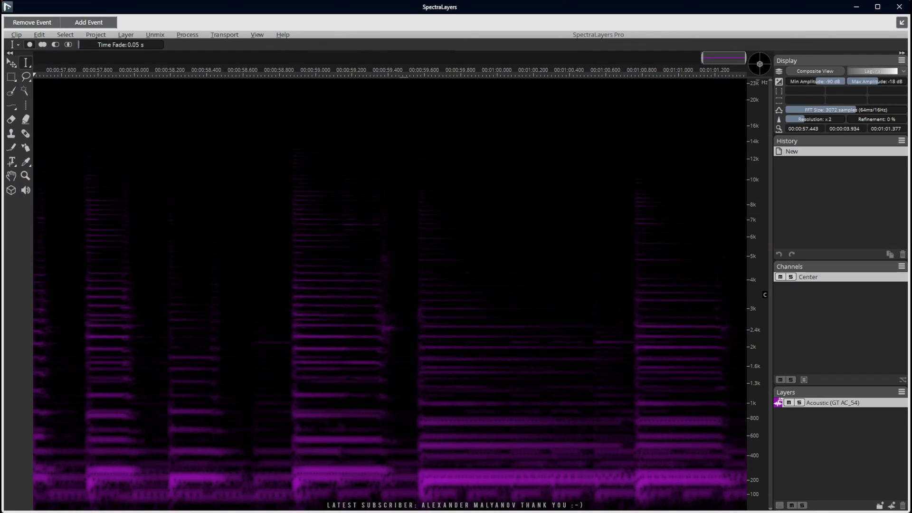
Play the Acoustic event from its start and examine its spectrogram for the unwanted noise
scroll(268, 298, down, 5)
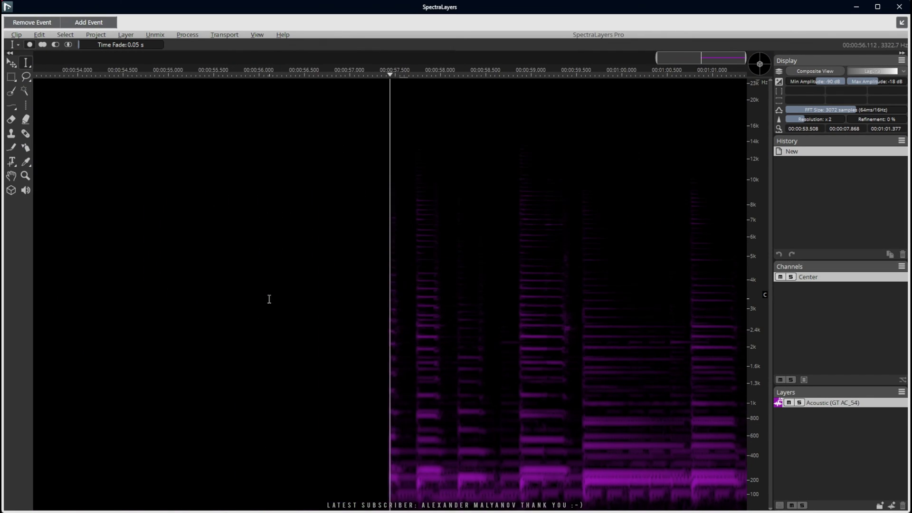
scroll(265, 301, up, 4)
scroll(271, 309, down, 4)
scroll(275, 315, down, 1)
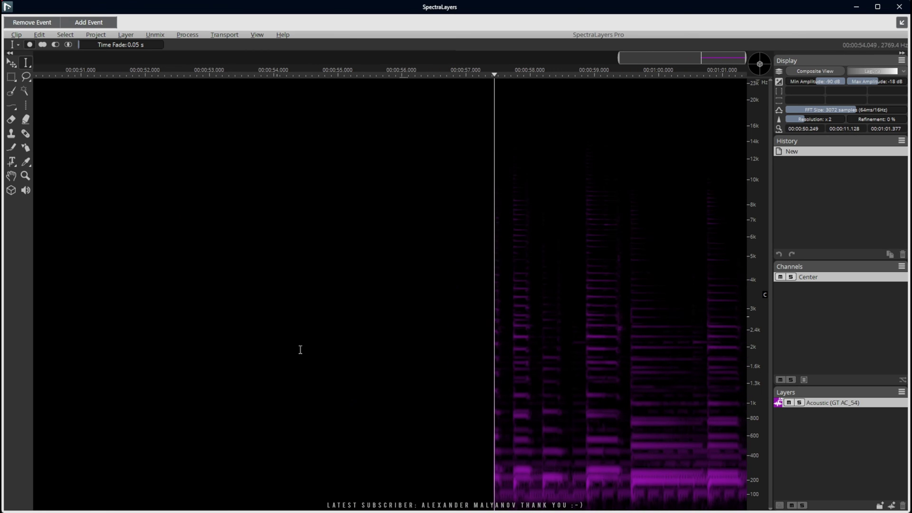
scroll(361, 396, up, 3)
scroll(361, 396, down, 2)
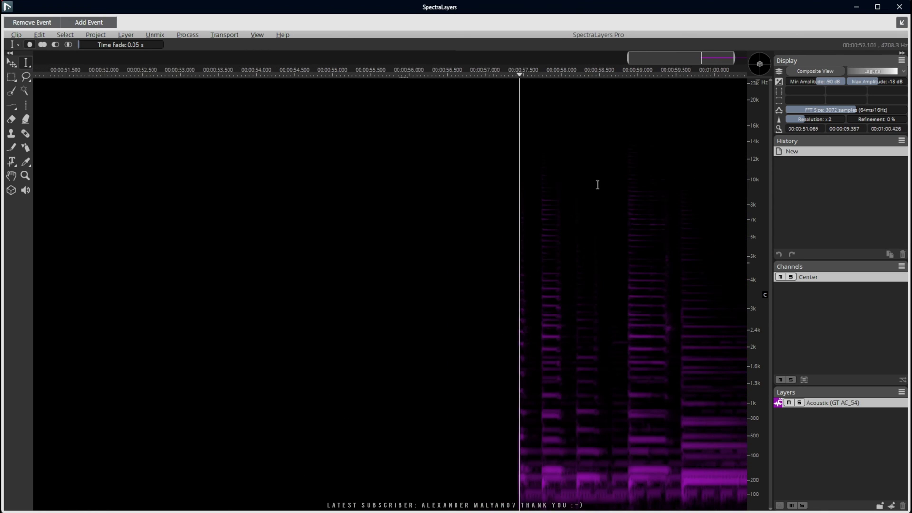
drag(689, 60, 745, 62)
scroll(580, 267, up, 3)
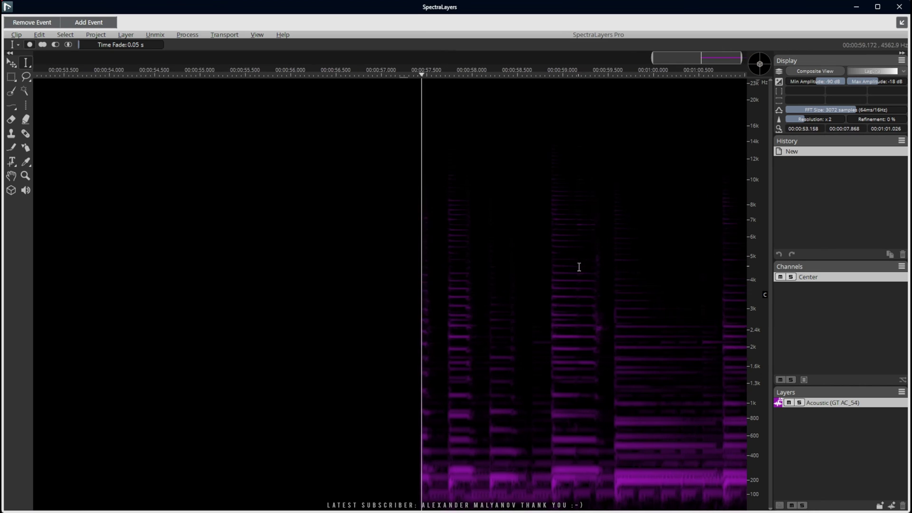
key(space)
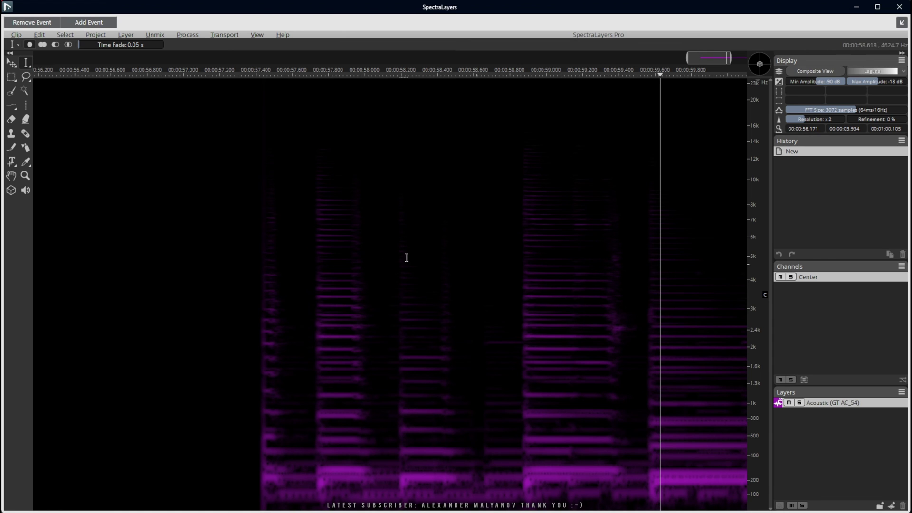
click(228, 274)
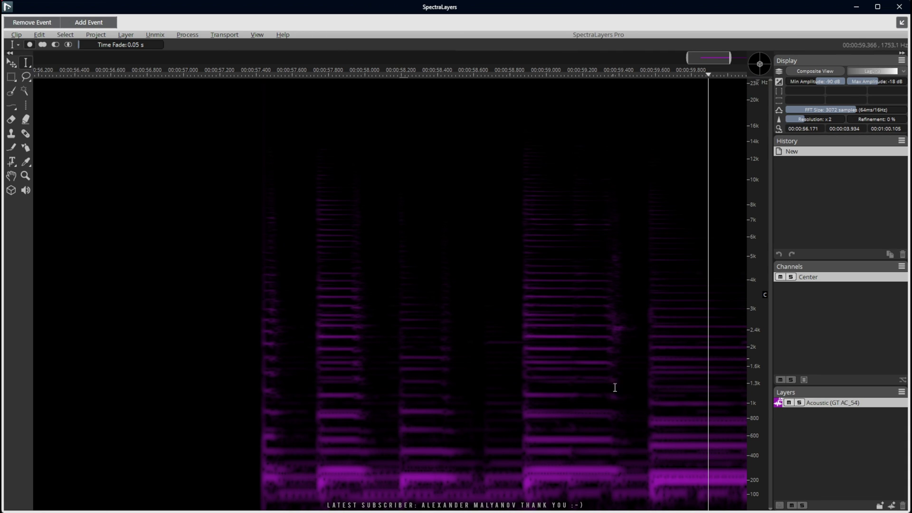
Make an elliptical selection about 0.22 s wide around the noise near 59.4 s, spanning about 630 Hz to 6.5 kHz
right_click(11, 81)
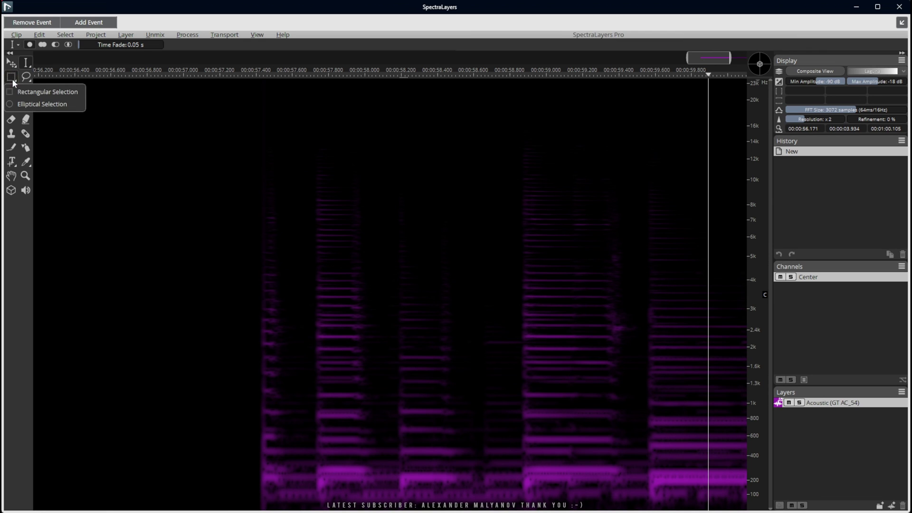
click(42, 105)
drag(611, 214, 651, 426)
mouse_move(637, 346)
mouse_down()
mouse_move(627, 332)
mouse_move(624, 345)
mouse_up()
Listen to the passage around the elliptical selection and check the playback position in the Nuendo project before returning to SpectraLayers
key(space)
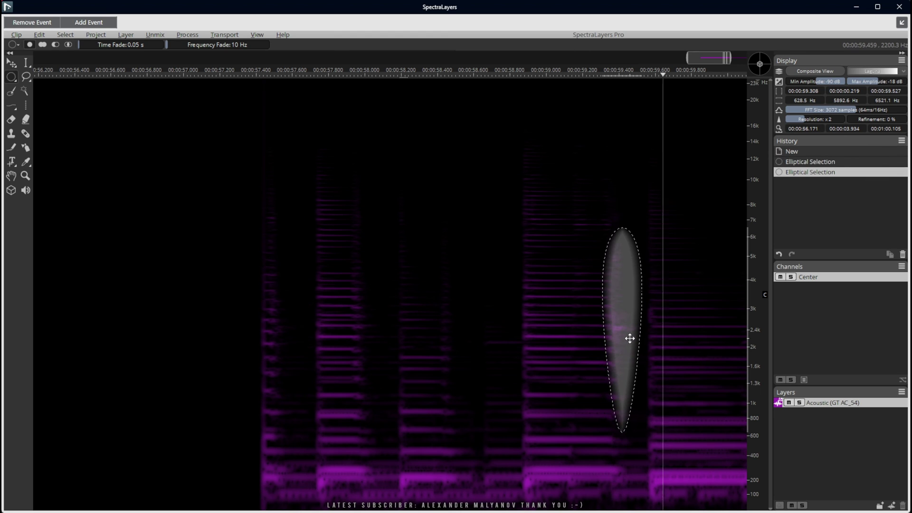
key(space)
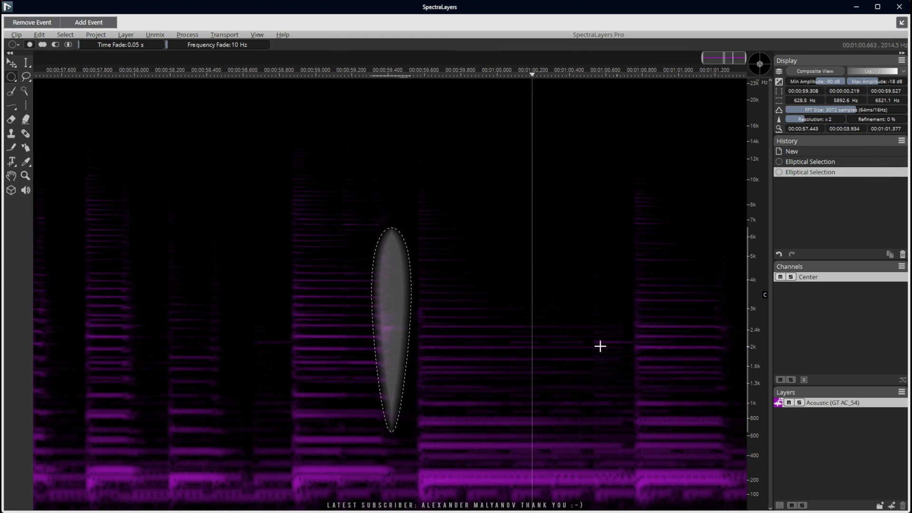
click(351, 58)
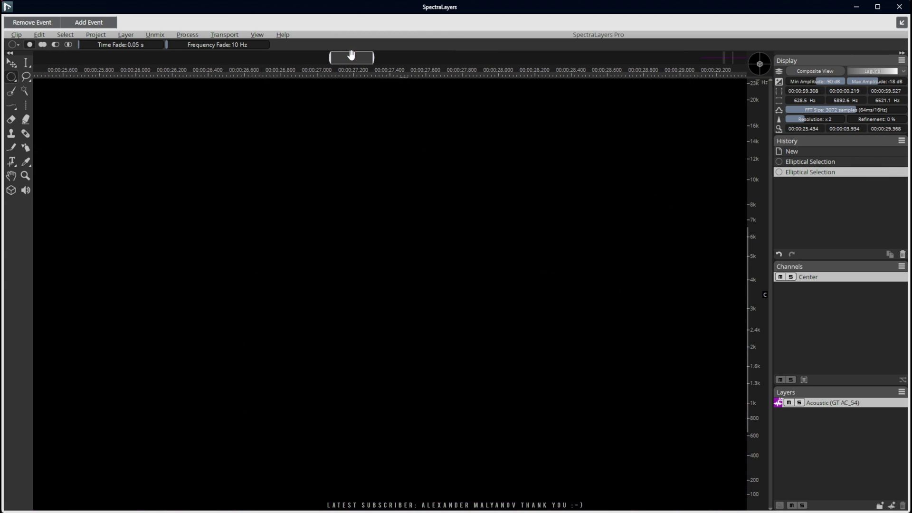
click(723, 62)
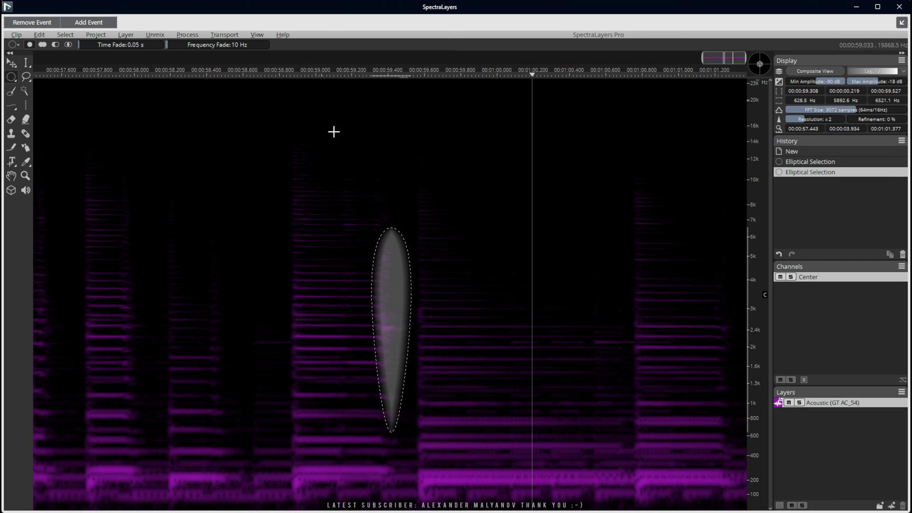
key(space)
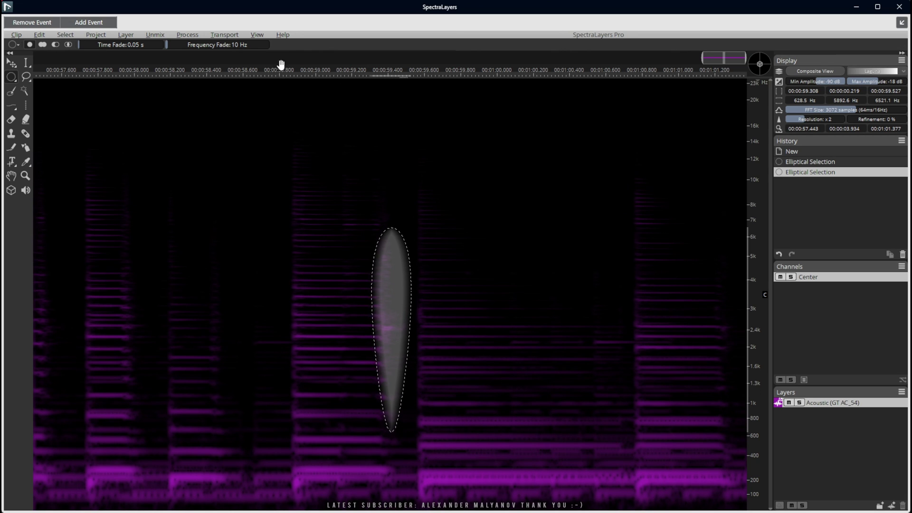
click(11, 62)
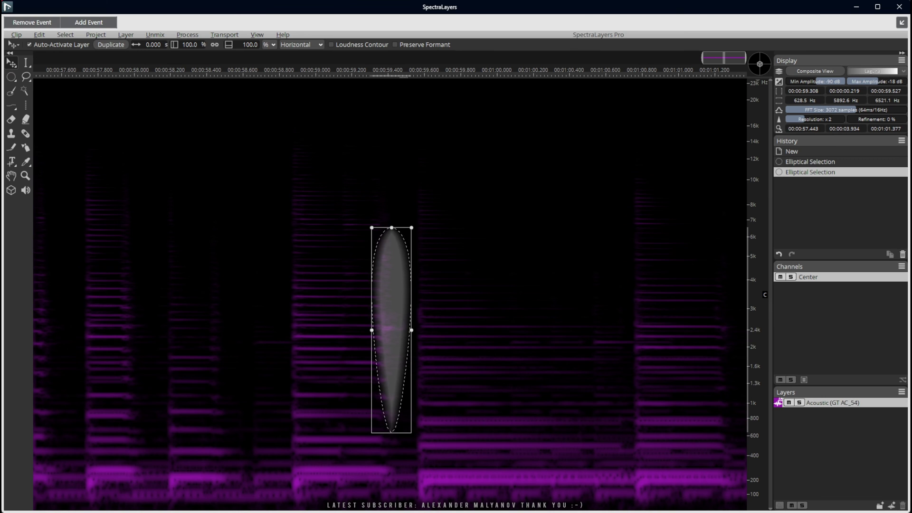
key(alt+Tab)
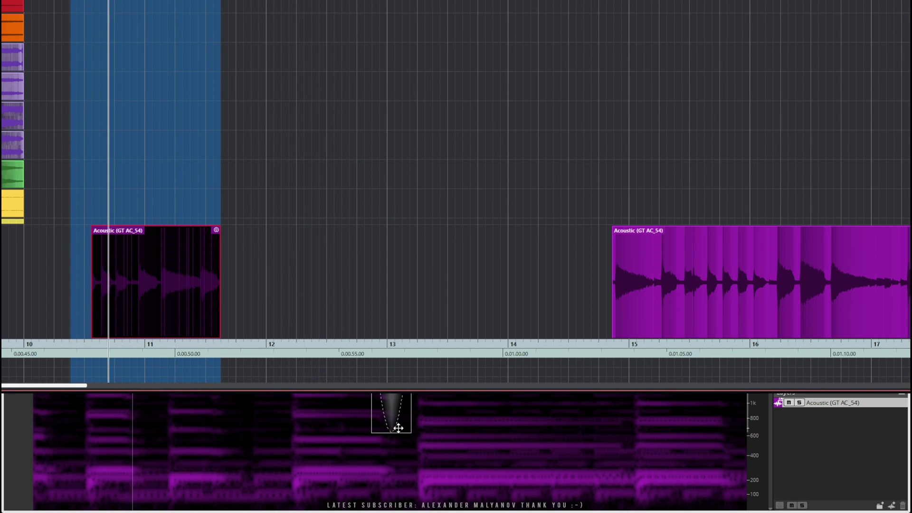
key(alt+Tab)
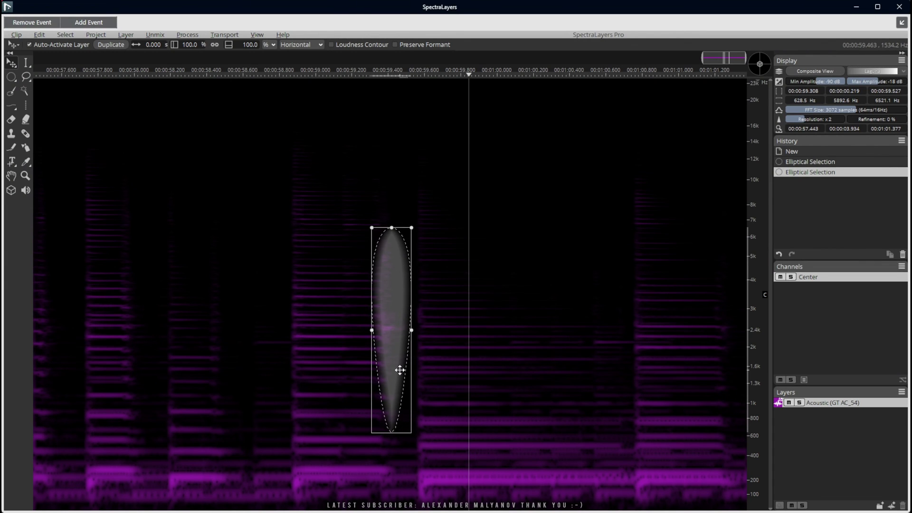
Delete the audio inside the elliptical selection five times, and shift the emptied selection later in time
key(Delete)
key(Delete)
key(Delete)
key(Delete)
key(Delete)
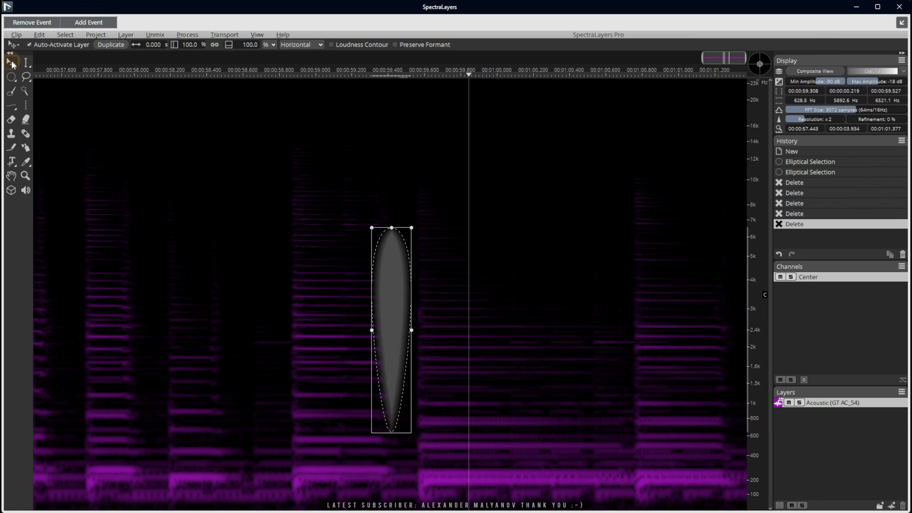
drag(383, 266, 456, 266)
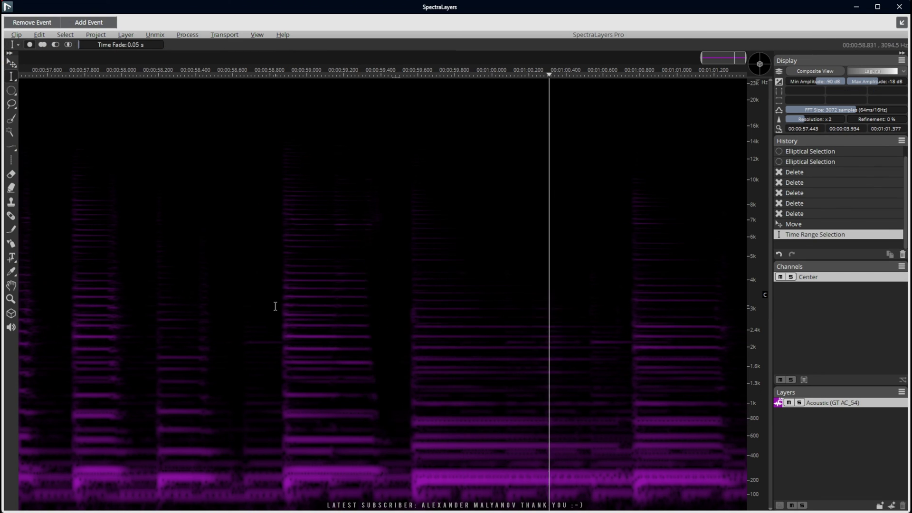
Clear the selection and audition the edited passage from about 58.8 s and again from about 57.7 s
click(275, 307)
key(space)
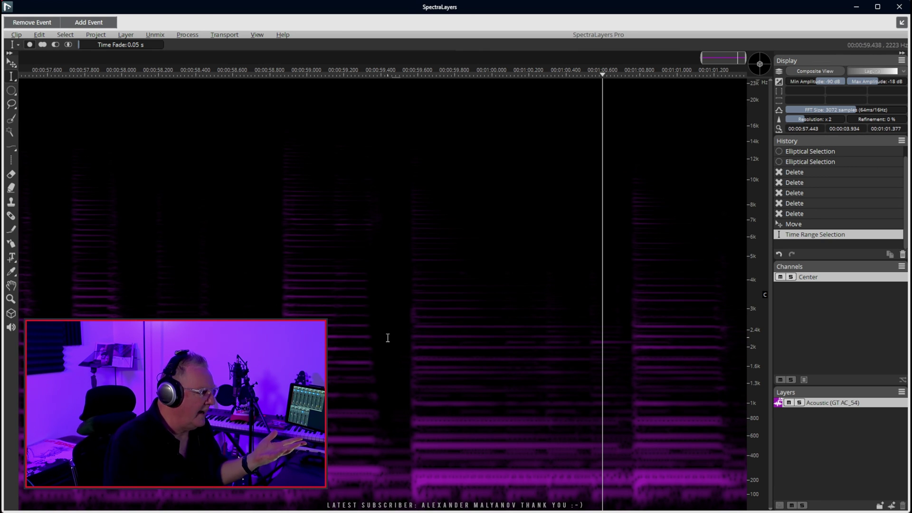
click(58, 290)
key(space)
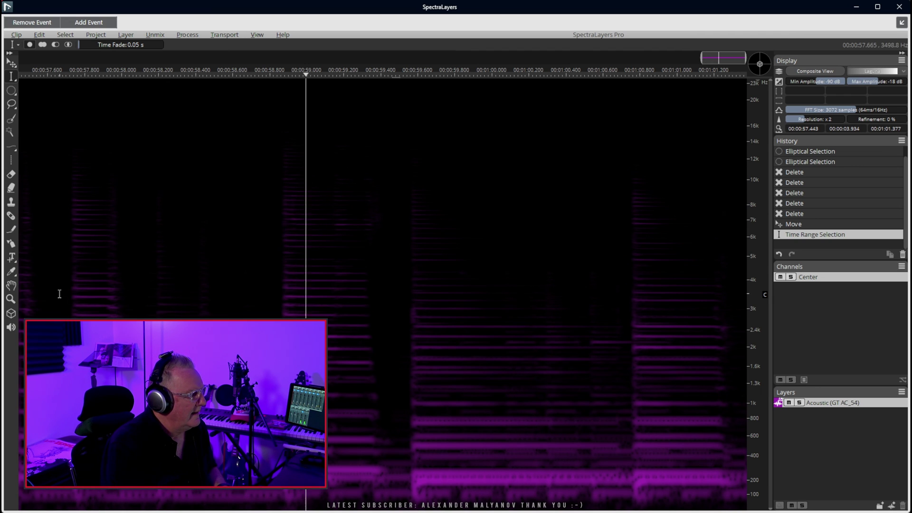
Step back through the history to the state before the deletions and audition the unedited passage for comparison
click(803, 224)
click(807, 182)
click(807, 173)
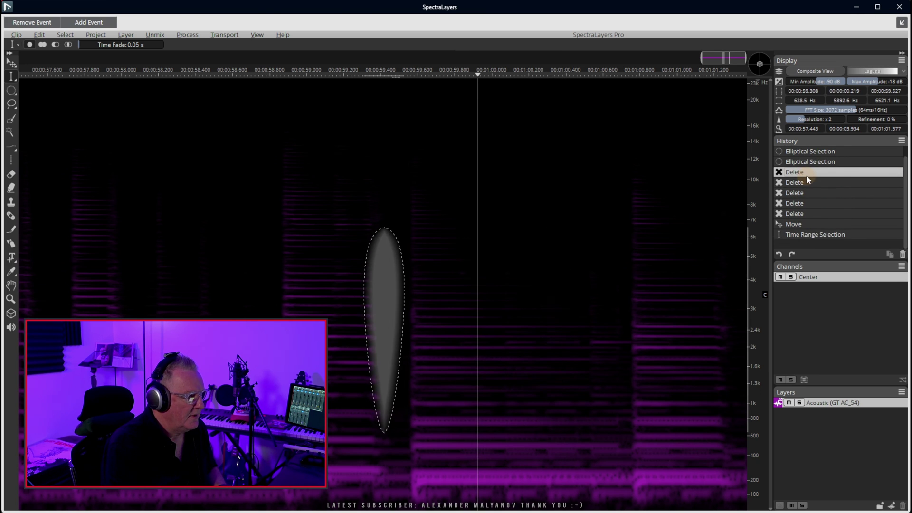
click(810, 162)
click(814, 153)
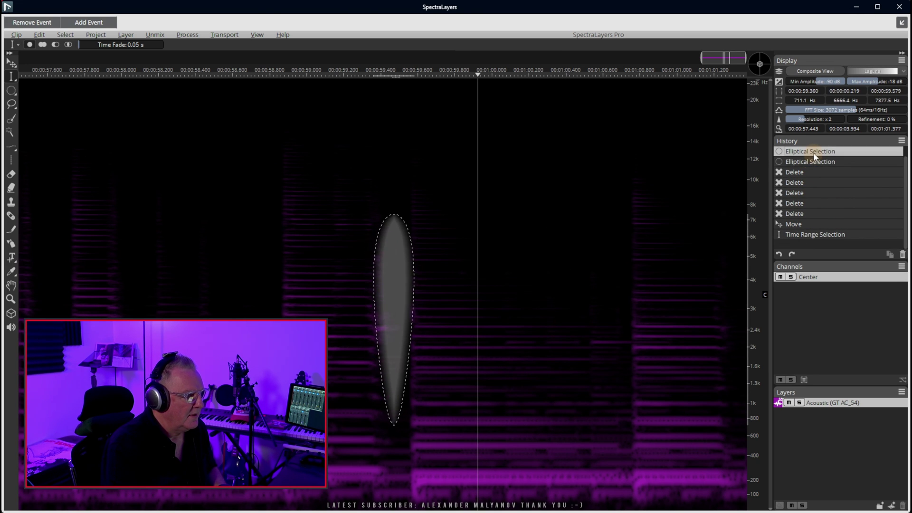
scroll(817, 150, up, 1)
click(818, 148)
click(170, 346)
click(155, 345)
key(space)
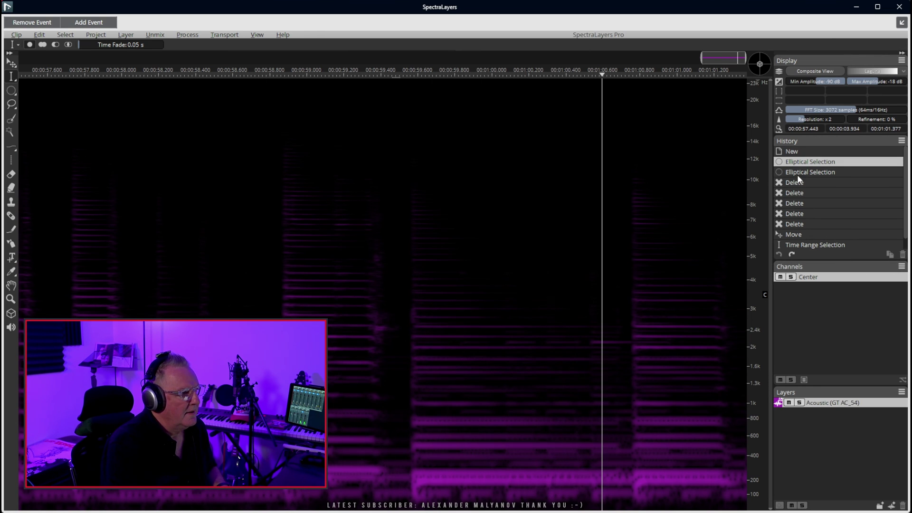
Restore the history up to the fifth Delete, leaving out the Move, and audition the cleaned passage
drag(803, 167, 803, 220)
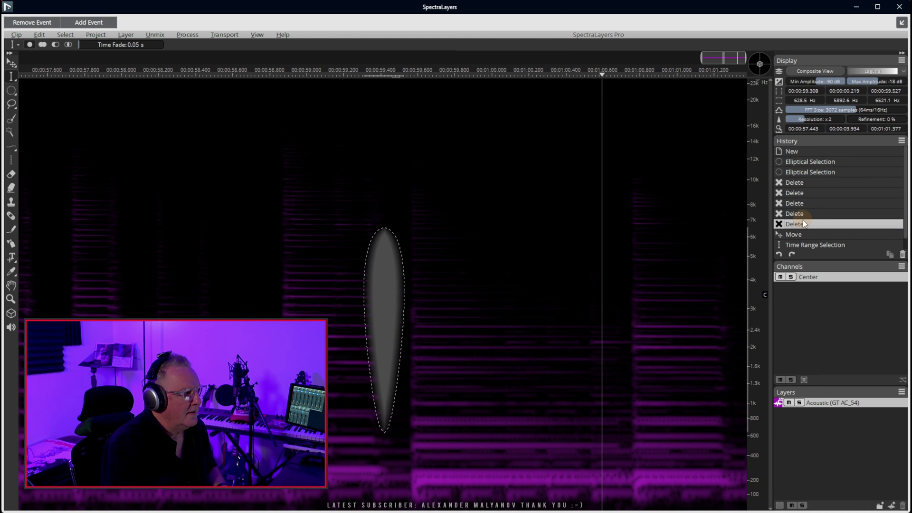
click(149, 215)
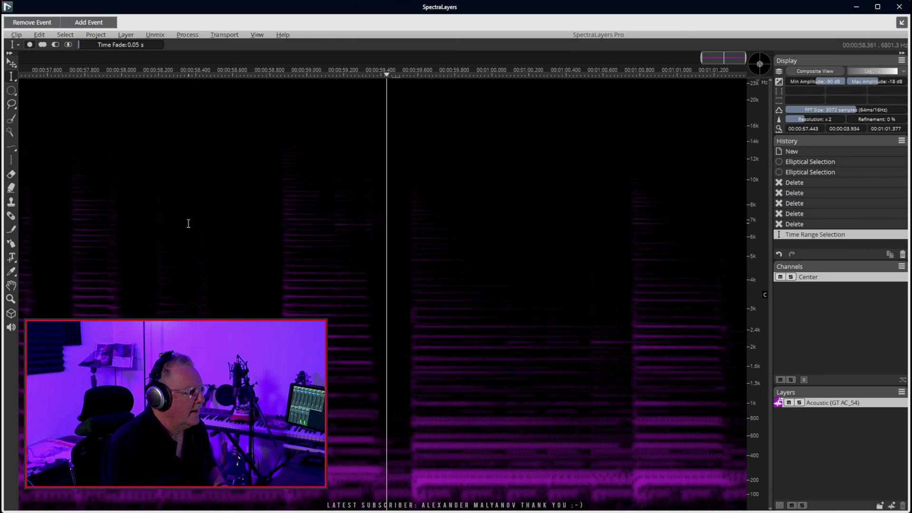
click(188, 224)
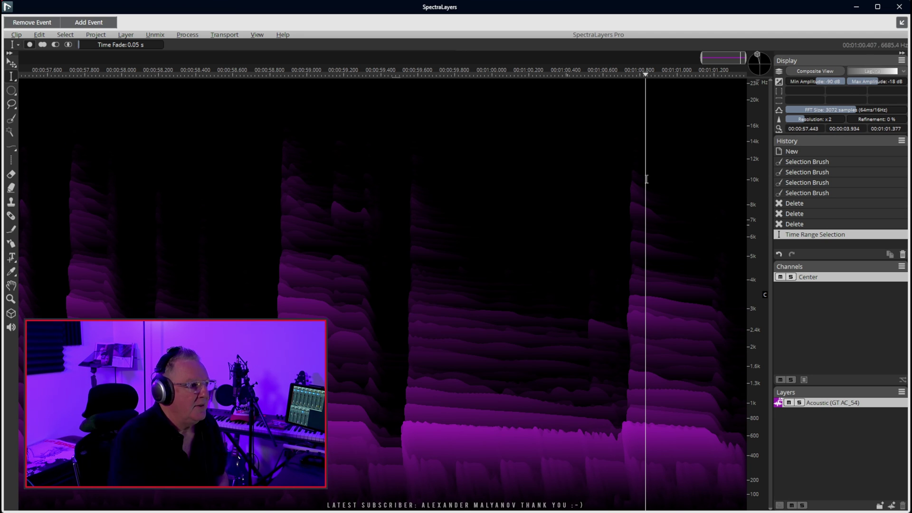
Close the SpectraLayers window to return to the Nuendo project
click(901, 5)
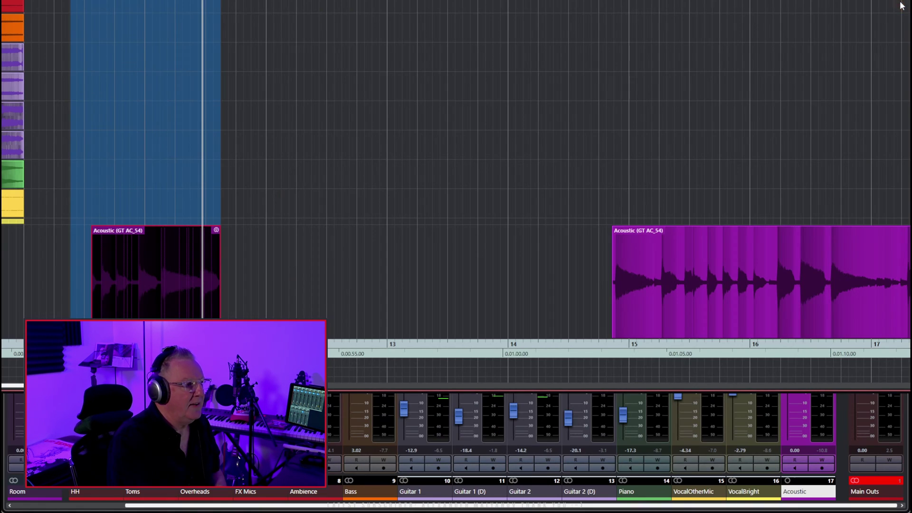